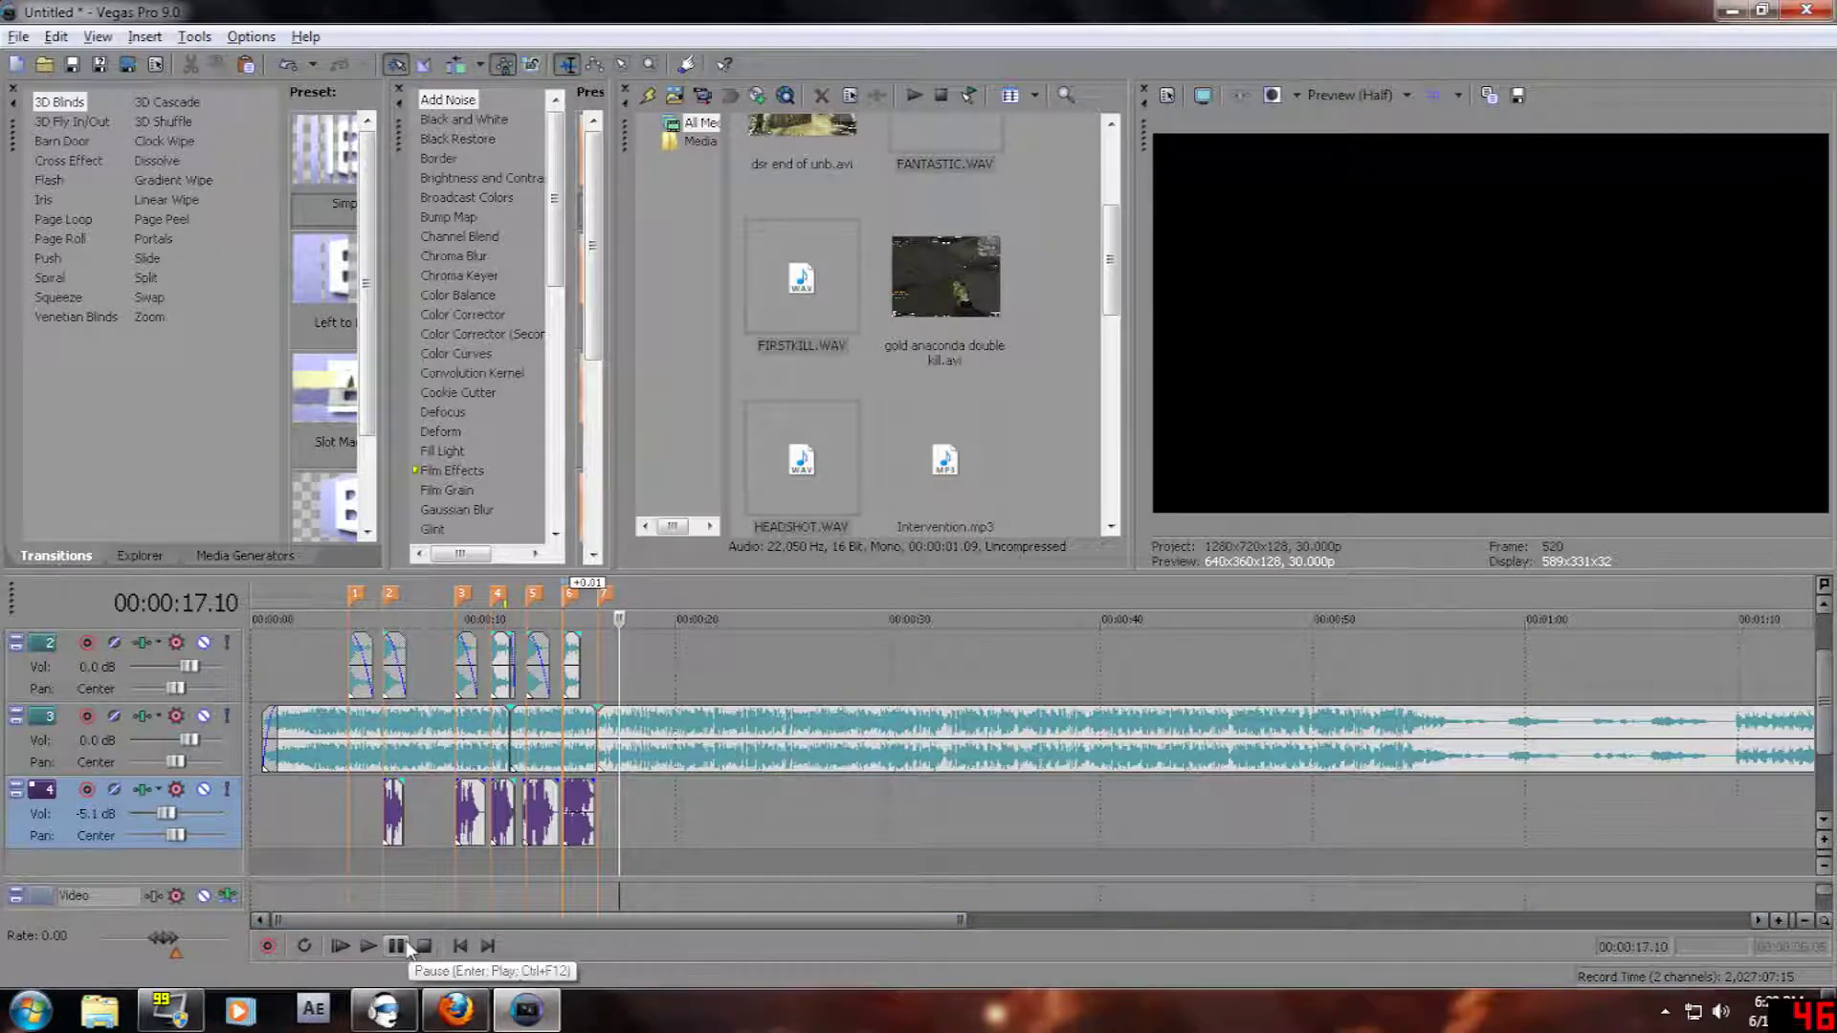
- Bring the video track into view and play the opening of the music track from 00:00:02.01
click(336, 801)
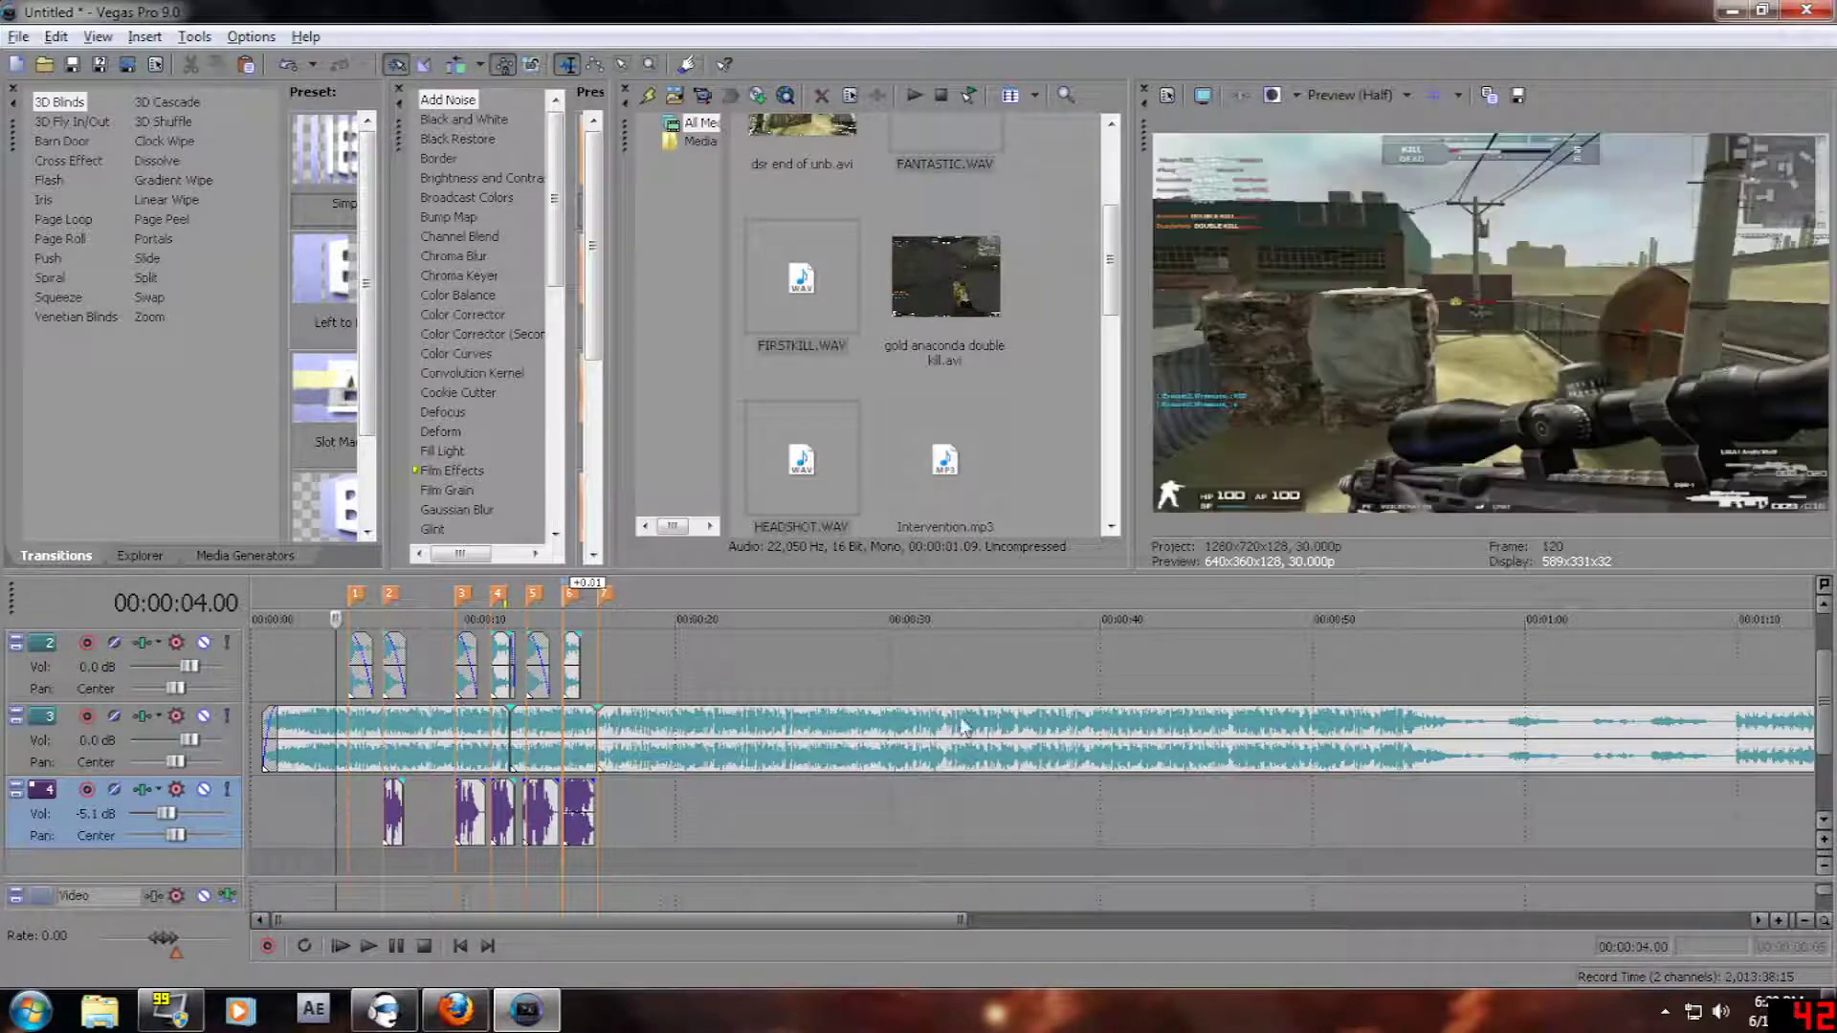
drag(1823, 700, 1818, 662)
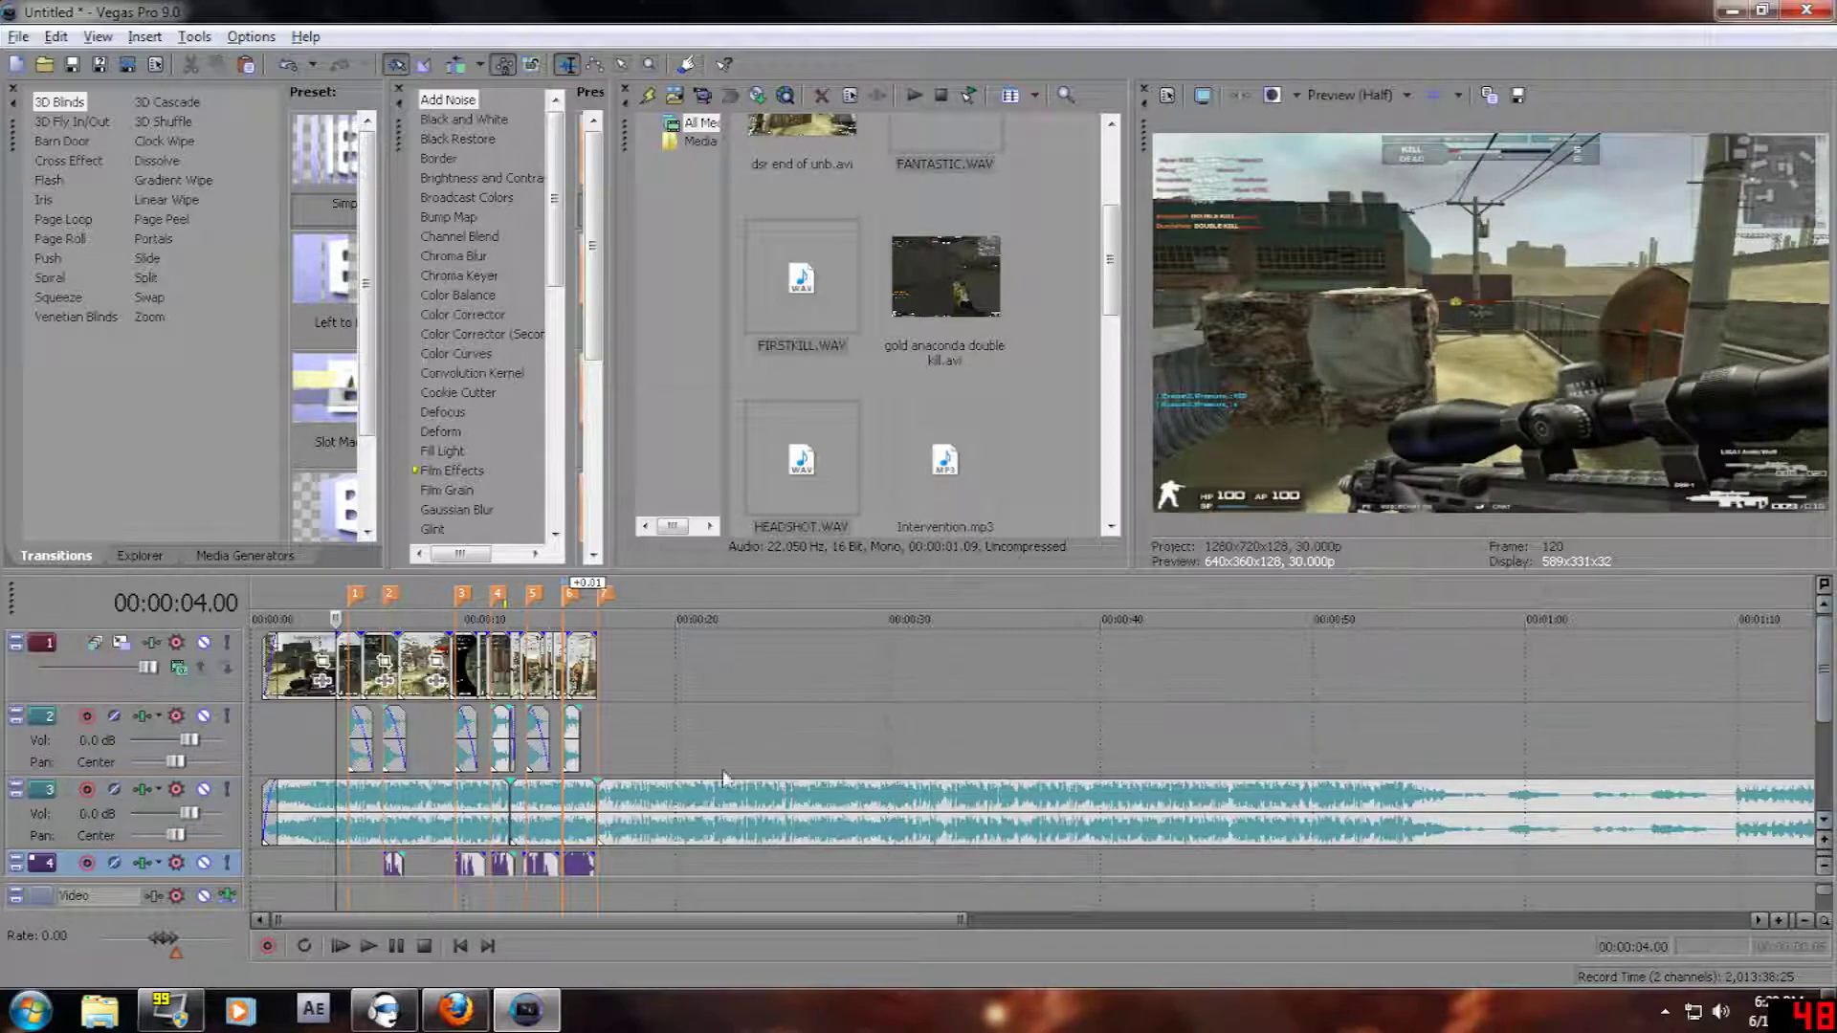
click(325, 741)
scroll(326, 738, up, 4)
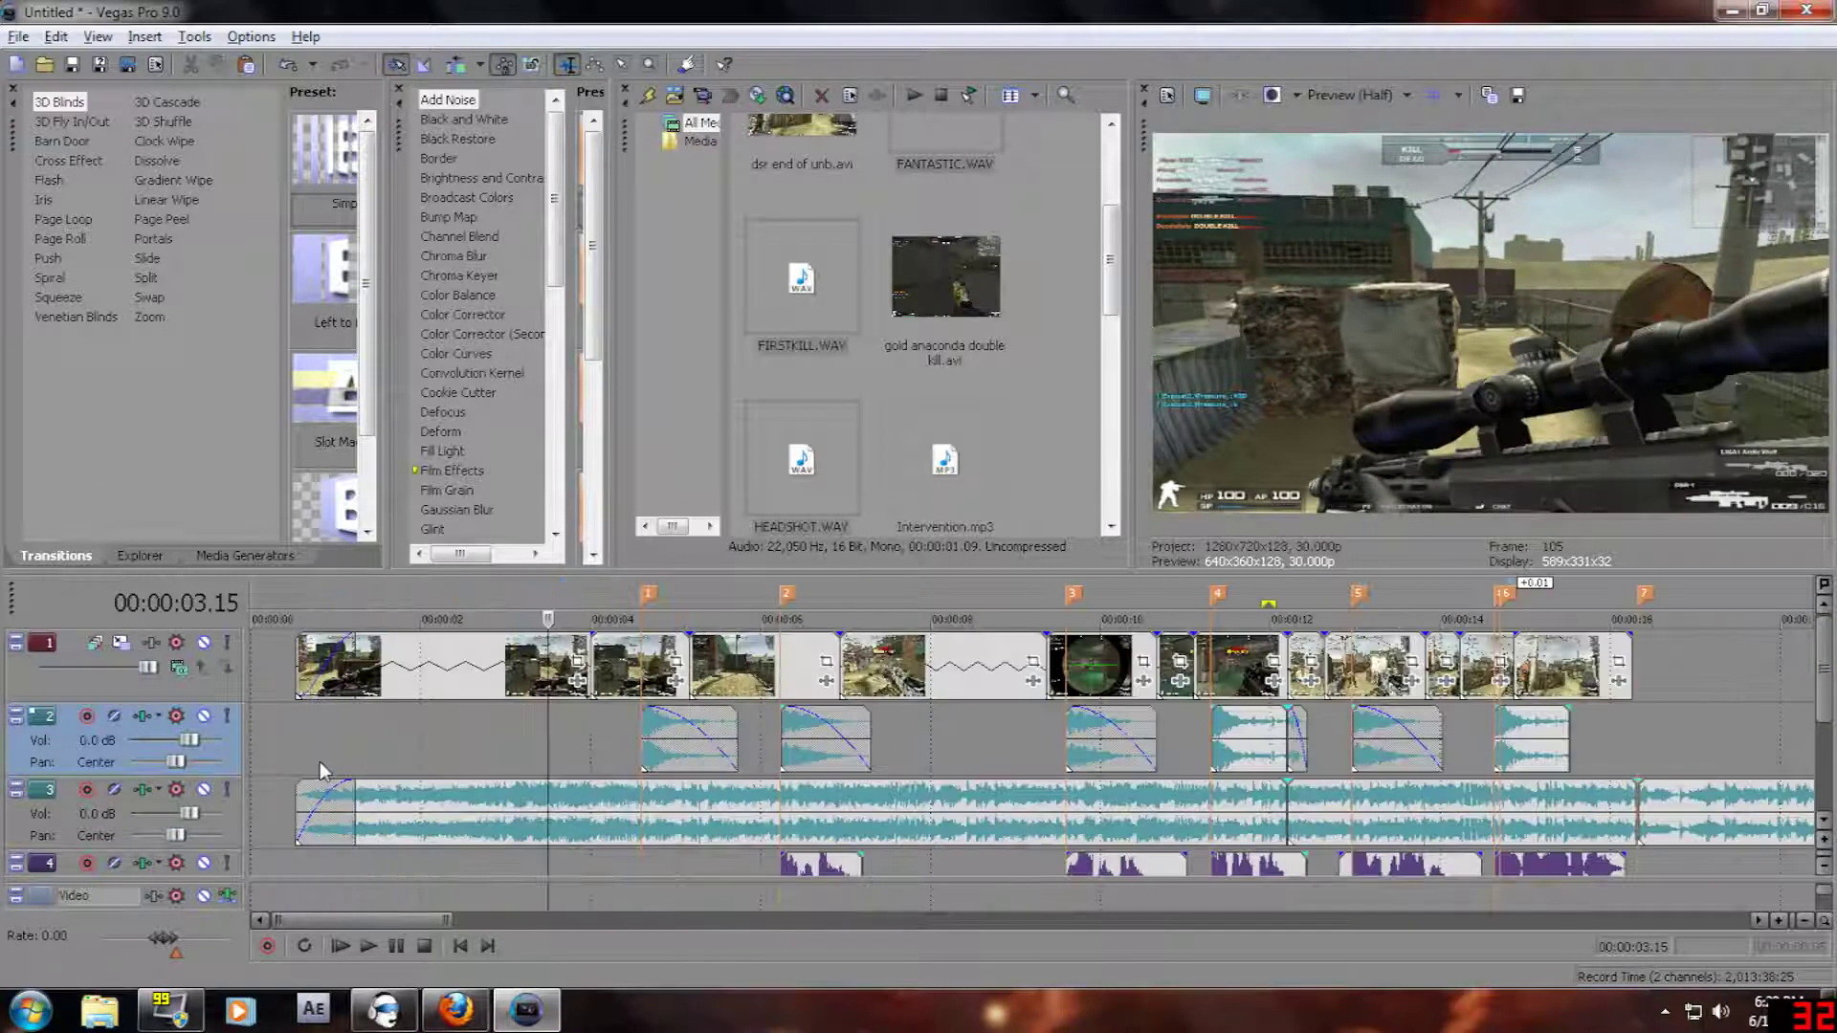
click(285, 731)
click(317, 734)
drag(317, 734, 459, 737)
click(423, 813)
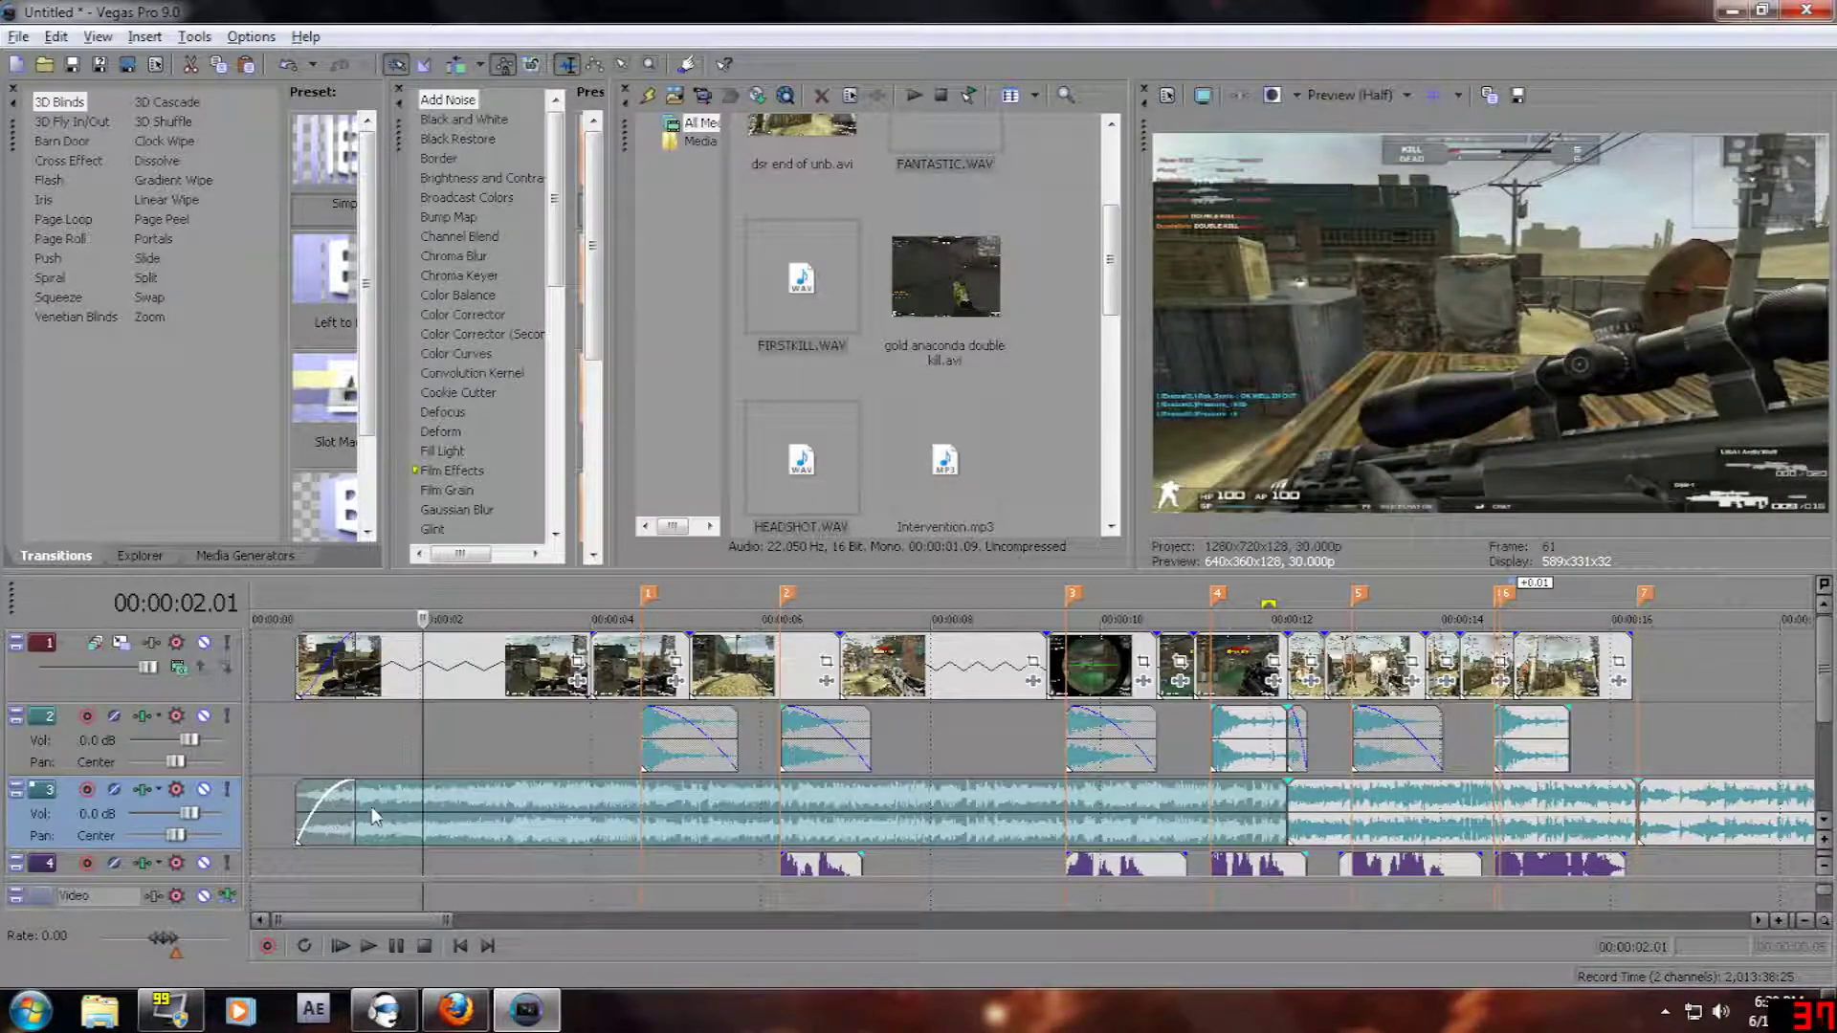
key(space)
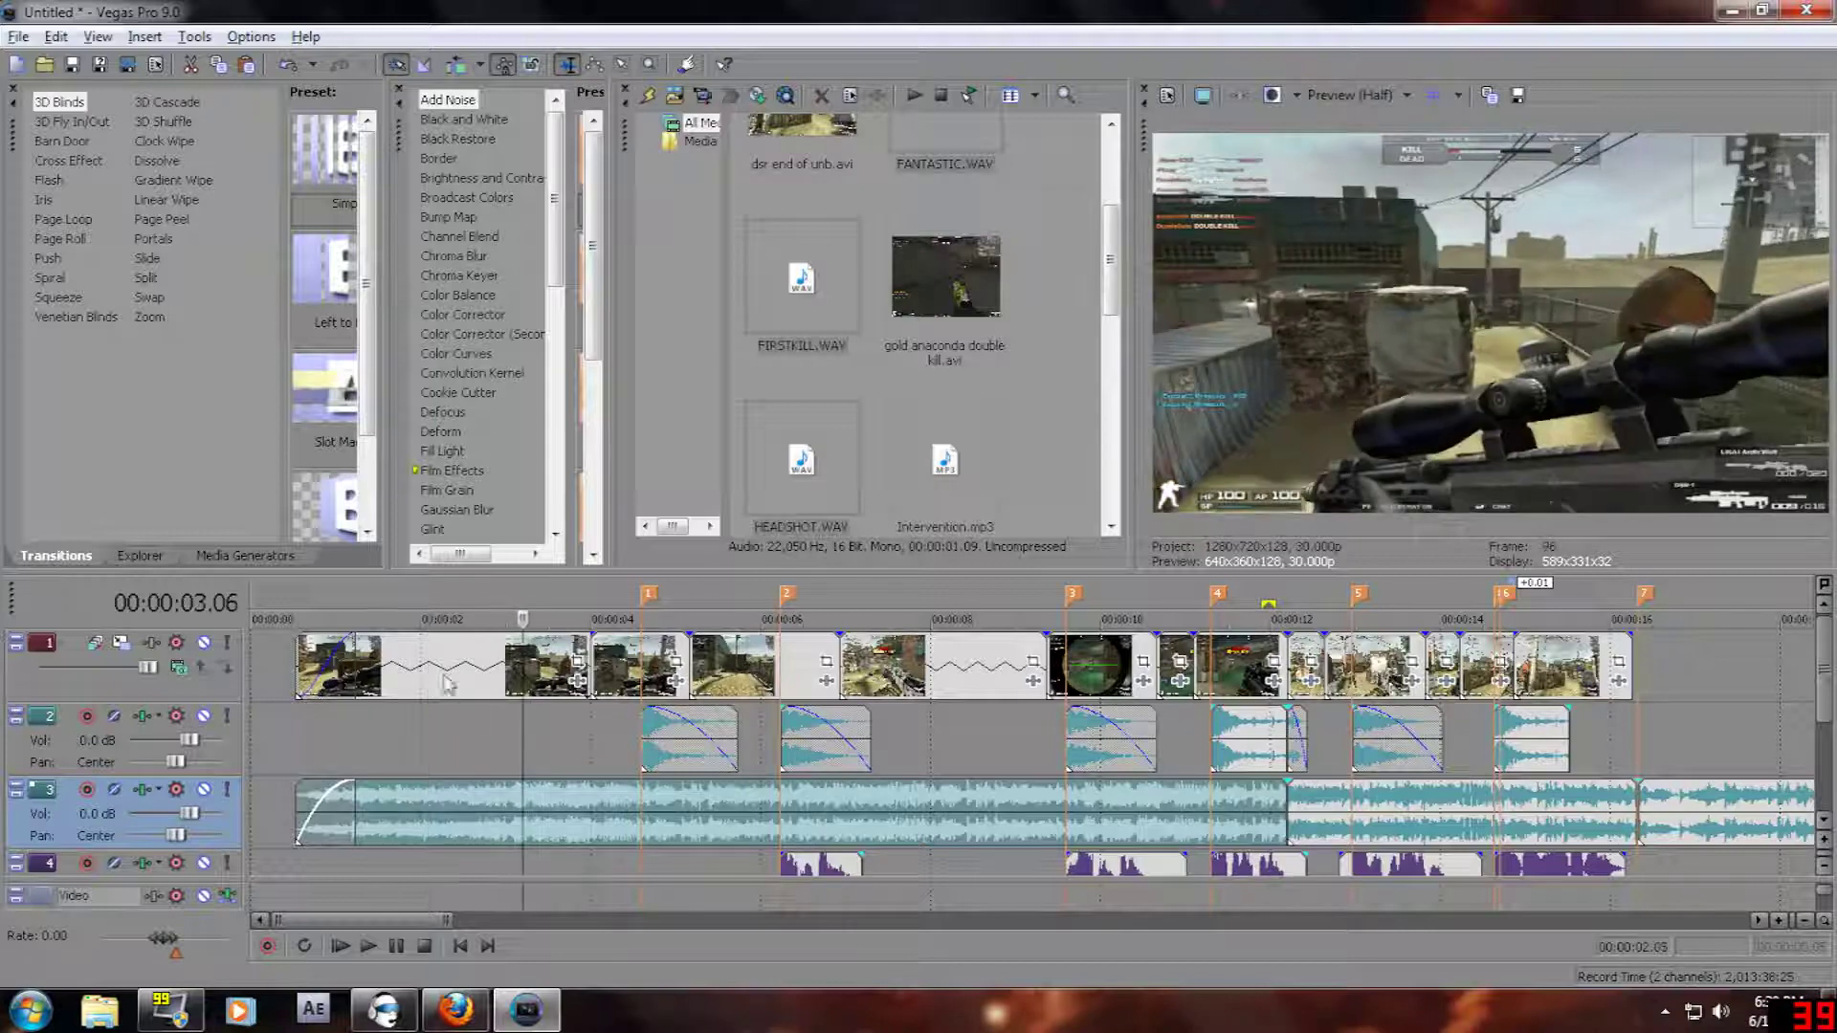
- Review the opening clip, the kill moments at markers 1 to 4, and the start of the first gunshot sound
click(418, 673)
drag(441, 669, 650, 682)
key(space)
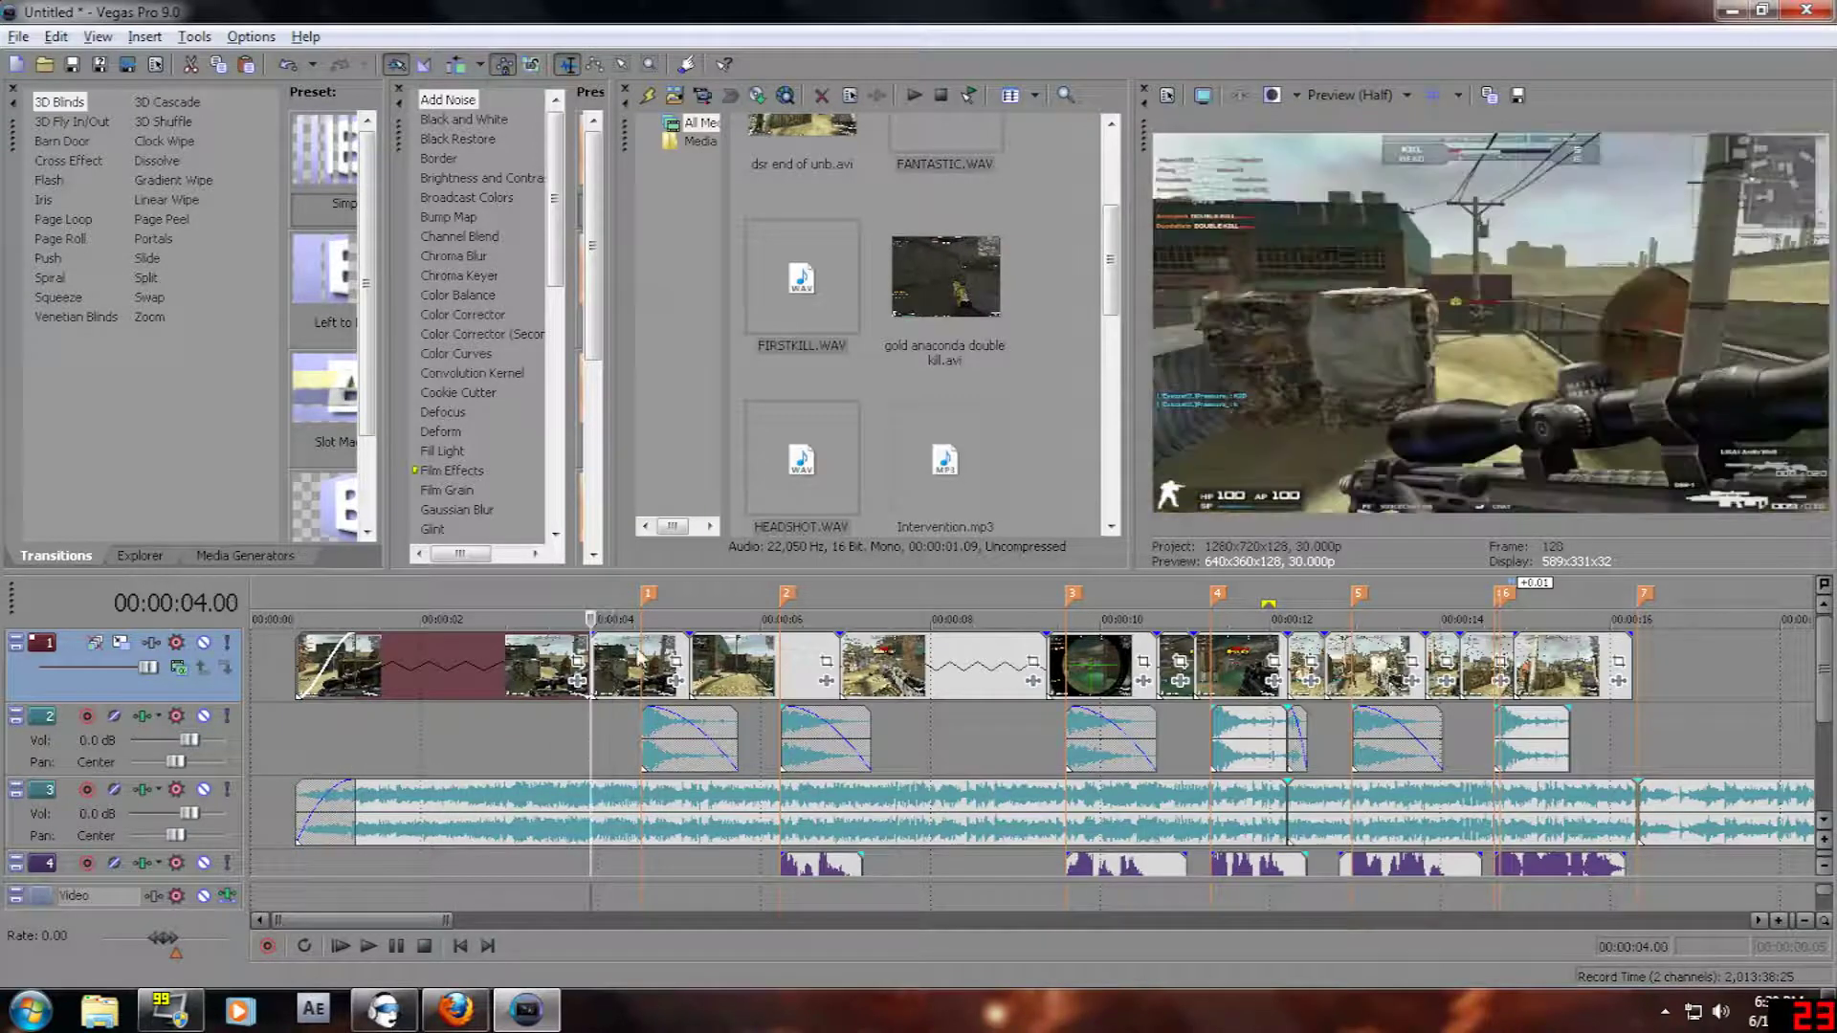
click(643, 654)
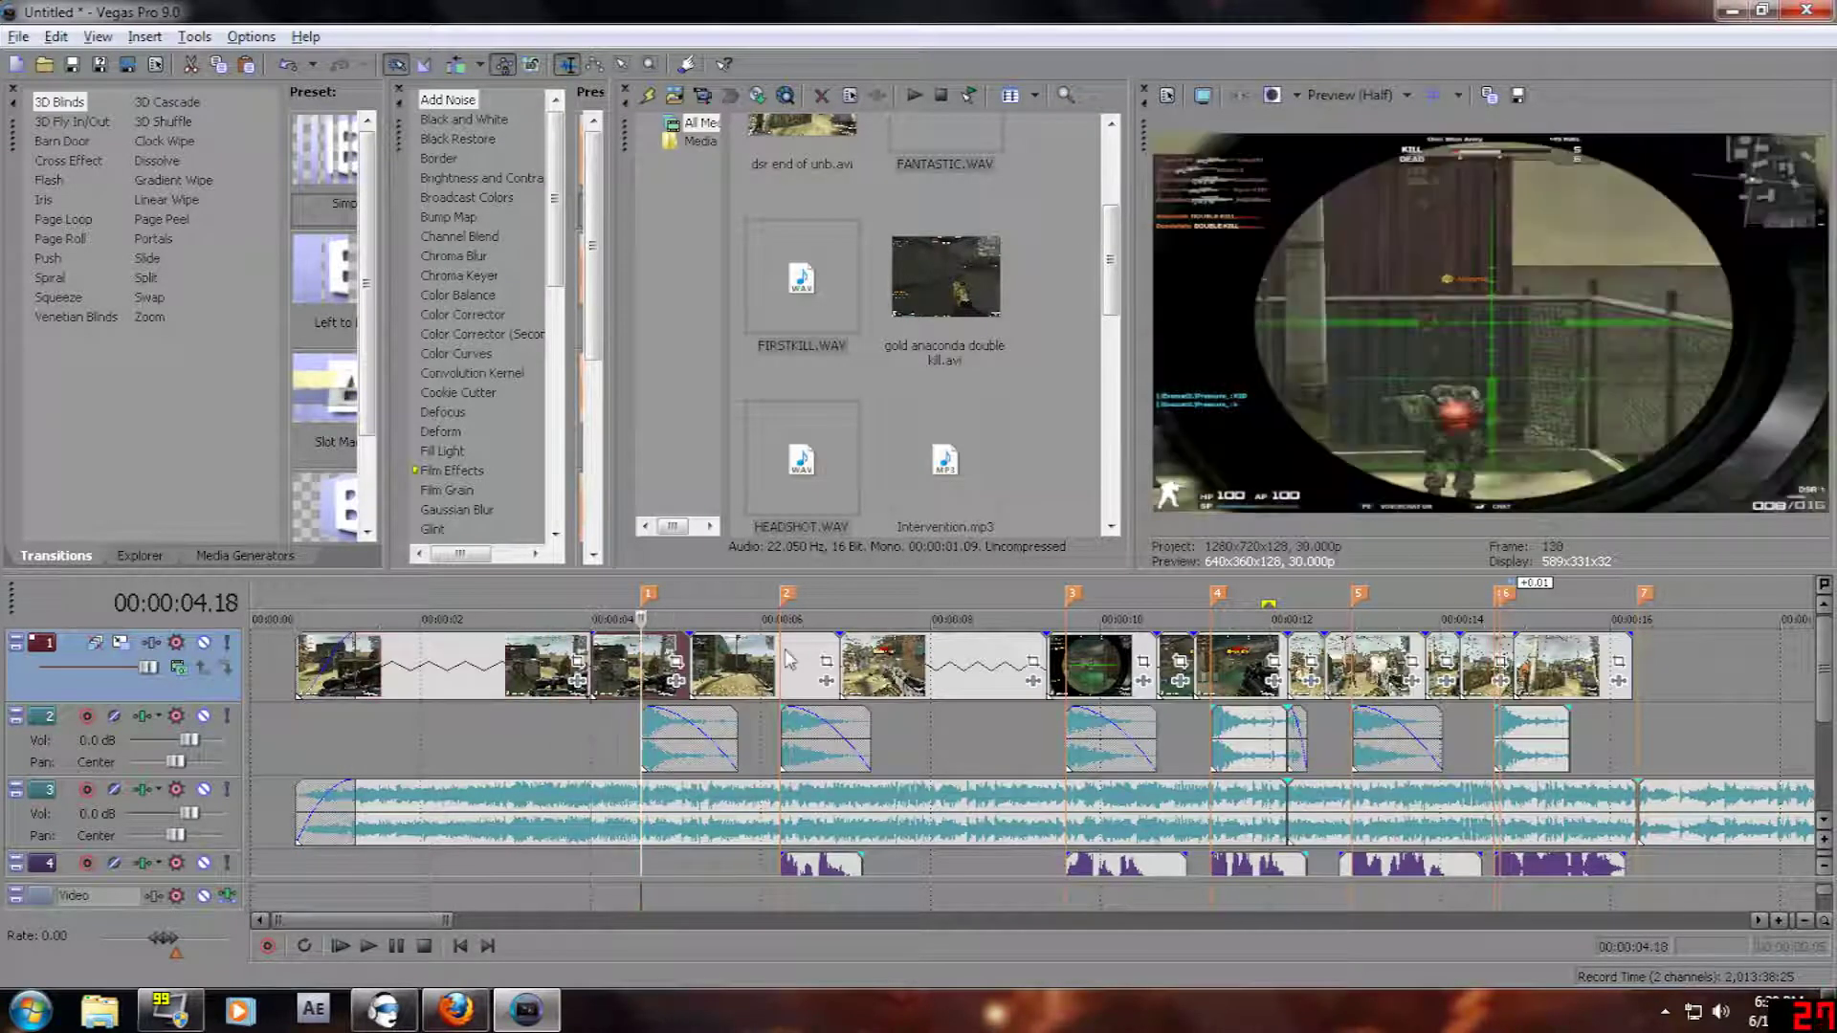
click(782, 653)
click(1069, 665)
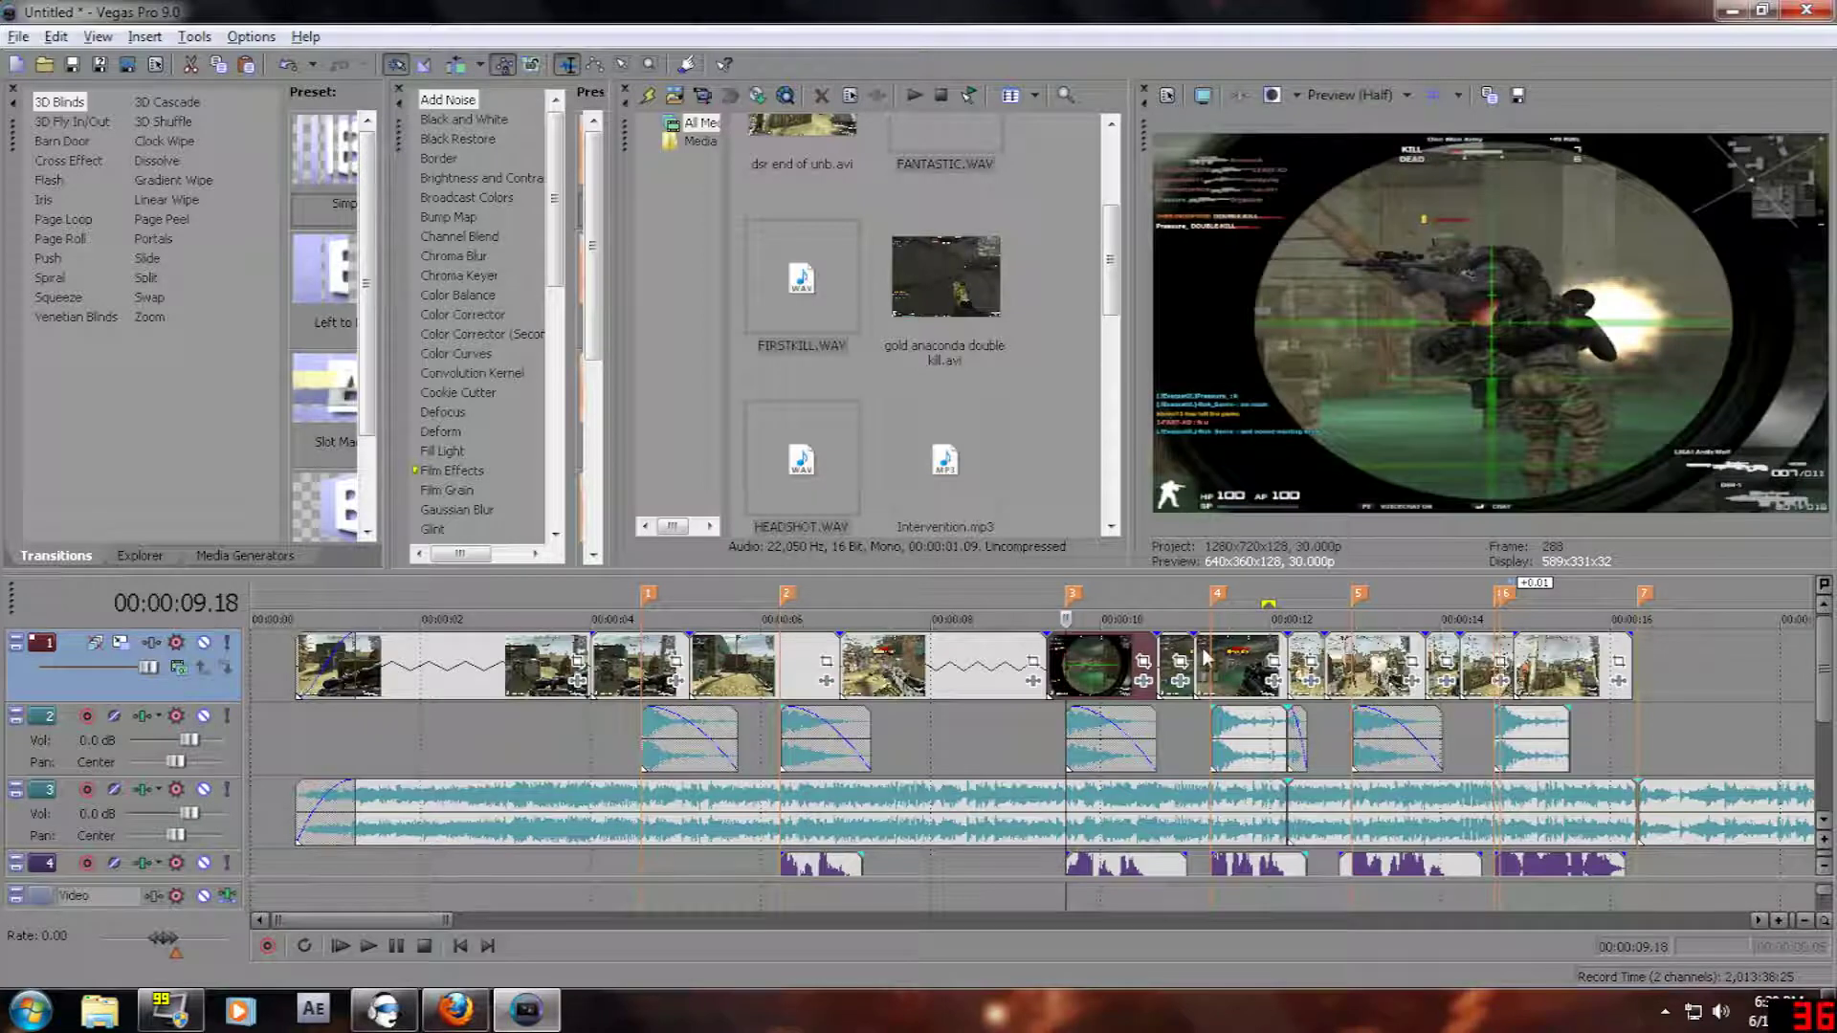
click(1207, 660)
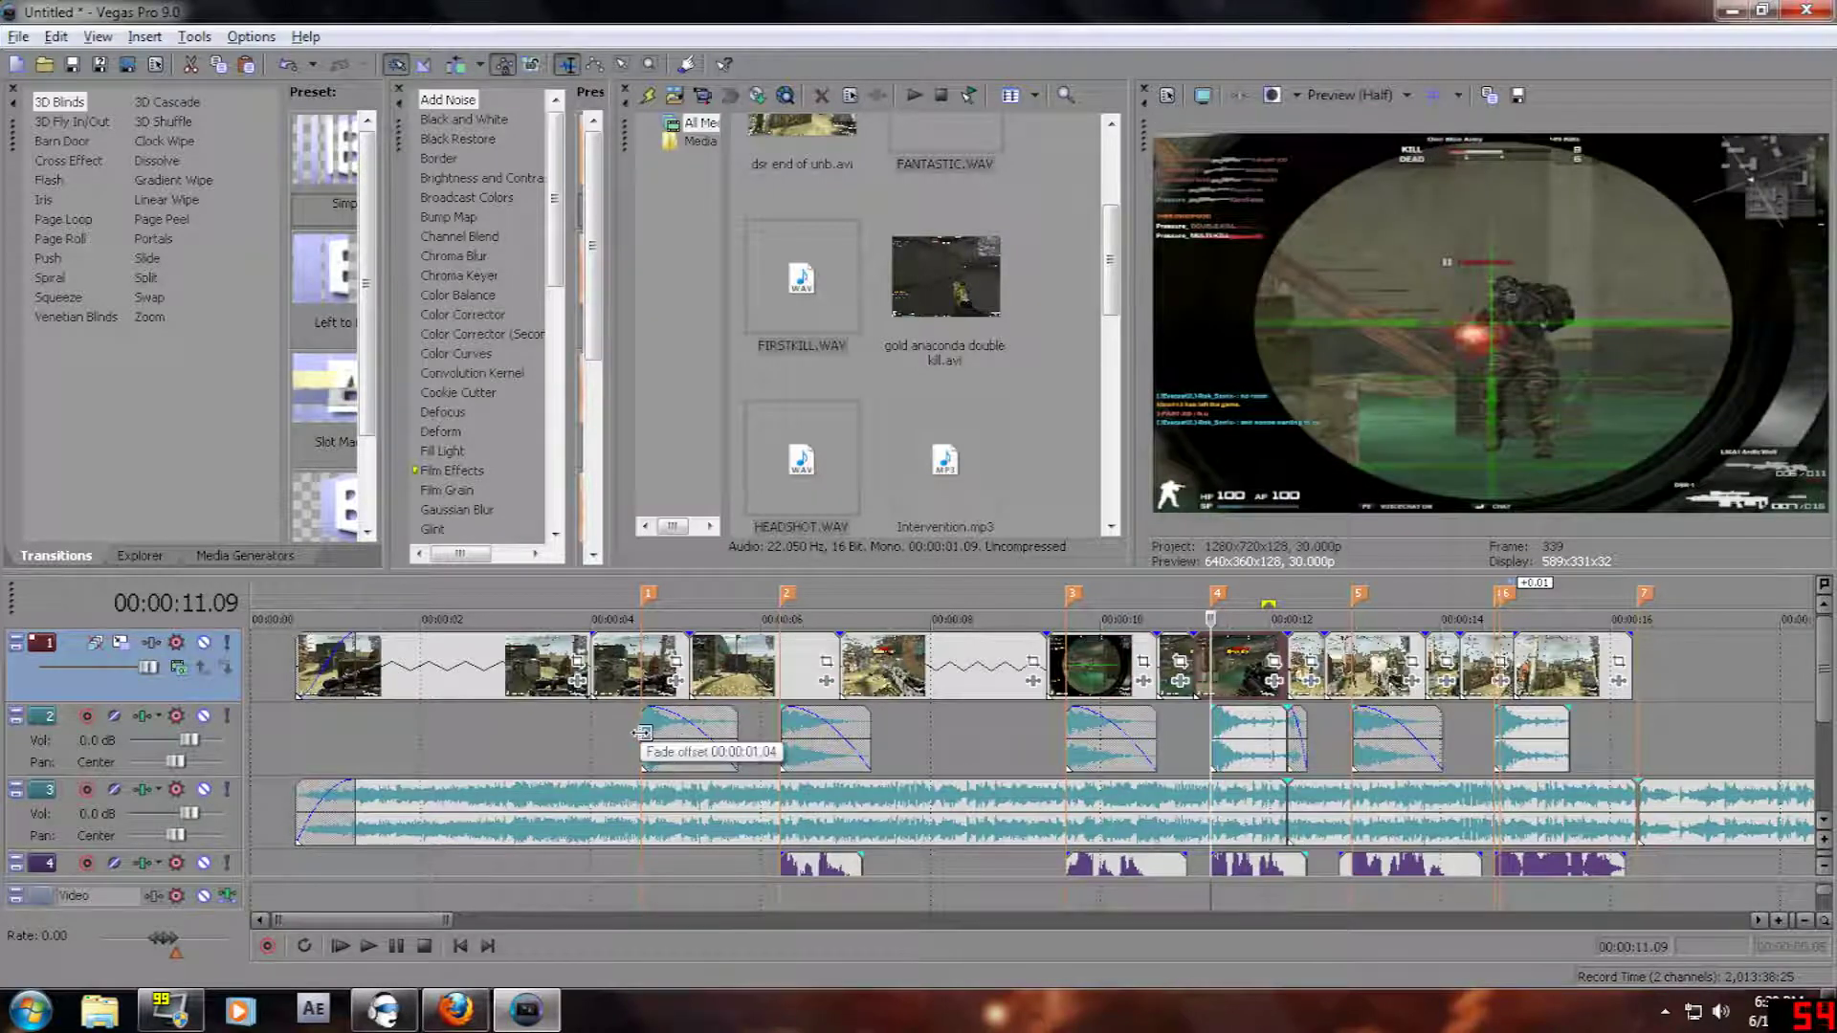
click(640, 760)
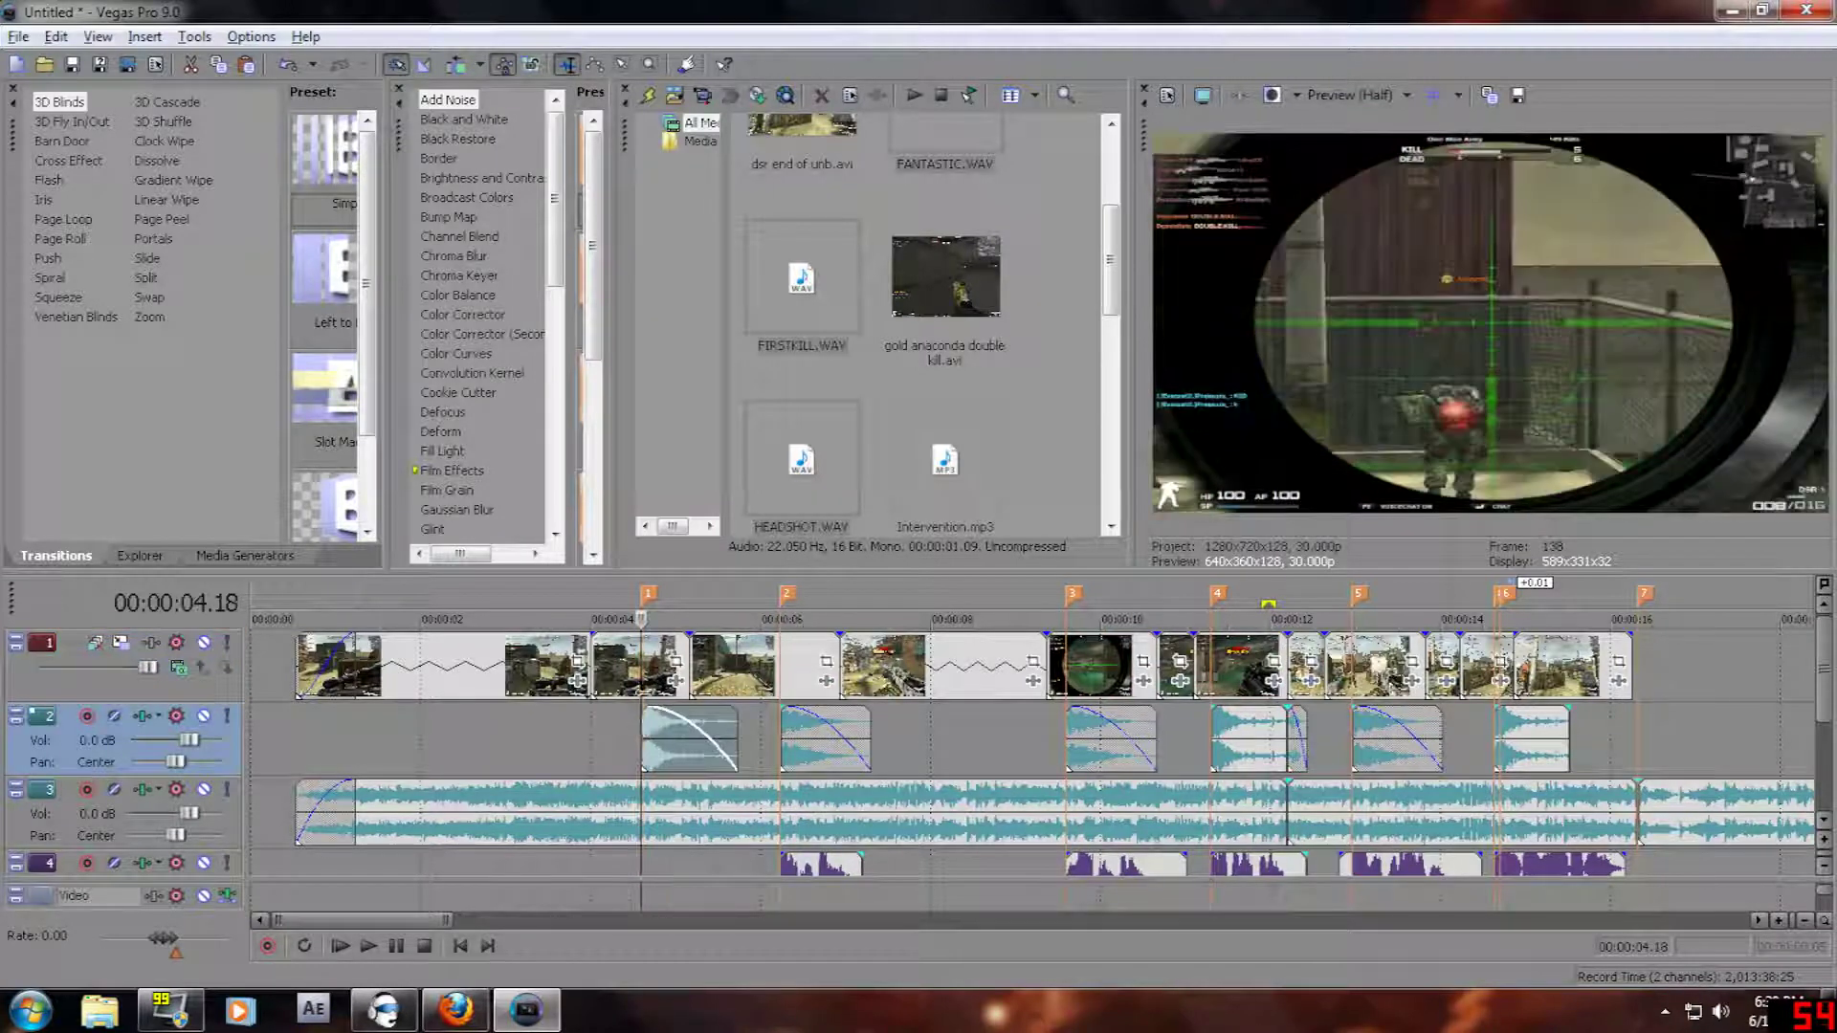
- Place a marker at 00:00:02.21 in the opening clip and delete it again
click(480, 661)
click(455, 676)
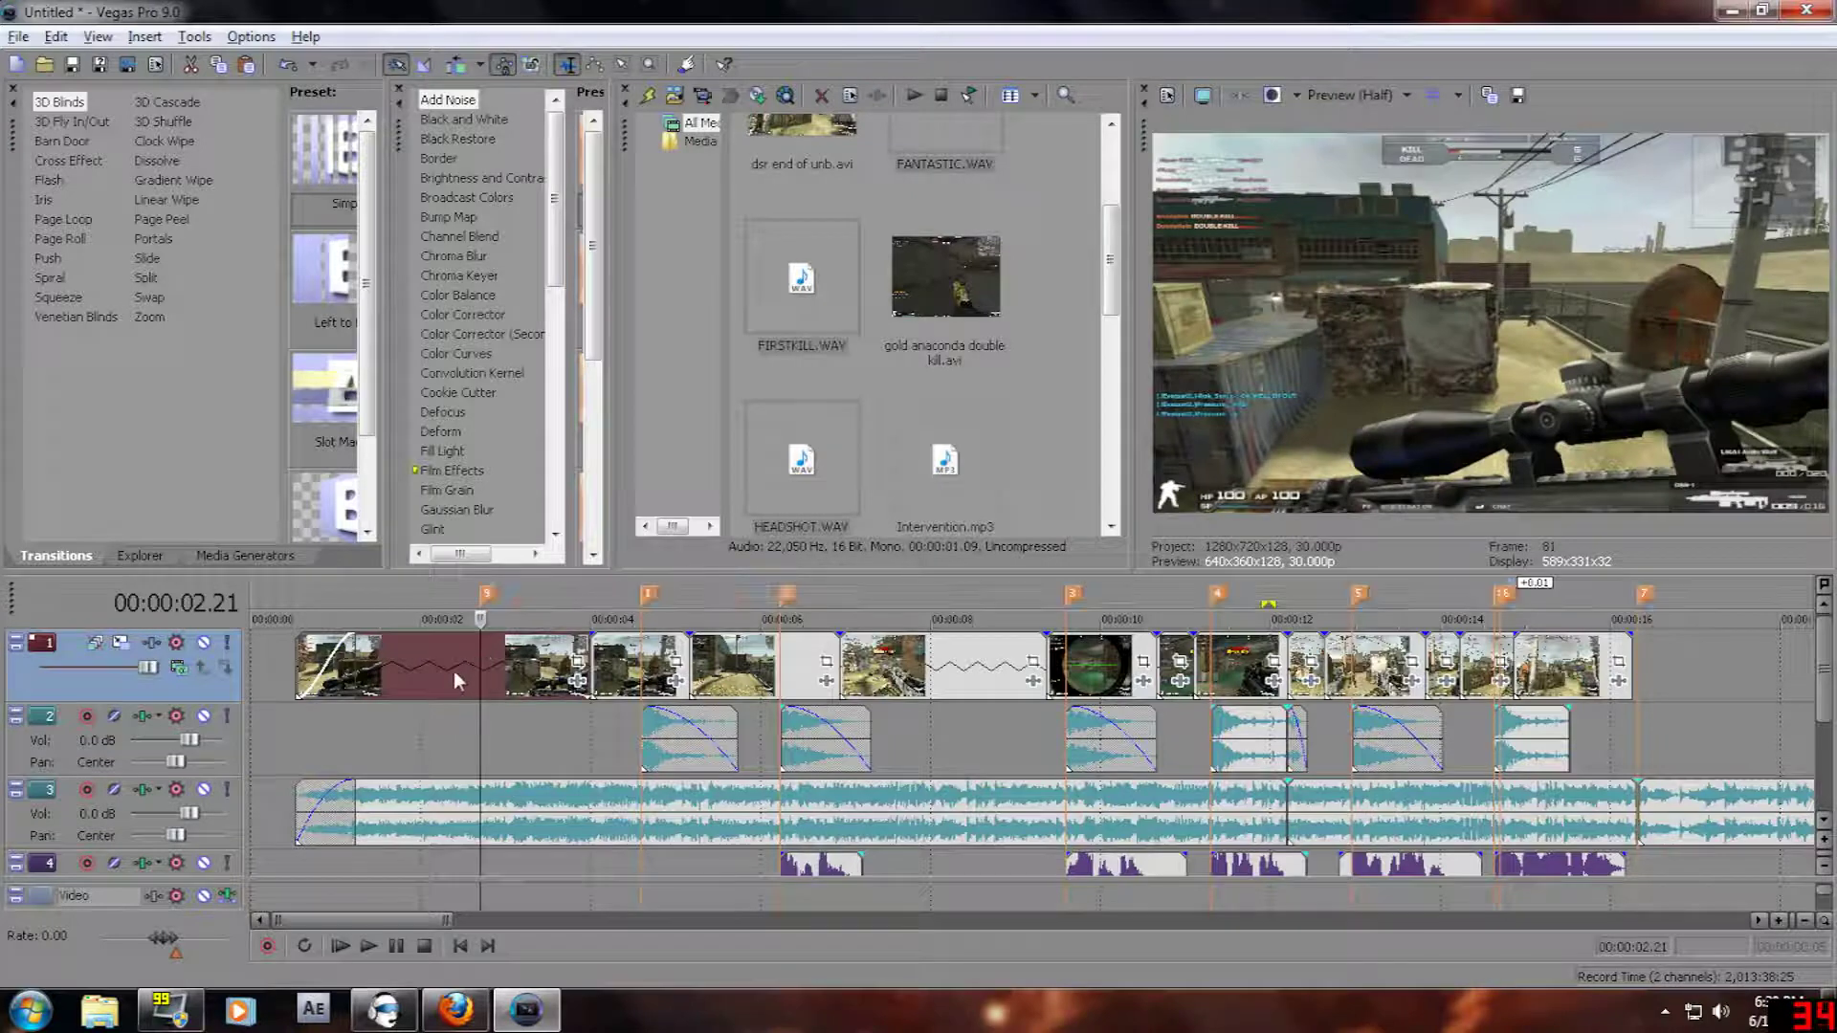
click(497, 614)
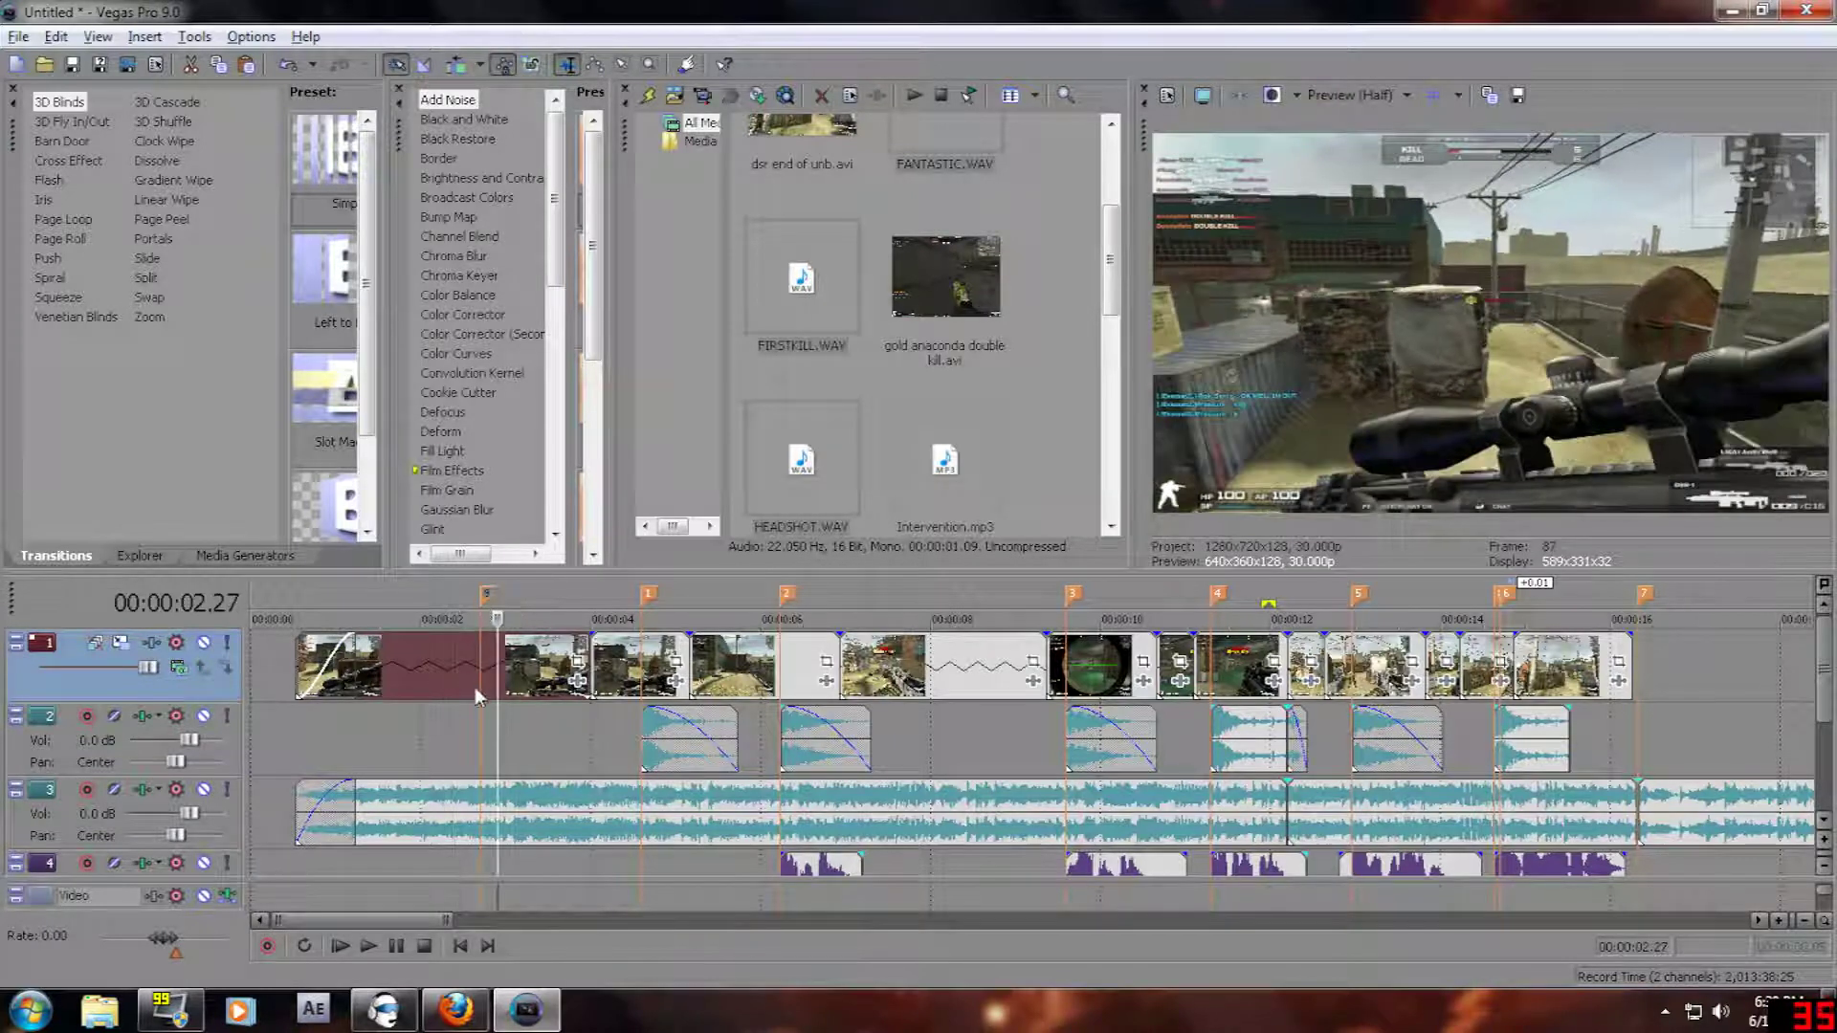
click(488, 597)
right_click(488, 598)
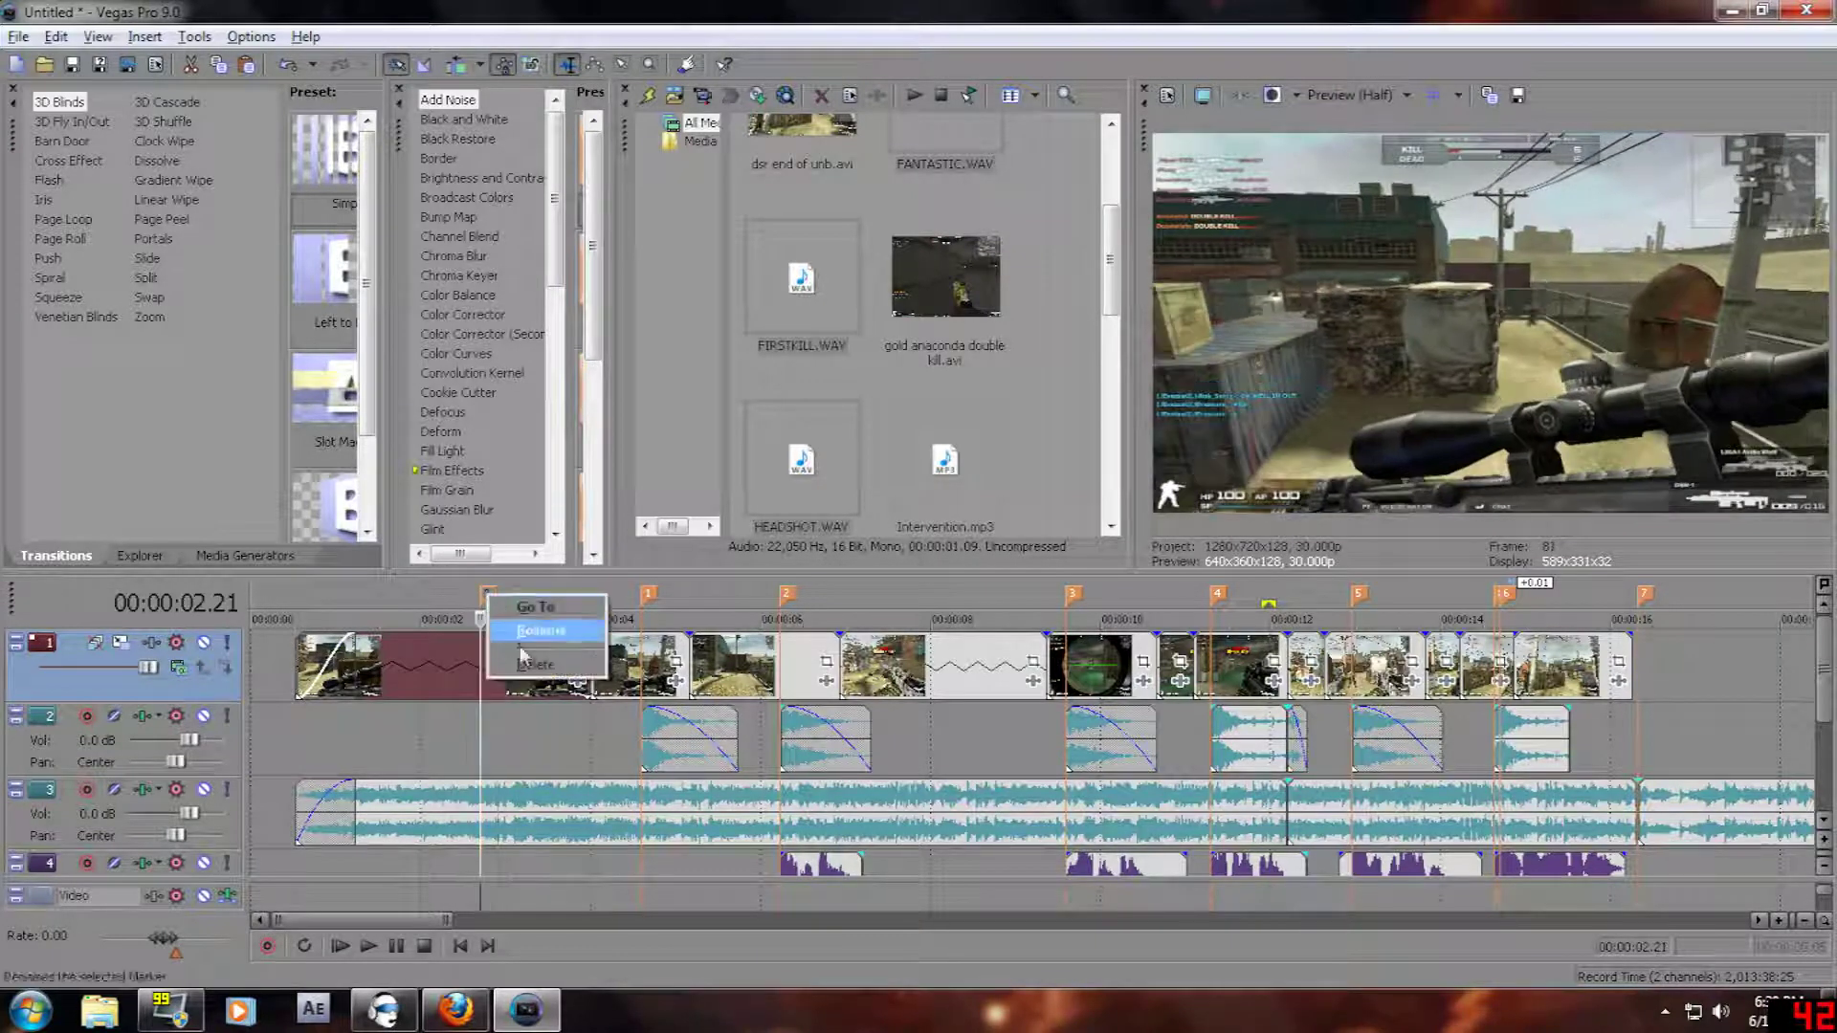
click(538, 666)
- Play the music from 00:00:18.29 and drop four beat markers between about 23 and 33 seconds
scroll(620, 757, down, 5)
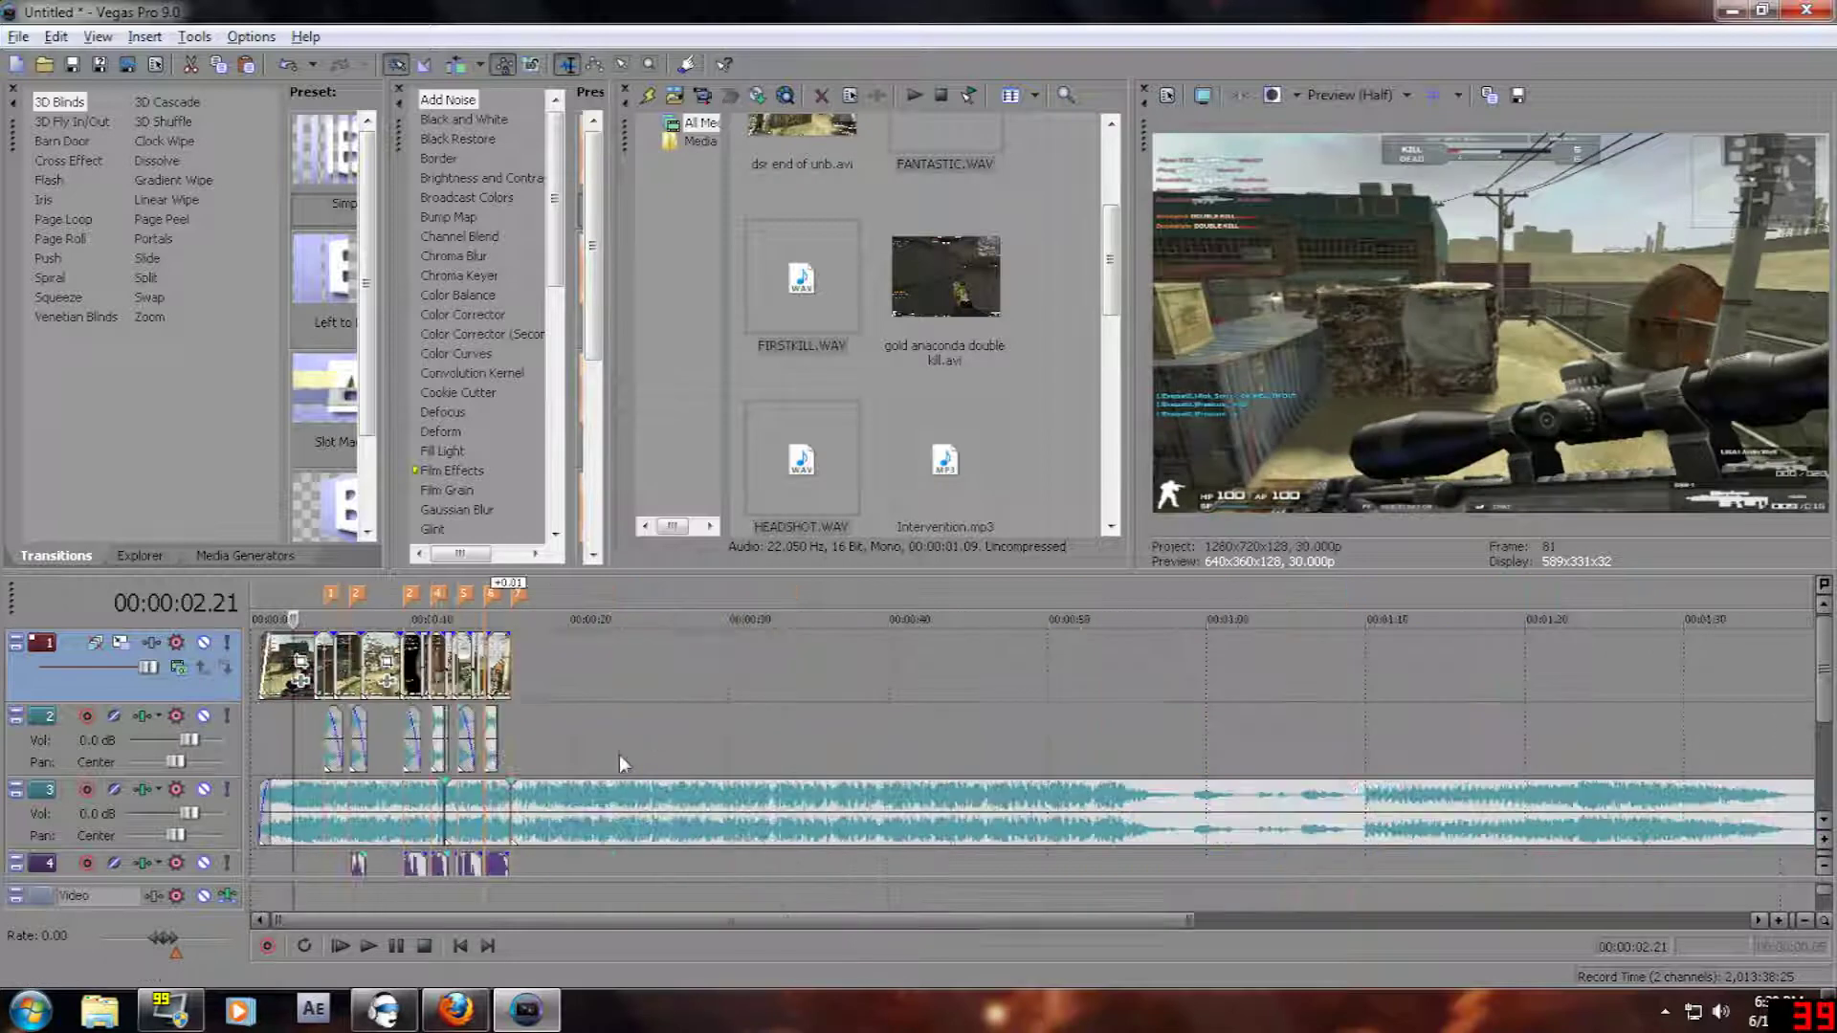
click(553, 658)
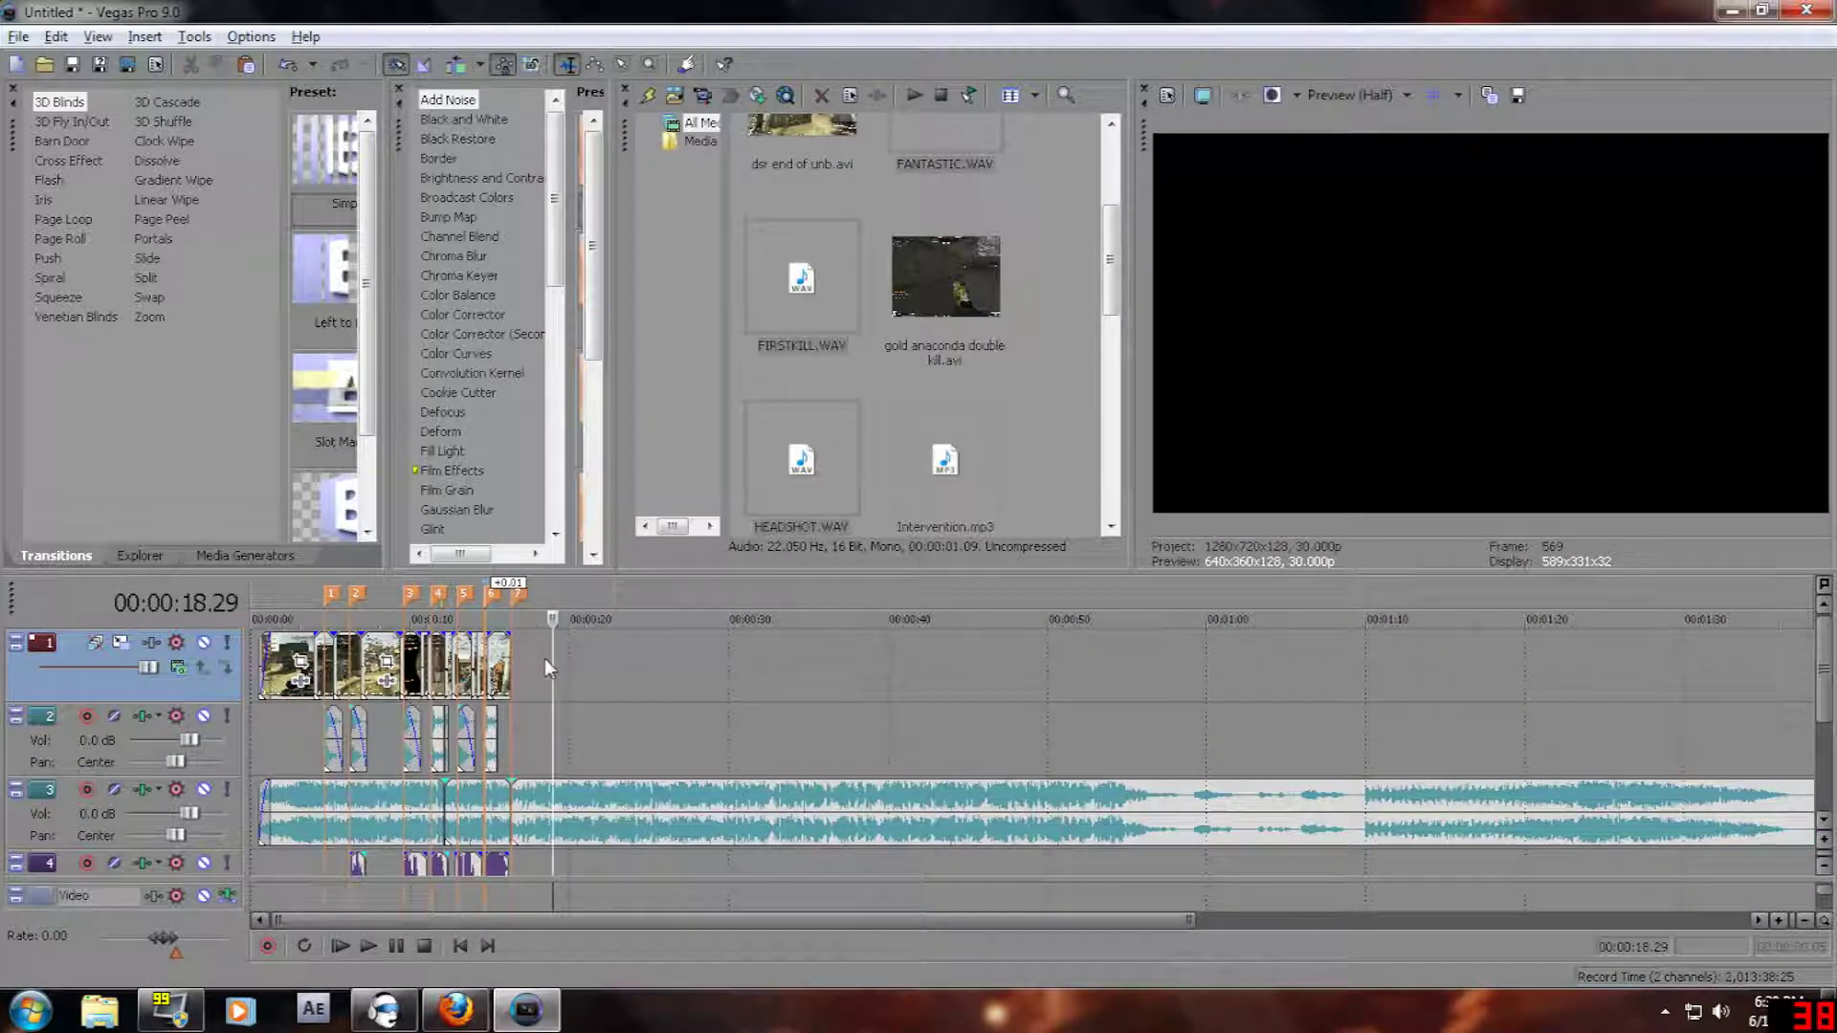
click(394, 945)
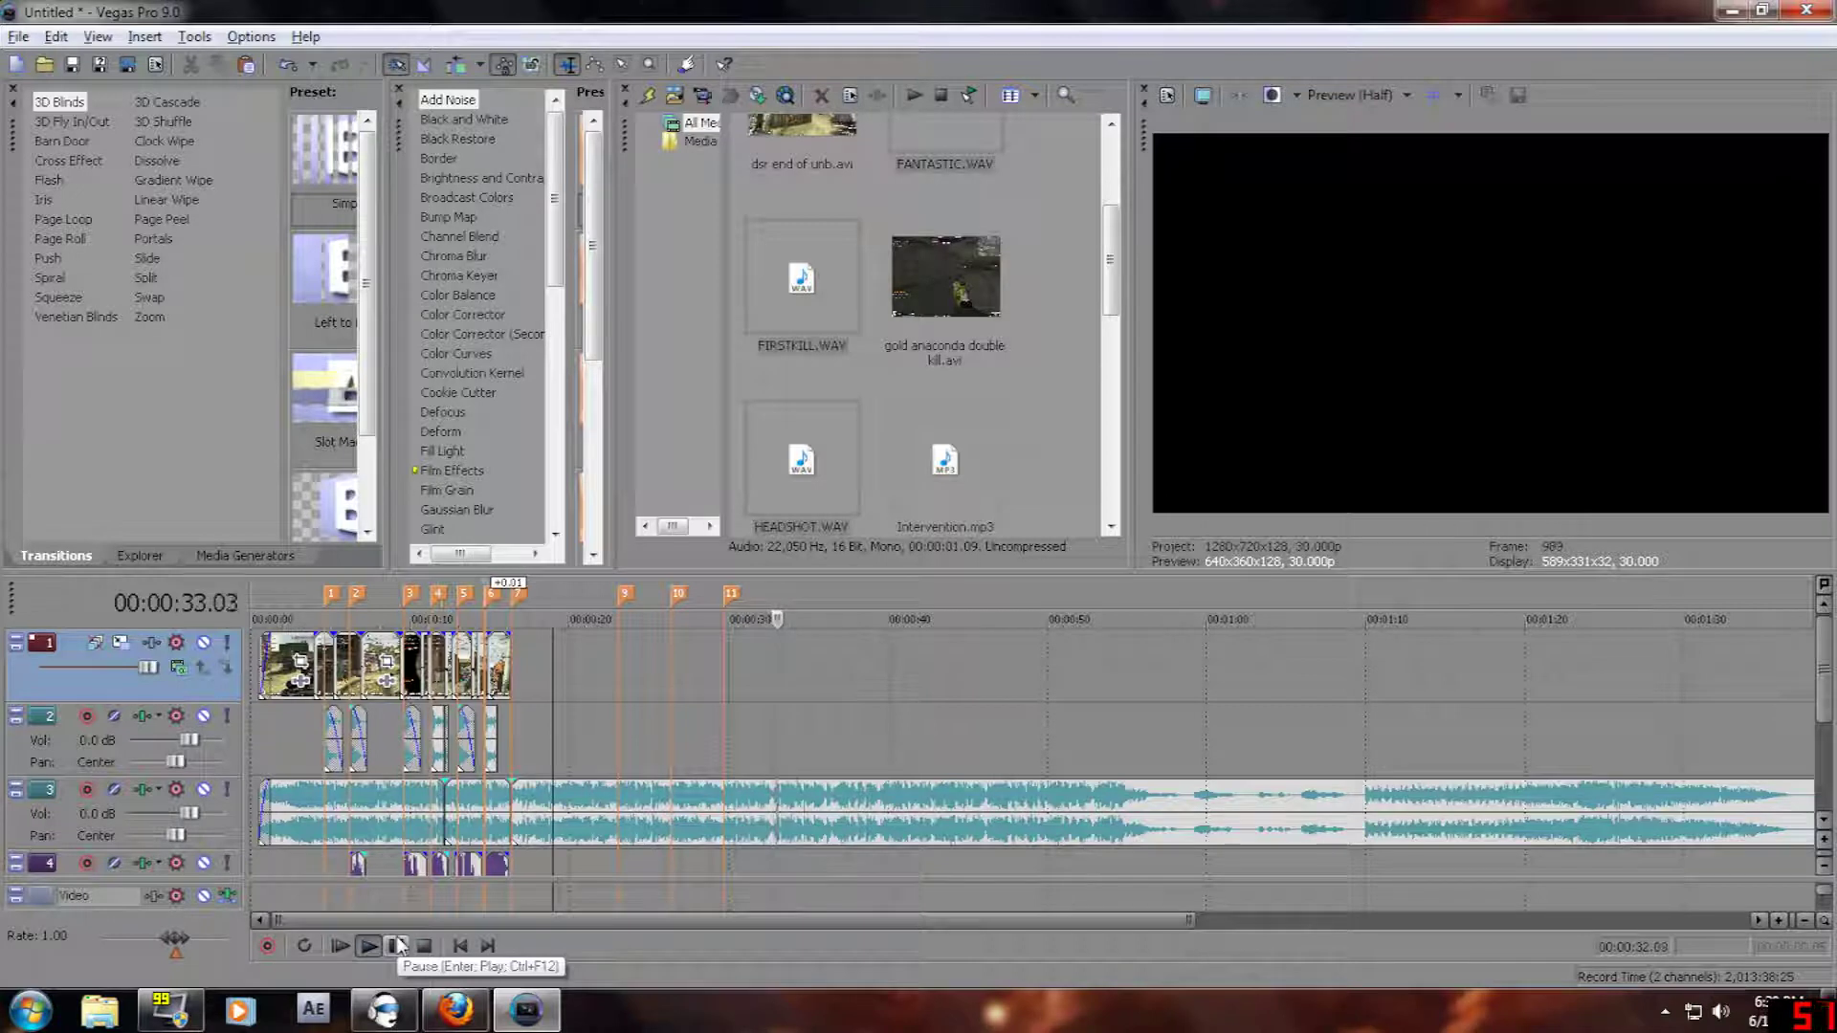
key(m)
click(398, 947)
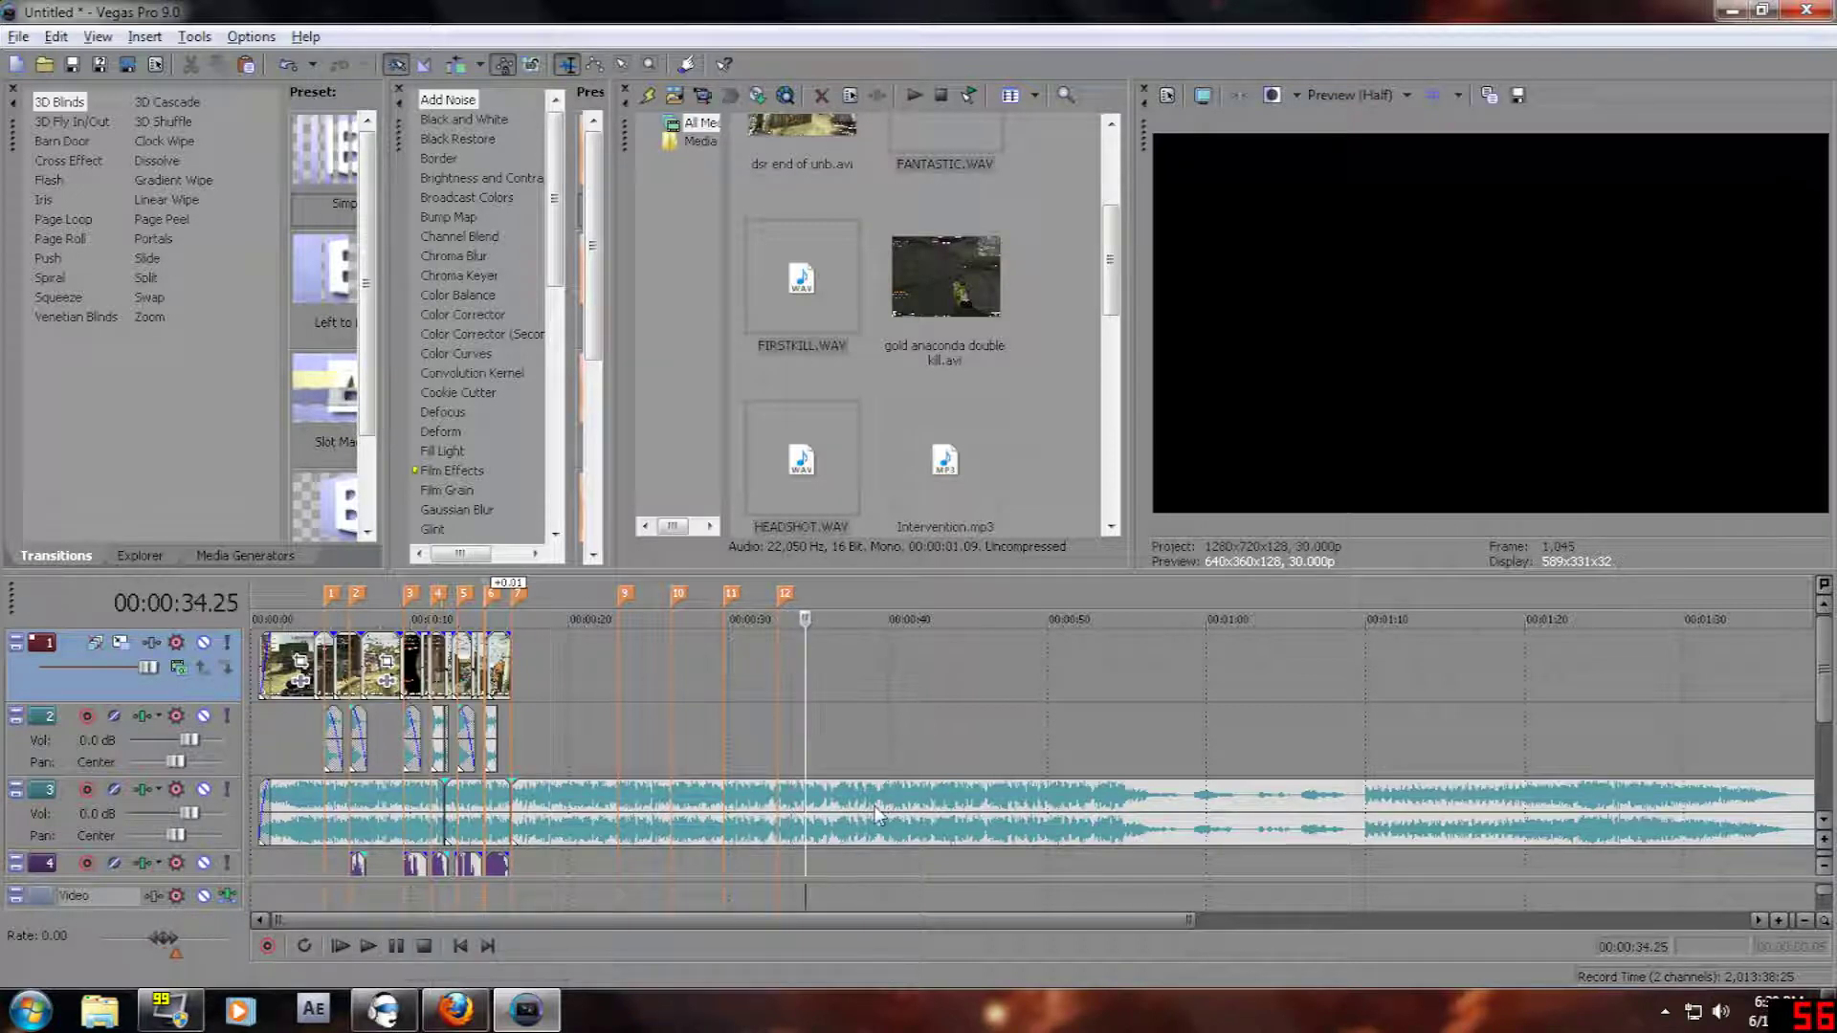
- Listen to the music from about 38 seconds and again from 00:01:10.22
click(864, 808)
click(400, 945)
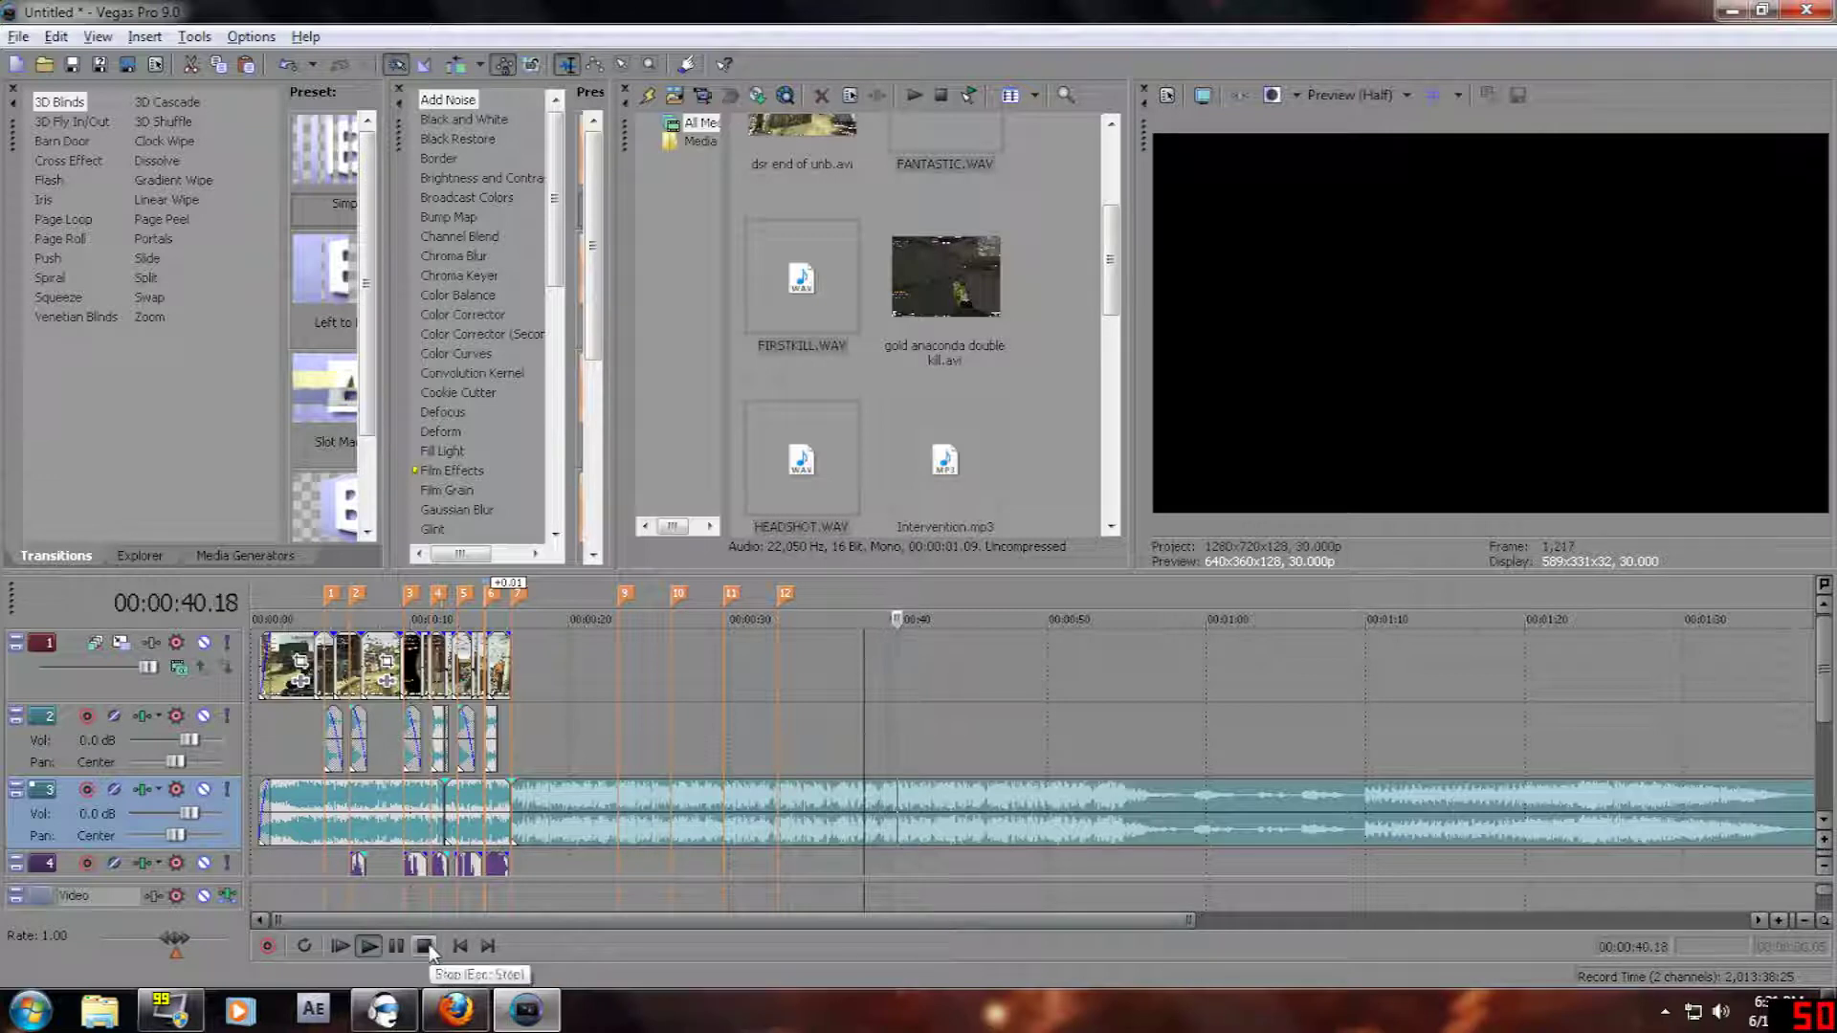
click(396, 945)
click(1354, 808)
click(1376, 804)
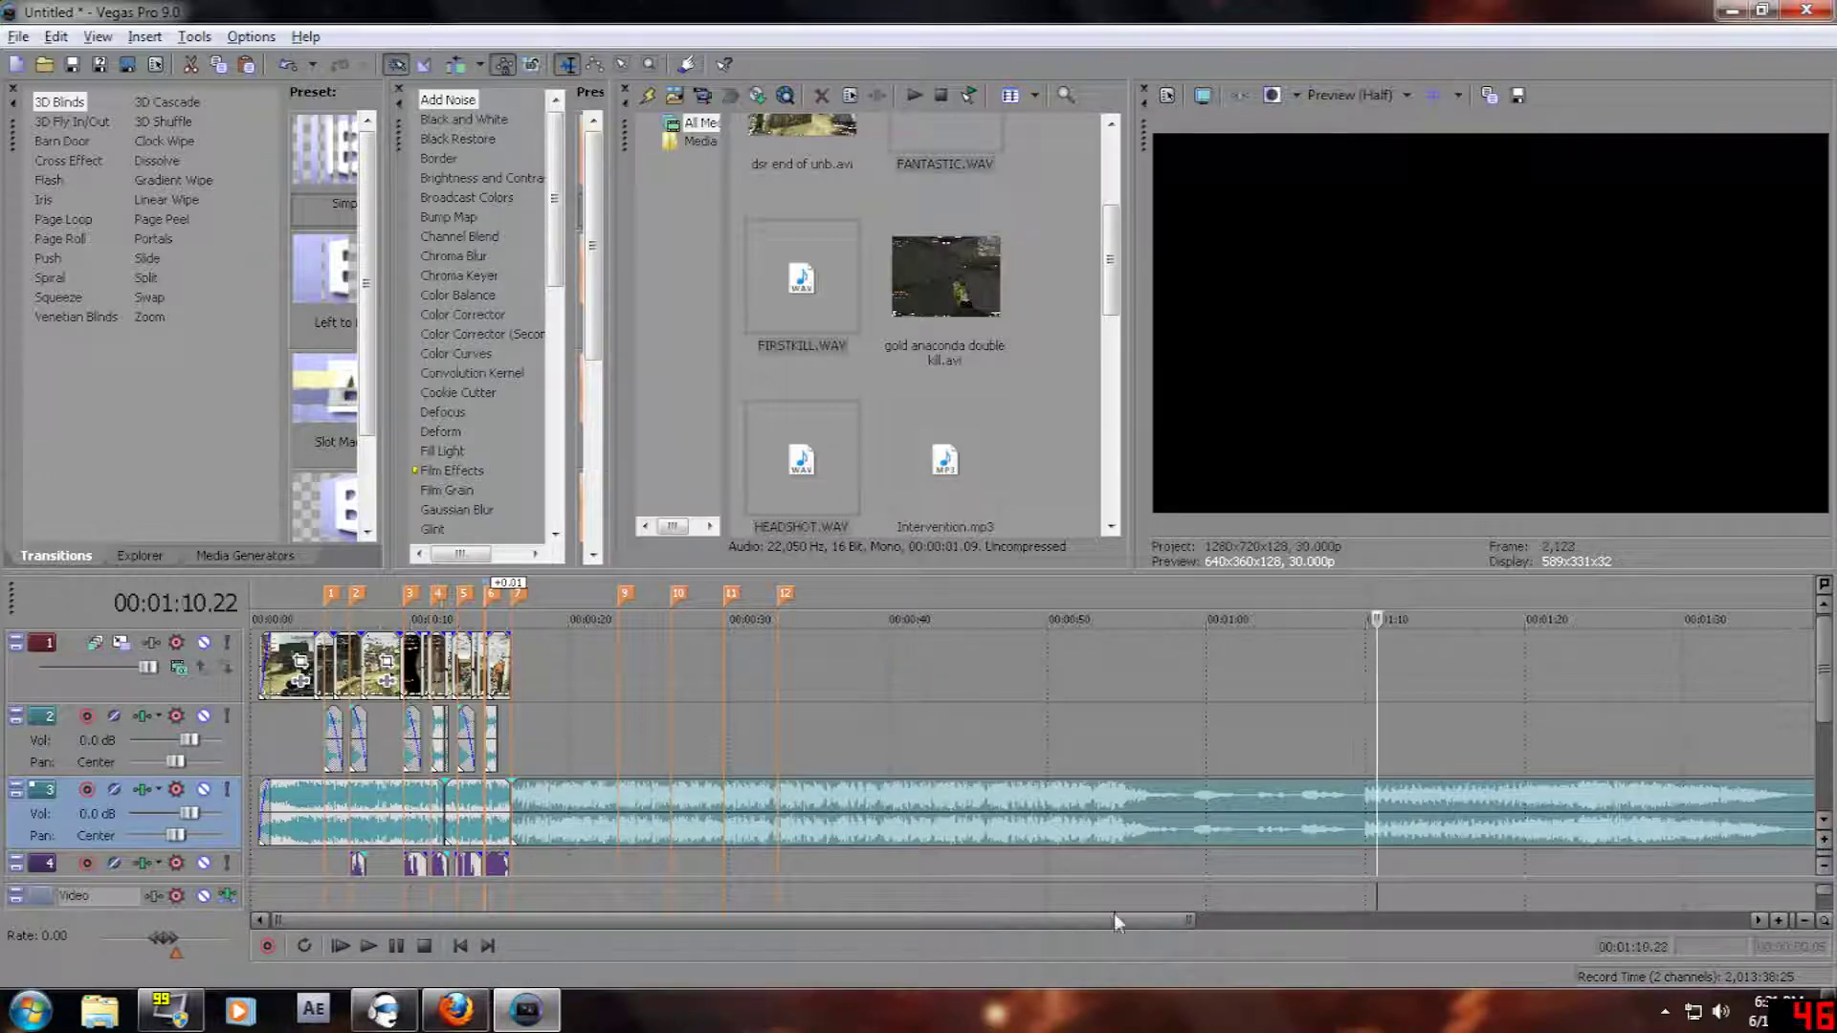
click(368, 946)
scroll(888, 836, down, 2)
scroll(890, 838, down, 1)
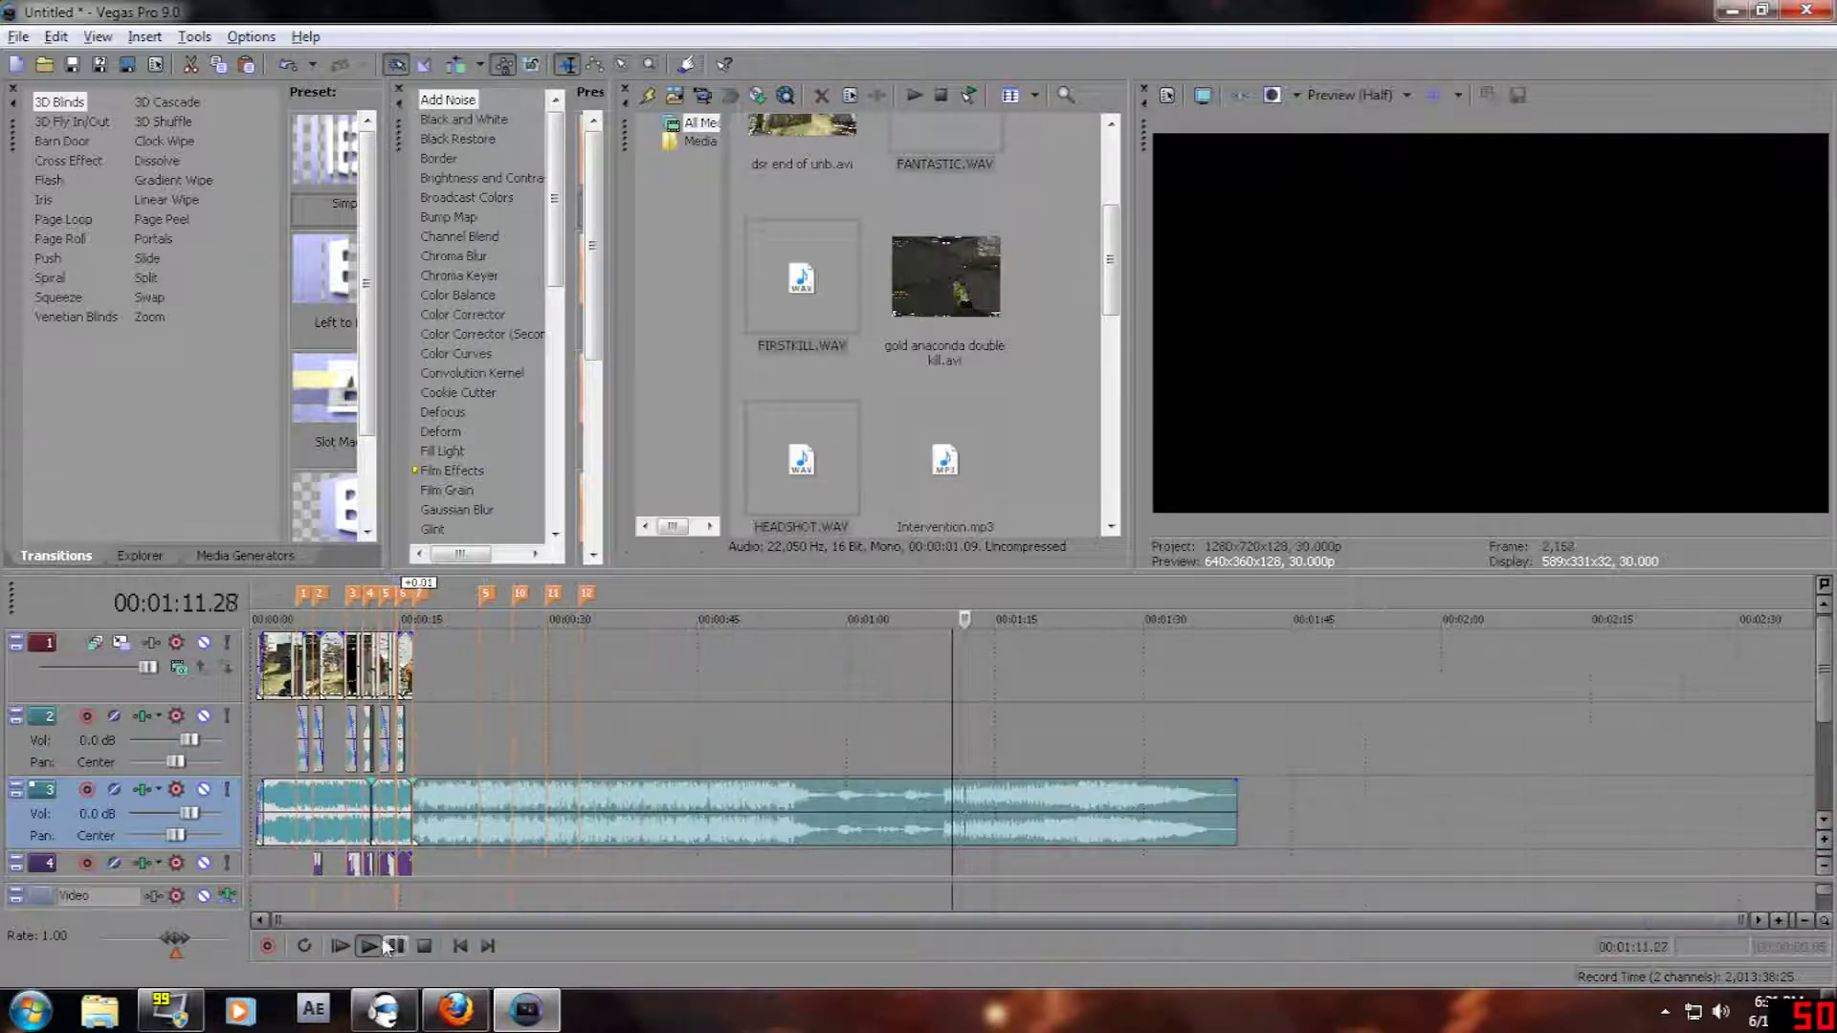
click(390, 943)
- Play the music from 00:01:17.23 and drop five beat markers between about 00:01:23 and 00:01:32
click(1022, 827)
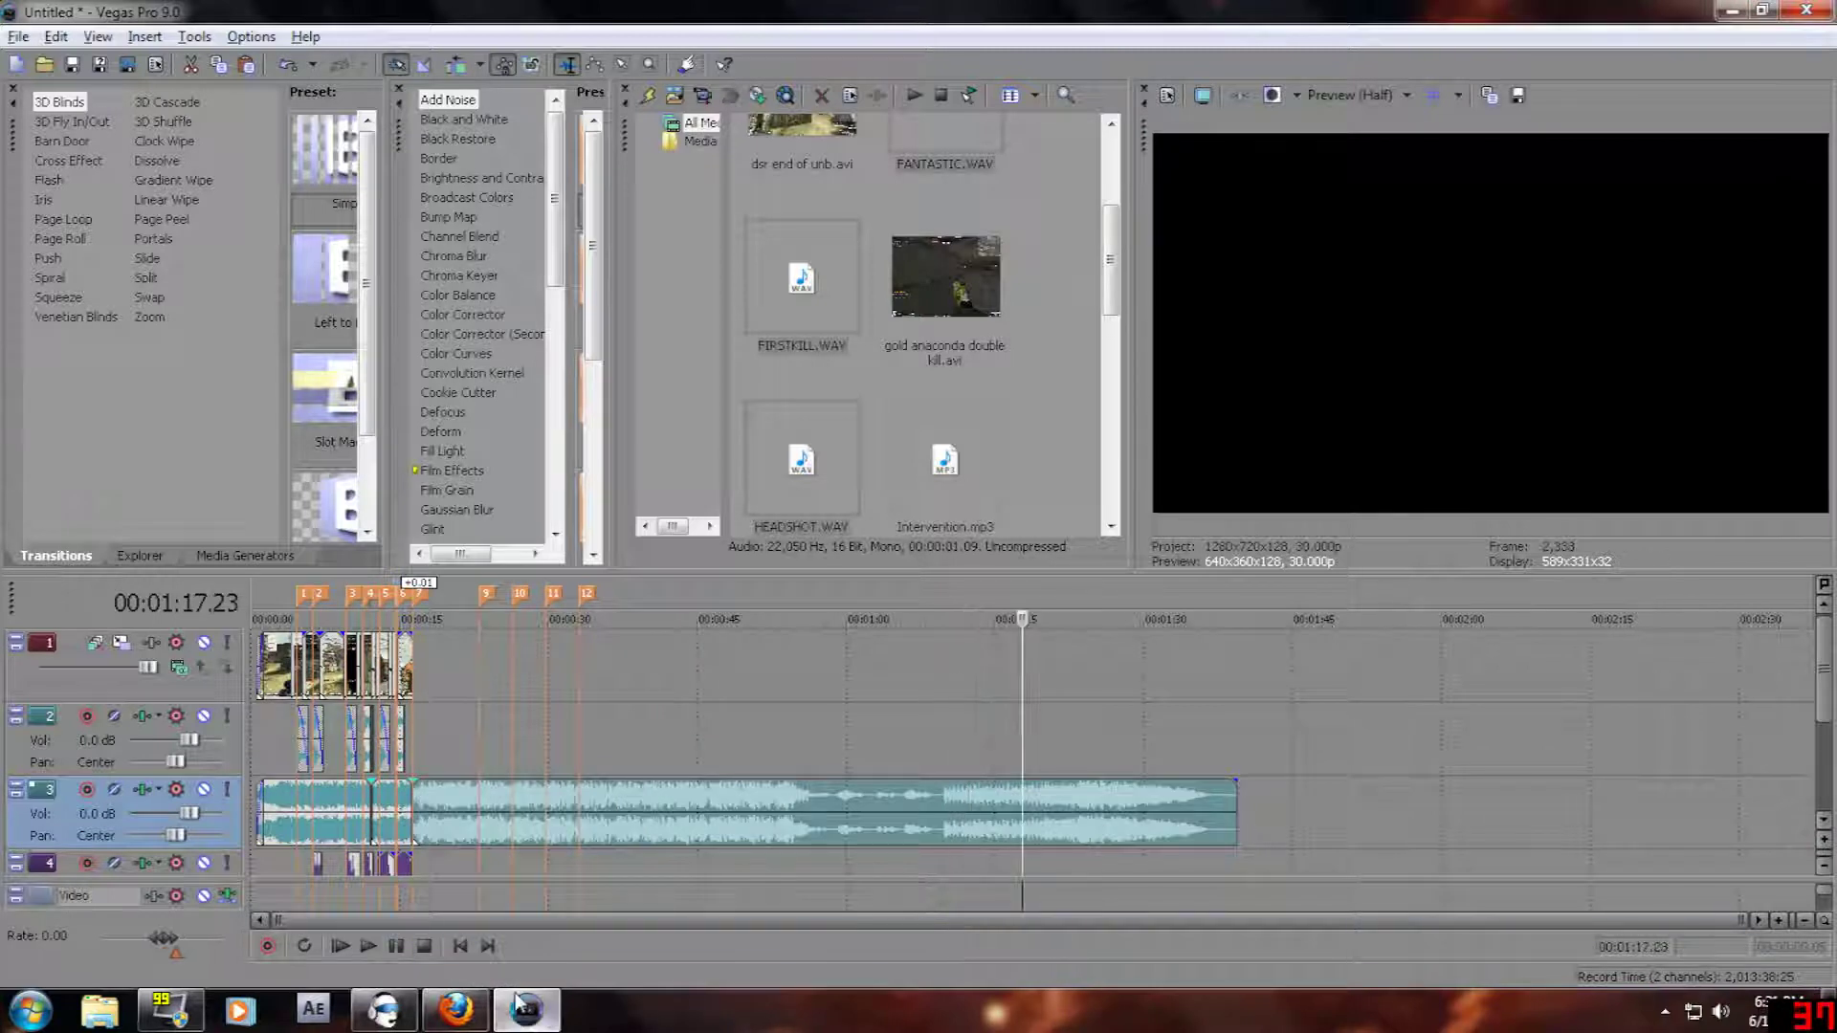
click(405, 951)
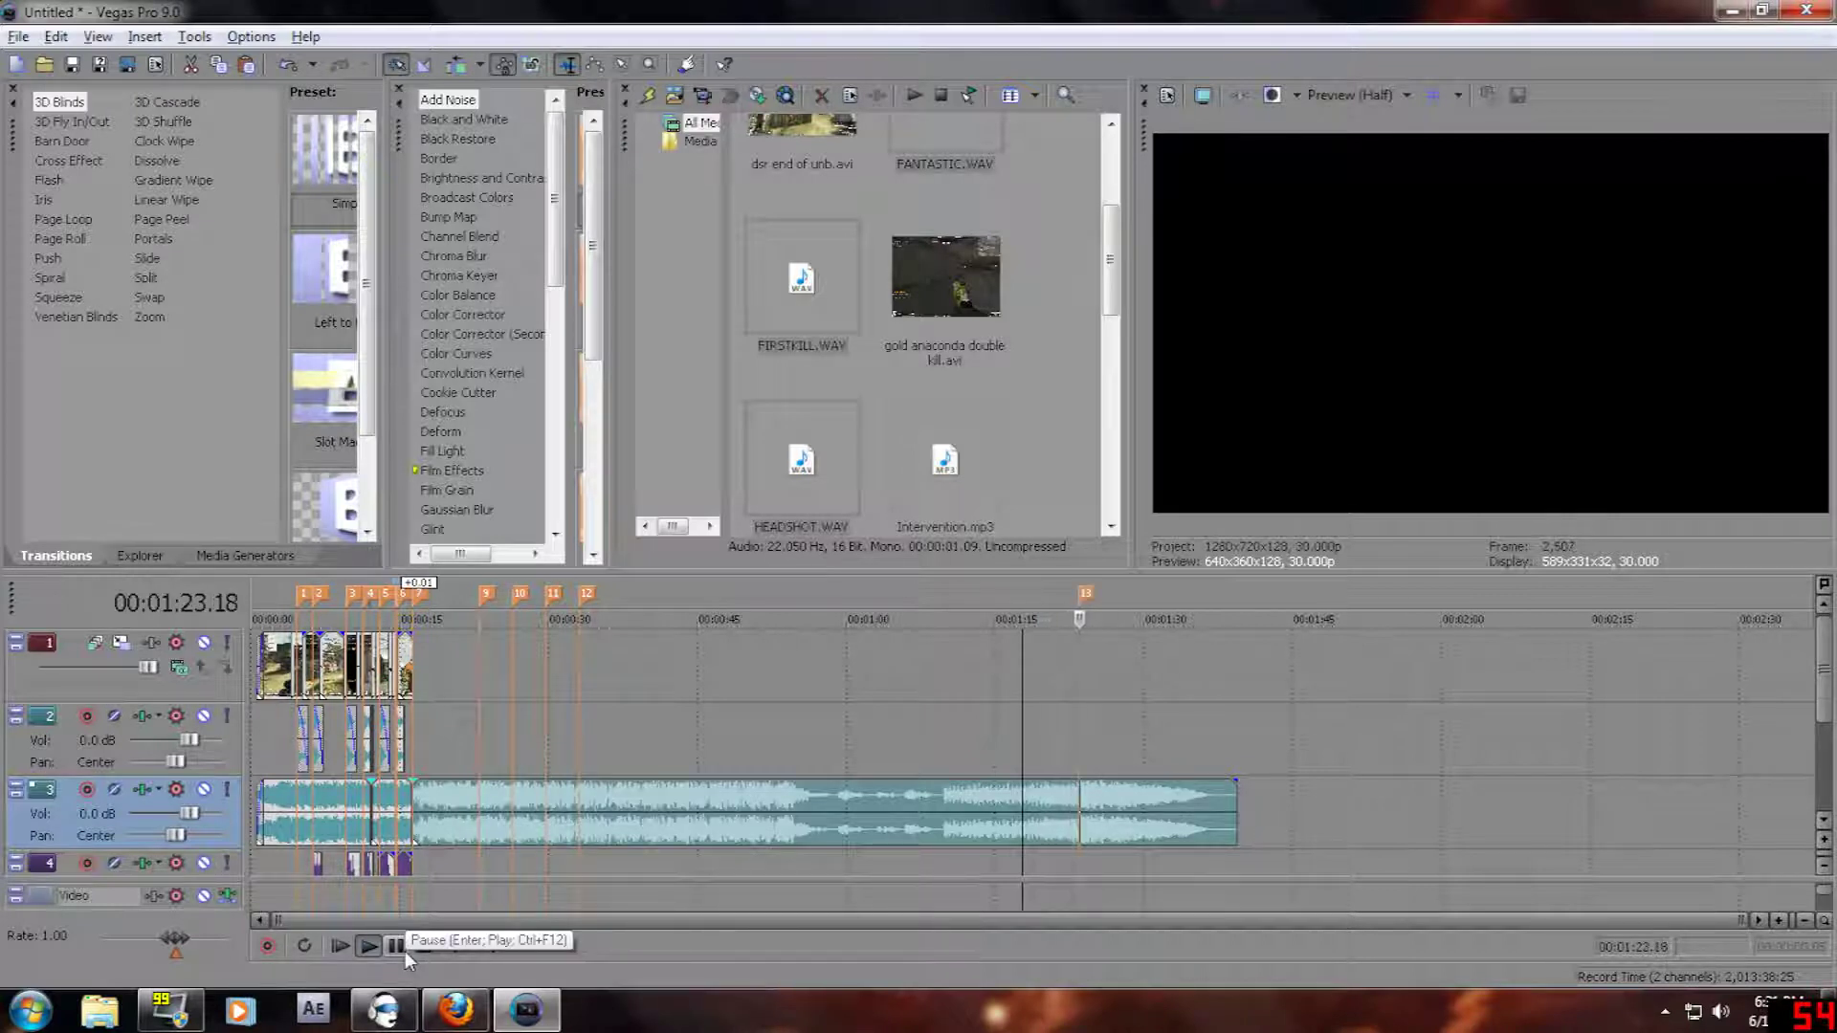
key(m)
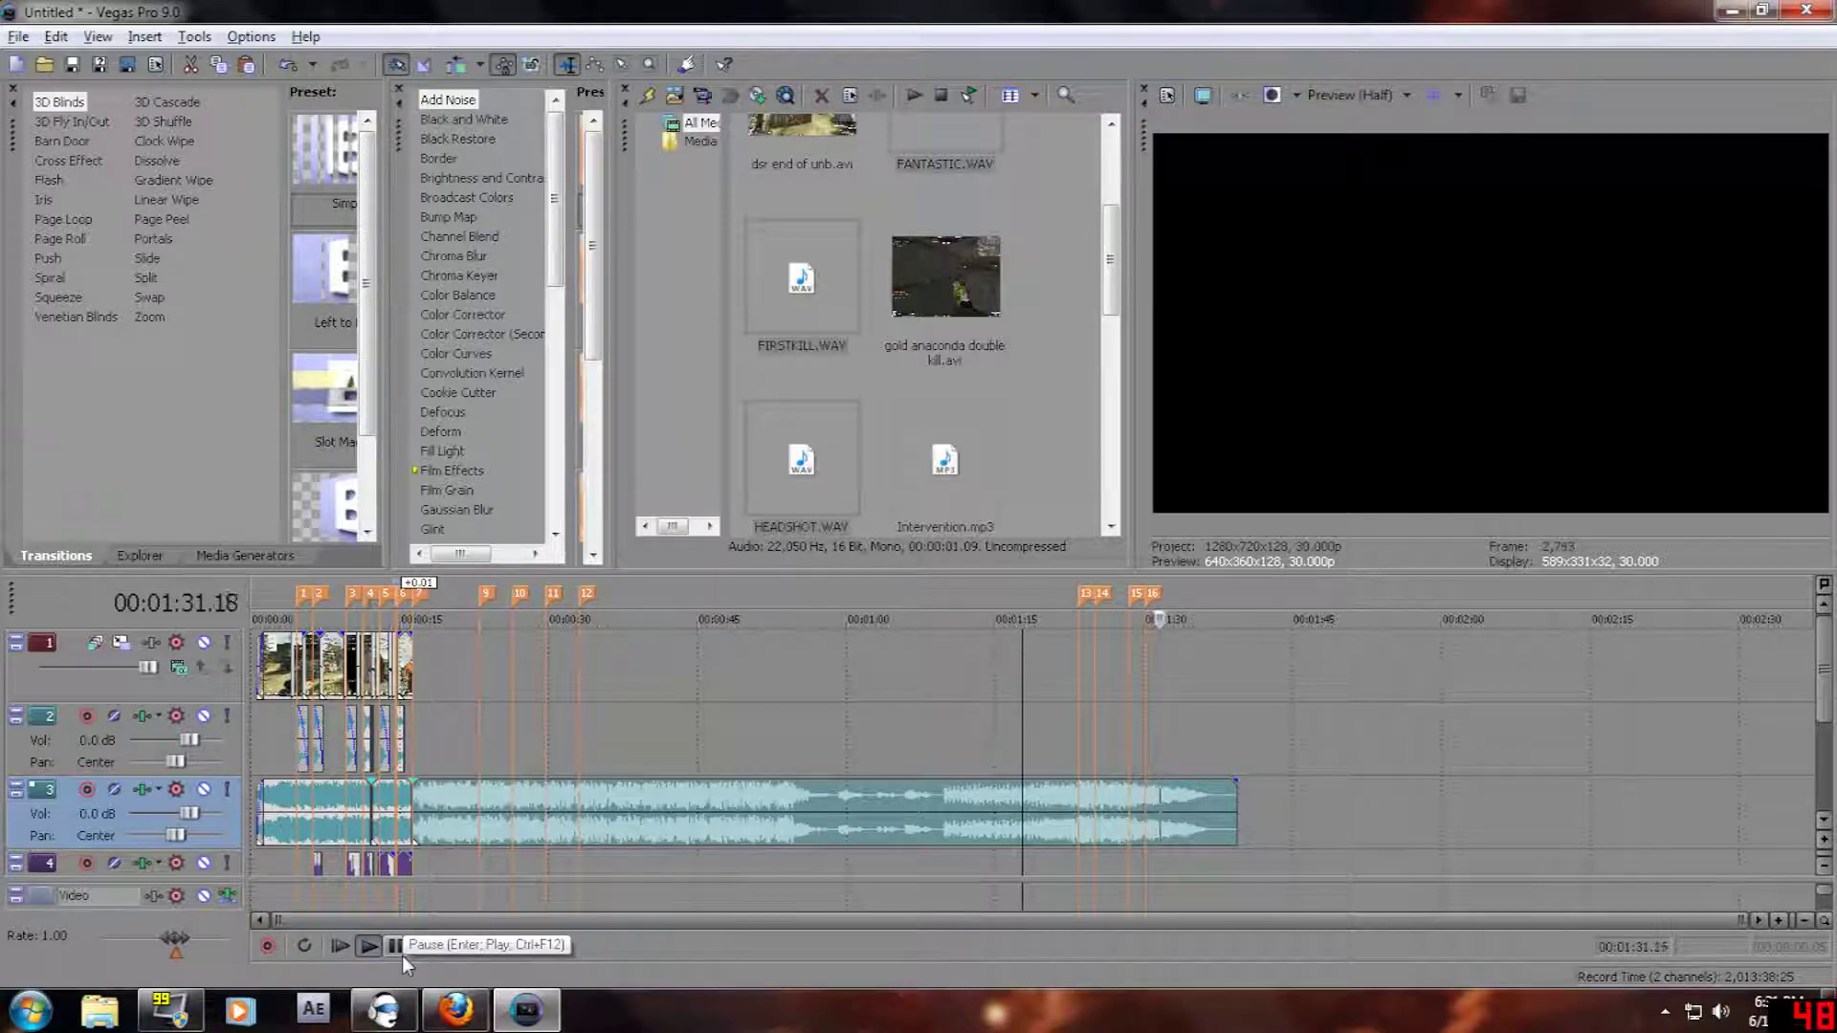
click(397, 950)
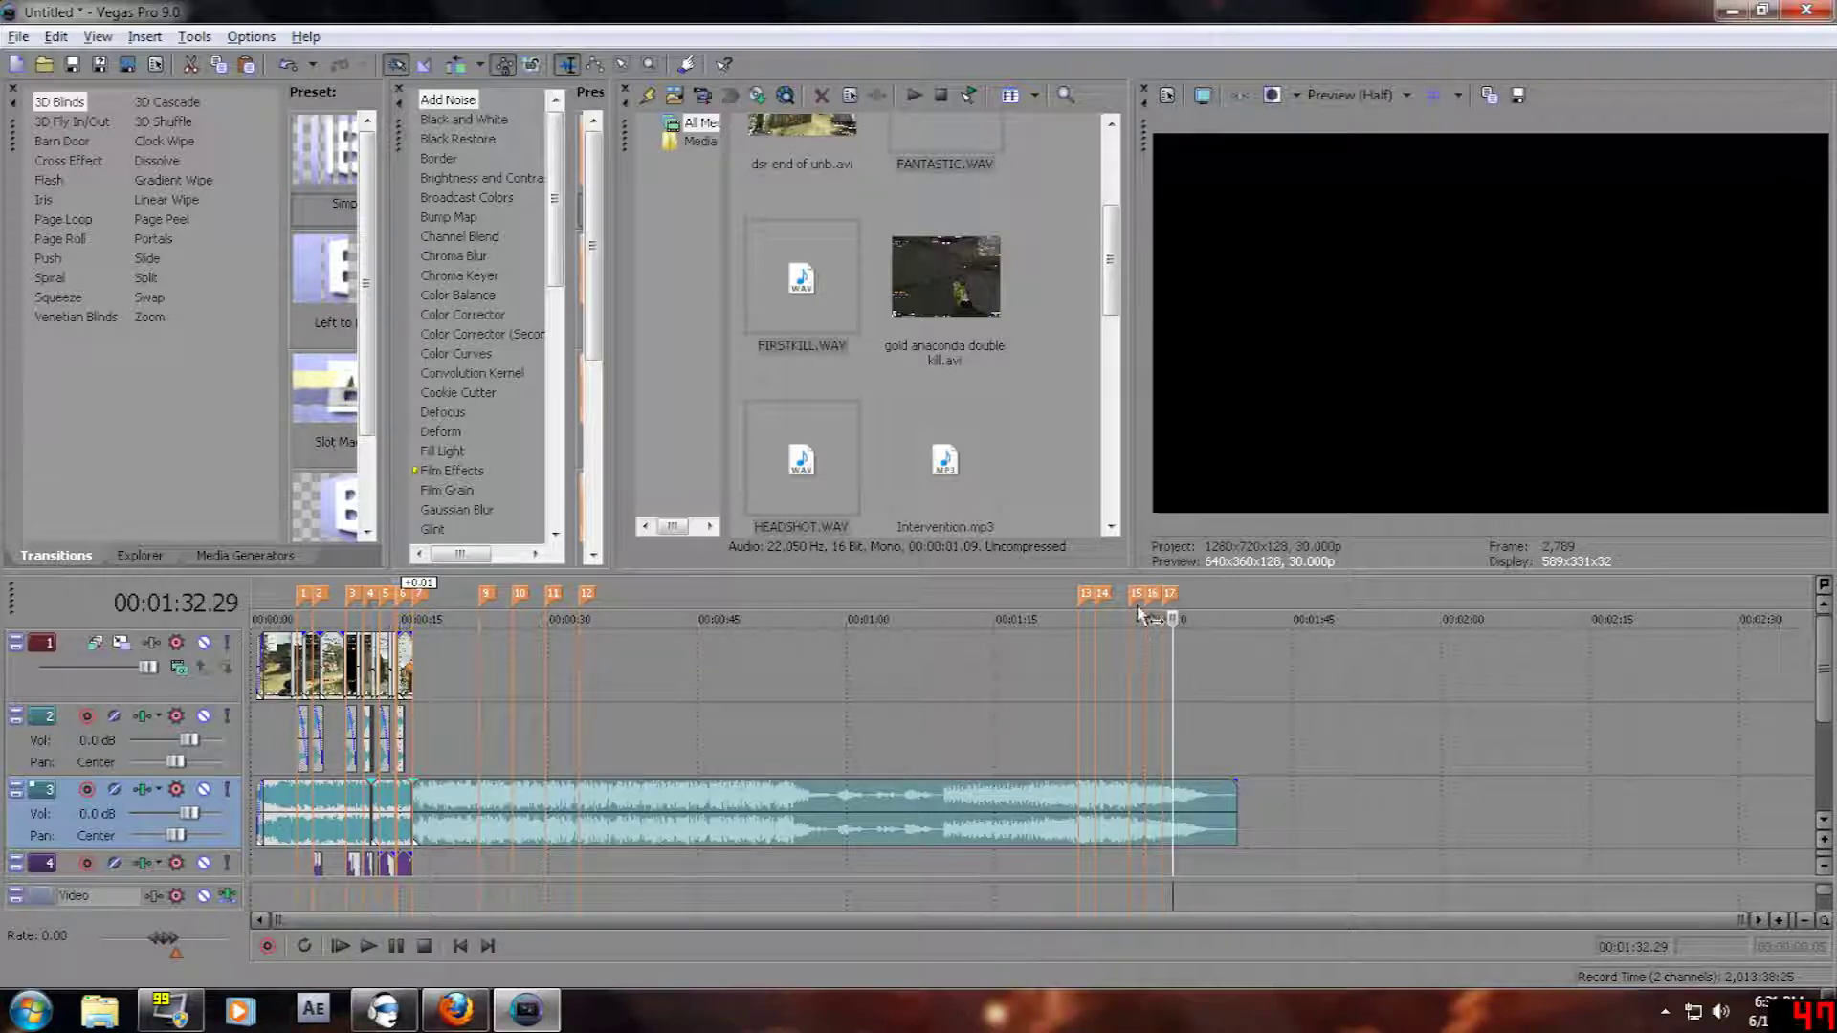
- Delete markers 17, 16, 15, 14 and 13 near the end of the song
click(1169, 595)
right_click(1169, 594)
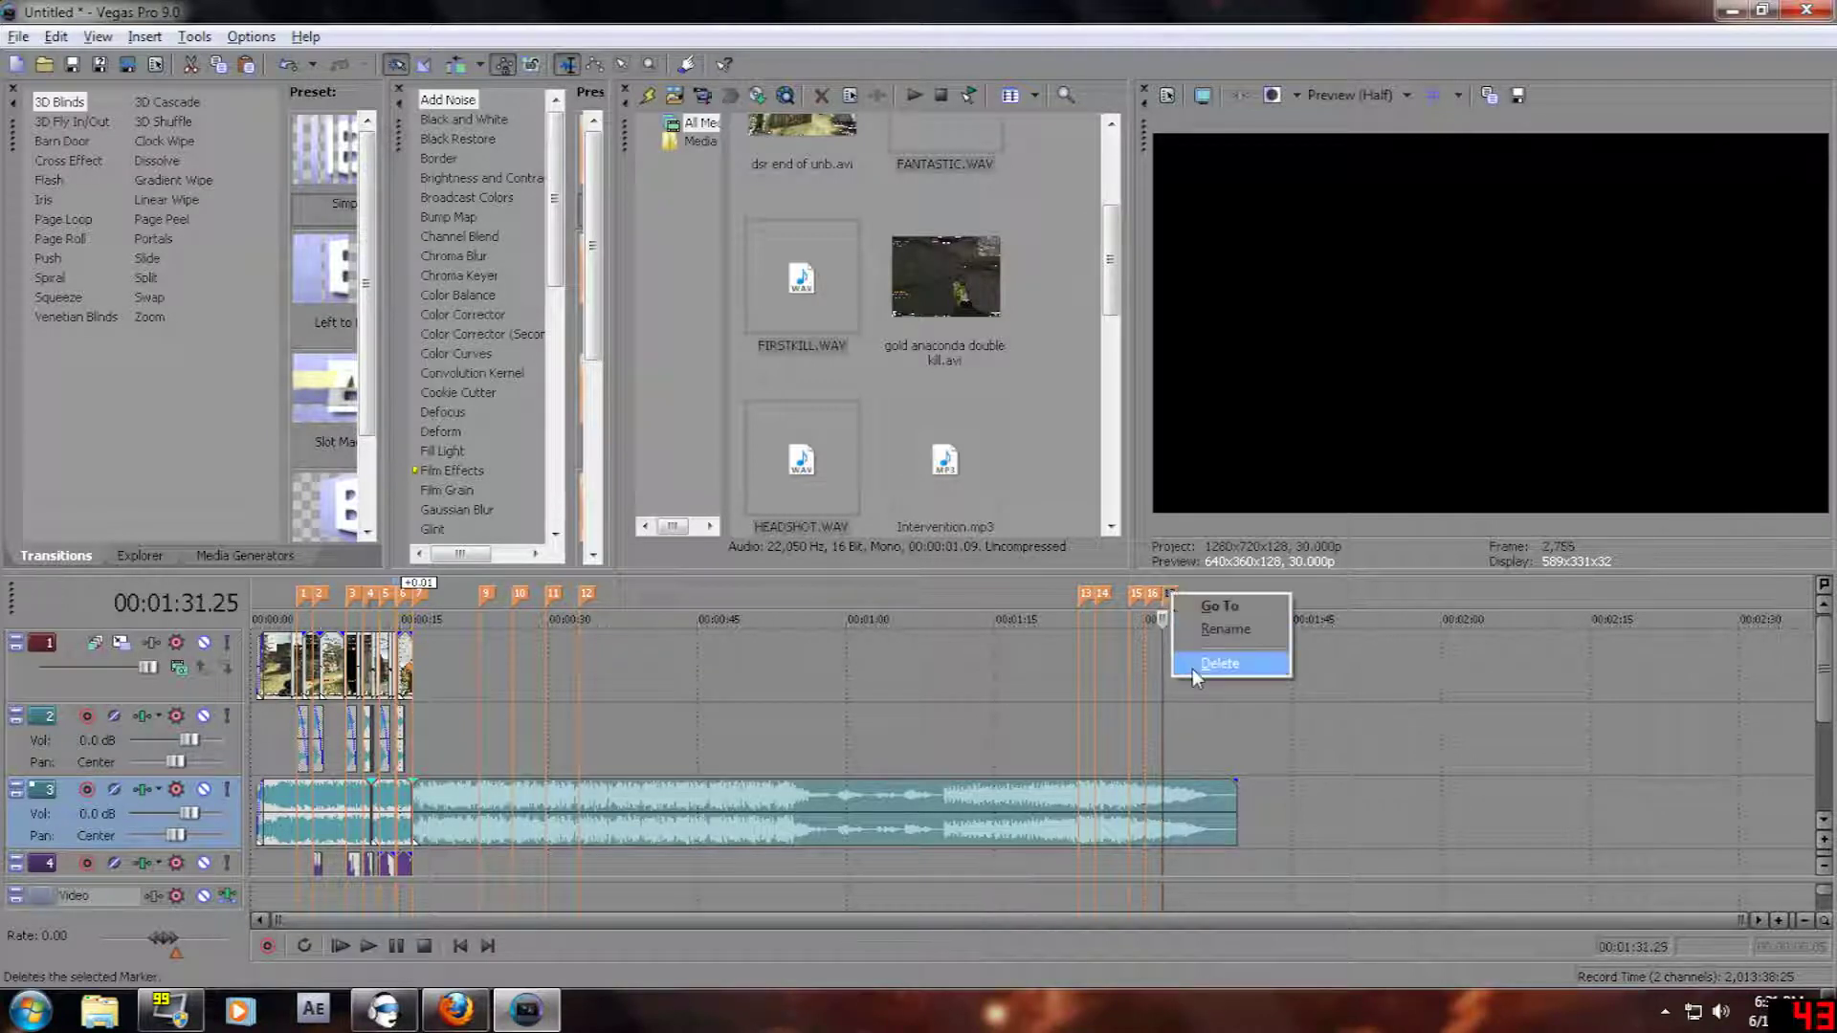
click(1193, 669)
right_click(1153, 596)
click(1183, 664)
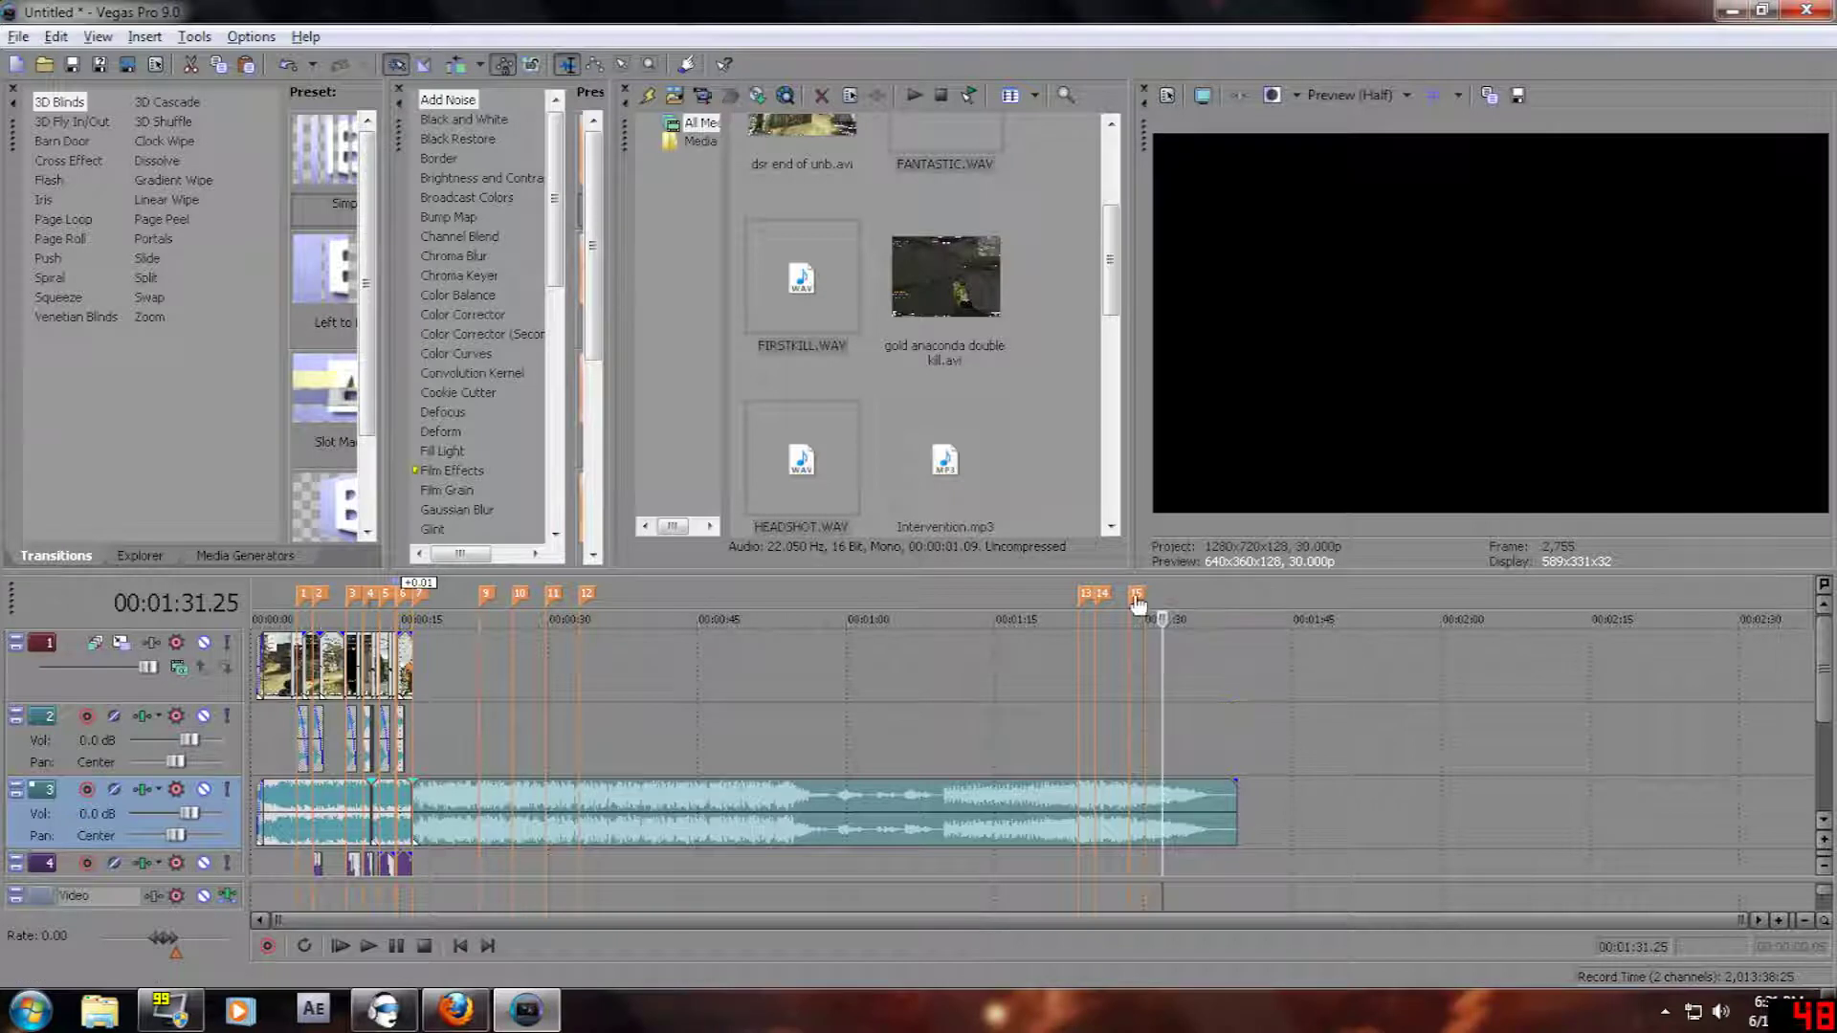
right_click(1138, 595)
click(1178, 667)
right_click(1107, 595)
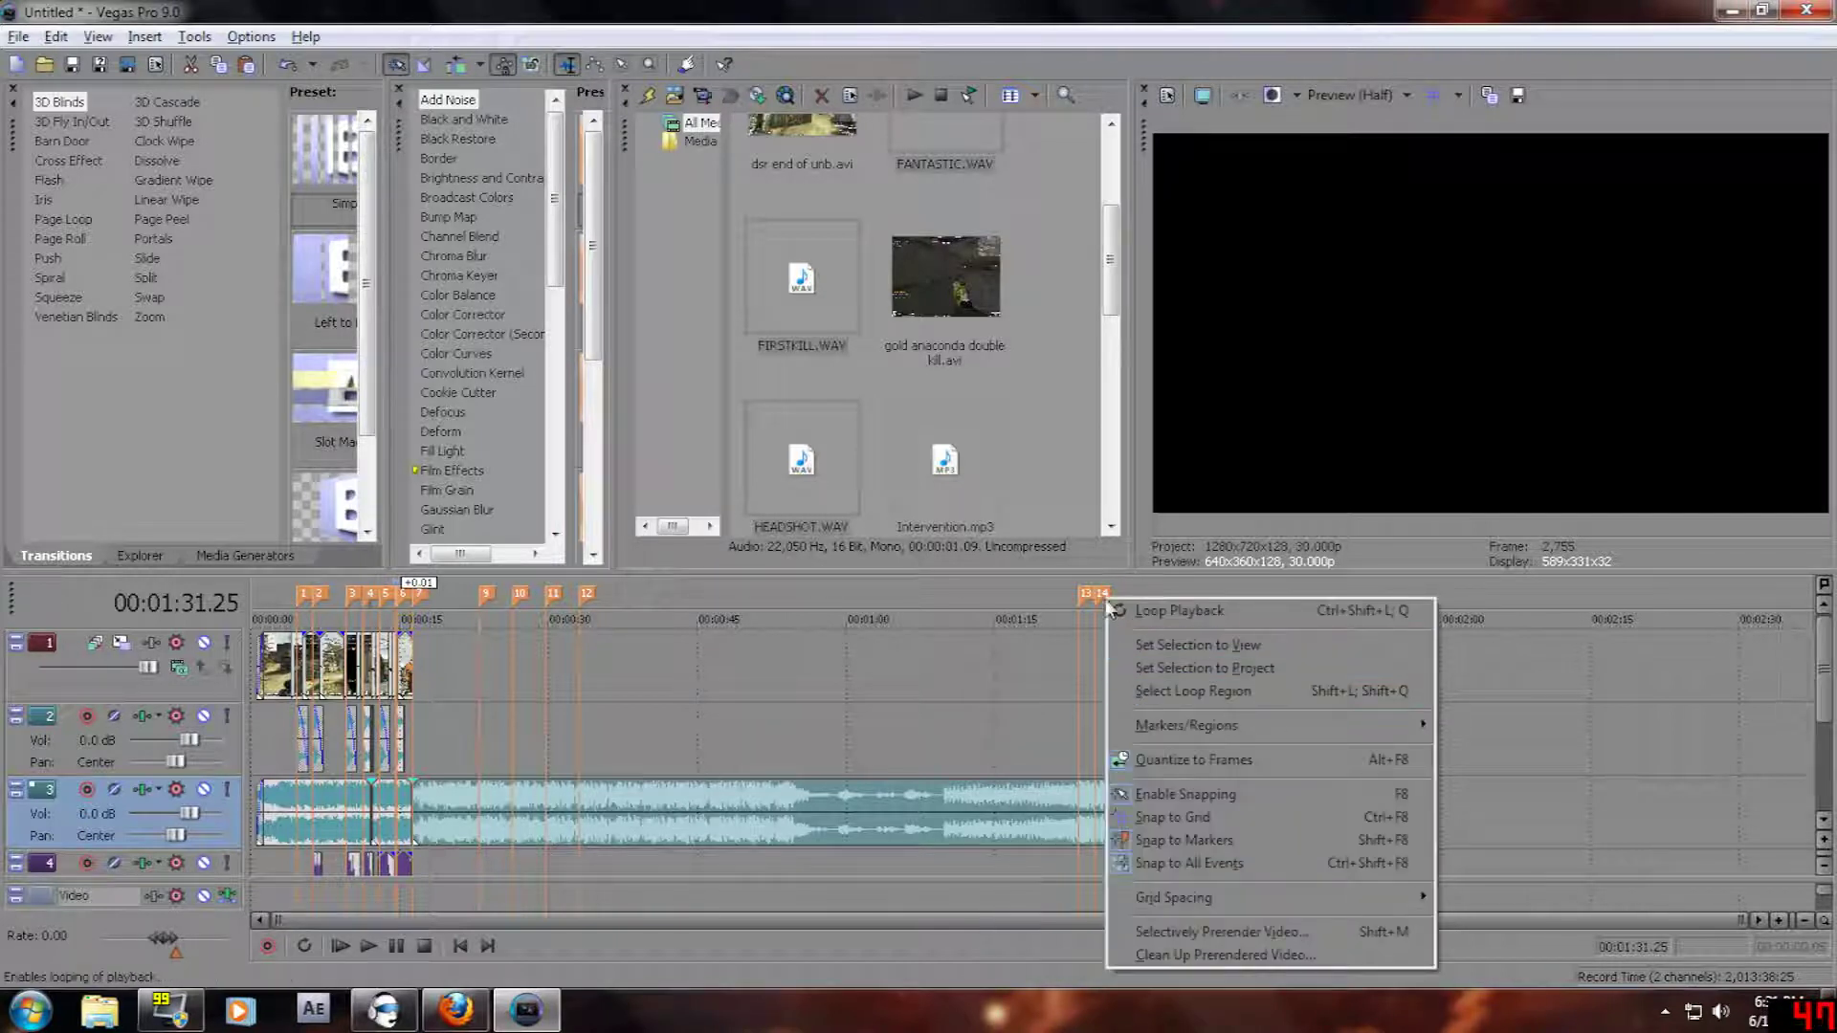
right_click(1102, 594)
click(1151, 661)
right_click(1086, 594)
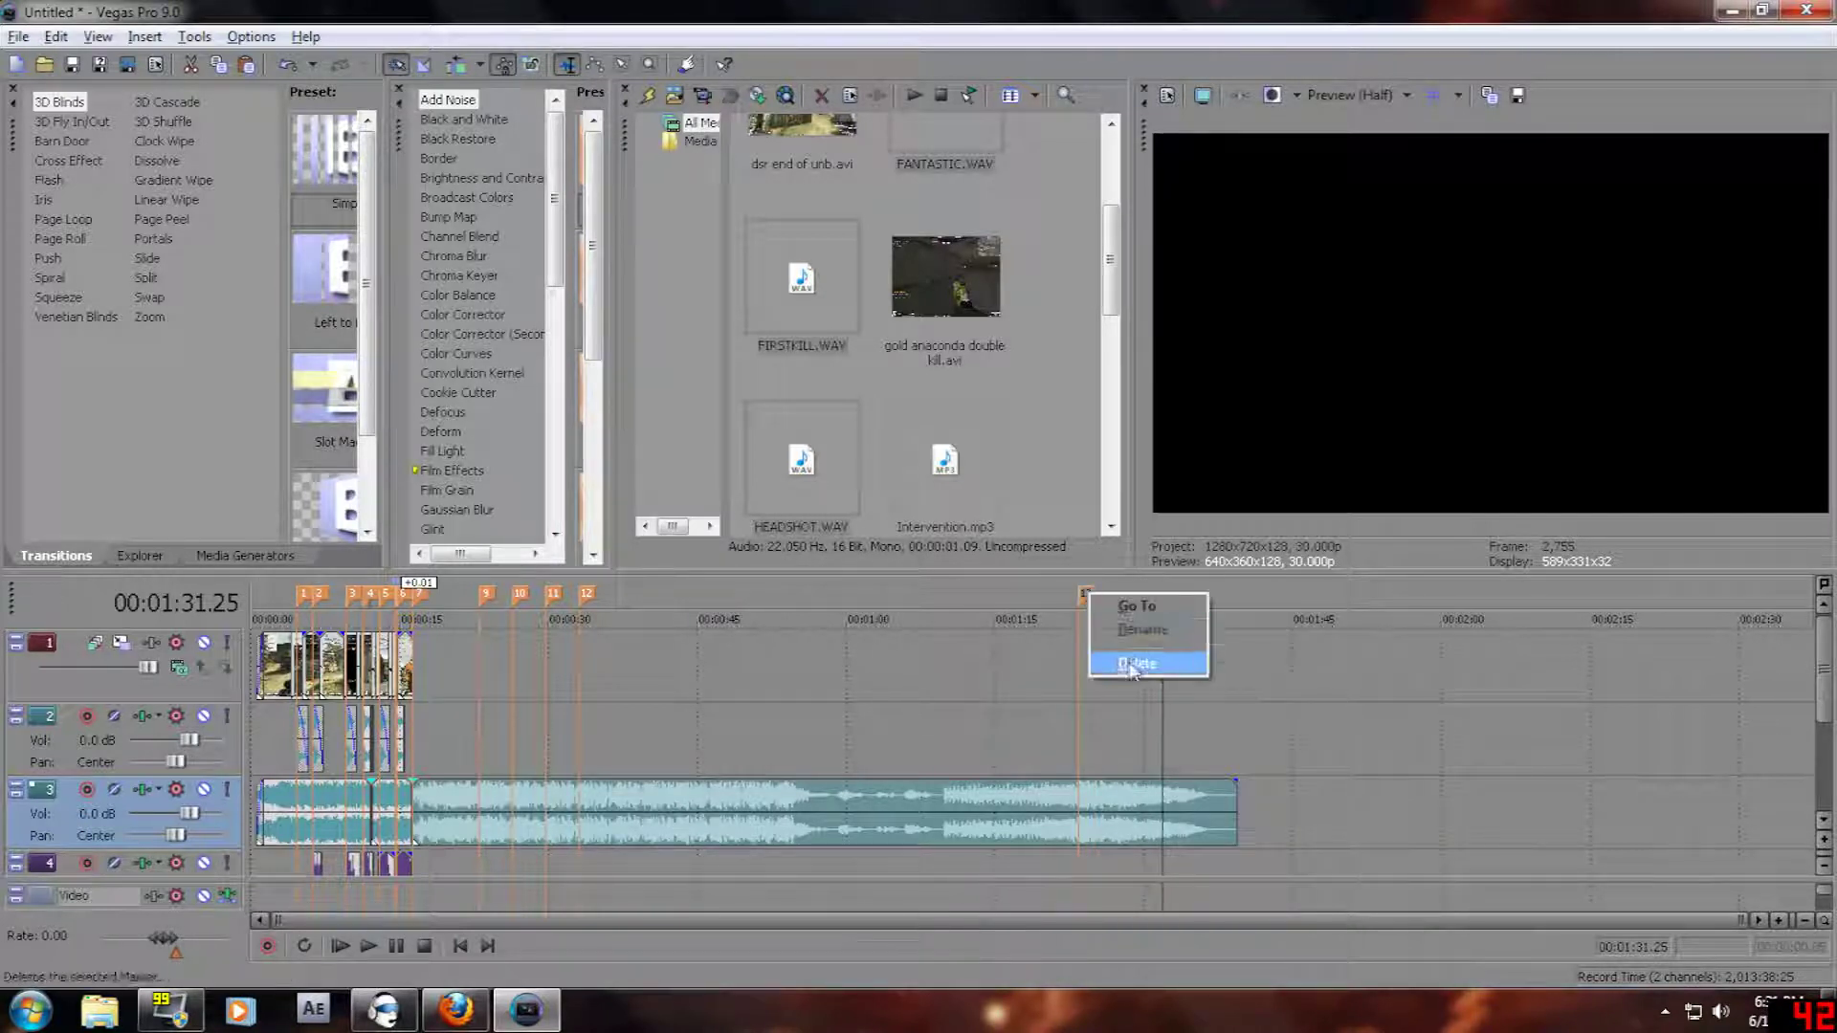
click(1134, 660)
- Delete markers 12, 11, 10 and 9 located after the last video clip
right_click(586, 594)
click(627, 659)
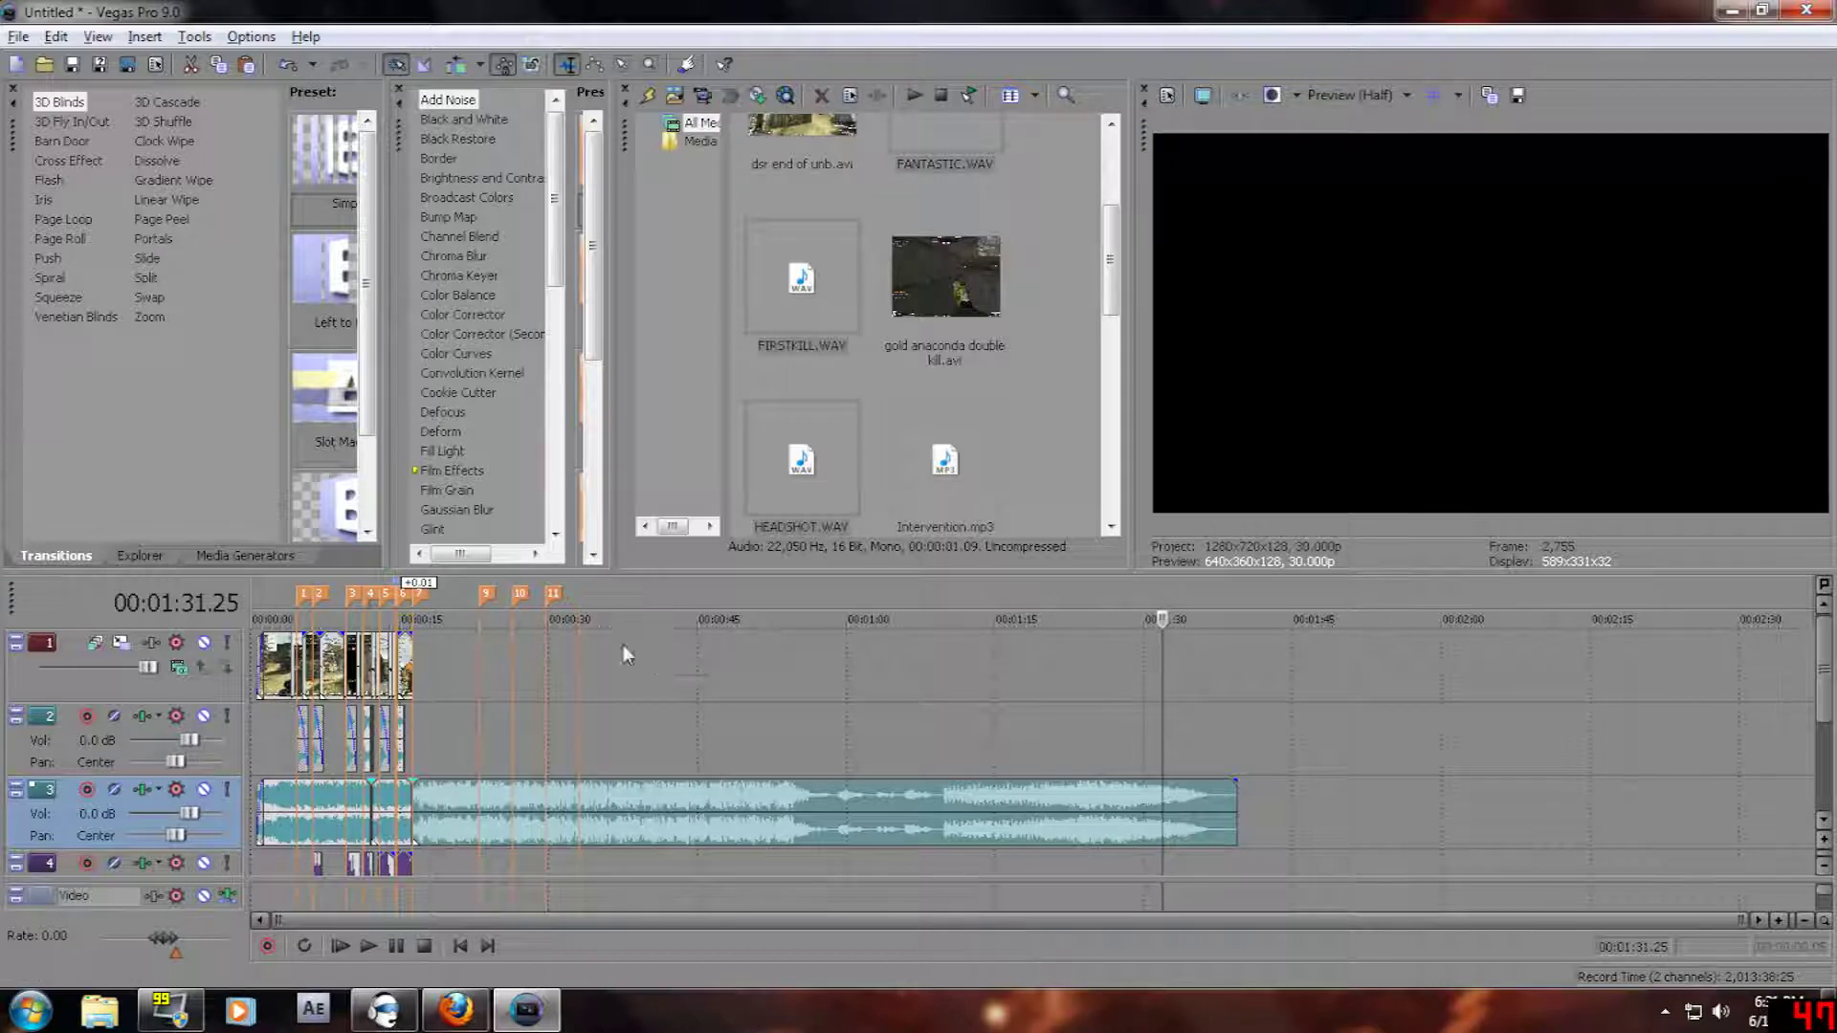
right_click(566, 601)
right_click(554, 595)
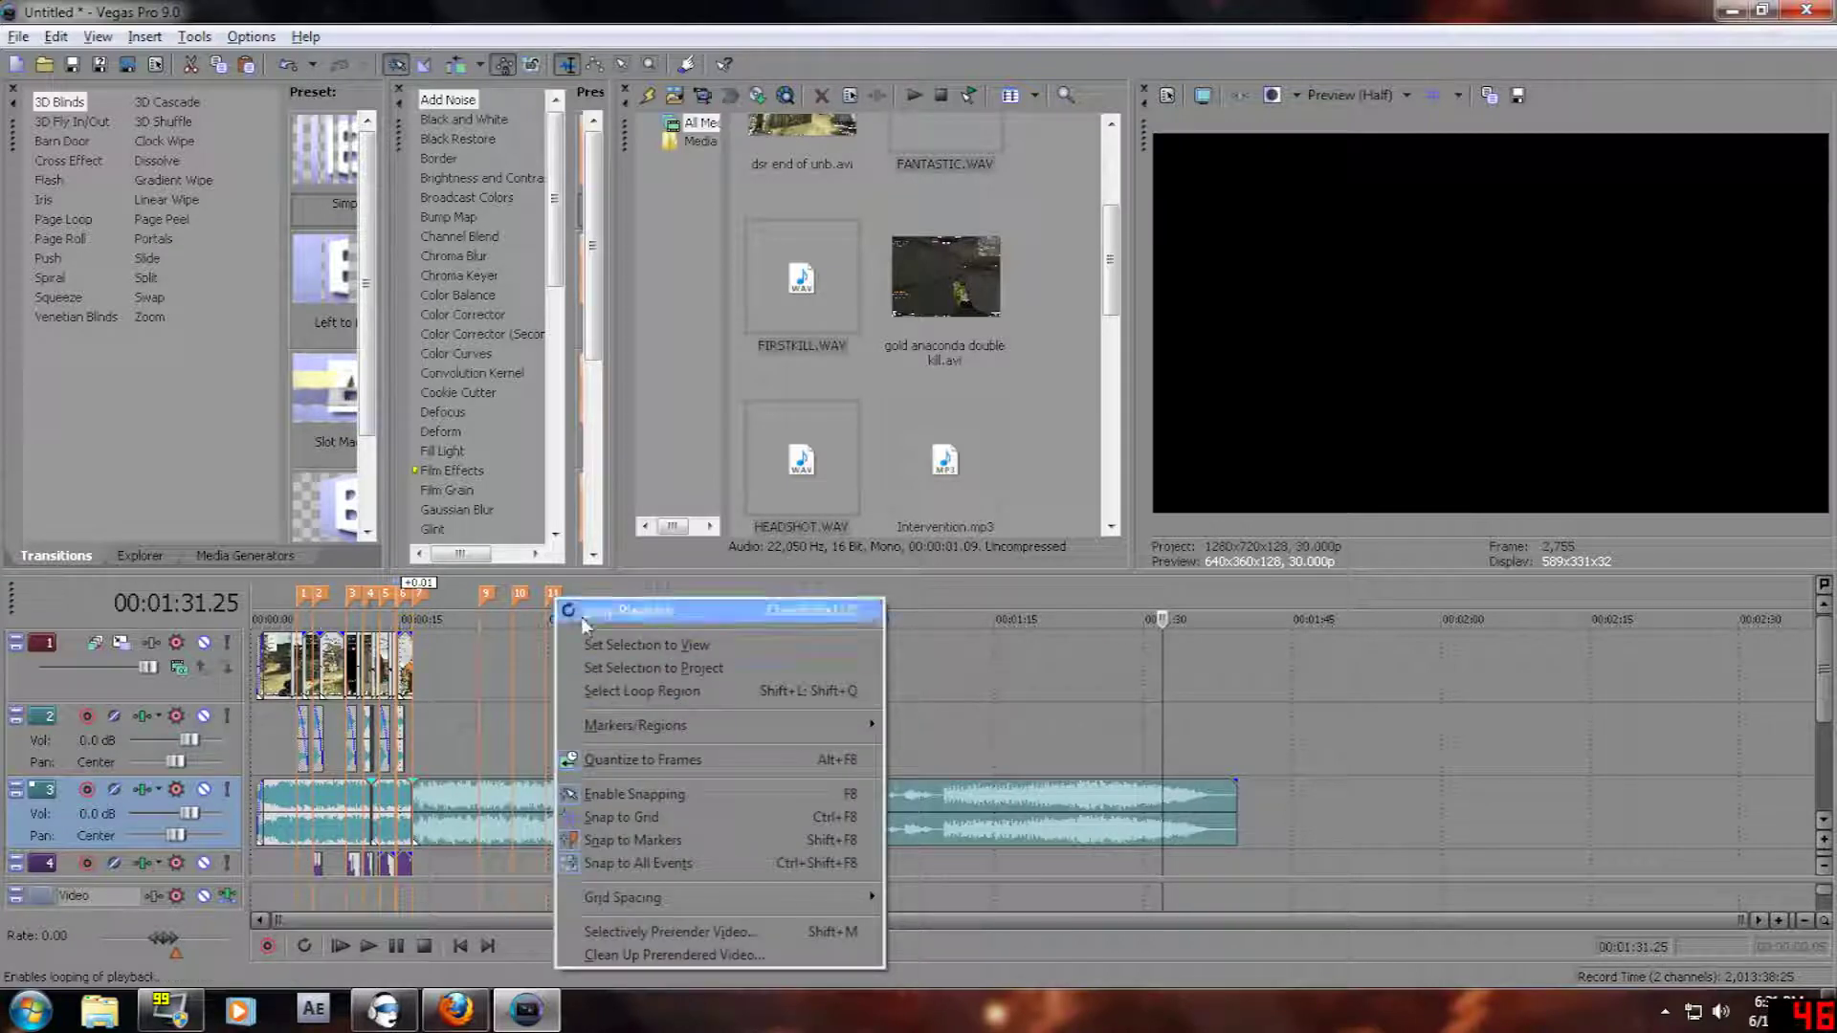
right_click(554, 594)
right_click(555, 597)
click(591, 659)
right_click(520, 595)
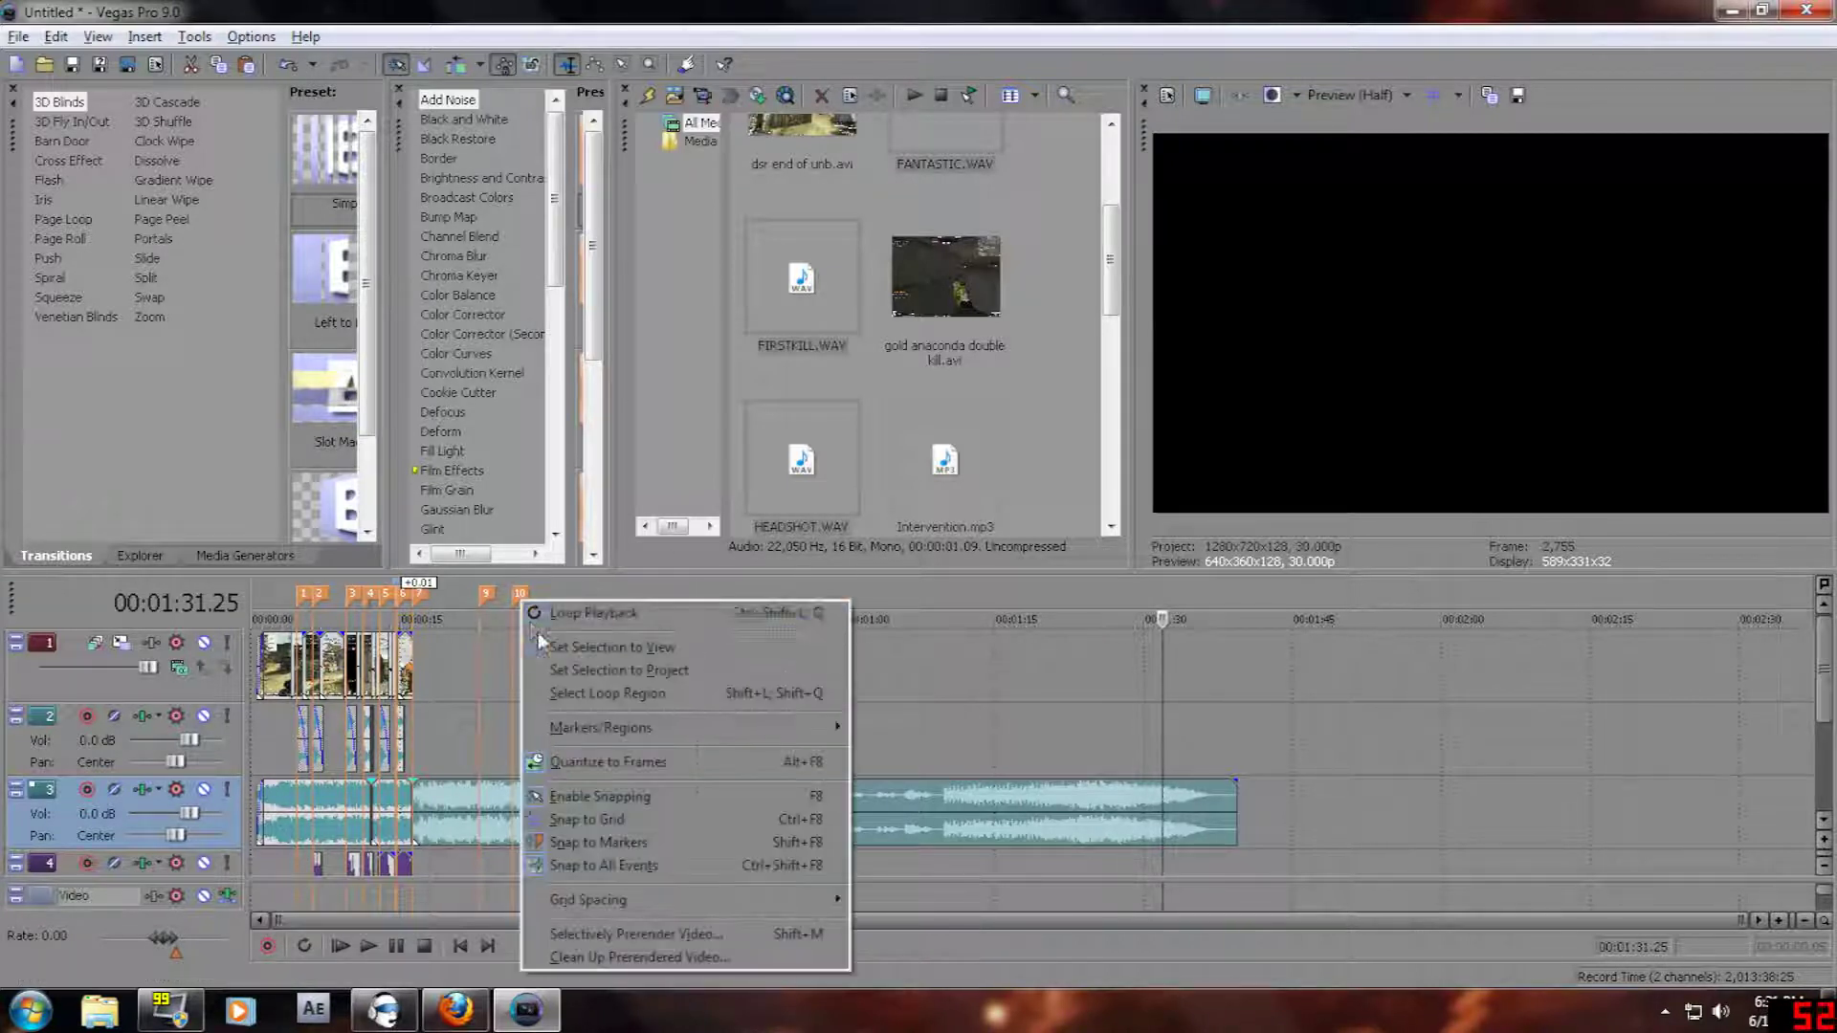
click(518, 592)
right_click(519, 593)
click(563, 665)
right_click(484, 596)
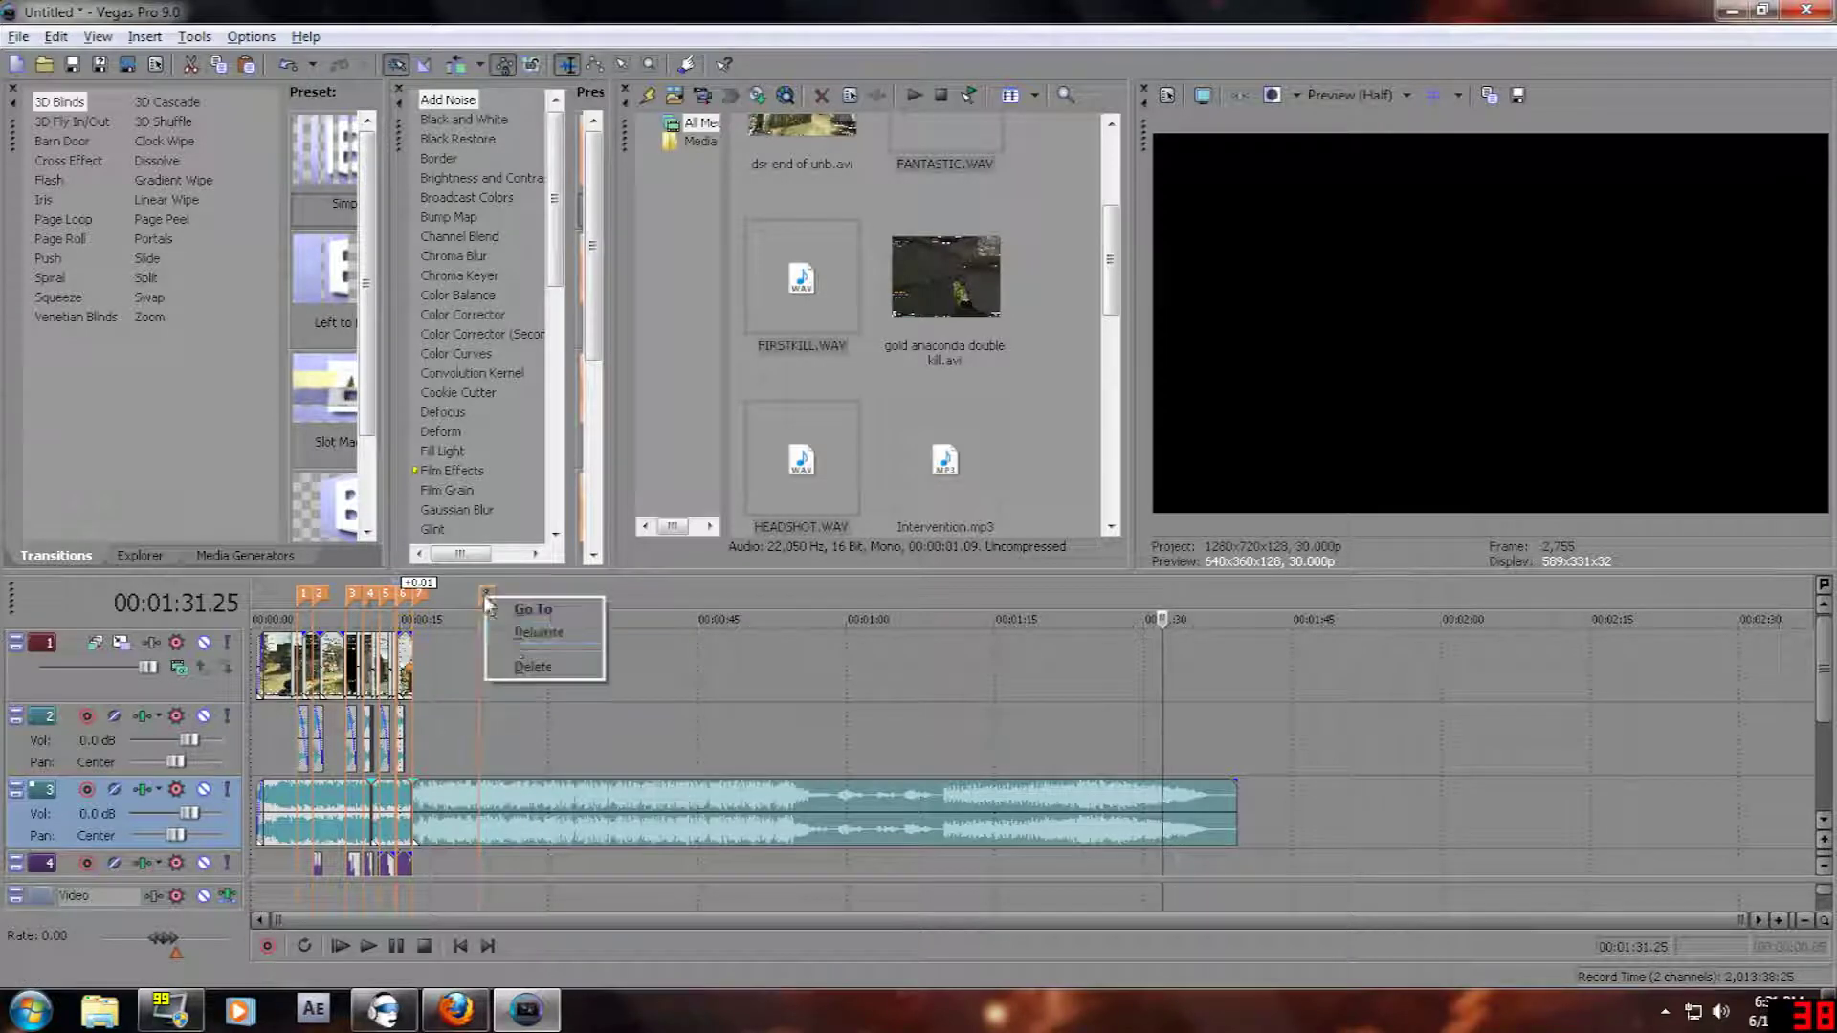
click(525, 668)
- Play the opening video clip from 00:00:02.03 up to the first kill at marker 1
click(266, 681)
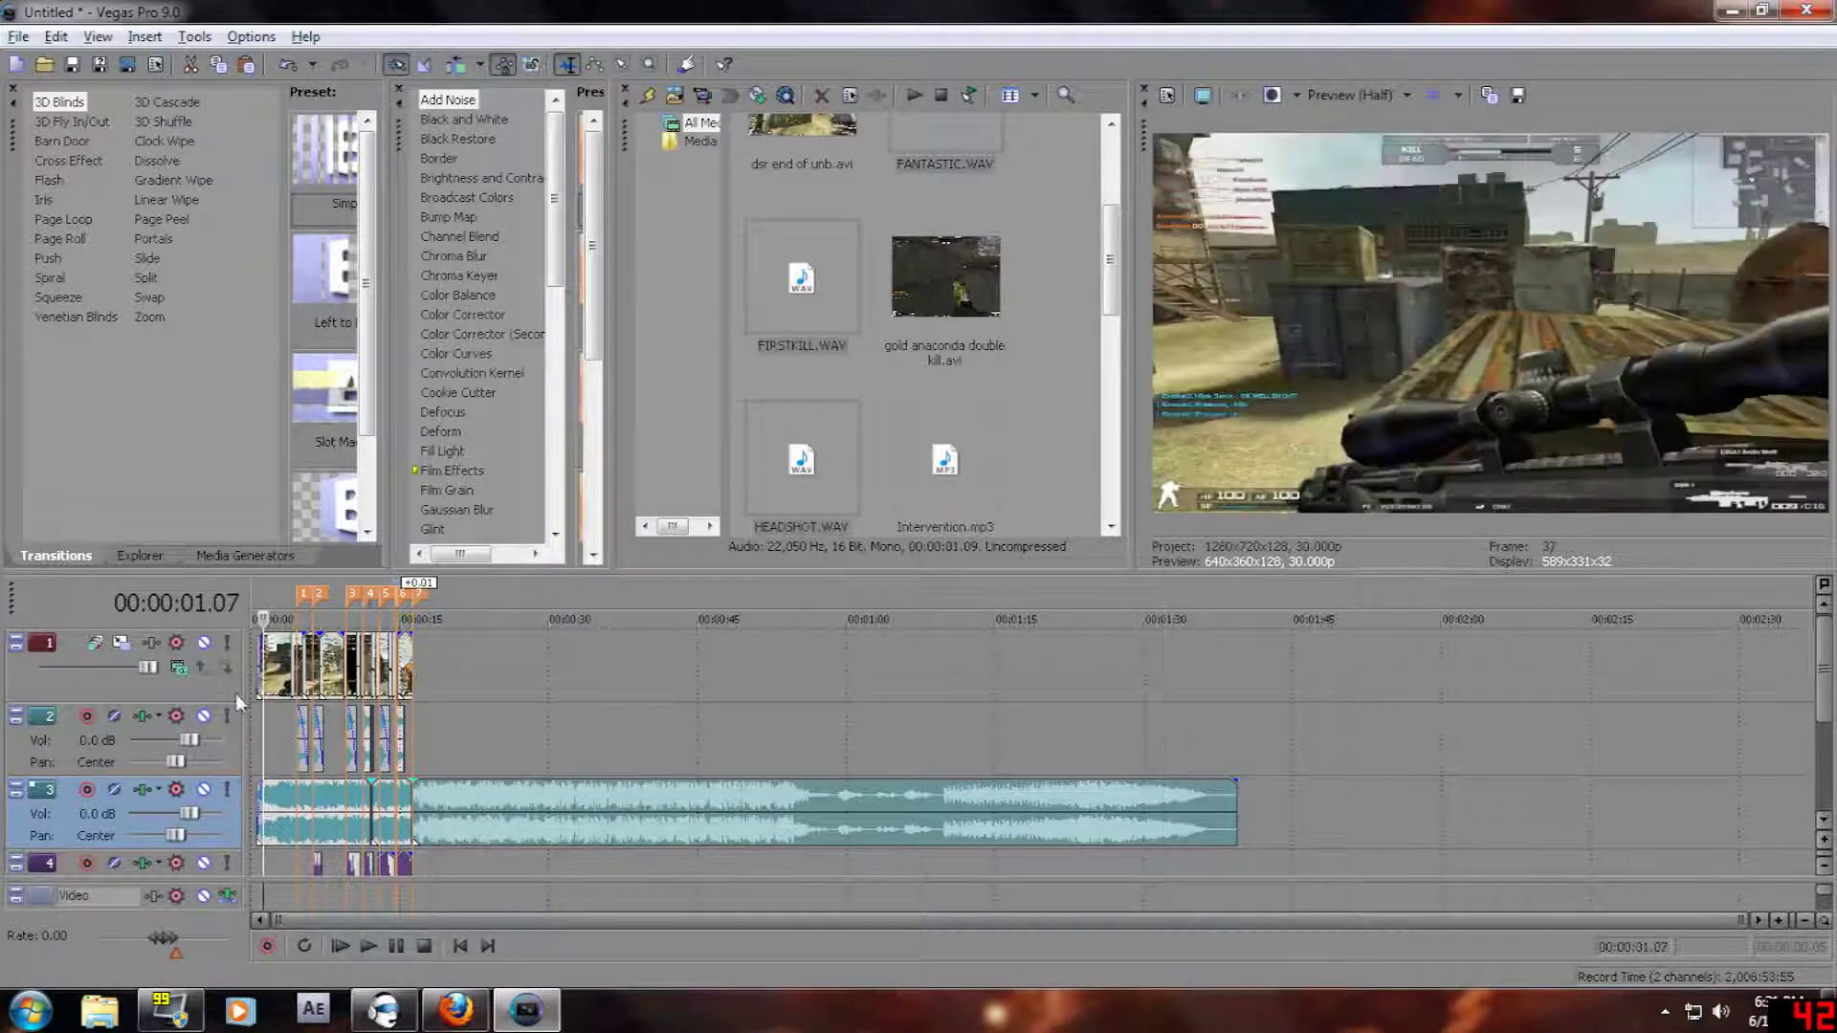
scroll(261, 685, up, 3)
click(297, 681)
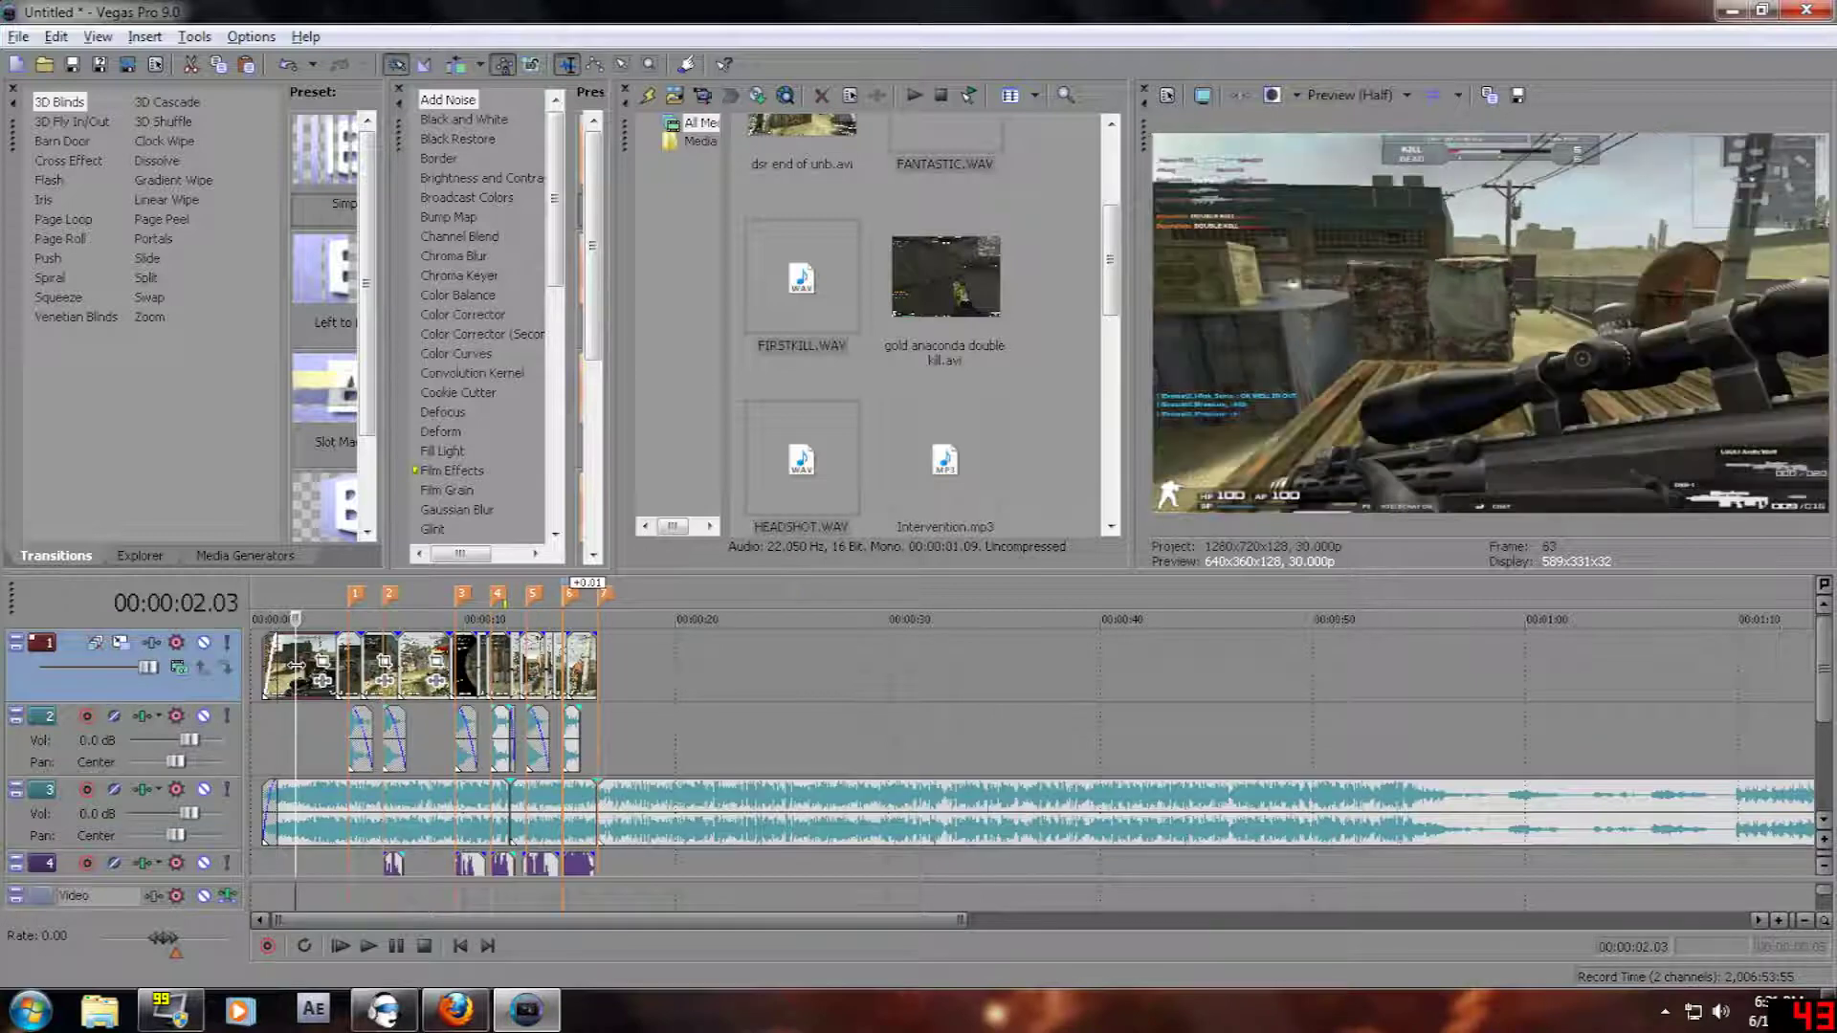
scroll(302, 681, up, 3)
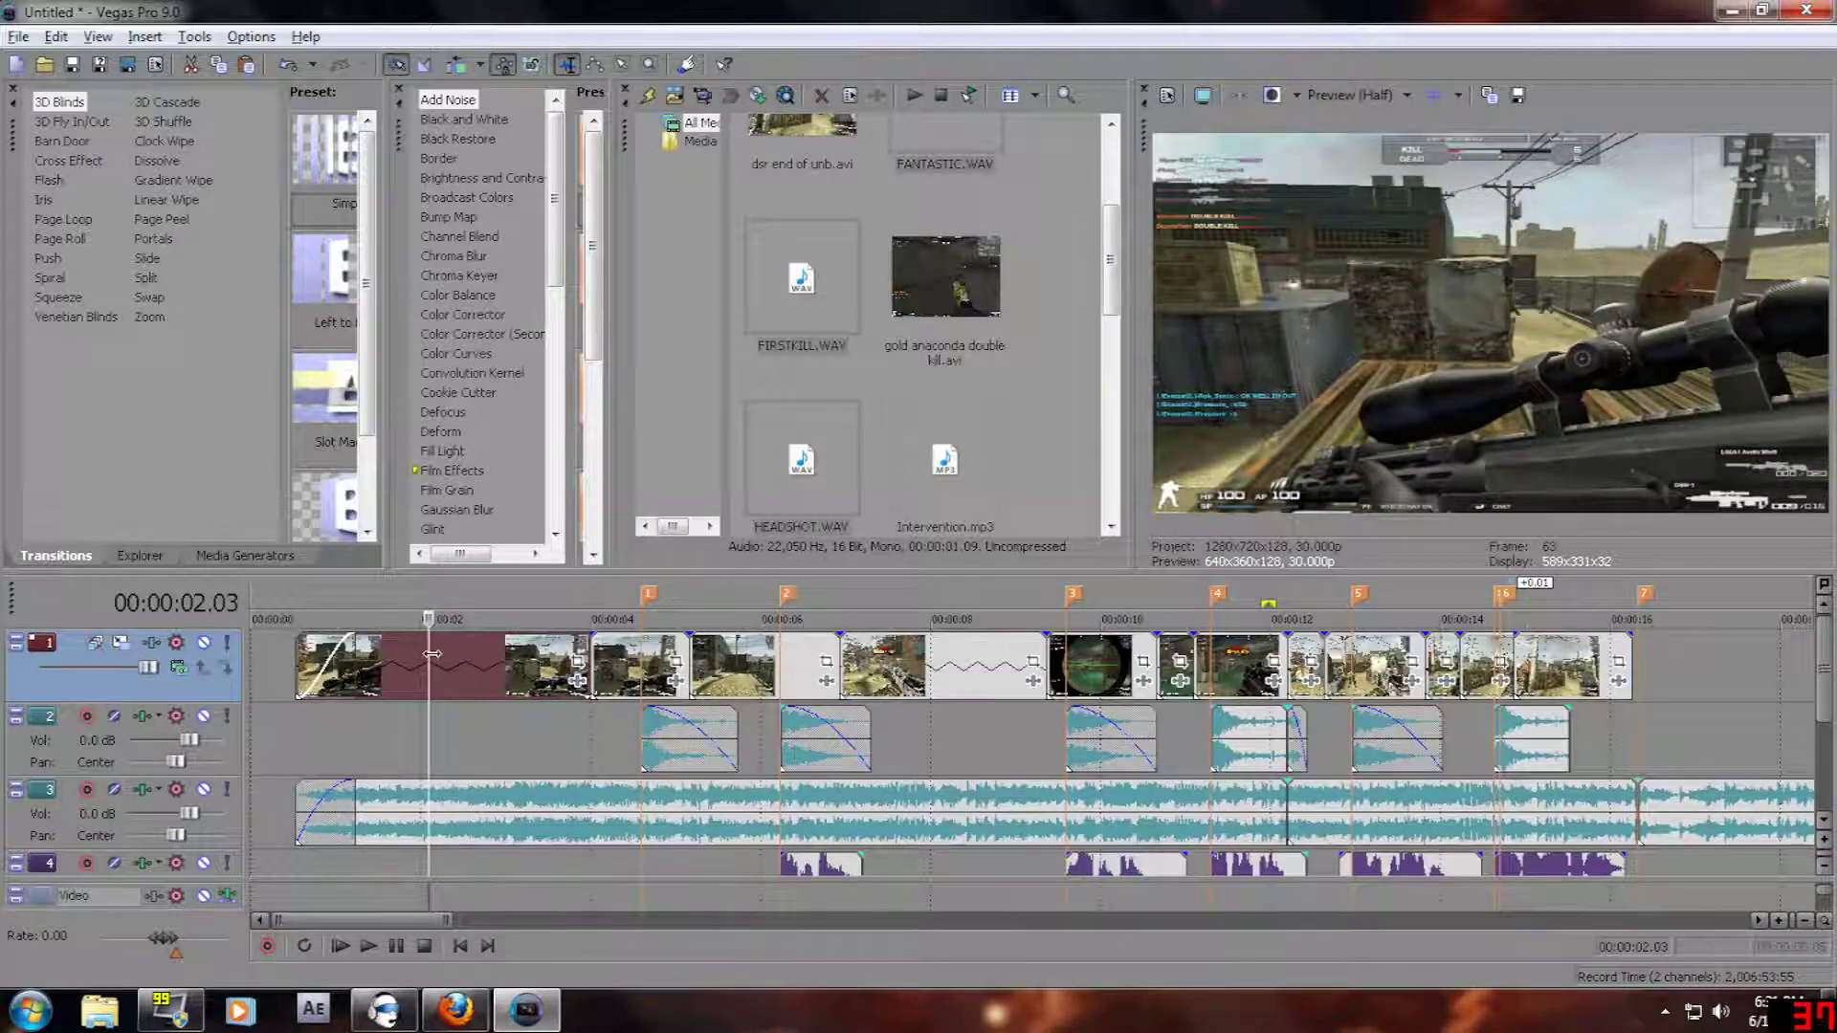
key(space)
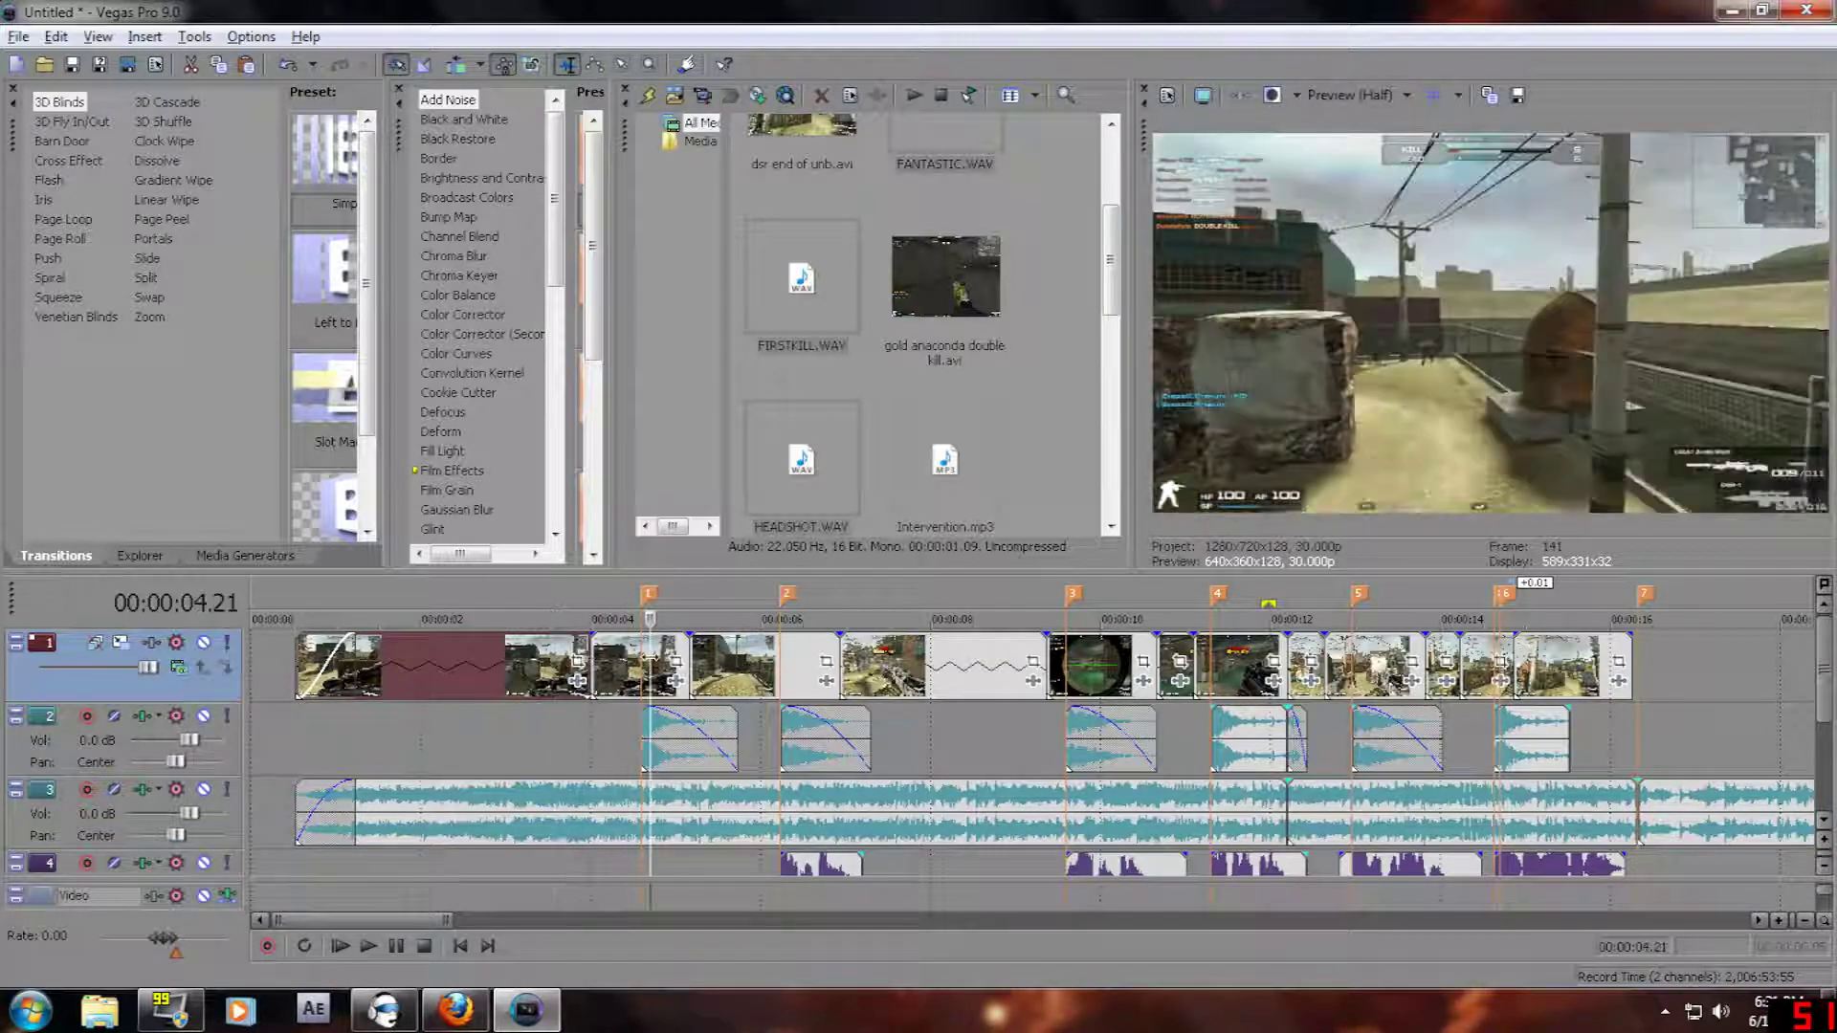
- Scrub the playhead from the kill frame at marker 1 past the second kill at marker 2
drag(643, 658, 649, 659)
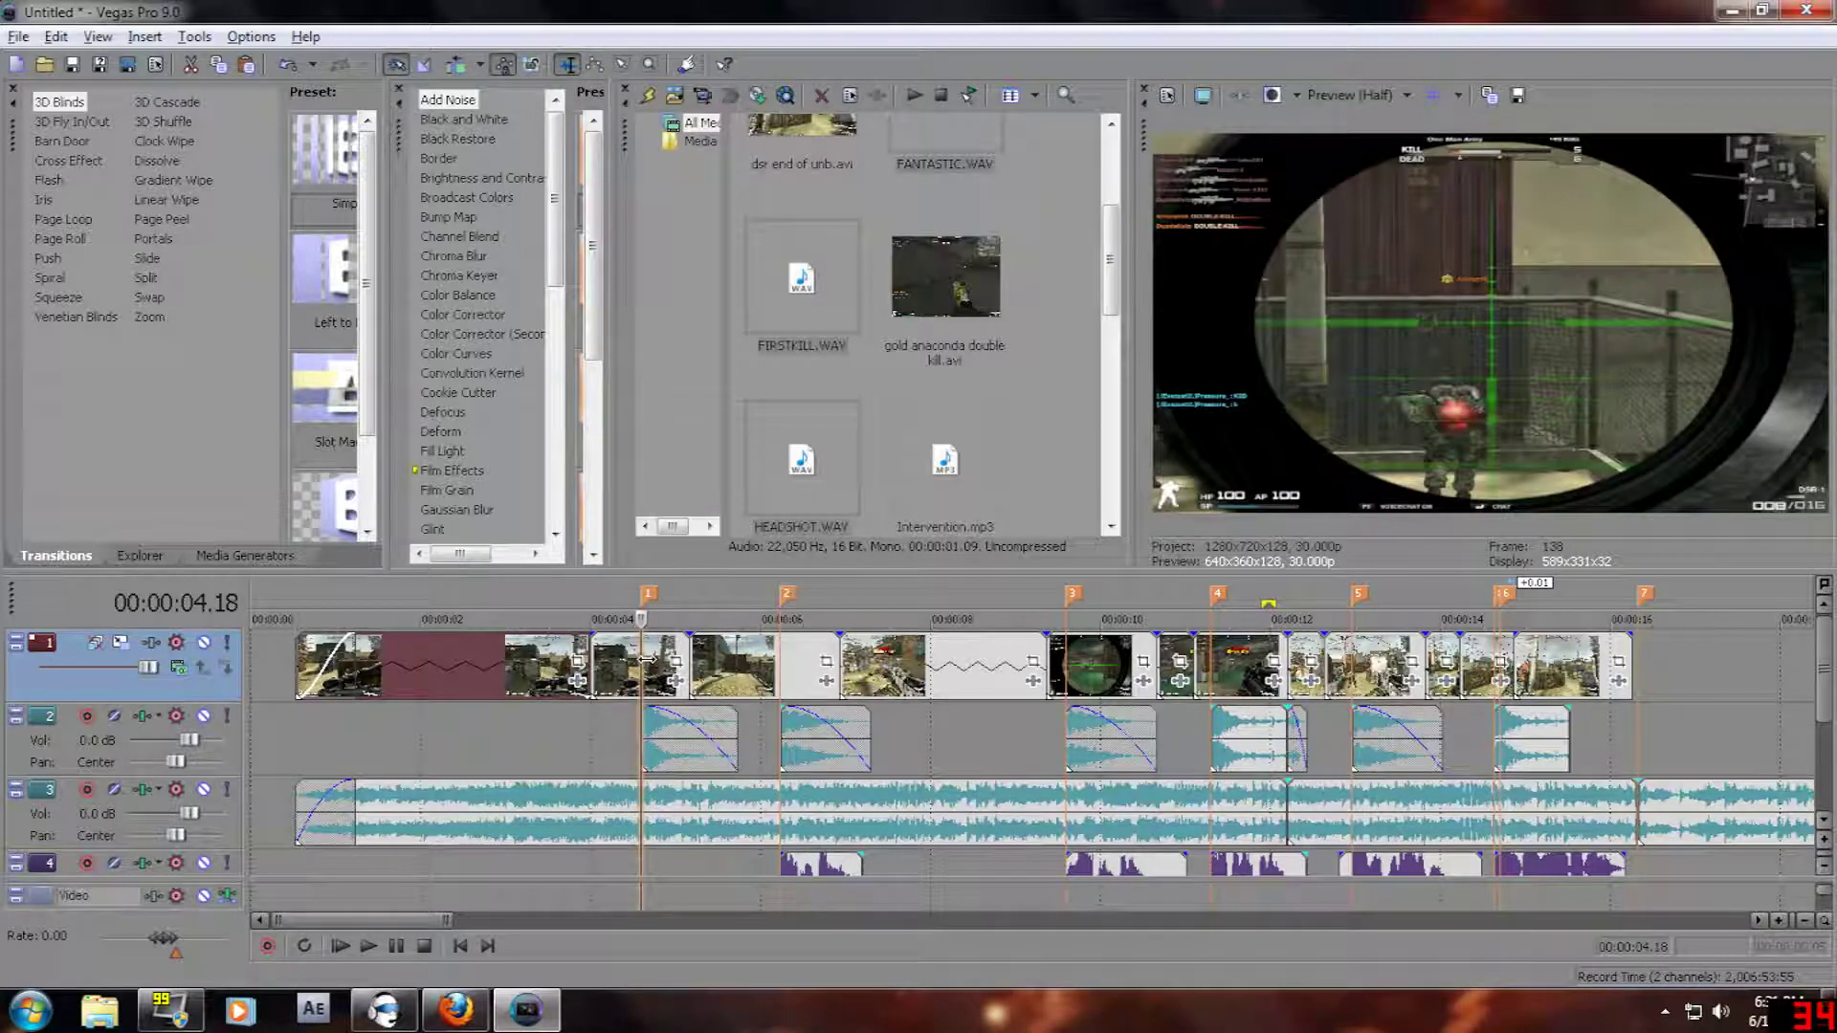
drag(647, 660, 882, 661)
scroll(882, 661, down, 1)
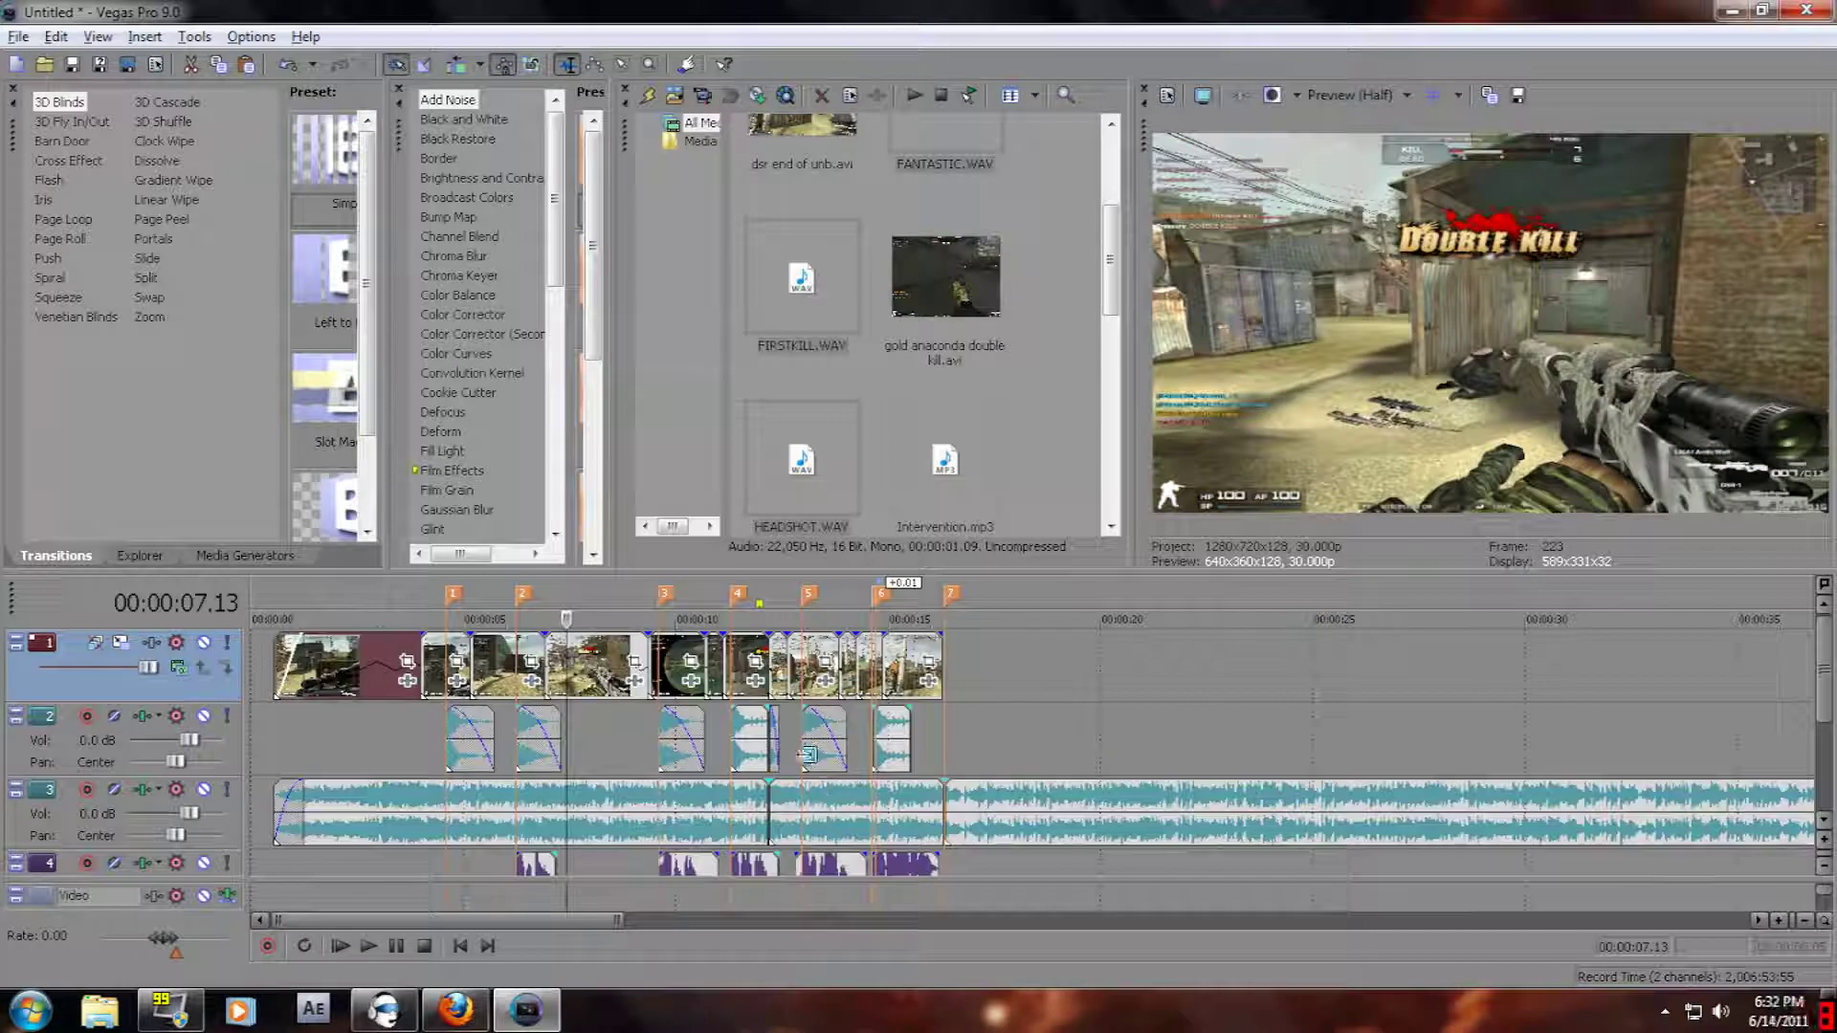
- Play the synced clips from just before marker 1 through to marker 7 to check kills and sounds against the beat
click(457, 737)
scroll(486, 750, up, 2)
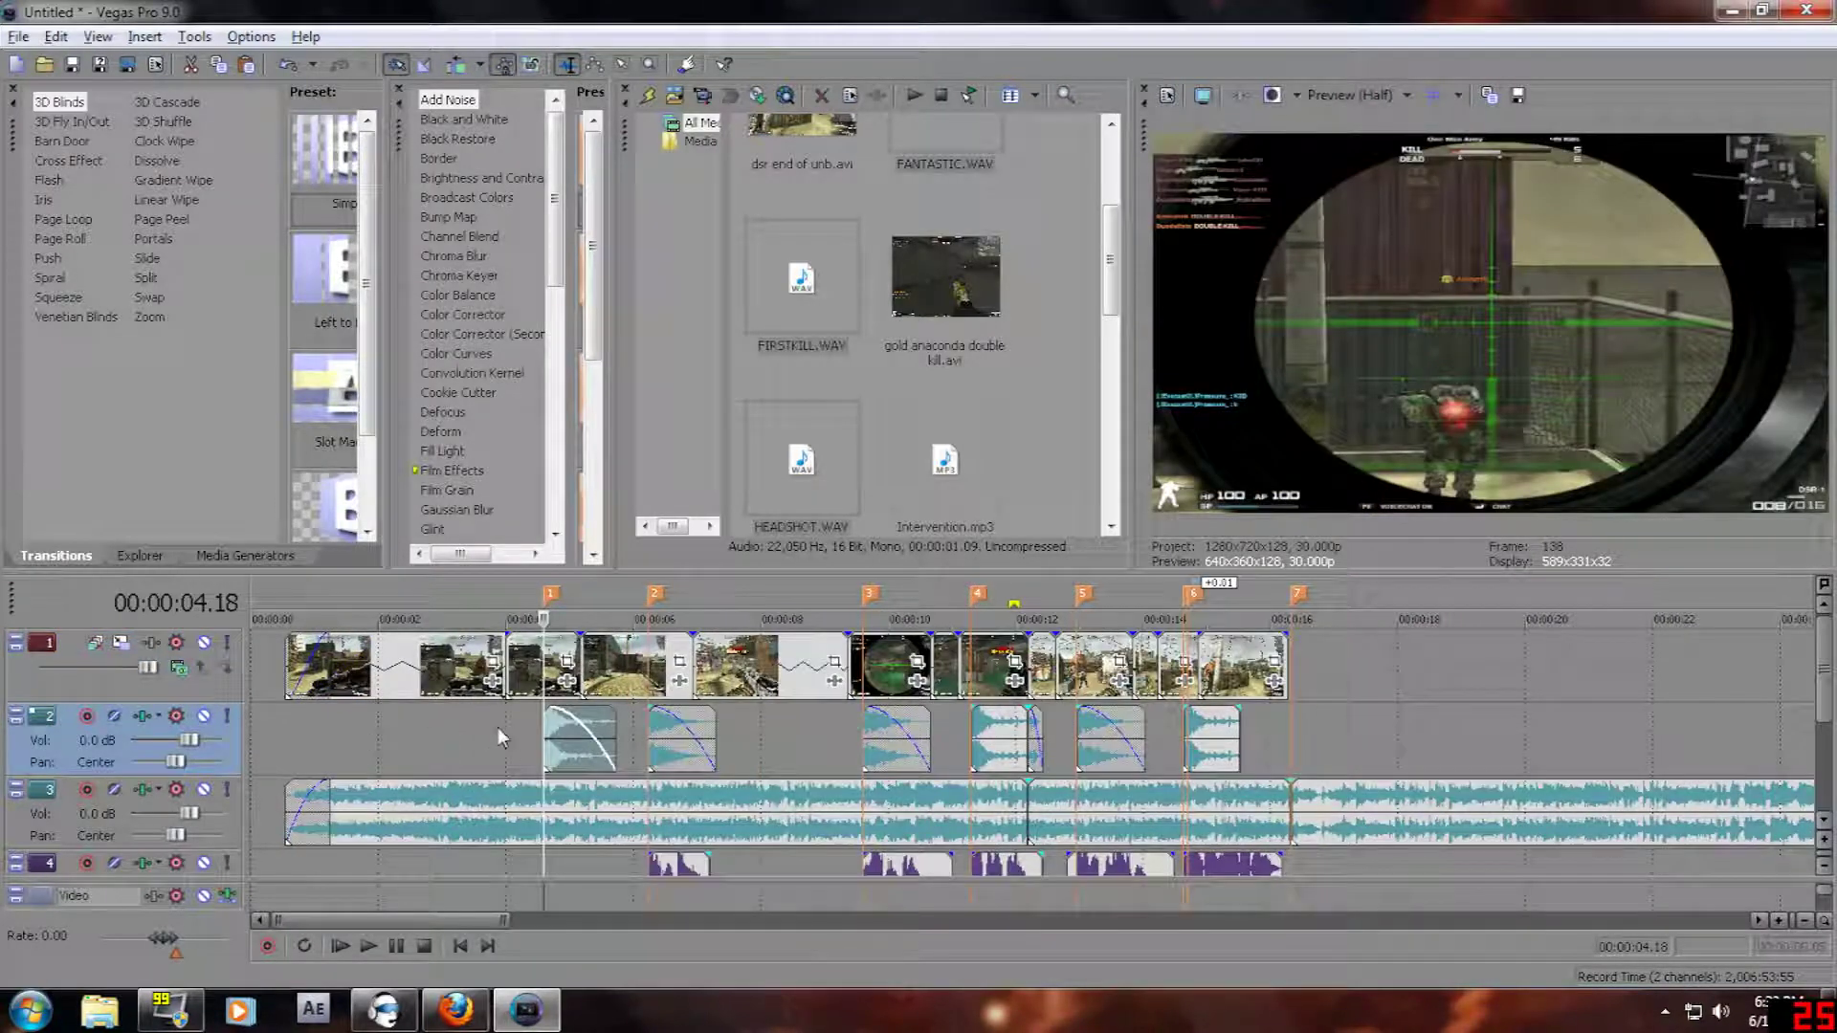
click(507, 732)
drag(399, 750, 406, 751)
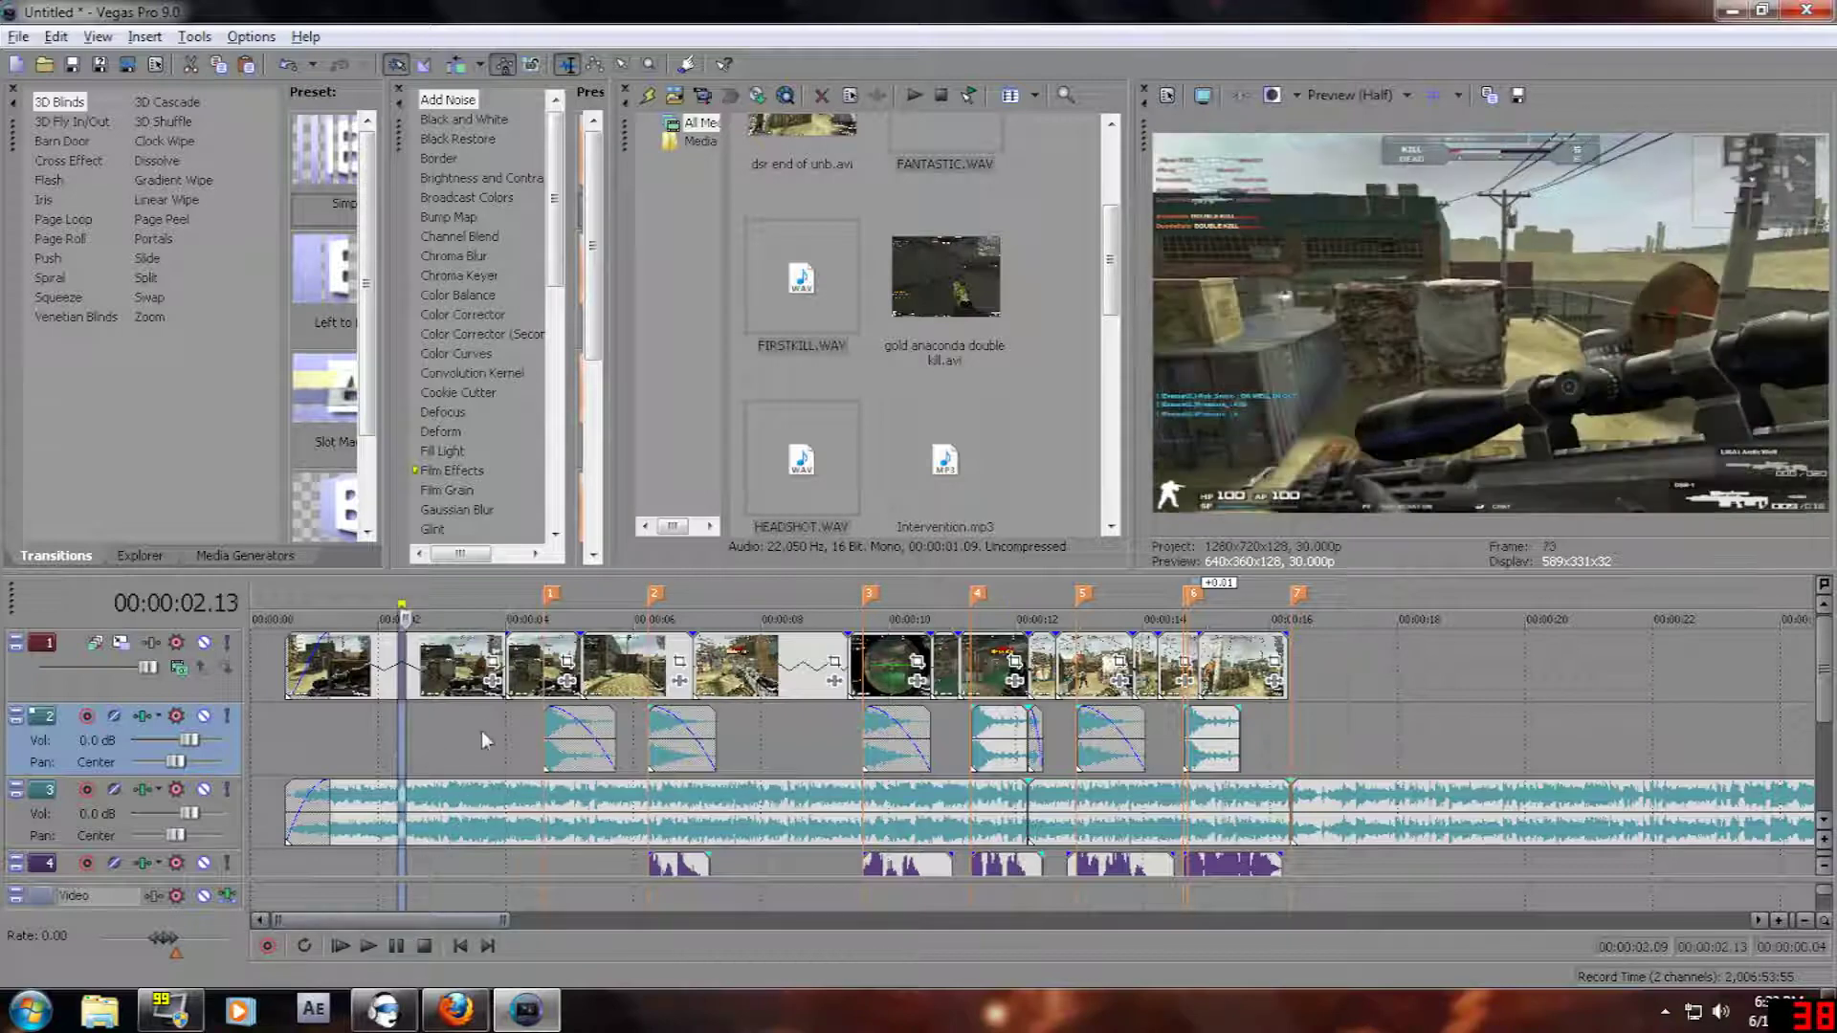
click(480, 731)
click(397, 945)
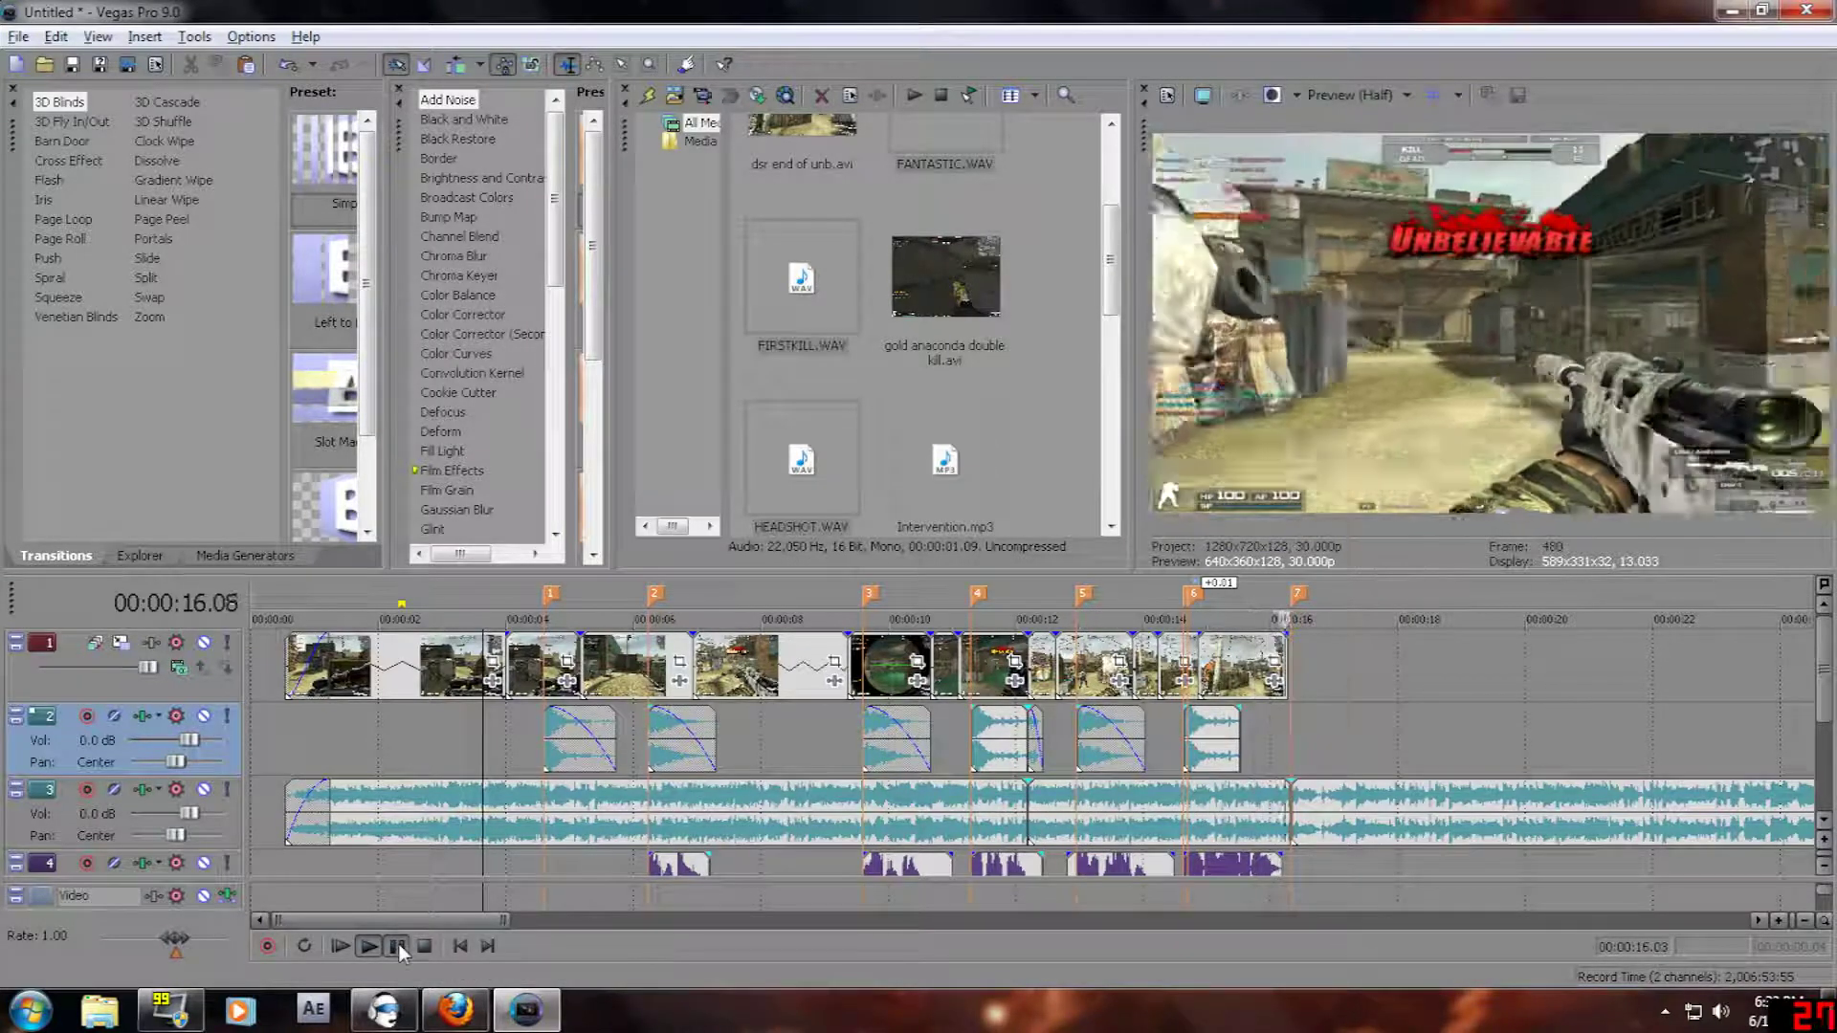
- Replay the clips from 00:00:04.00, then scrub back from marker 6 to the sound effect at marker 1
click(501, 746)
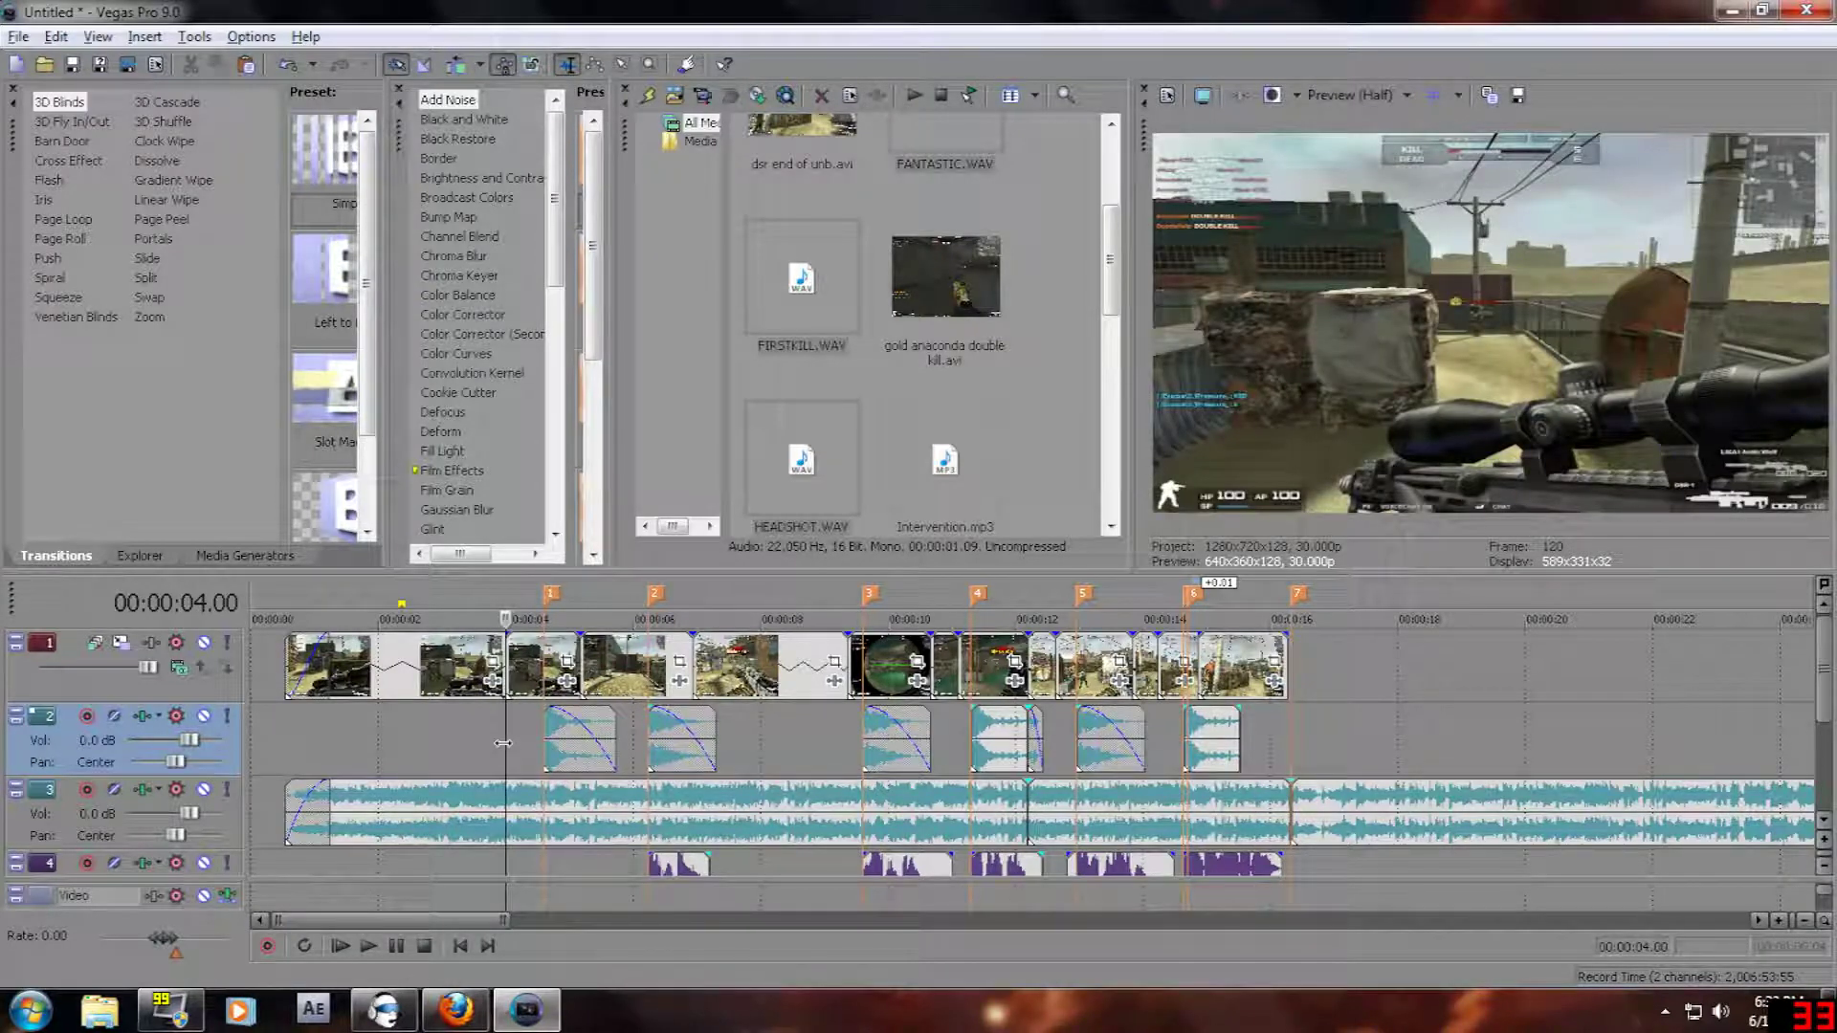
key(space)
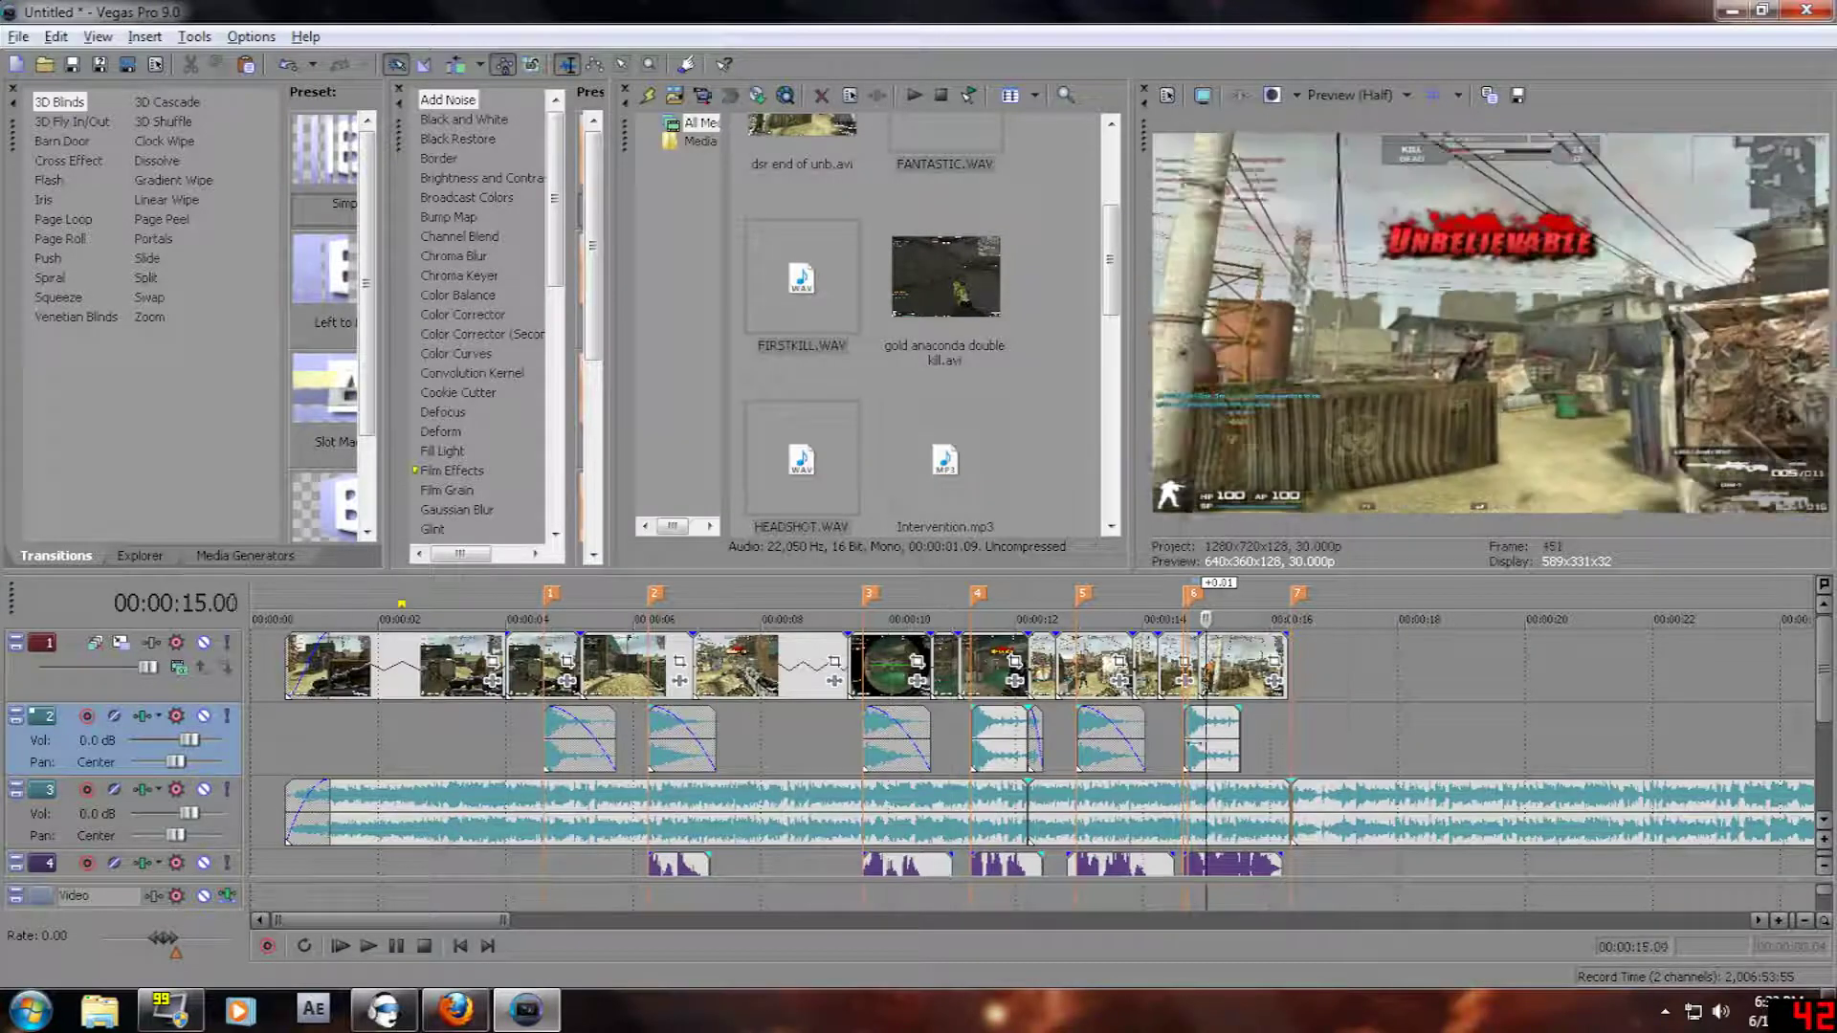
mouse_move(1196, 743)
mouse_down()
mouse_move(507, 727)
mouse_move(547, 707)
mouse_up()
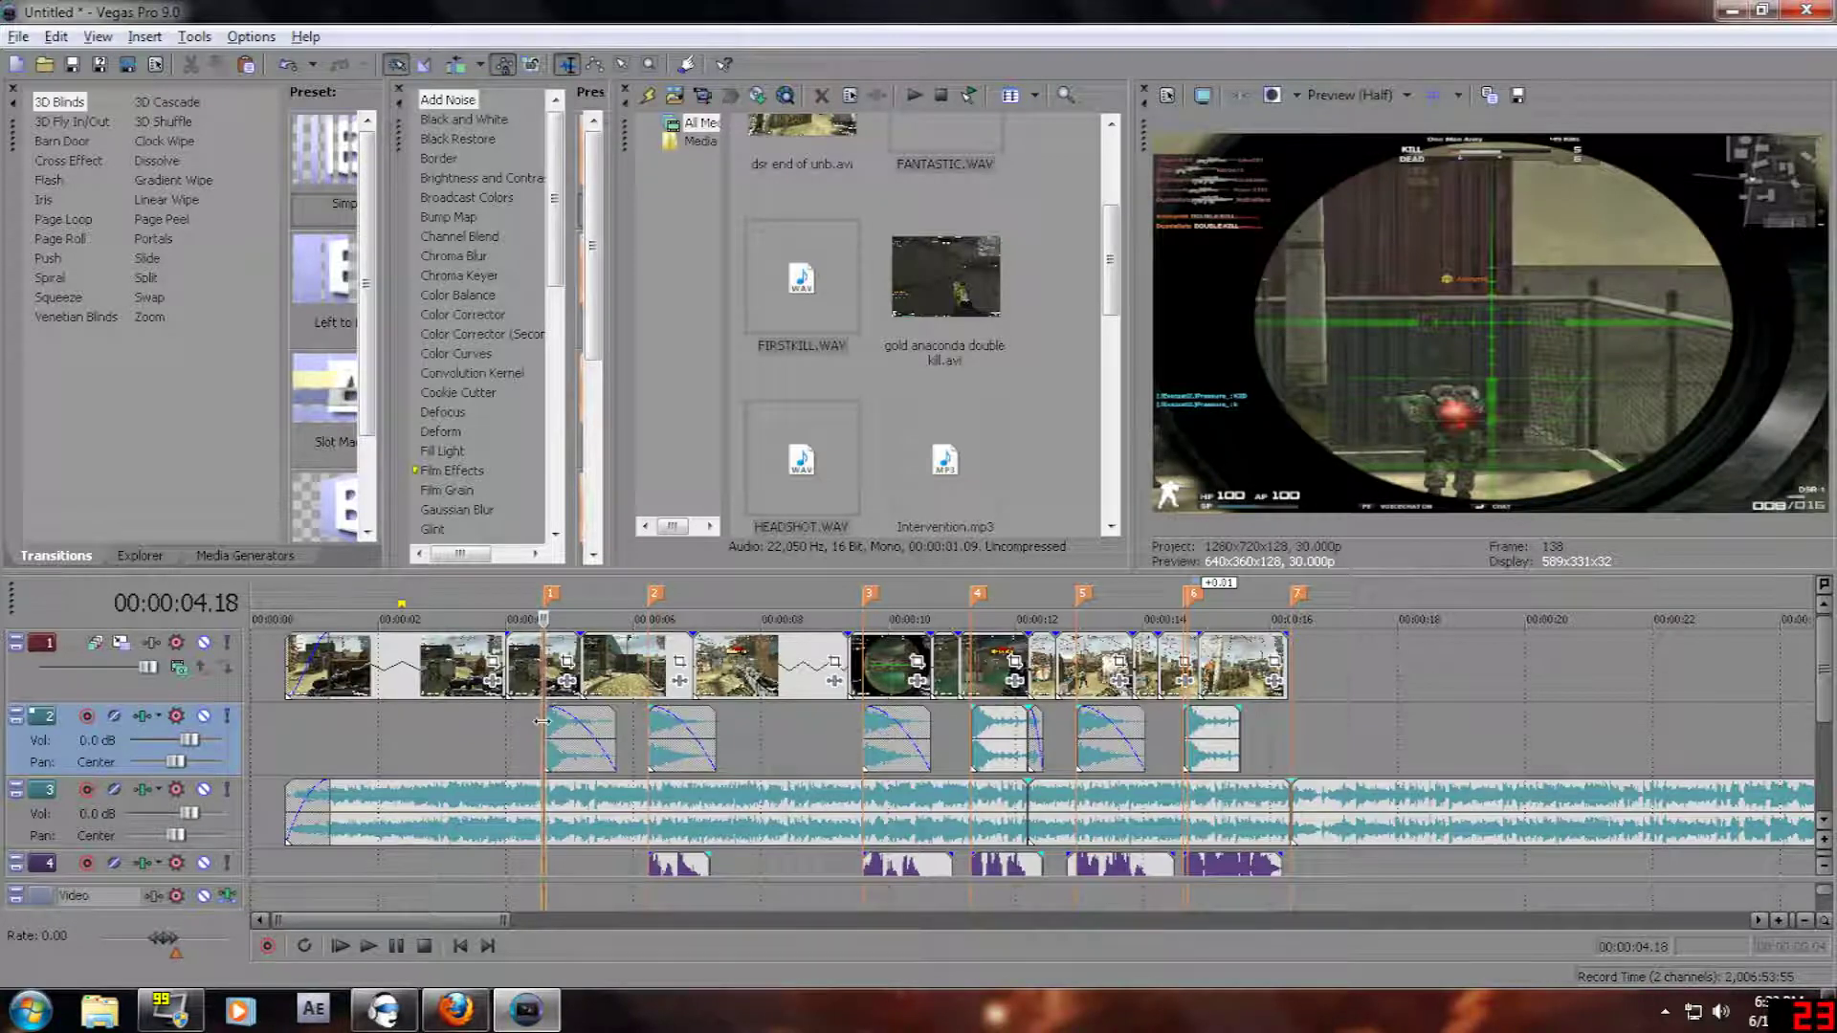
click(566, 725)
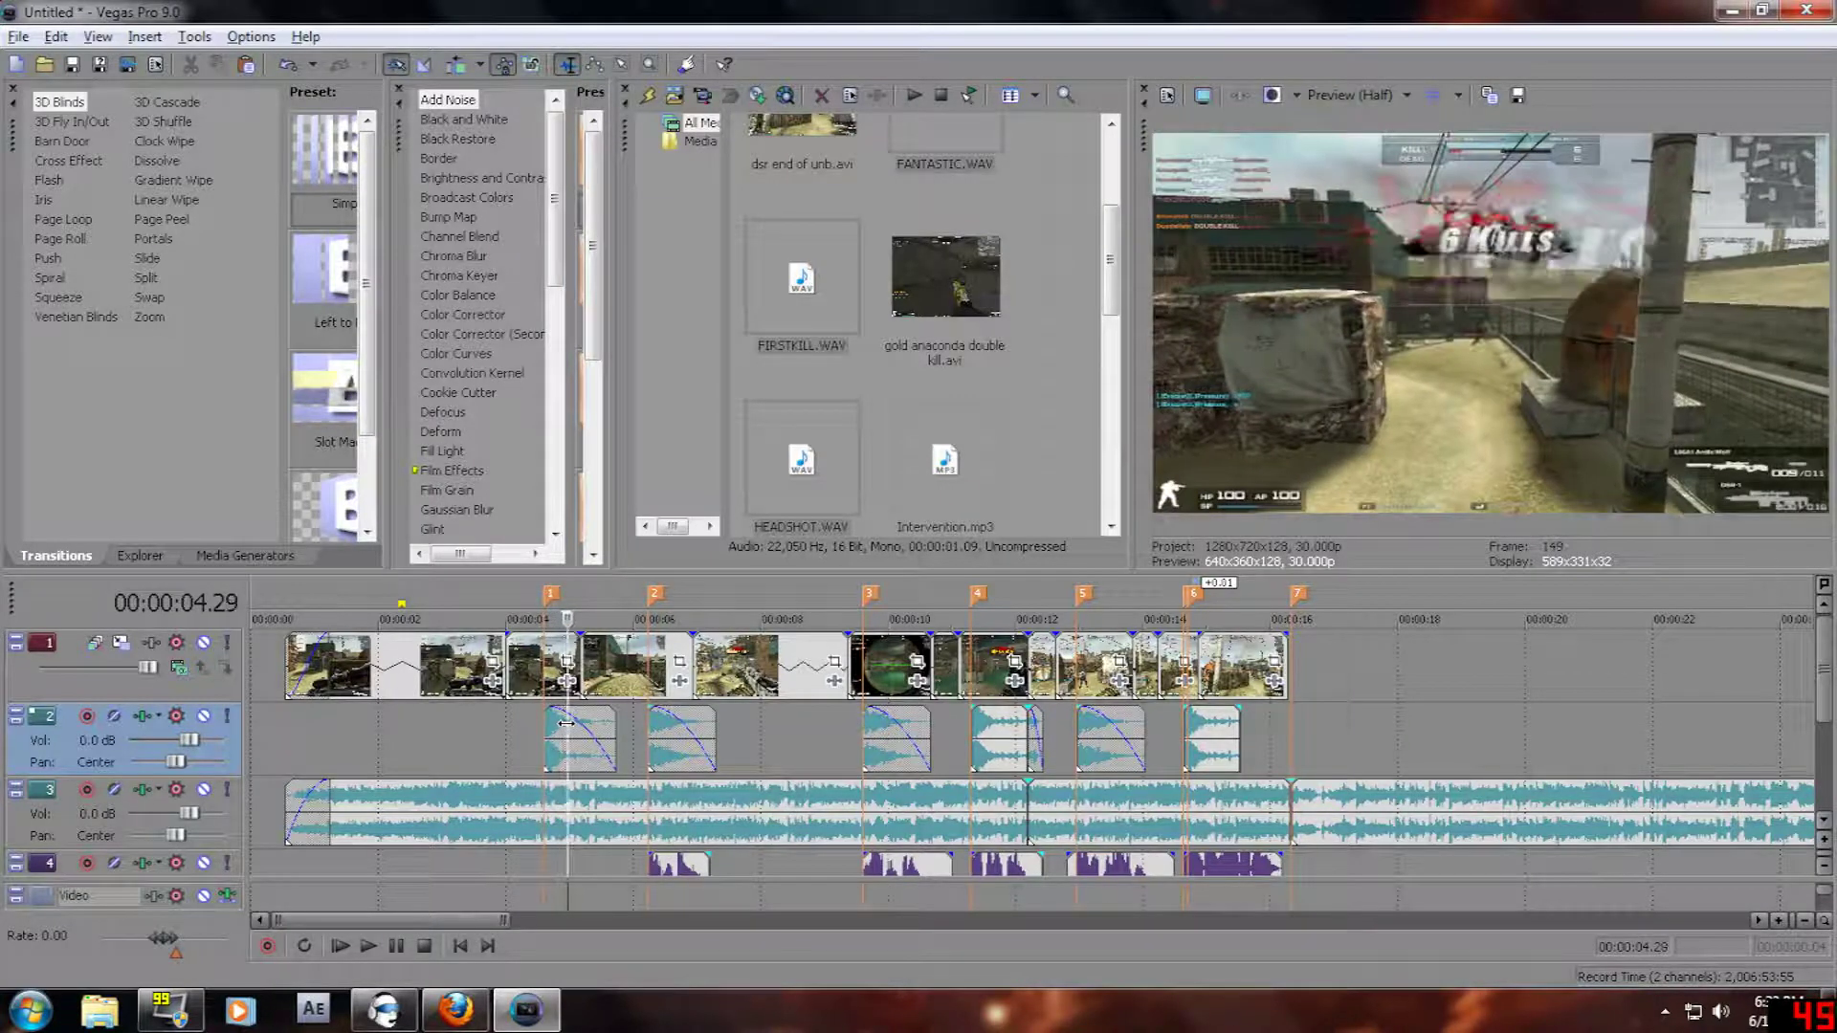
- Add a marker labelled mmm at 00:01:11.11 and an unlabelled marker at 00:01:19.11 in the music
click(1378, 737)
scroll(1242, 739, down, 4)
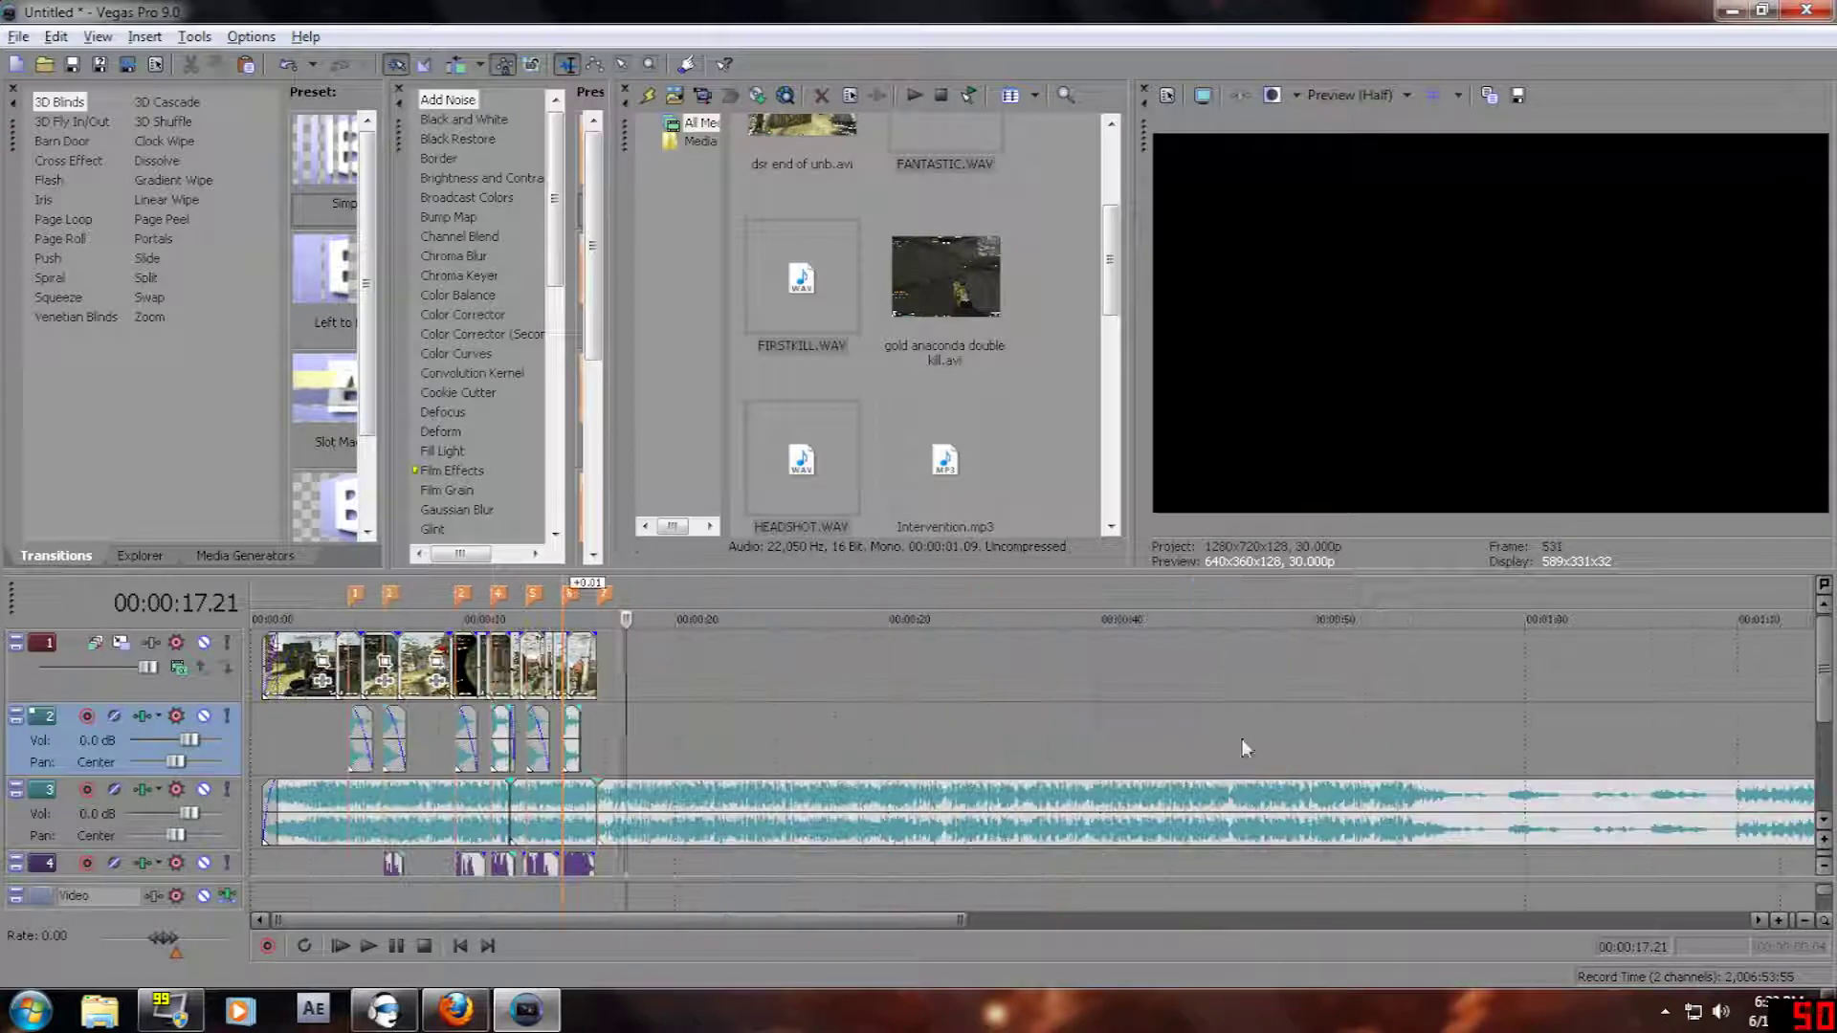
click(701, 709)
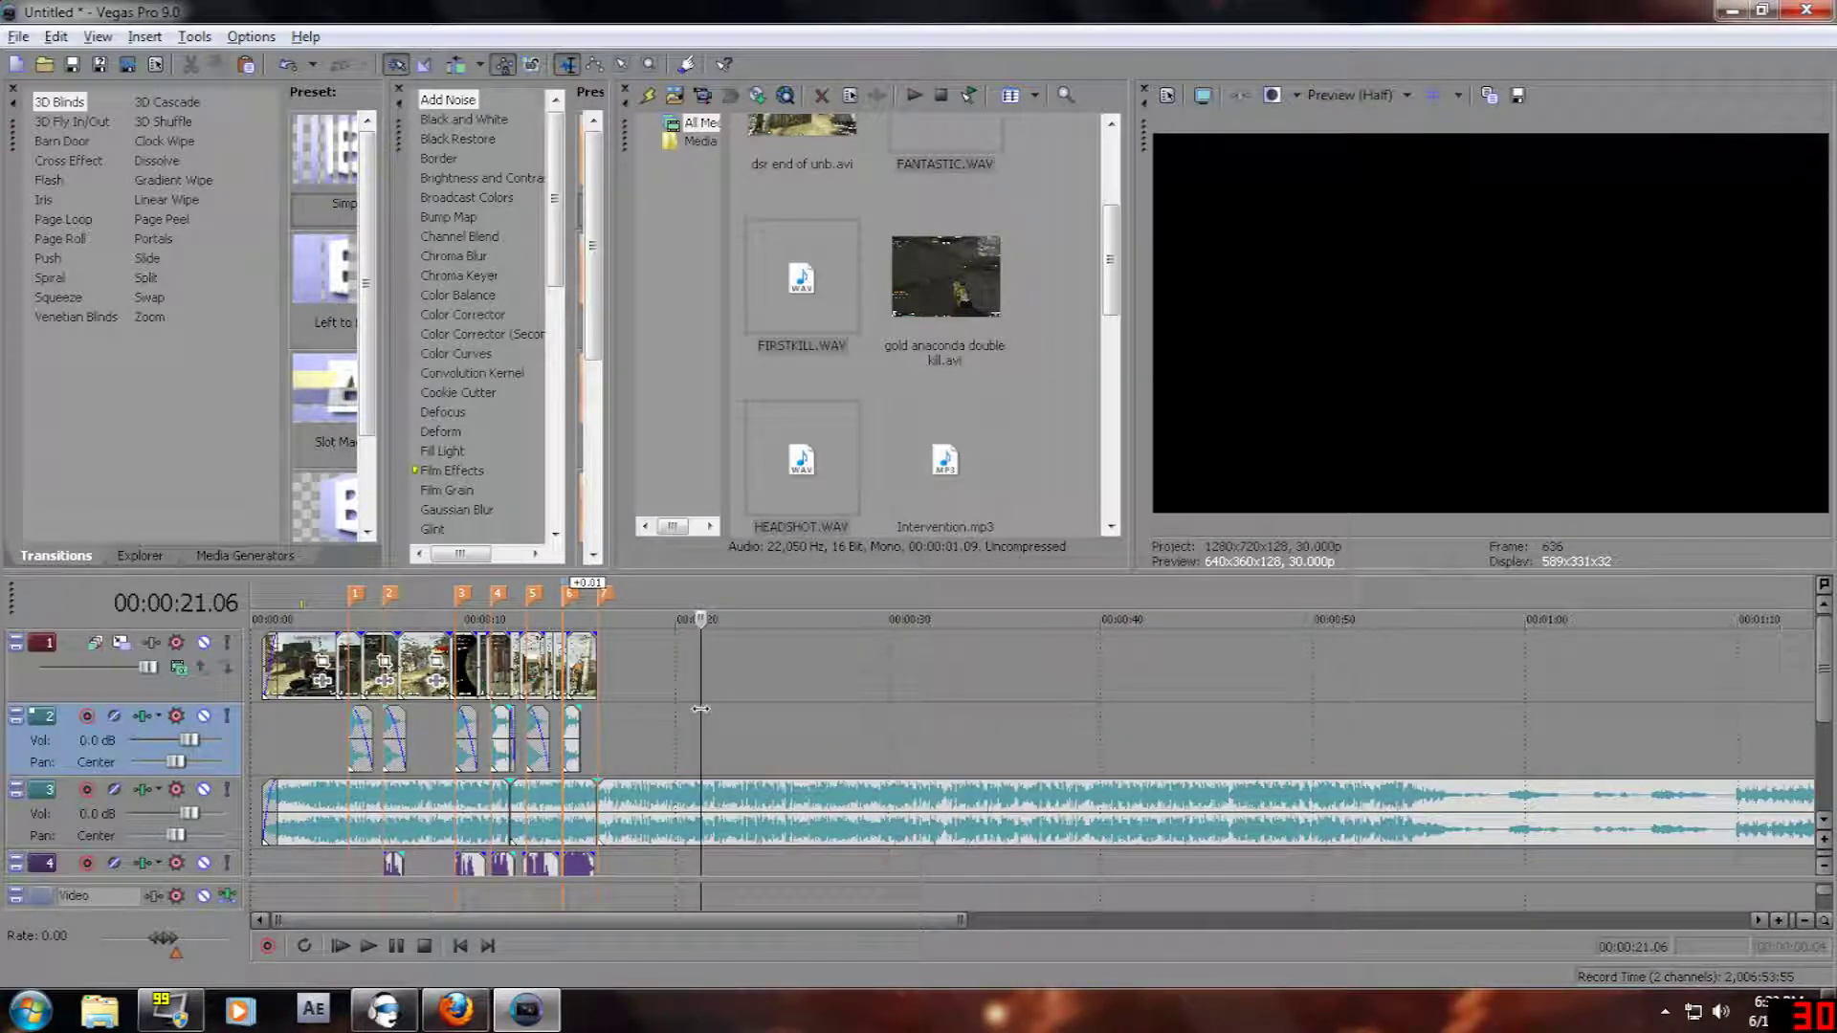
scroll(718, 709, down, 2)
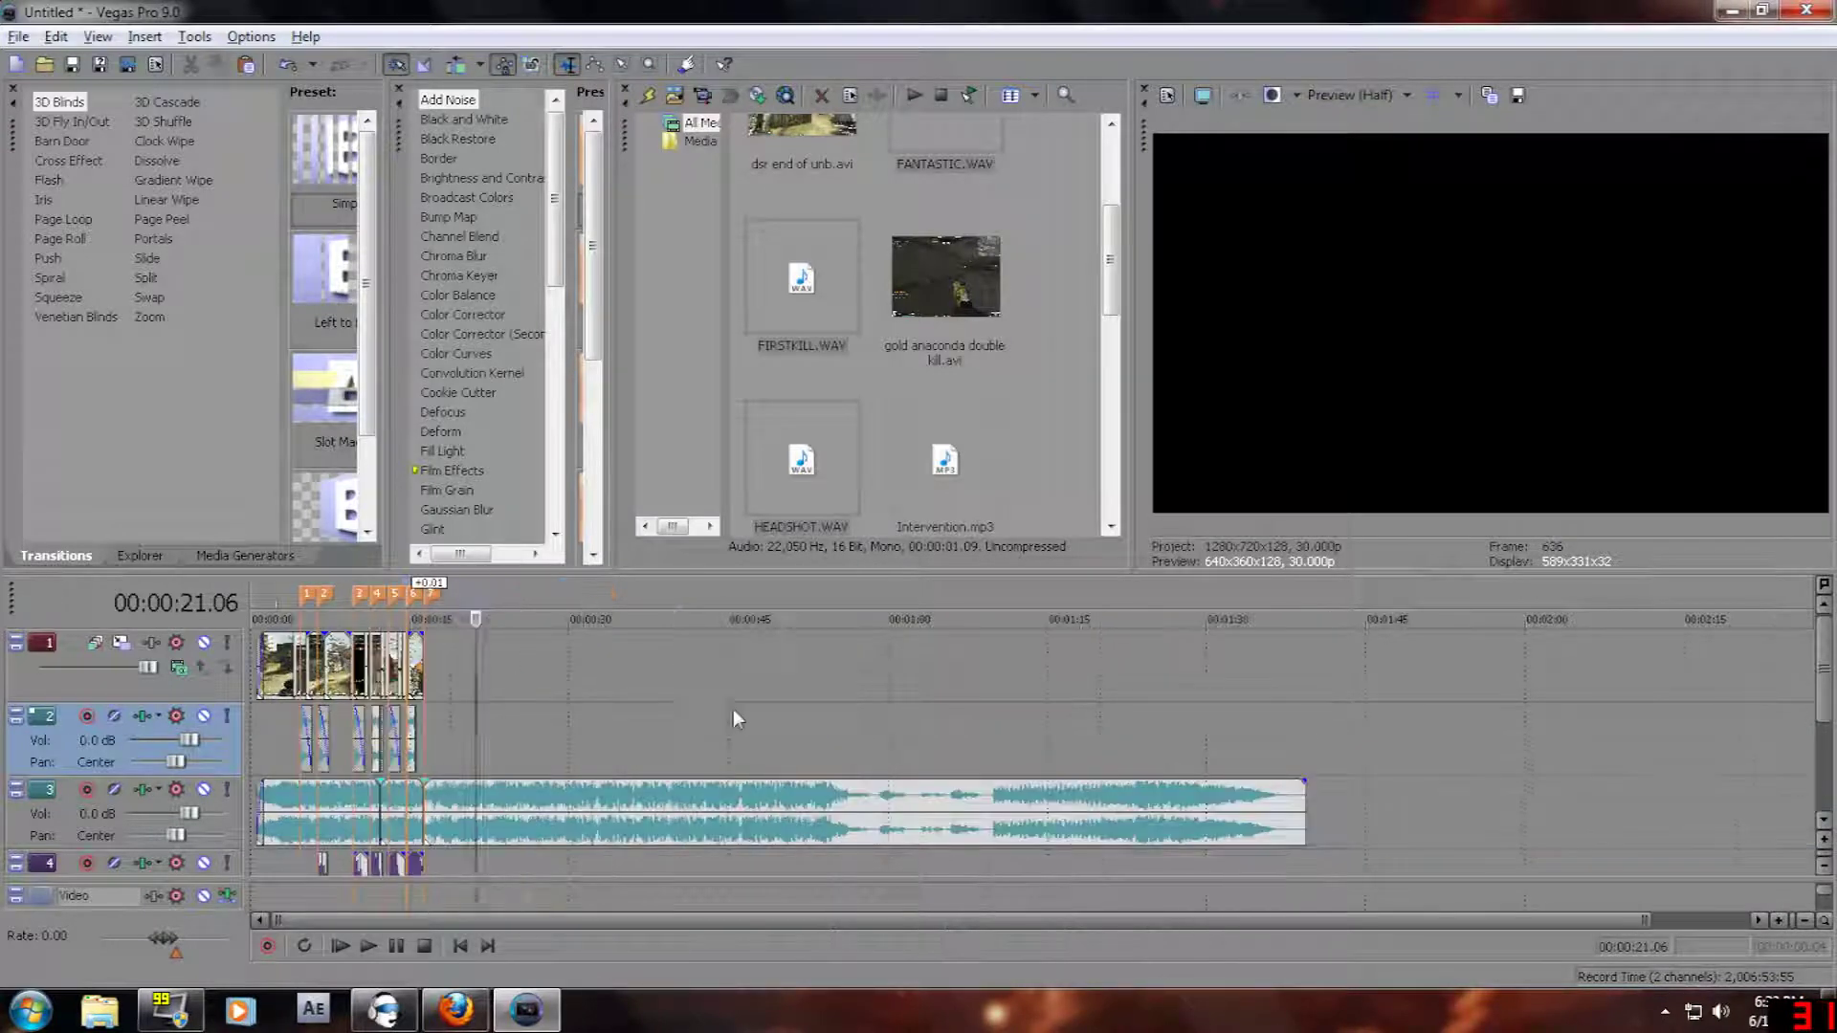
click(1049, 703)
click(1008, 743)
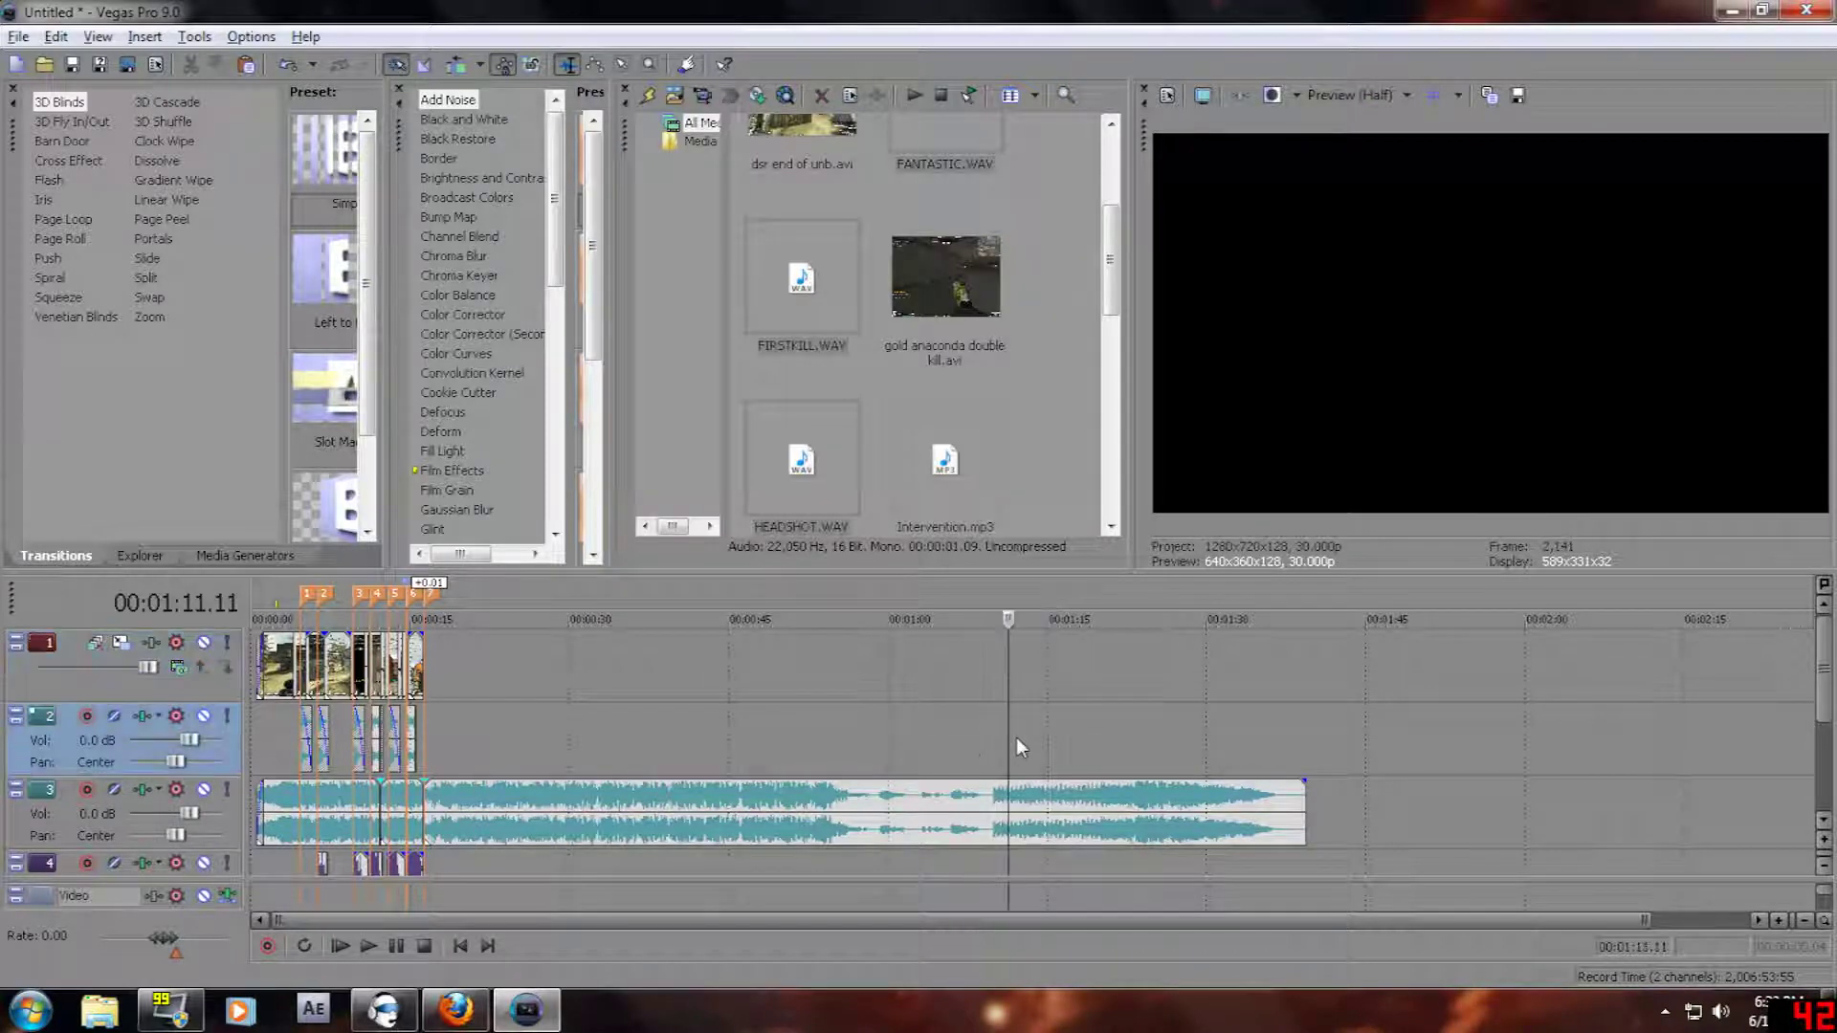
text(mmmm)
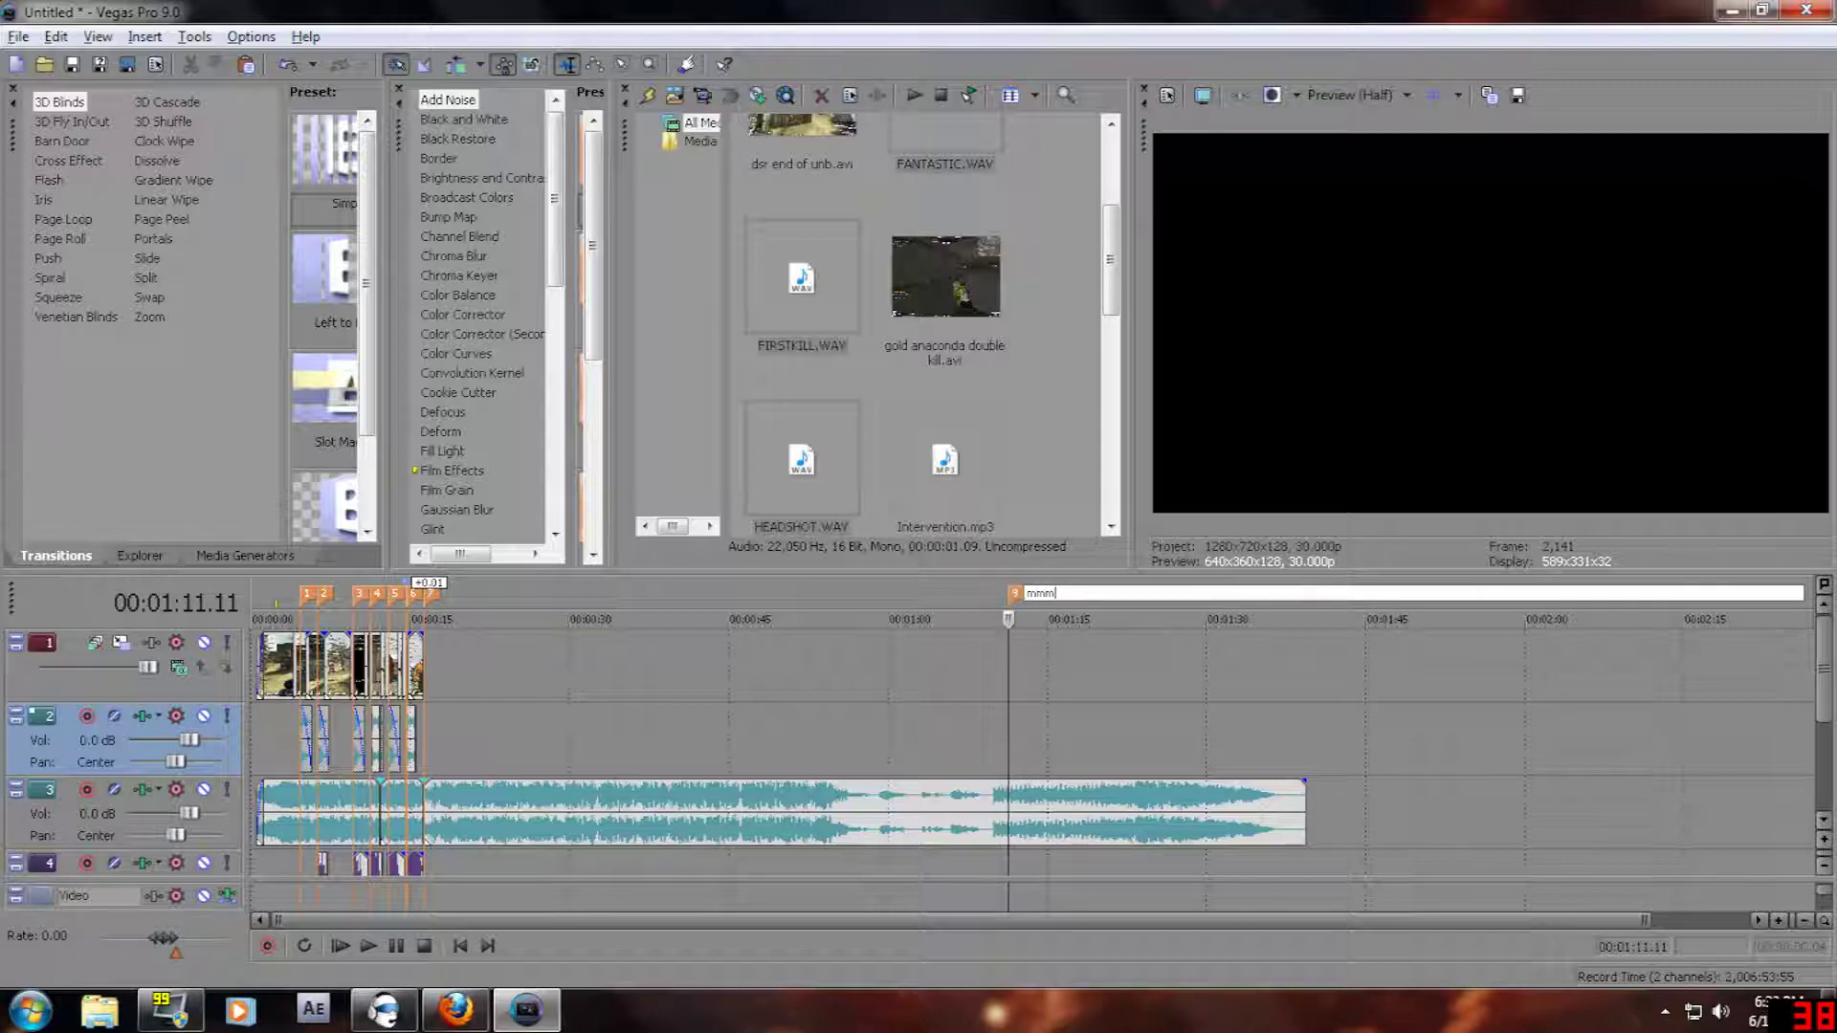
click(1094, 756)
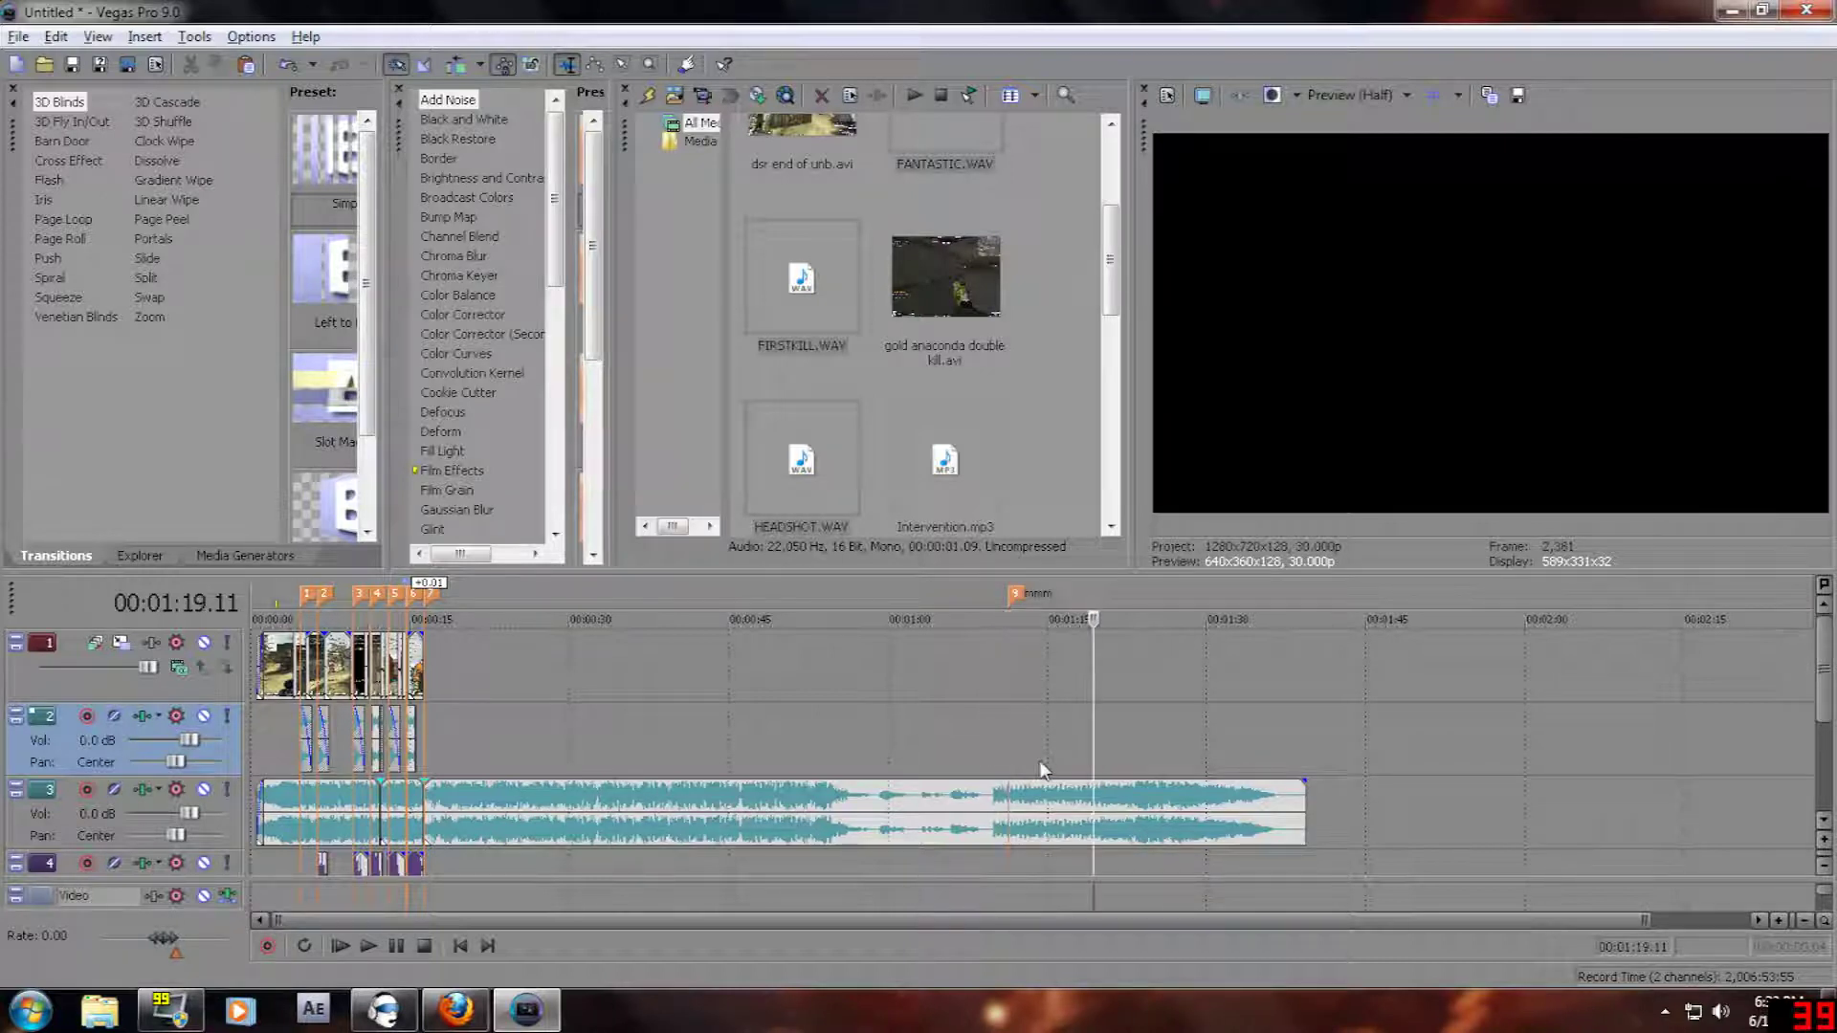
key(m)
click(1014, 748)
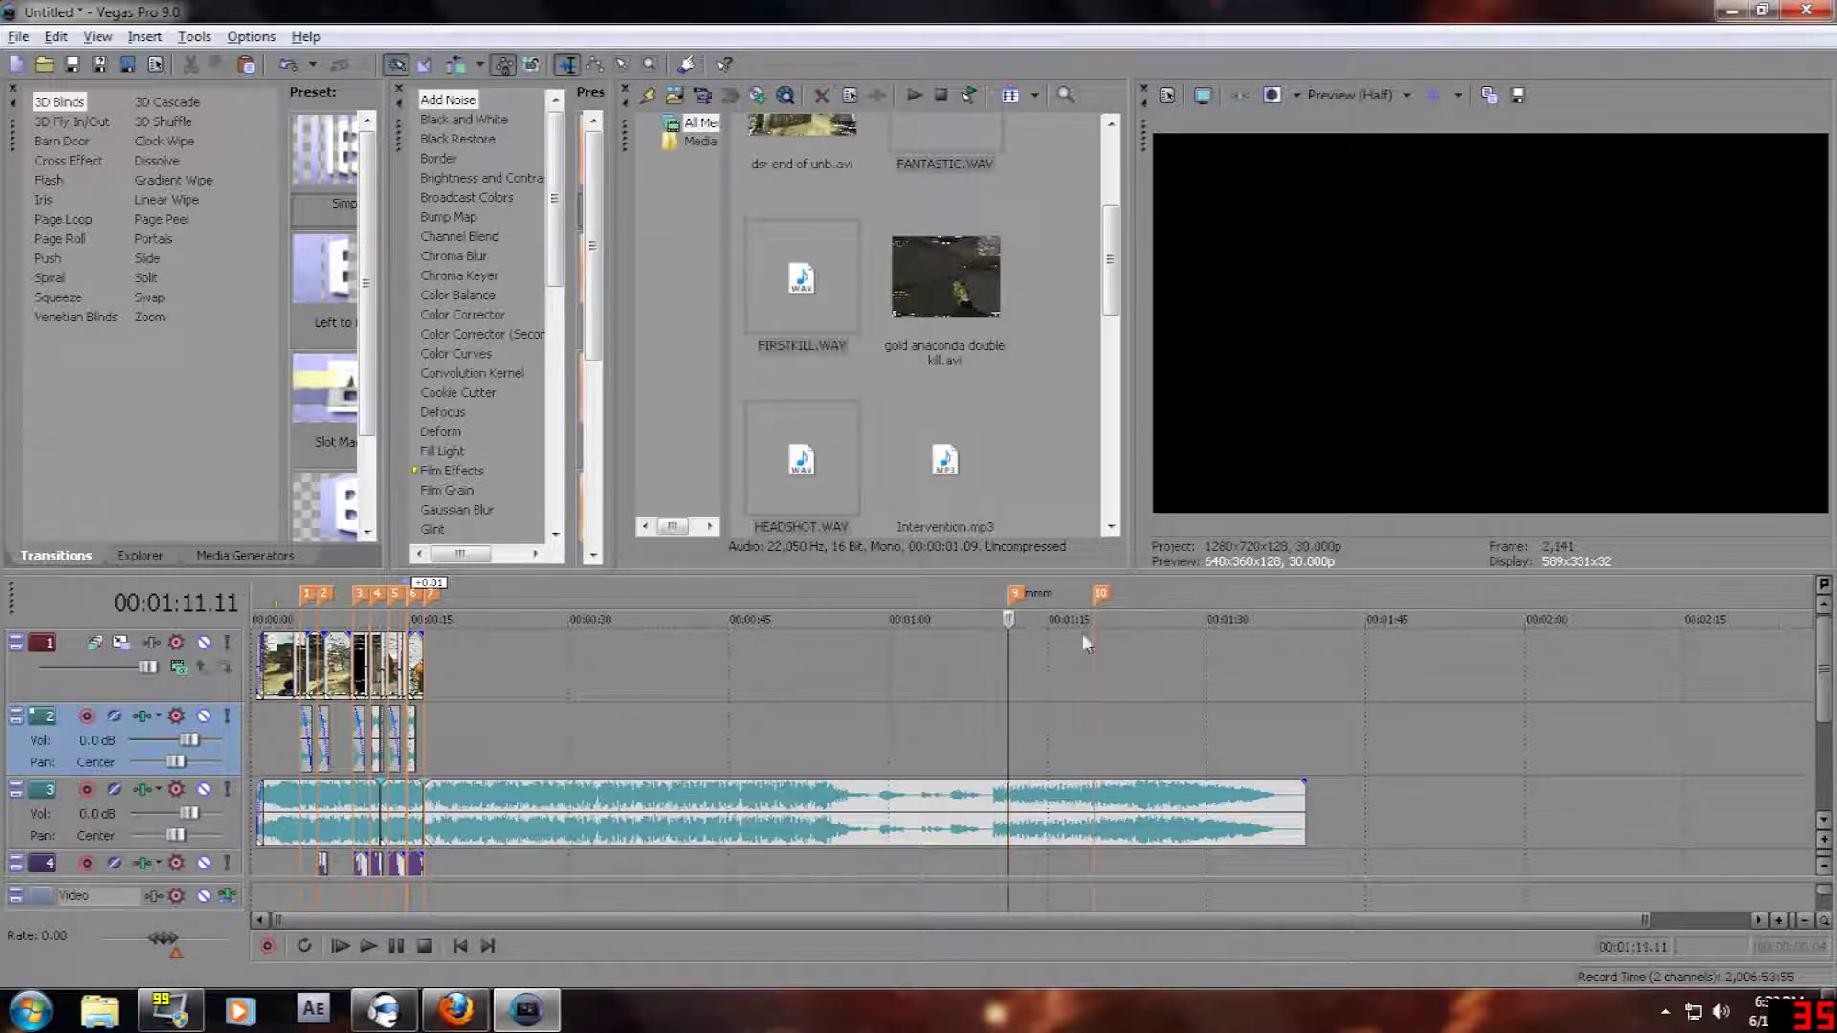
- Delete the marker at 00:01:19.11 and the mmm marker at 00:01:11.11
right_click(1100, 593)
click(1201, 662)
right_click(1016, 593)
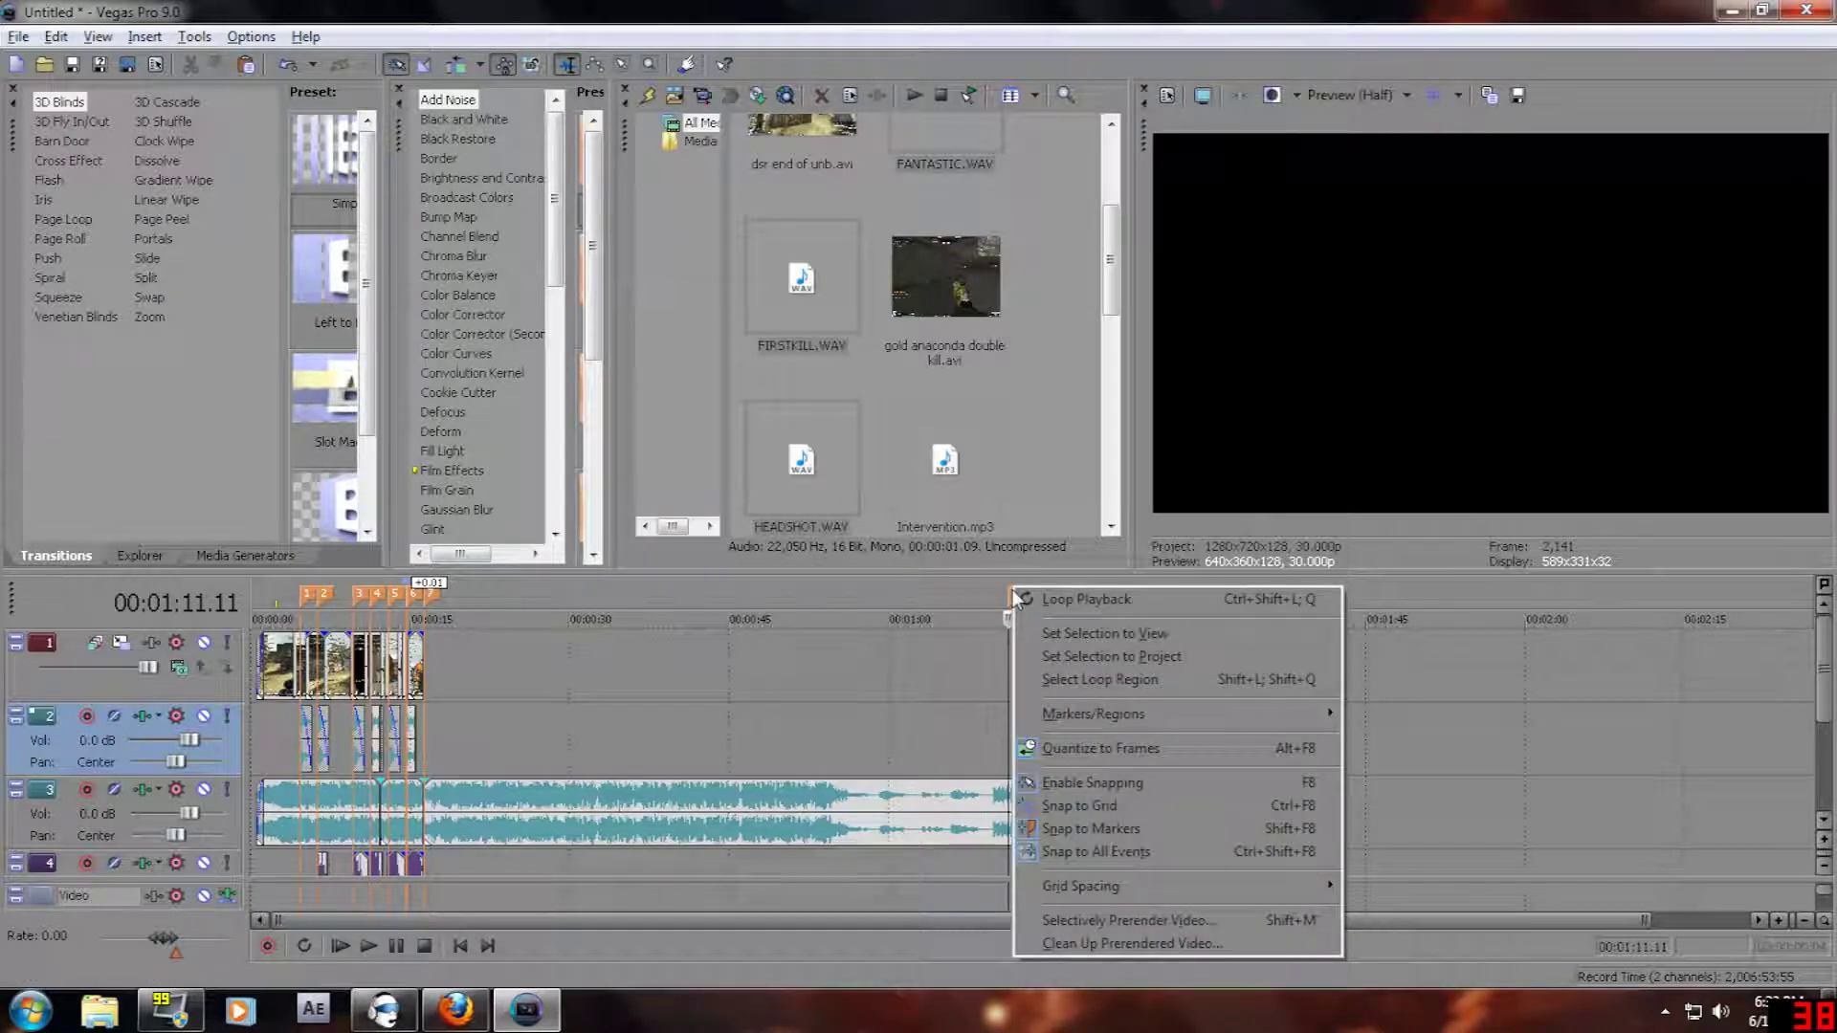
click(978, 599)
right_click(1025, 593)
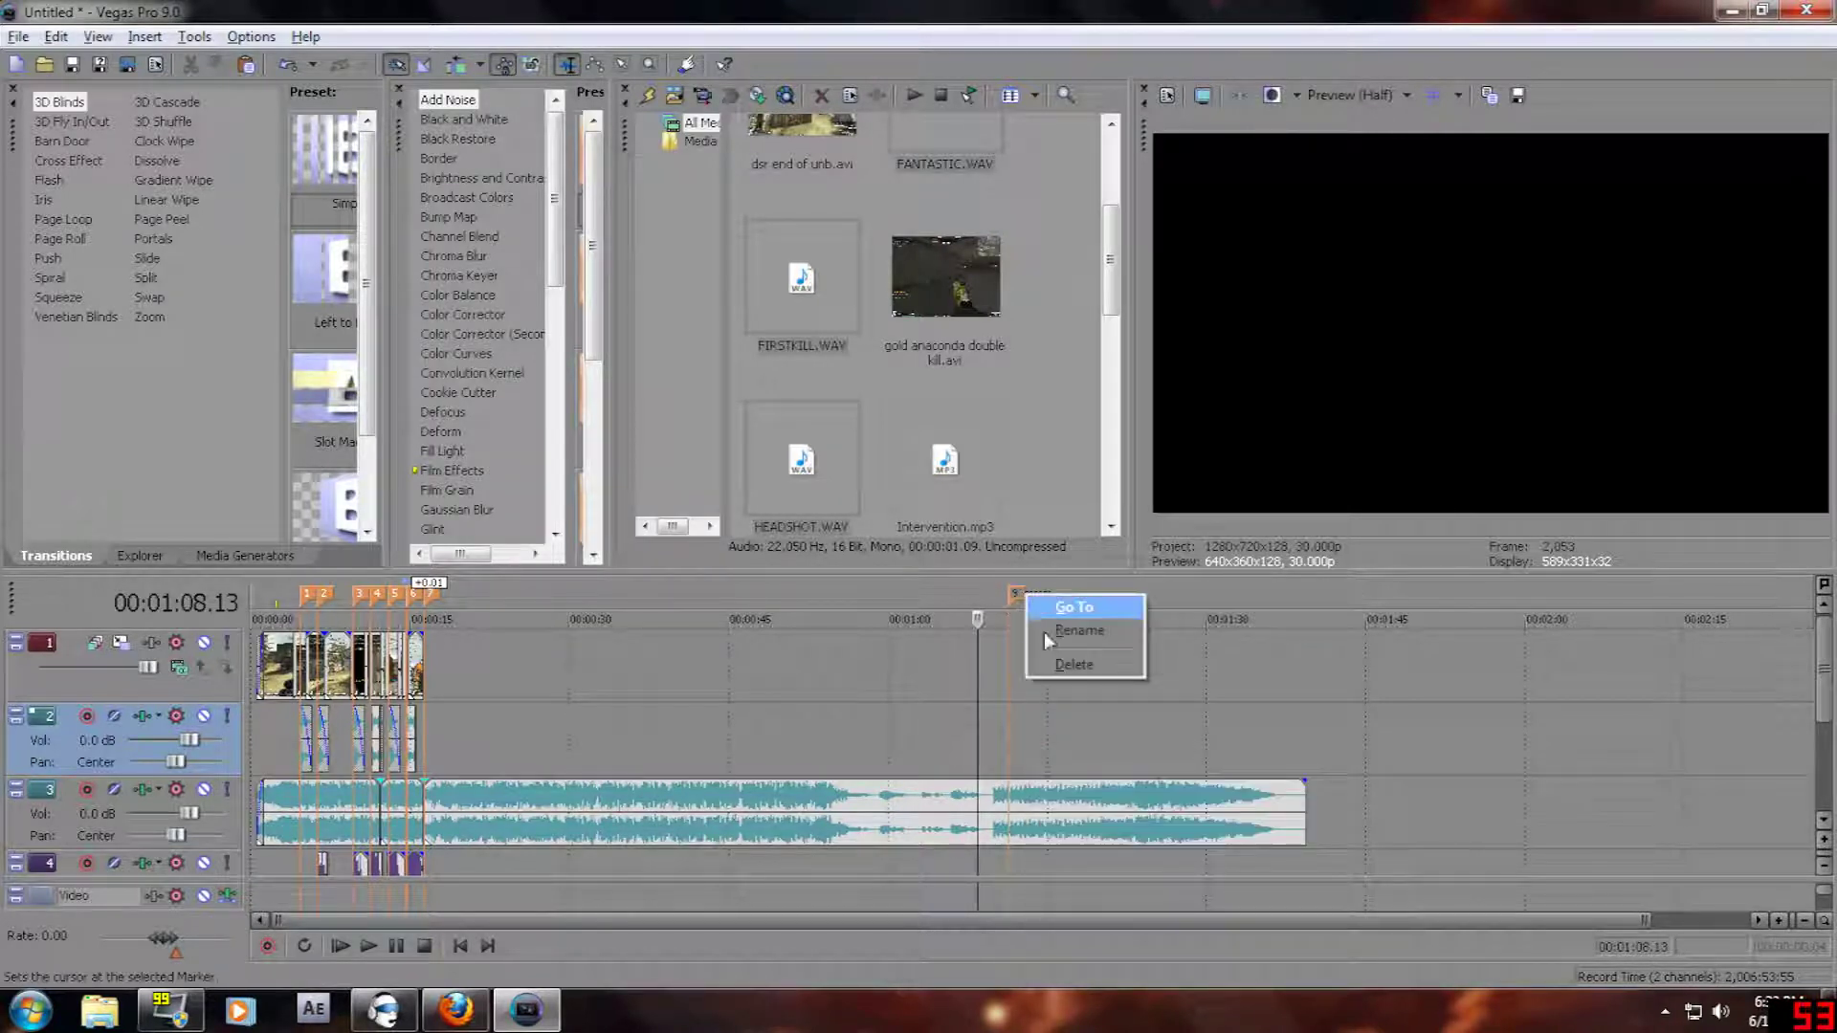
click(1053, 662)
- Play the music from 00:01:10.28 and drop 24 beat markers between about 00:01:23 and 00:01:30
click(1001, 749)
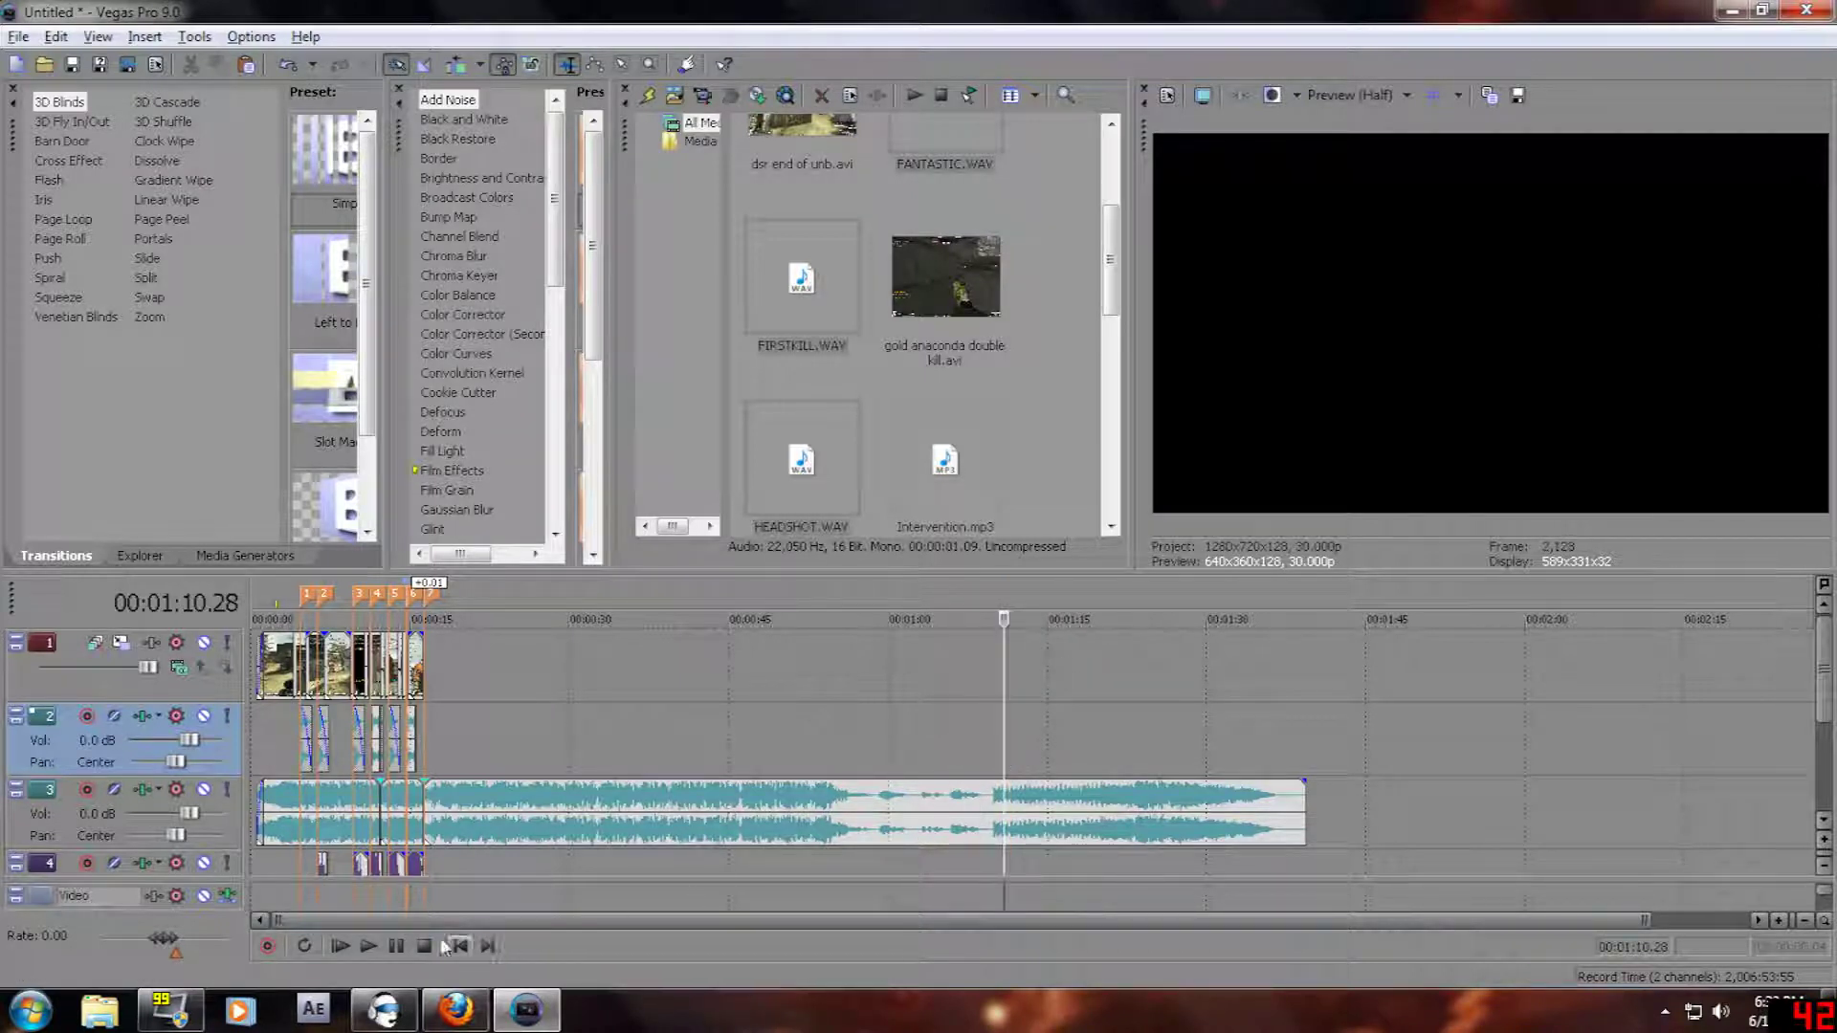
click(400, 945)
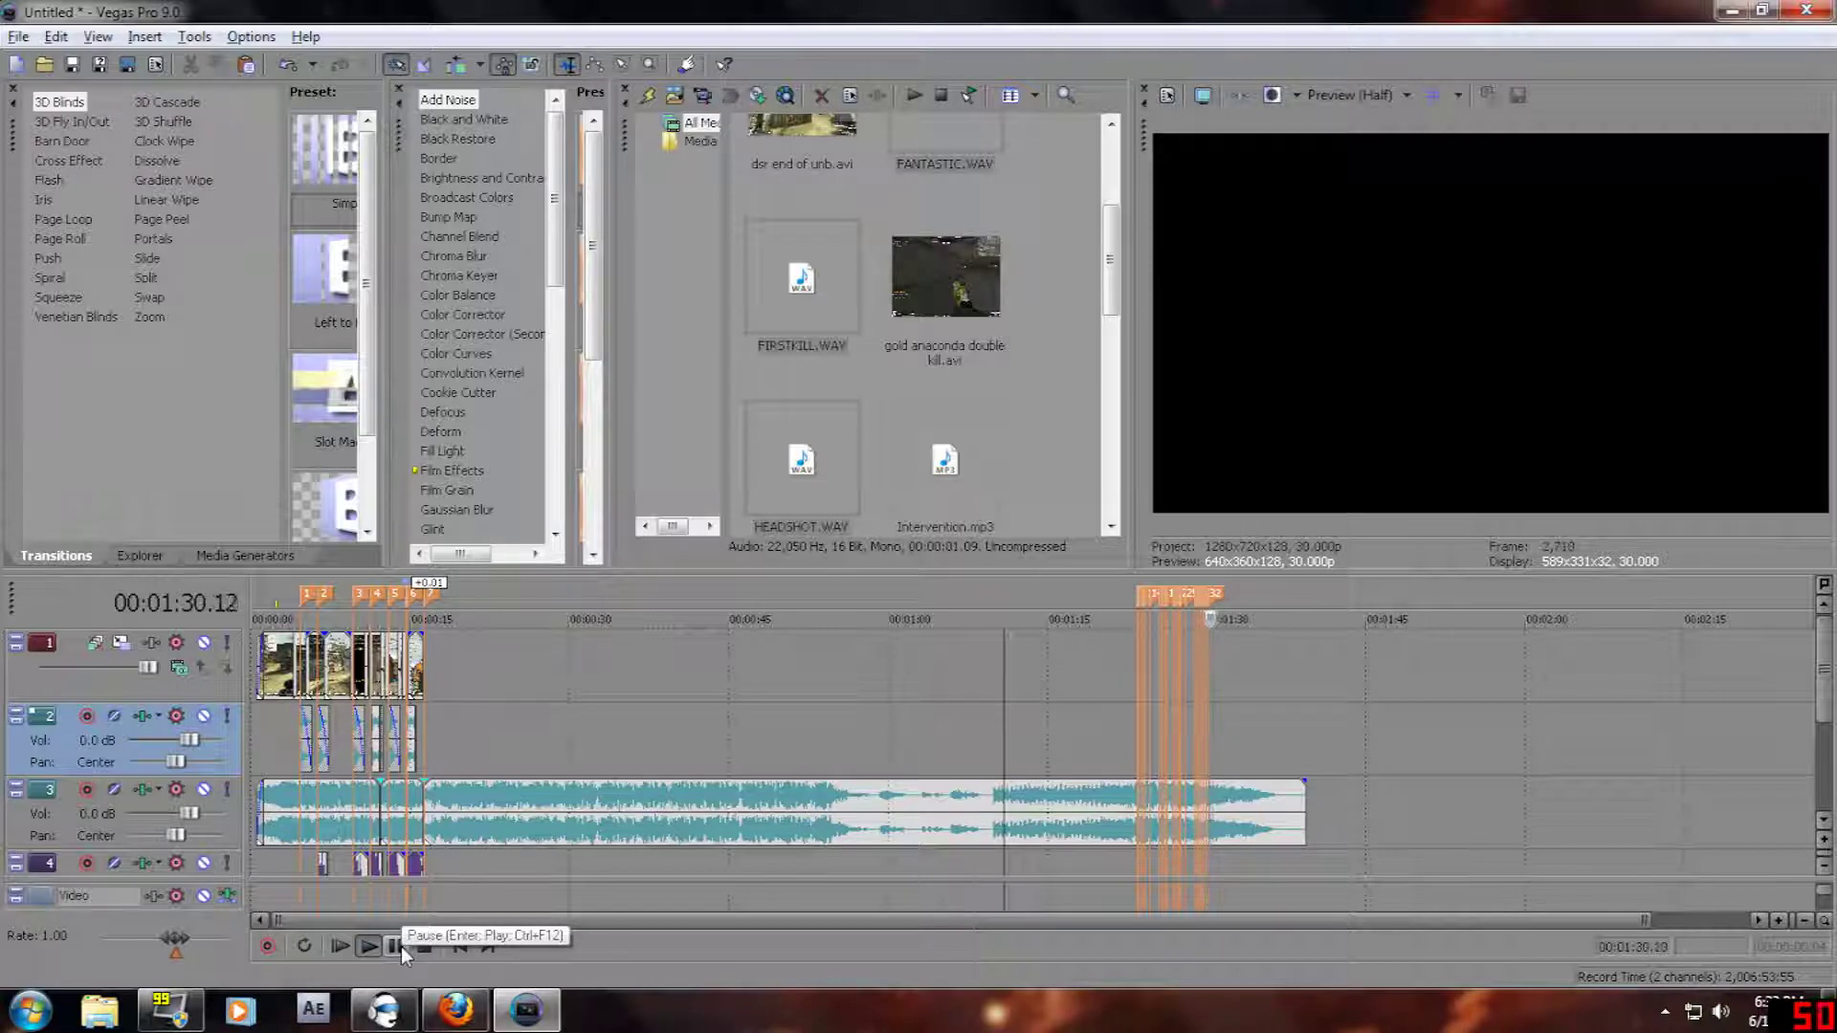
click(400, 945)
- Examine the spacing of the new beat markers along the music from 00:01:23.14
click(1135, 870)
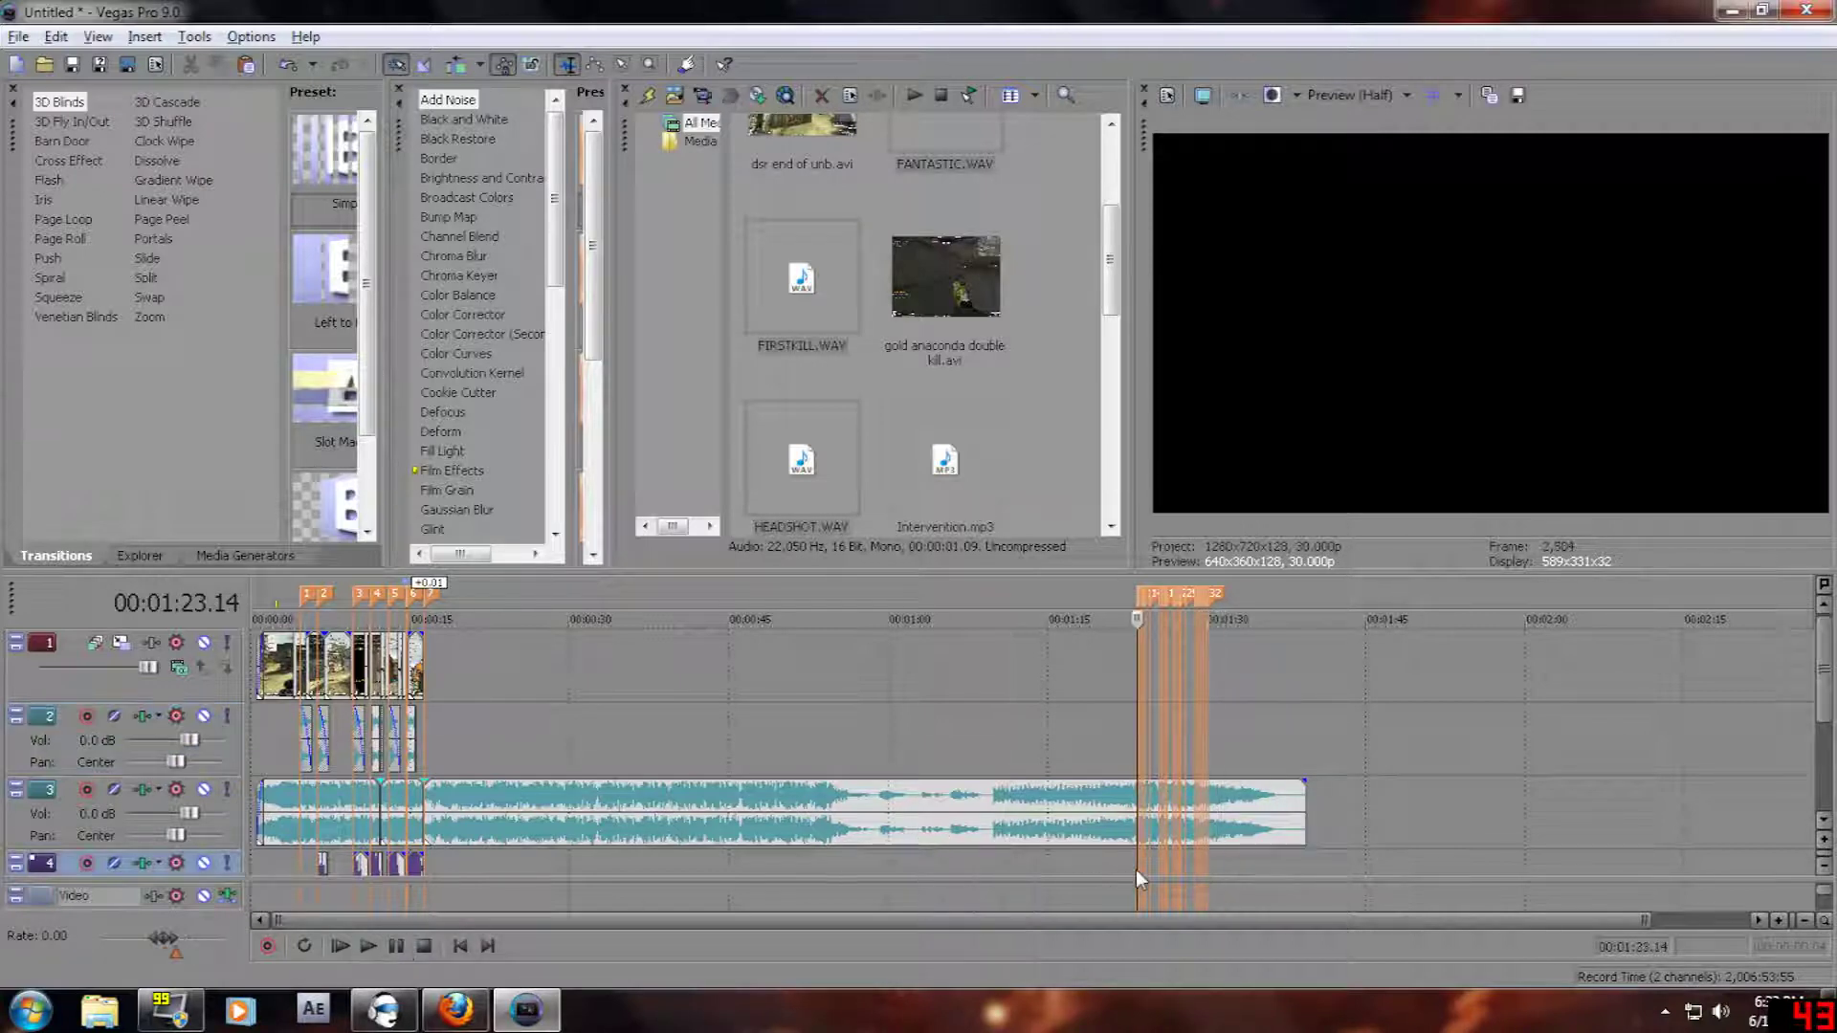
scroll(1134, 869, up, 5)
drag(1812, 678, 1829, 693)
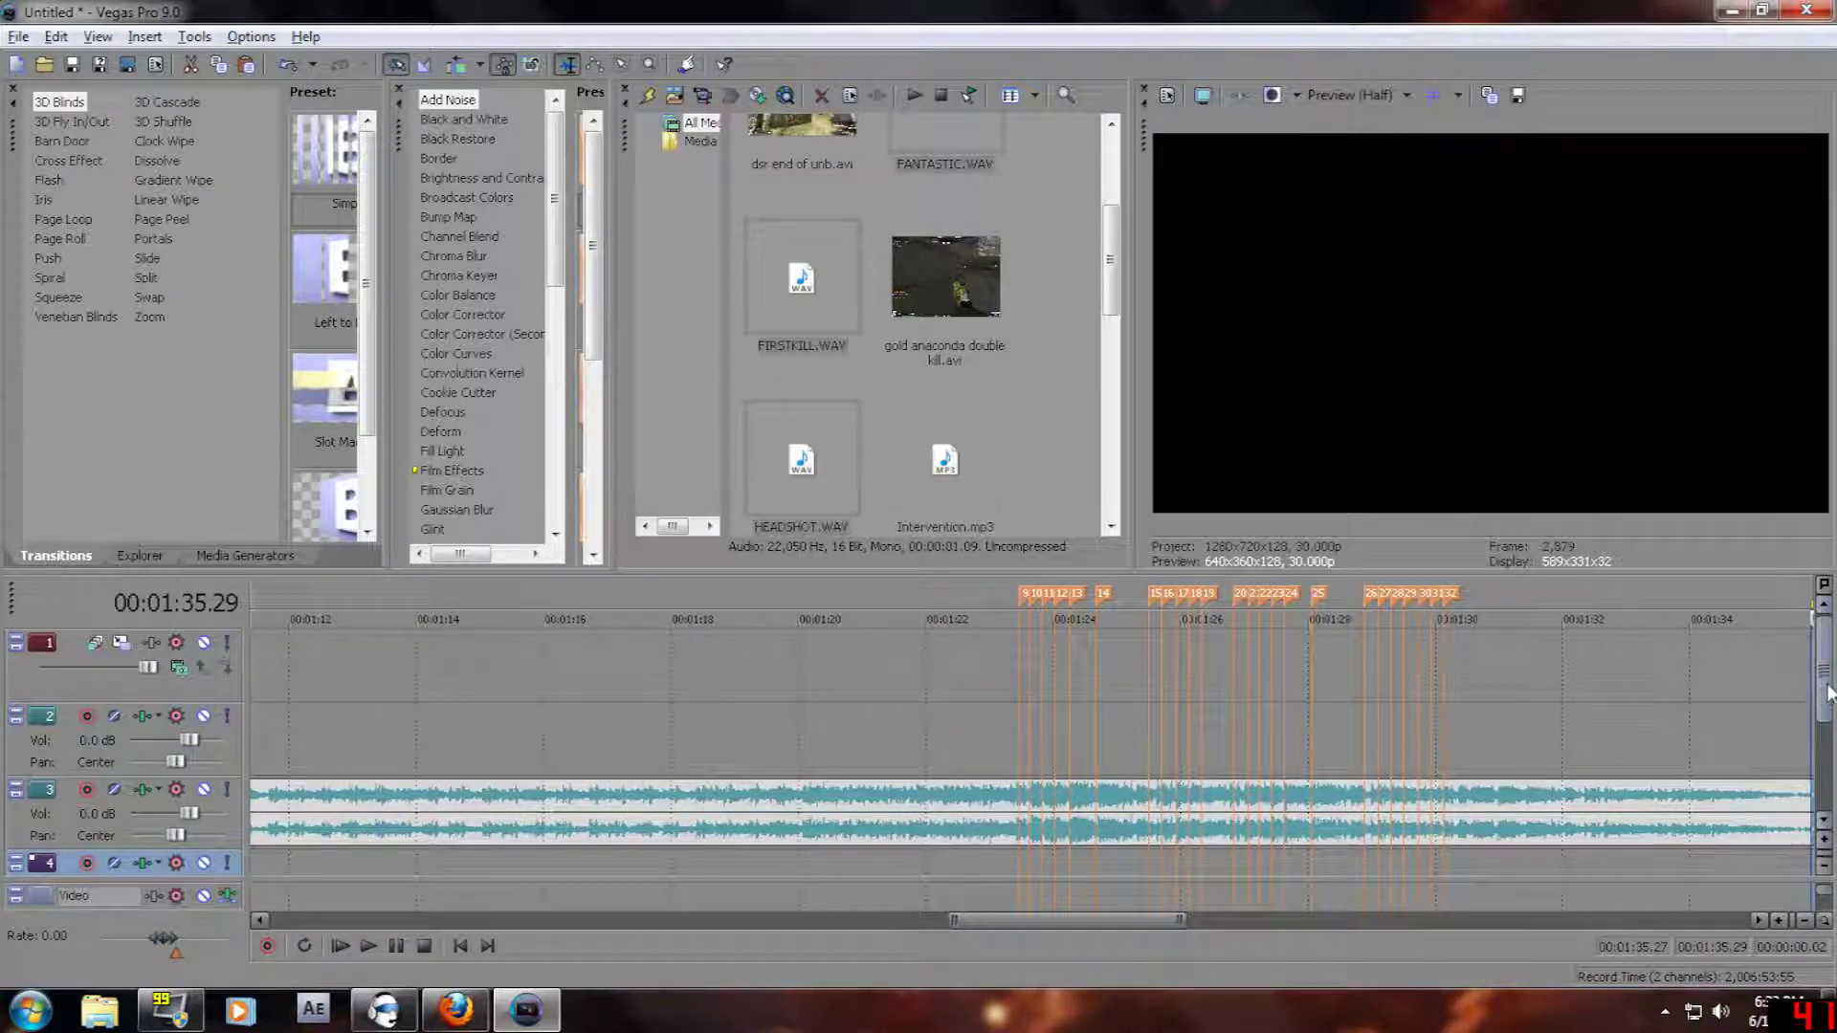
click(1019, 866)
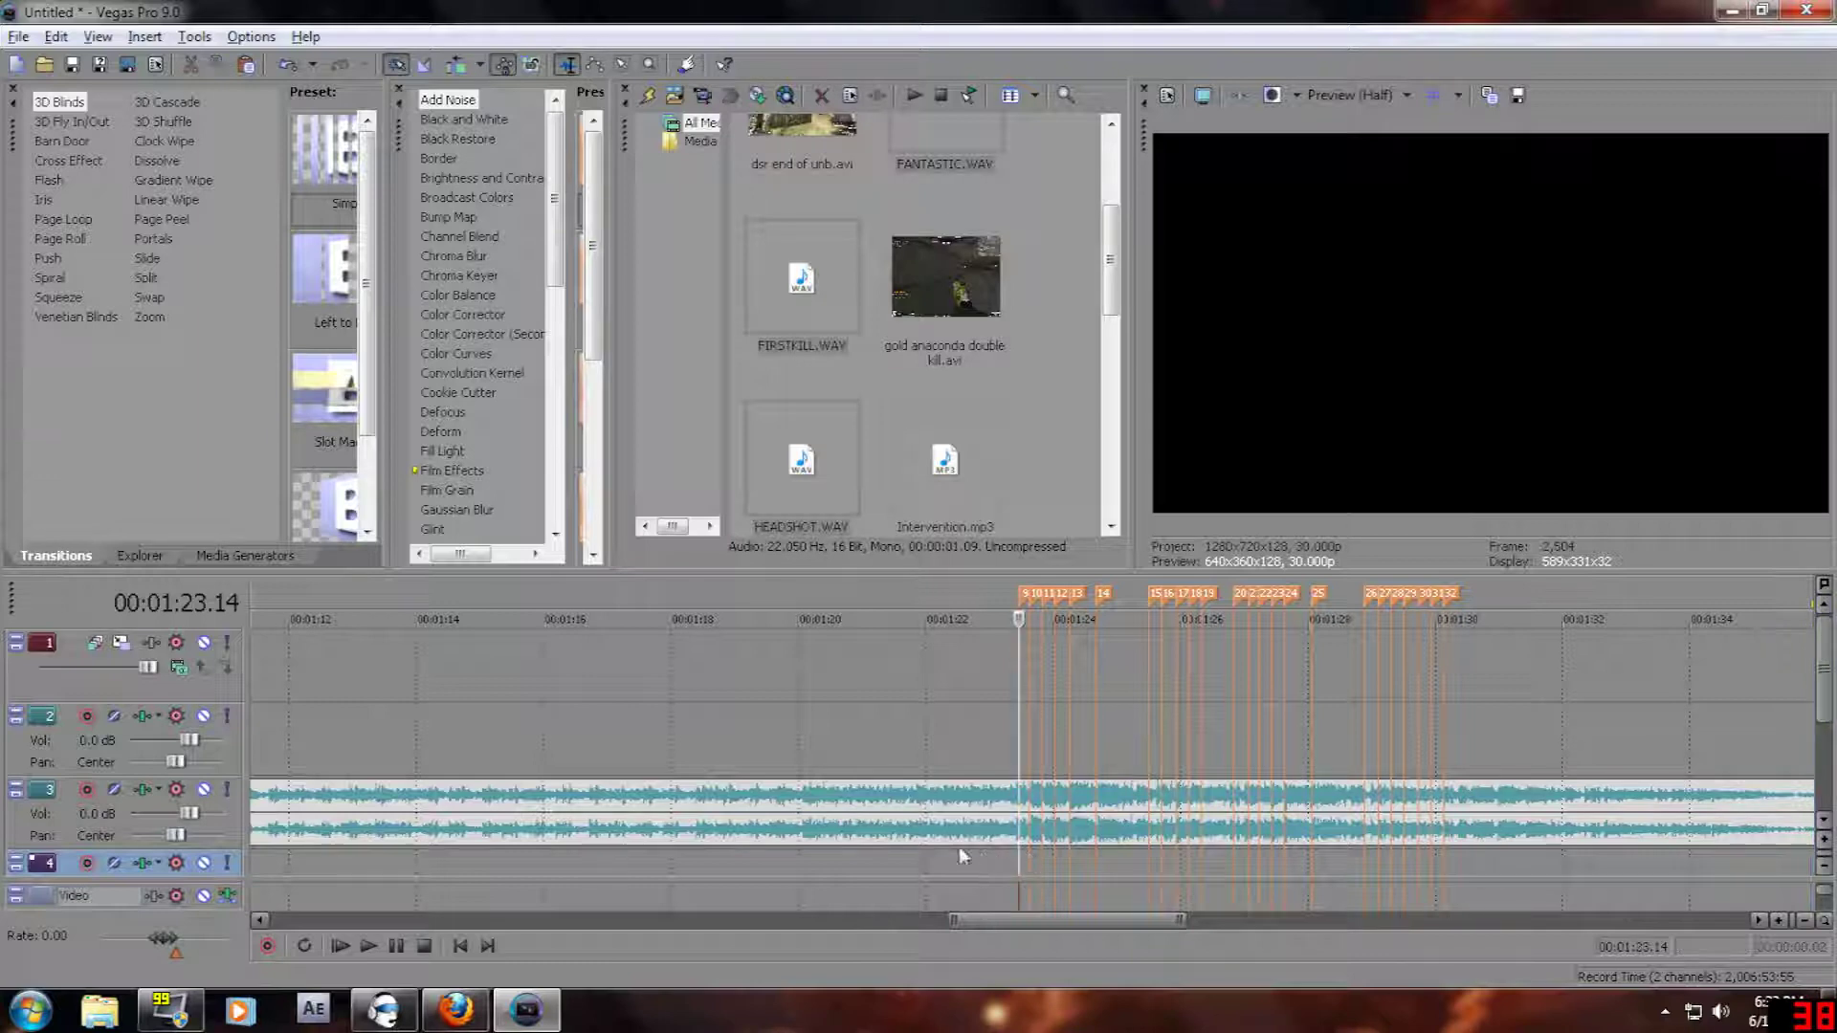
- Play the first kill from marker 1 to 00:00:05.02 and inspect how its clip and sound line up
scroll(959, 847, down, 5)
click(298, 735)
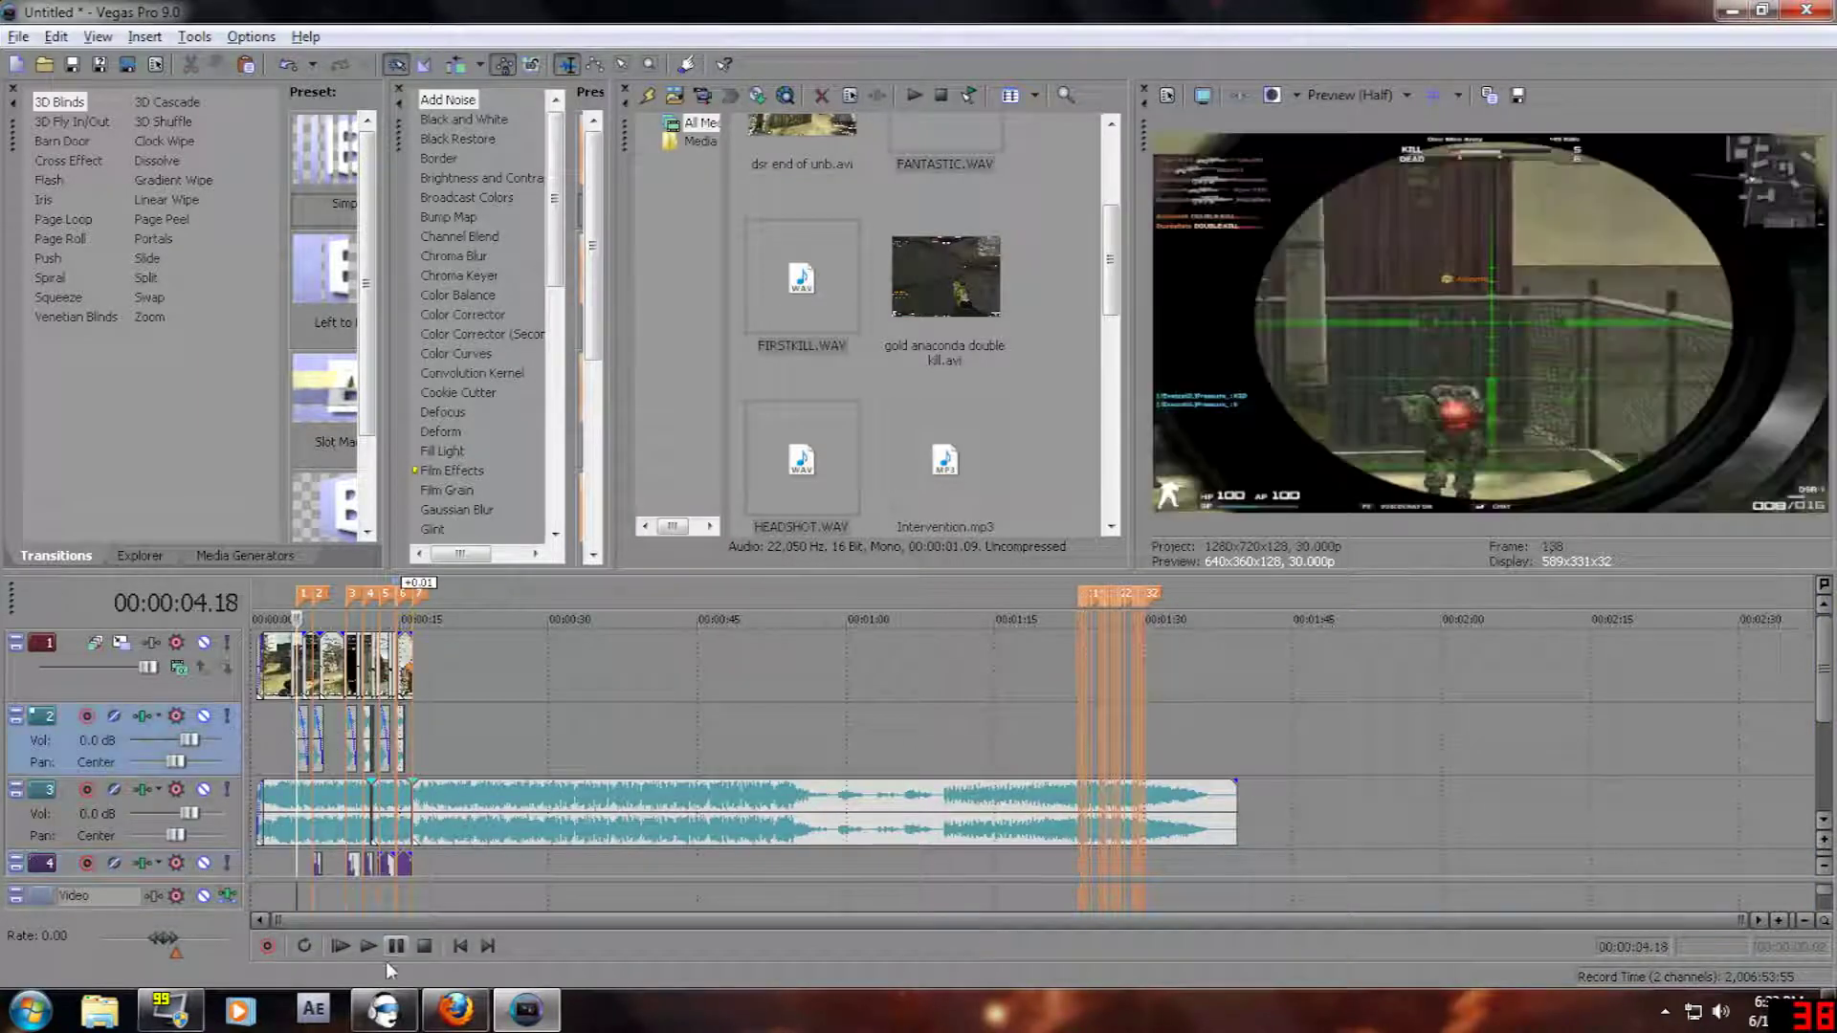
click(393, 951)
click(394, 950)
scroll(416, 748, up, 4)
scroll(414, 745, up, 2)
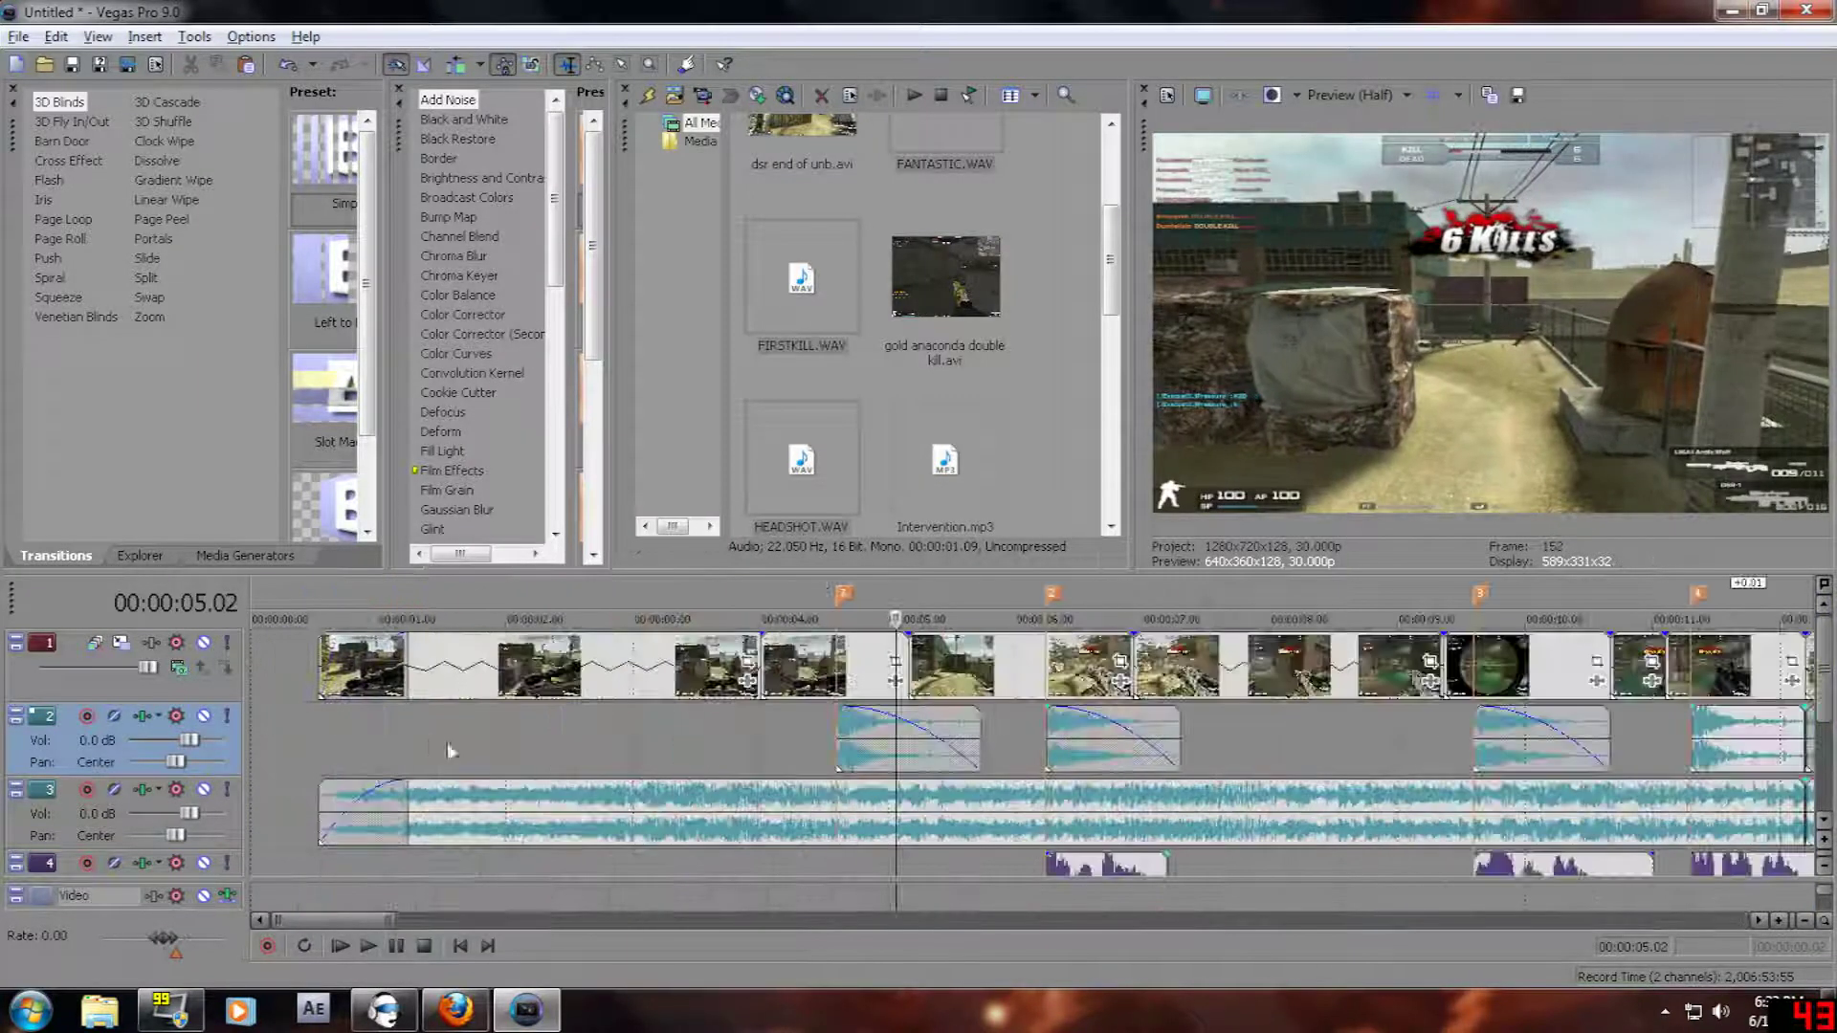
scroll(415, 744, down, 2)
scroll(414, 744, down, 1)
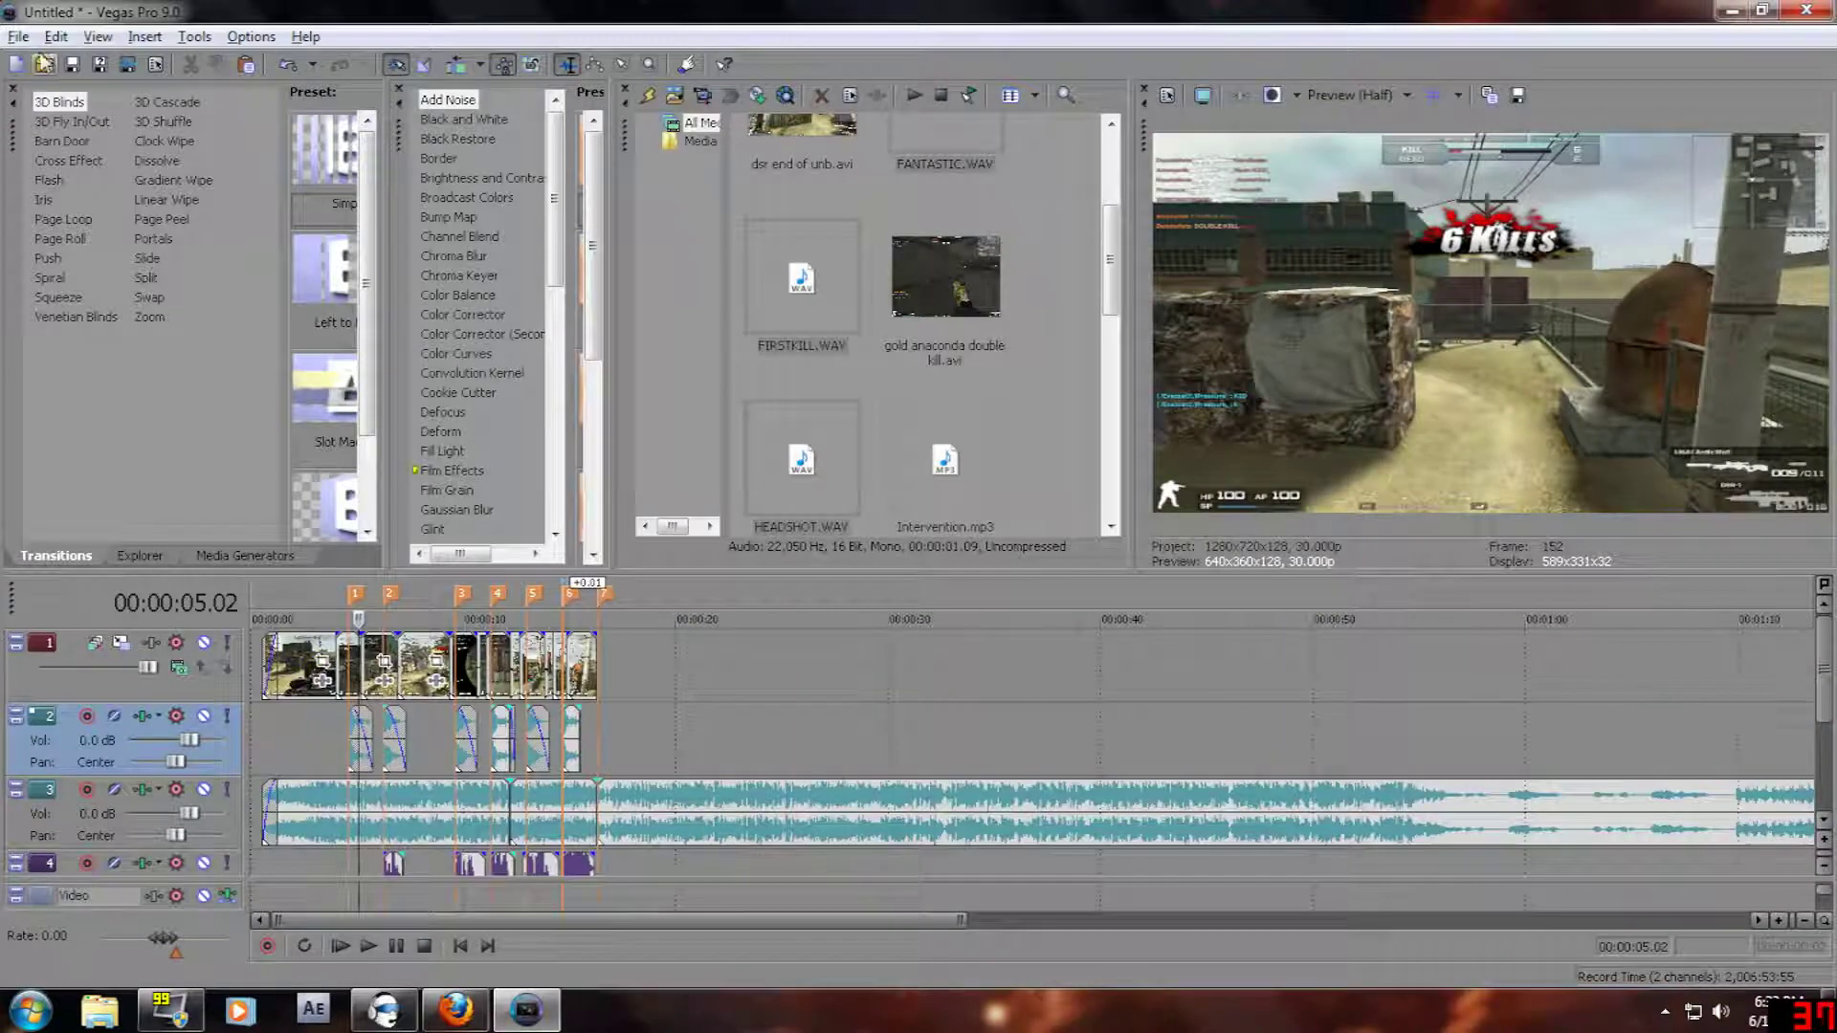
- Import ak47-1.wav from the ak47 folder within the CSS weapons sounds of the Sound pack folder
click(18, 37)
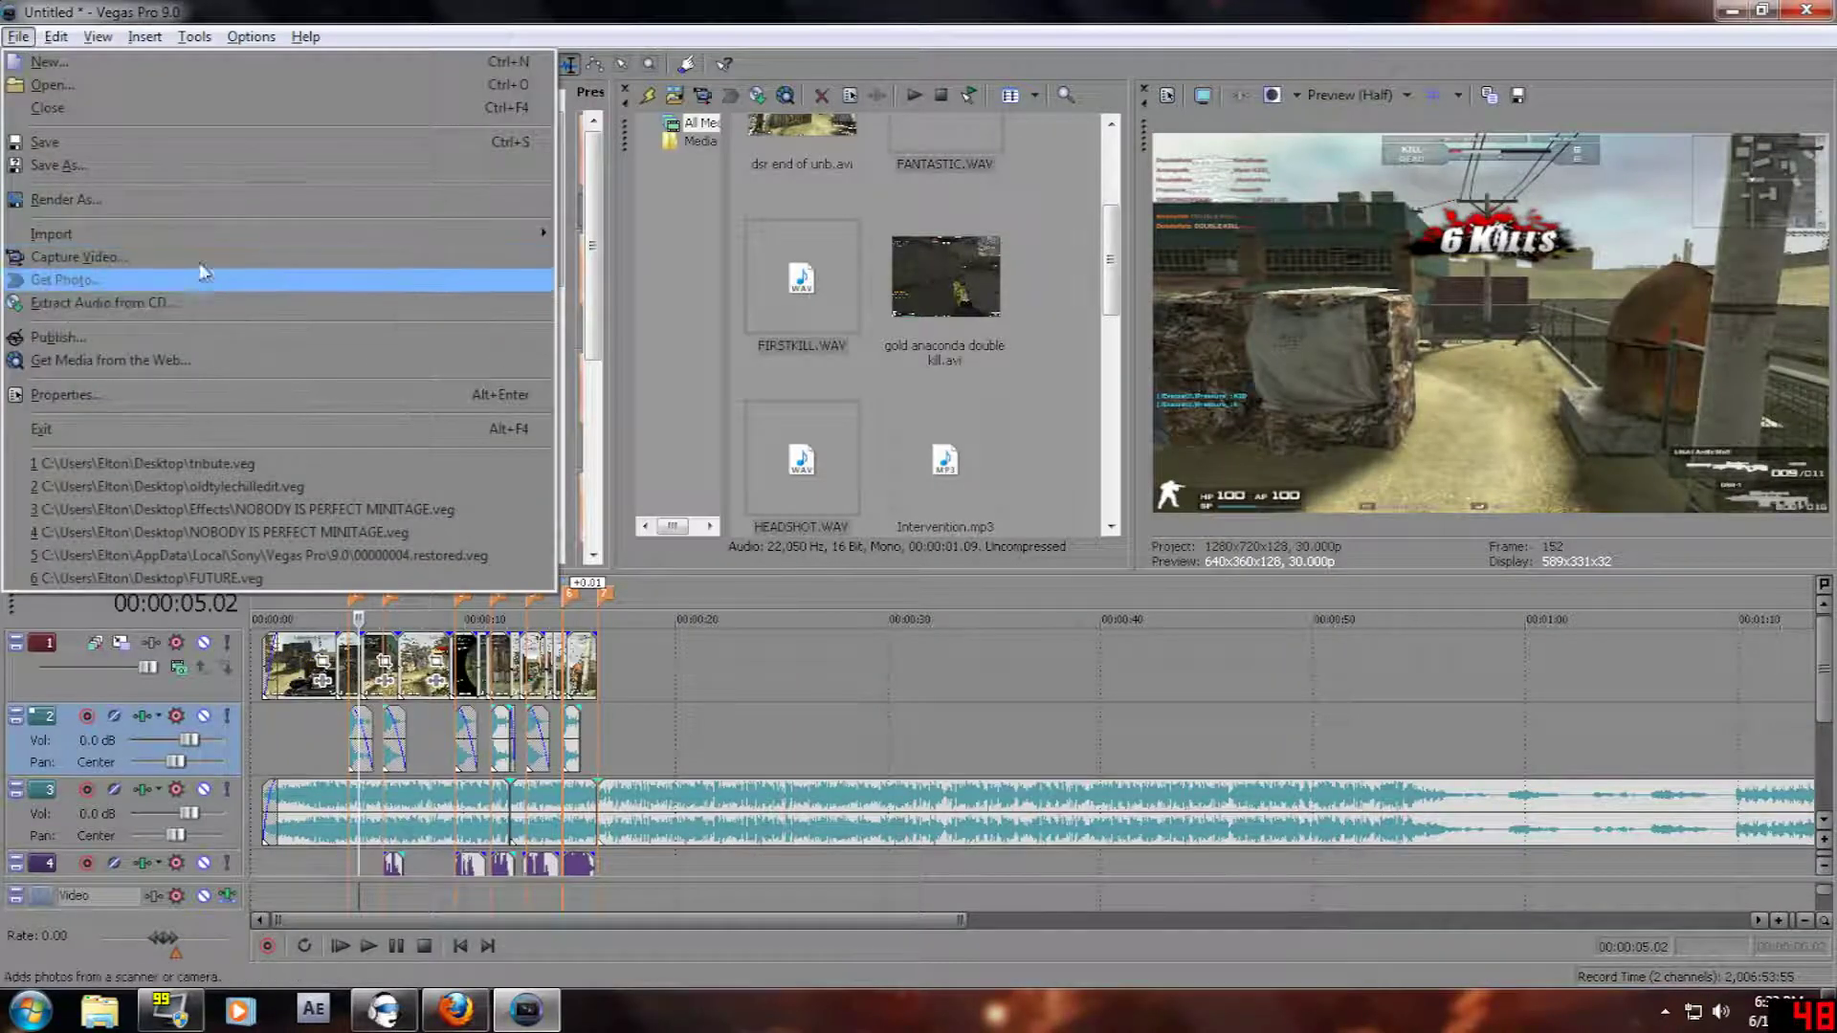
mouse_move(211, 234)
click(612, 238)
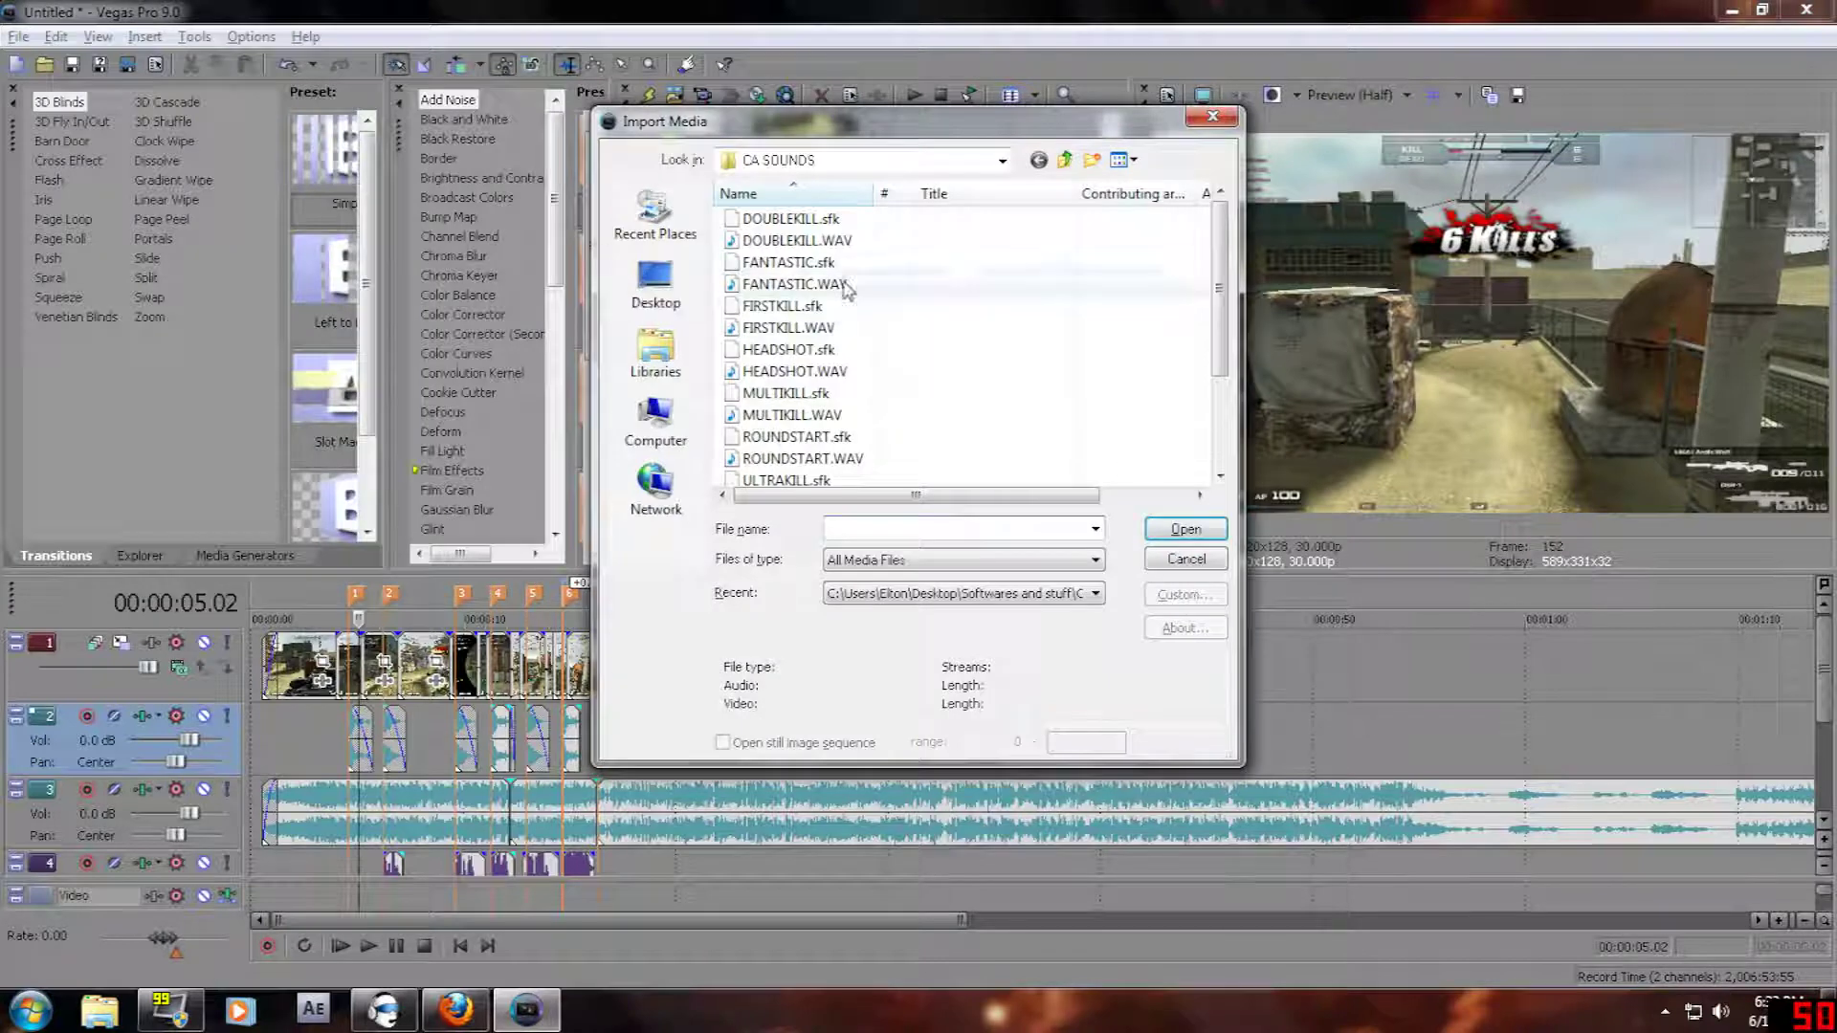
click(1002, 159)
click(823, 405)
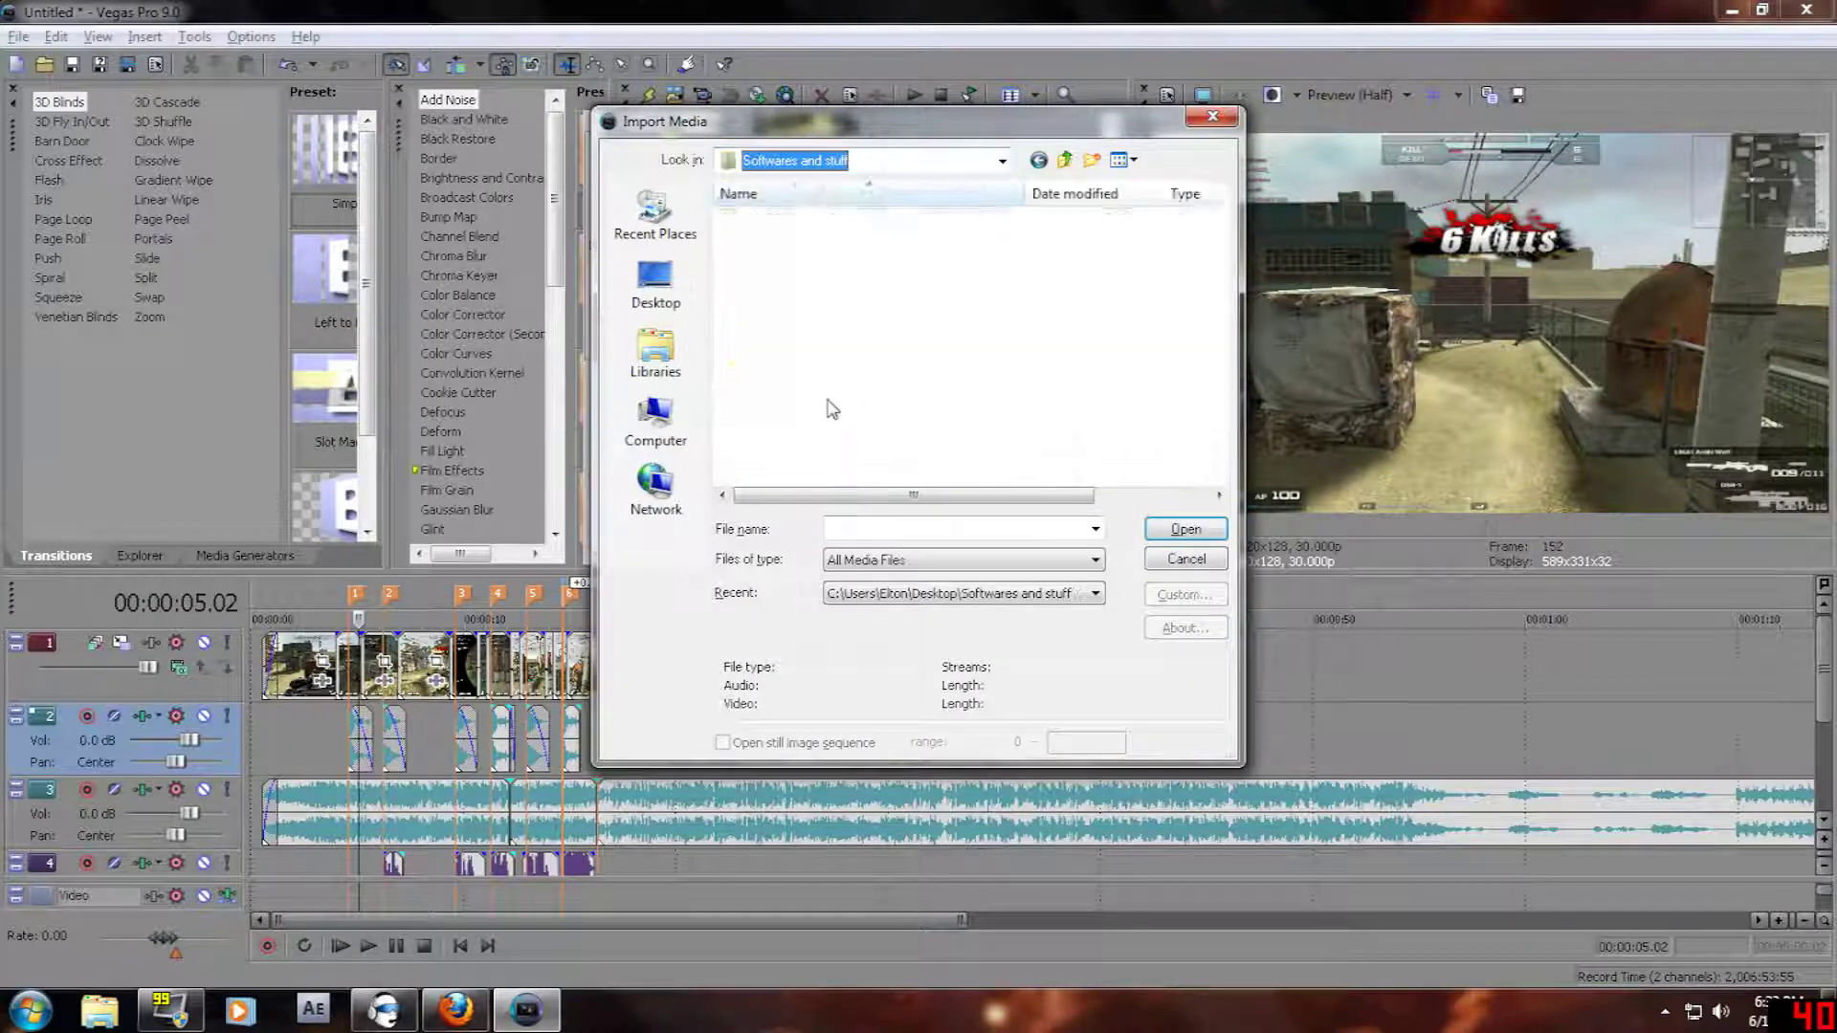
scroll(1192, 308, down, 1)
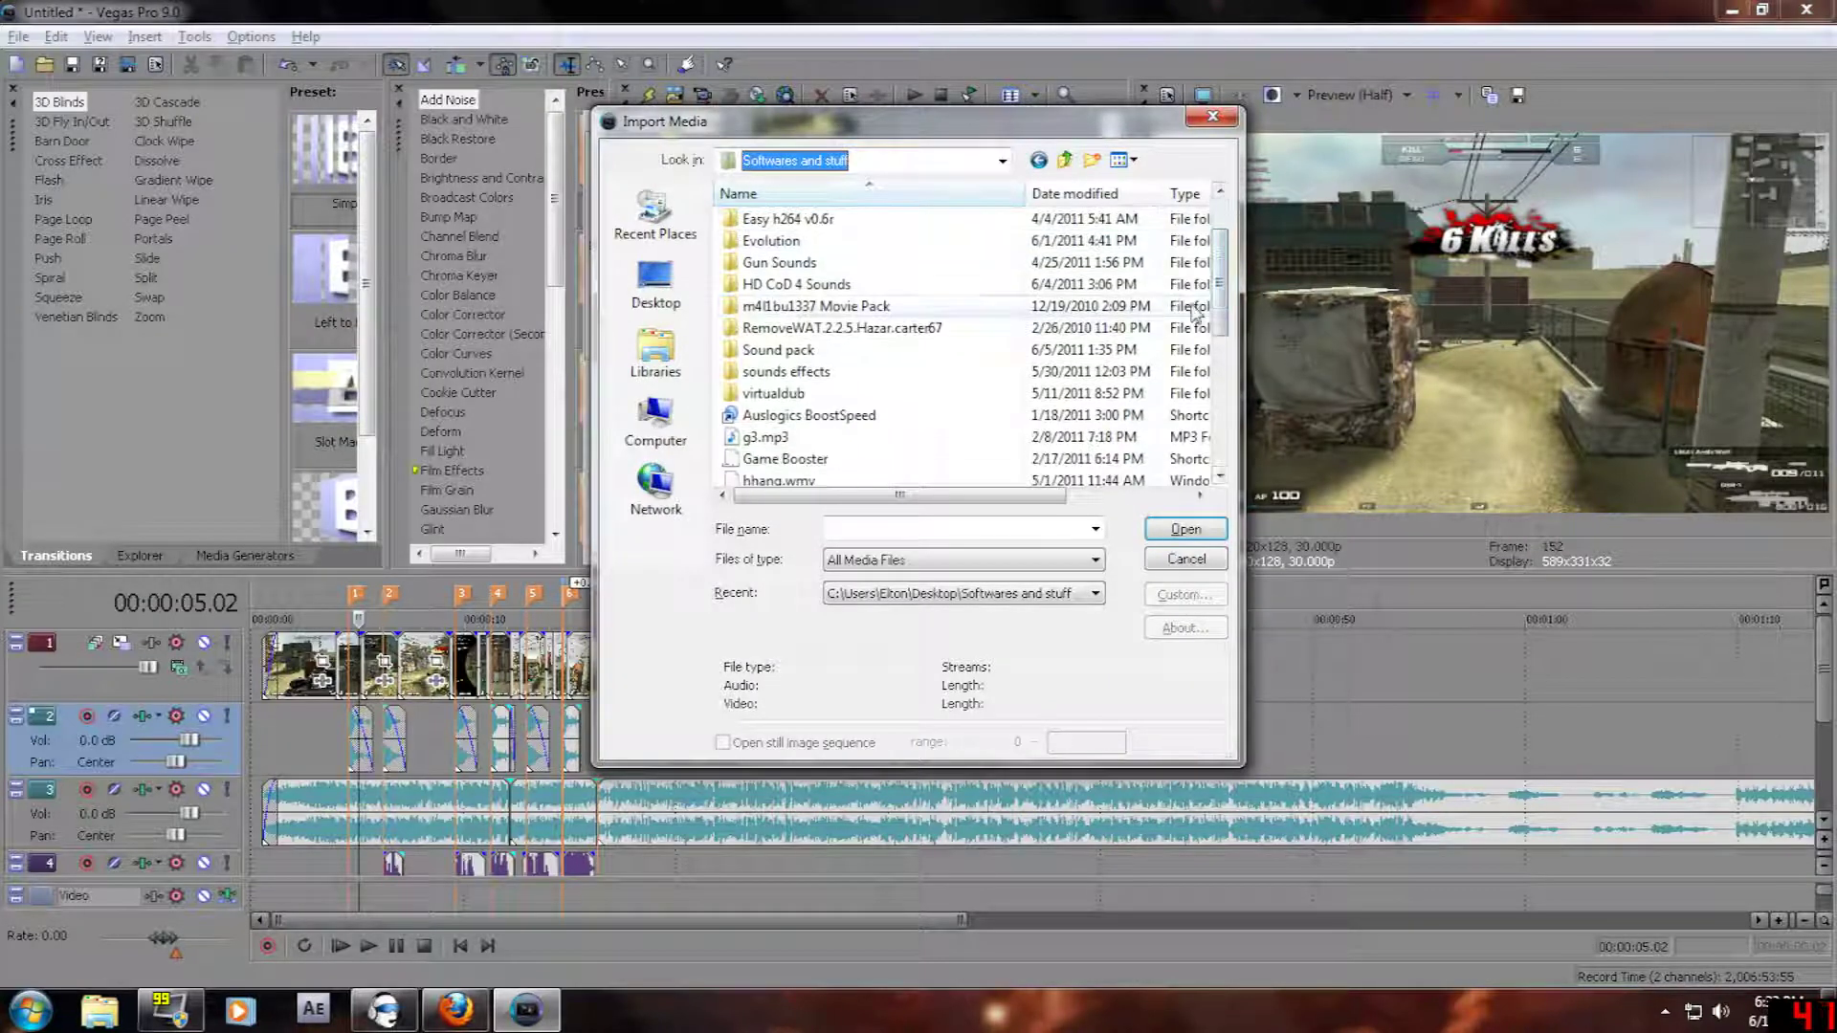
double_click(796, 350)
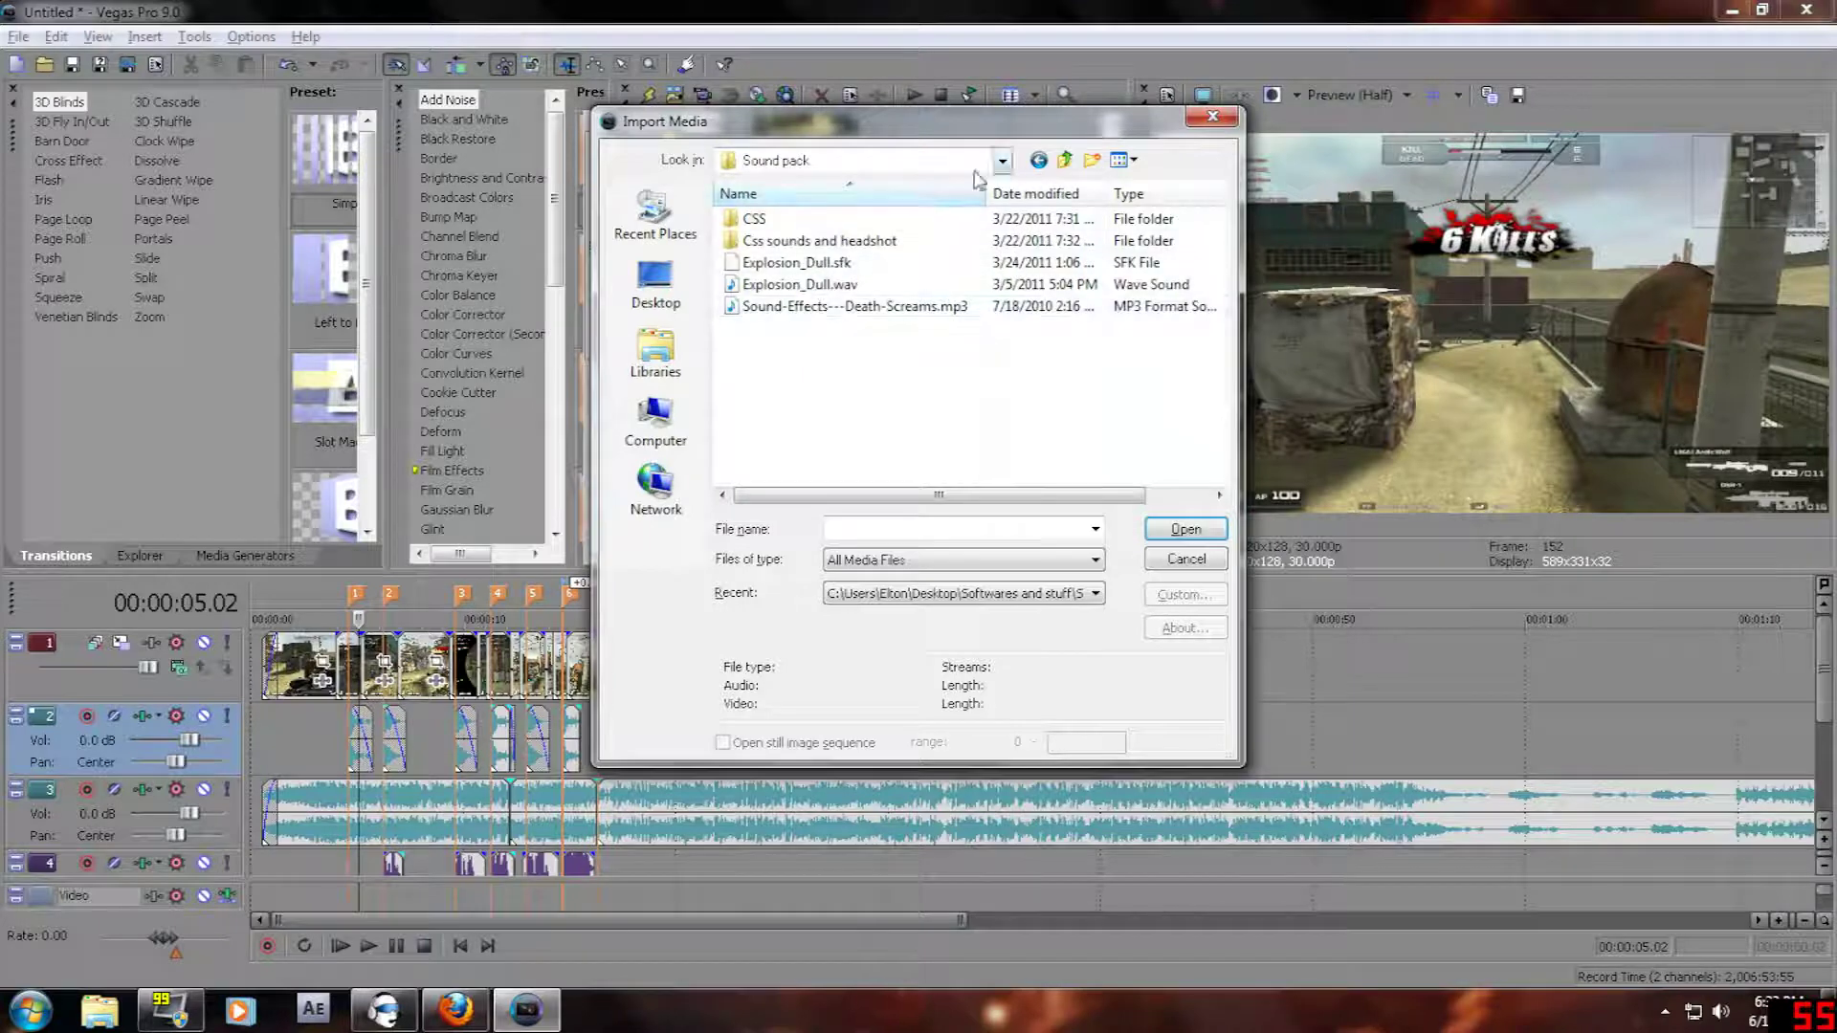
double_click(866, 222)
double_click(808, 222)
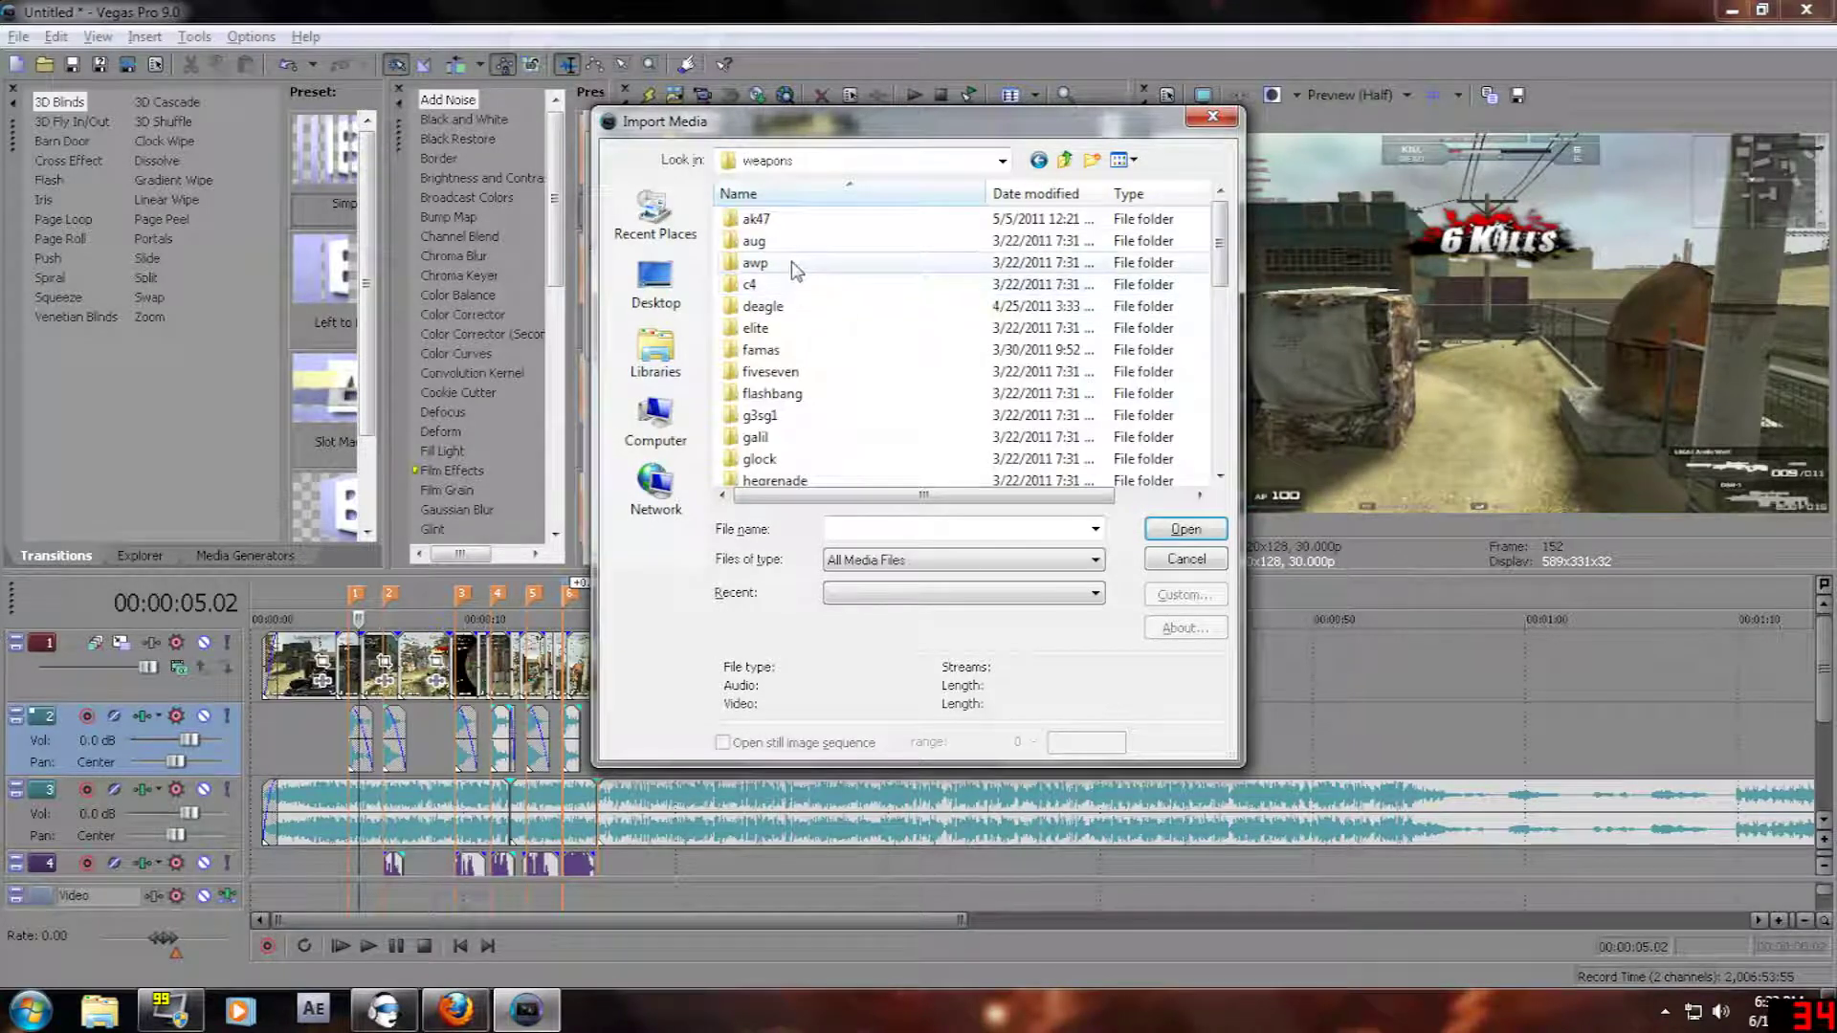
double_click(777, 220)
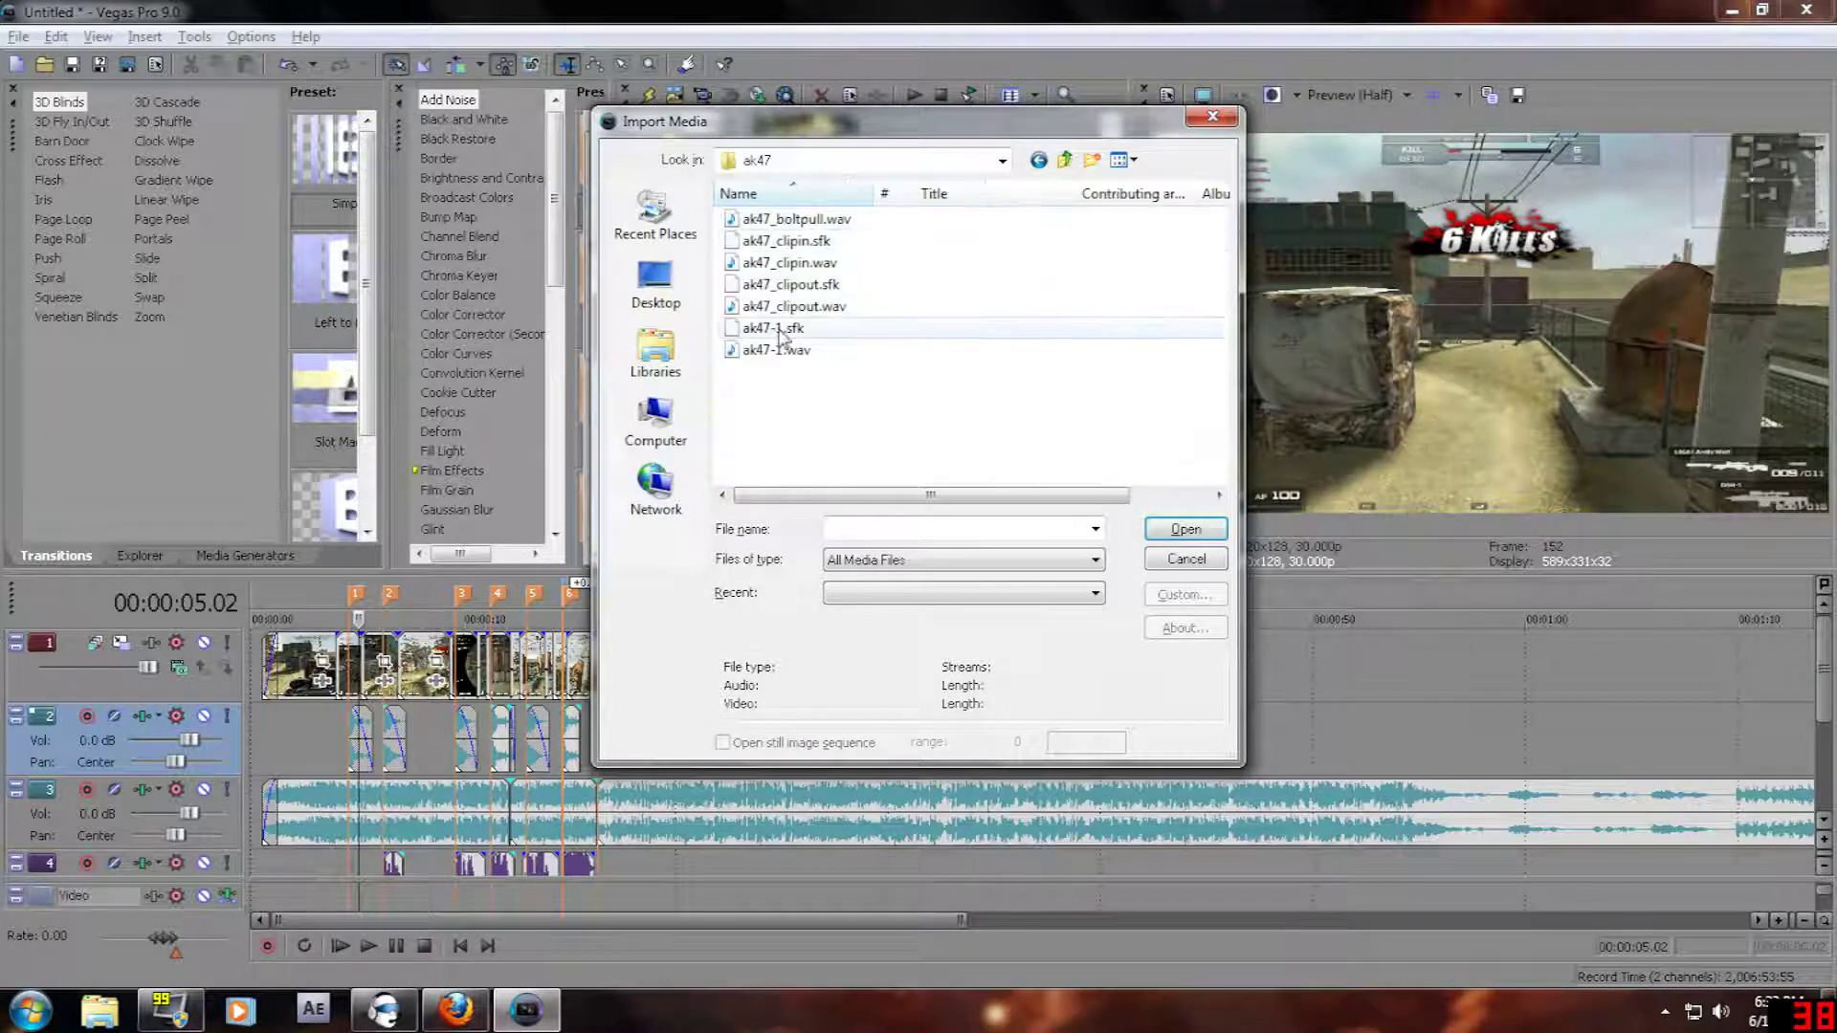
double_click(804, 349)
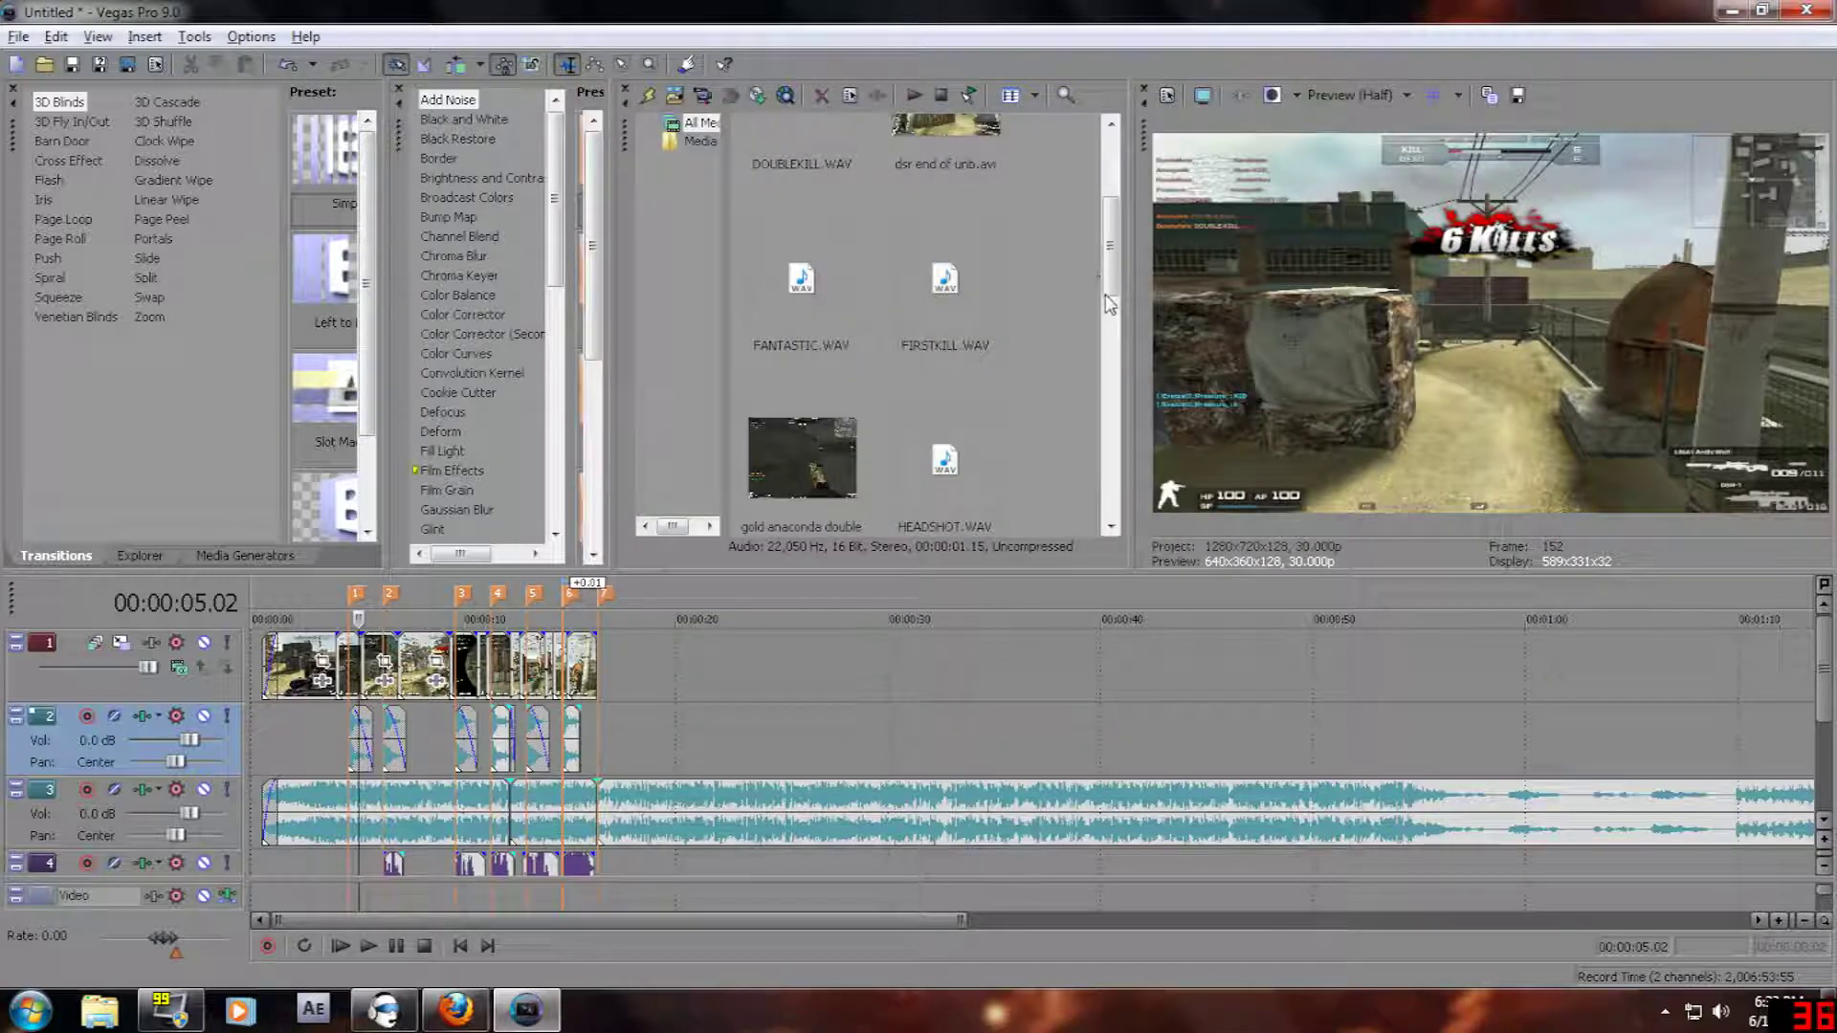
- Add ak47-1.wav to audio track 2 and align its start with marker 9 at 00:01:23.14
drag(1107, 297, 1071, 151)
drag(811, 191, 1374, 737)
scroll(1294, 756, down, 2)
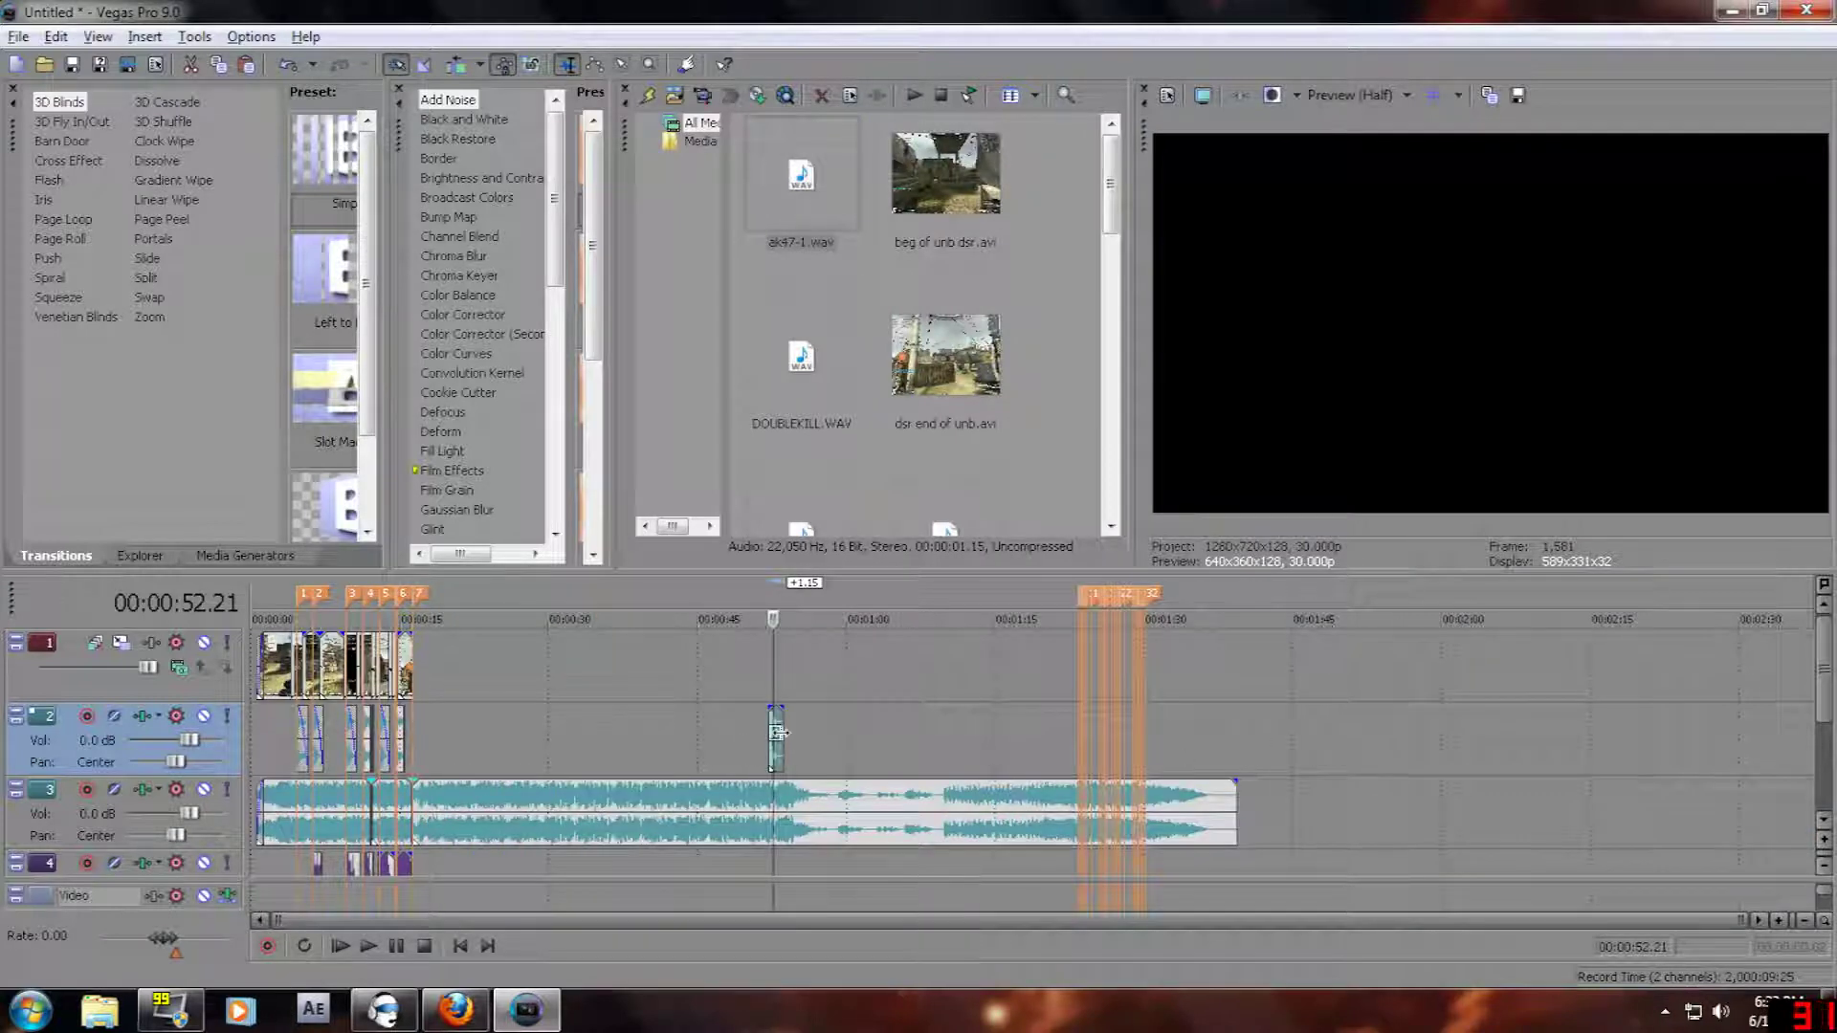
click(783, 734)
scroll(783, 733, up, 4)
drag(985, 738, 1117, 761)
scroll(1595, 729, up, 5)
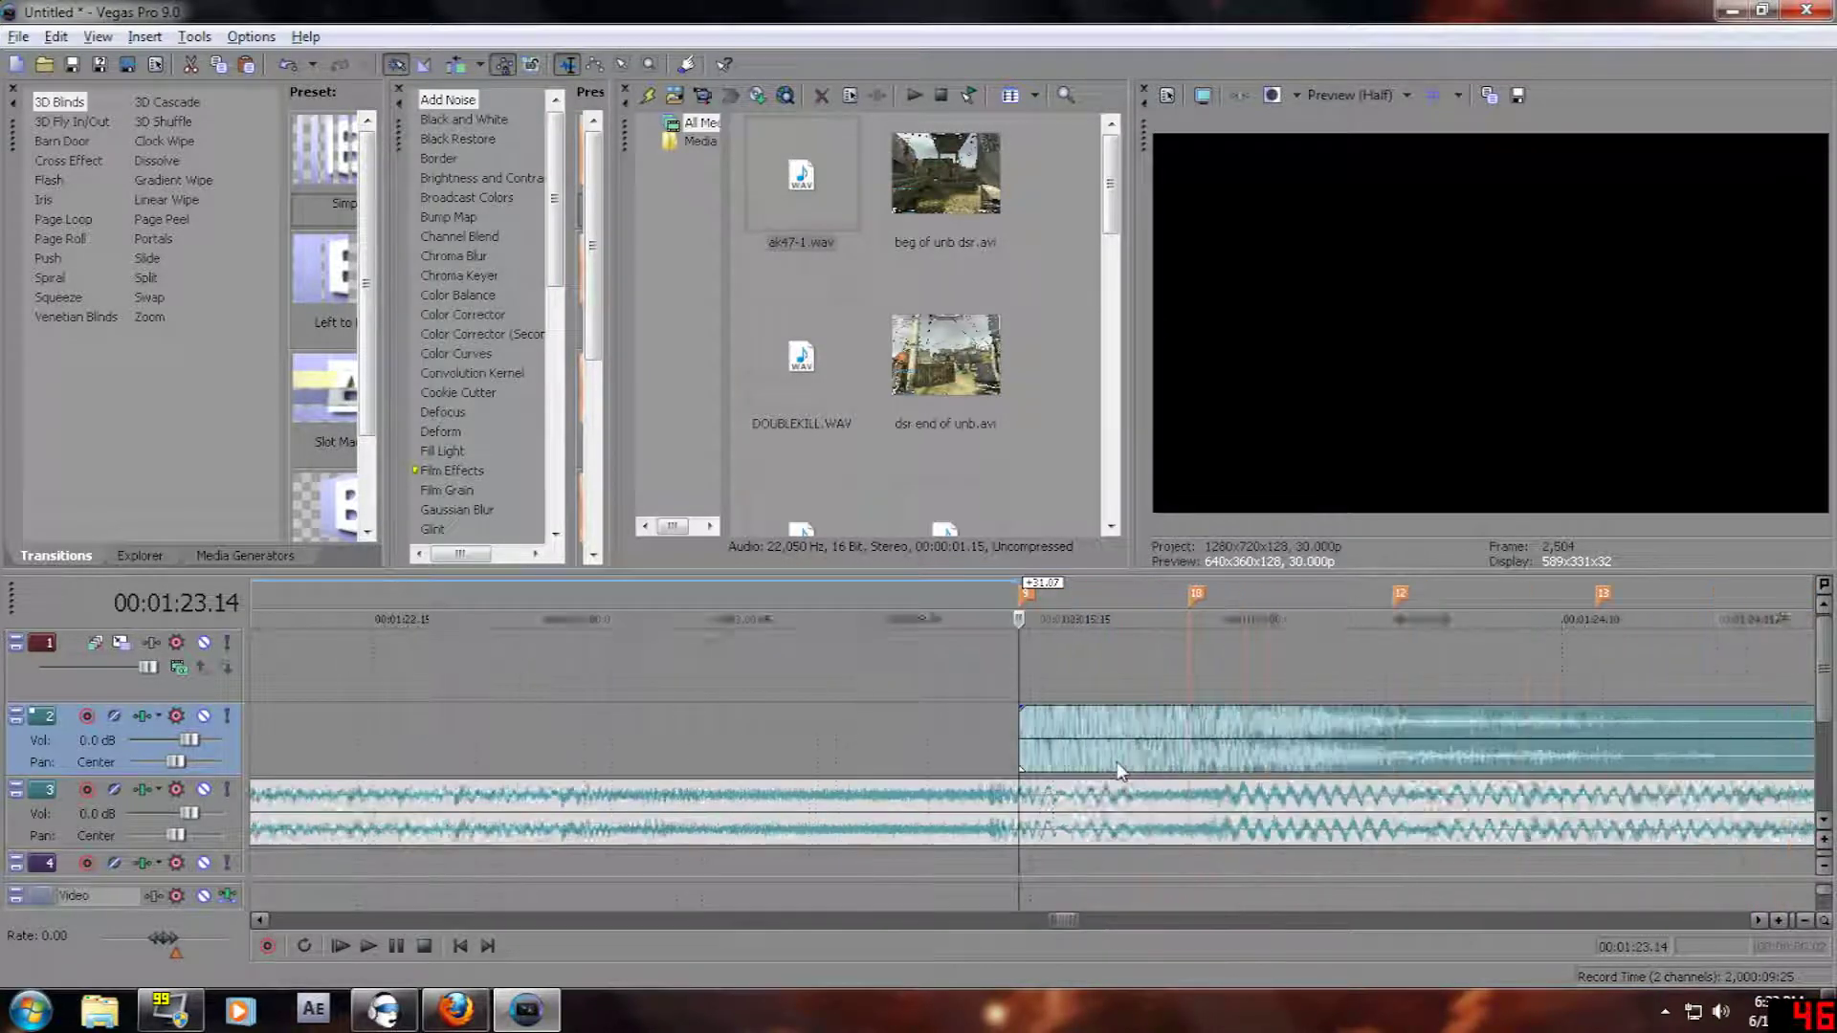
scroll(1117, 762, down, 1)
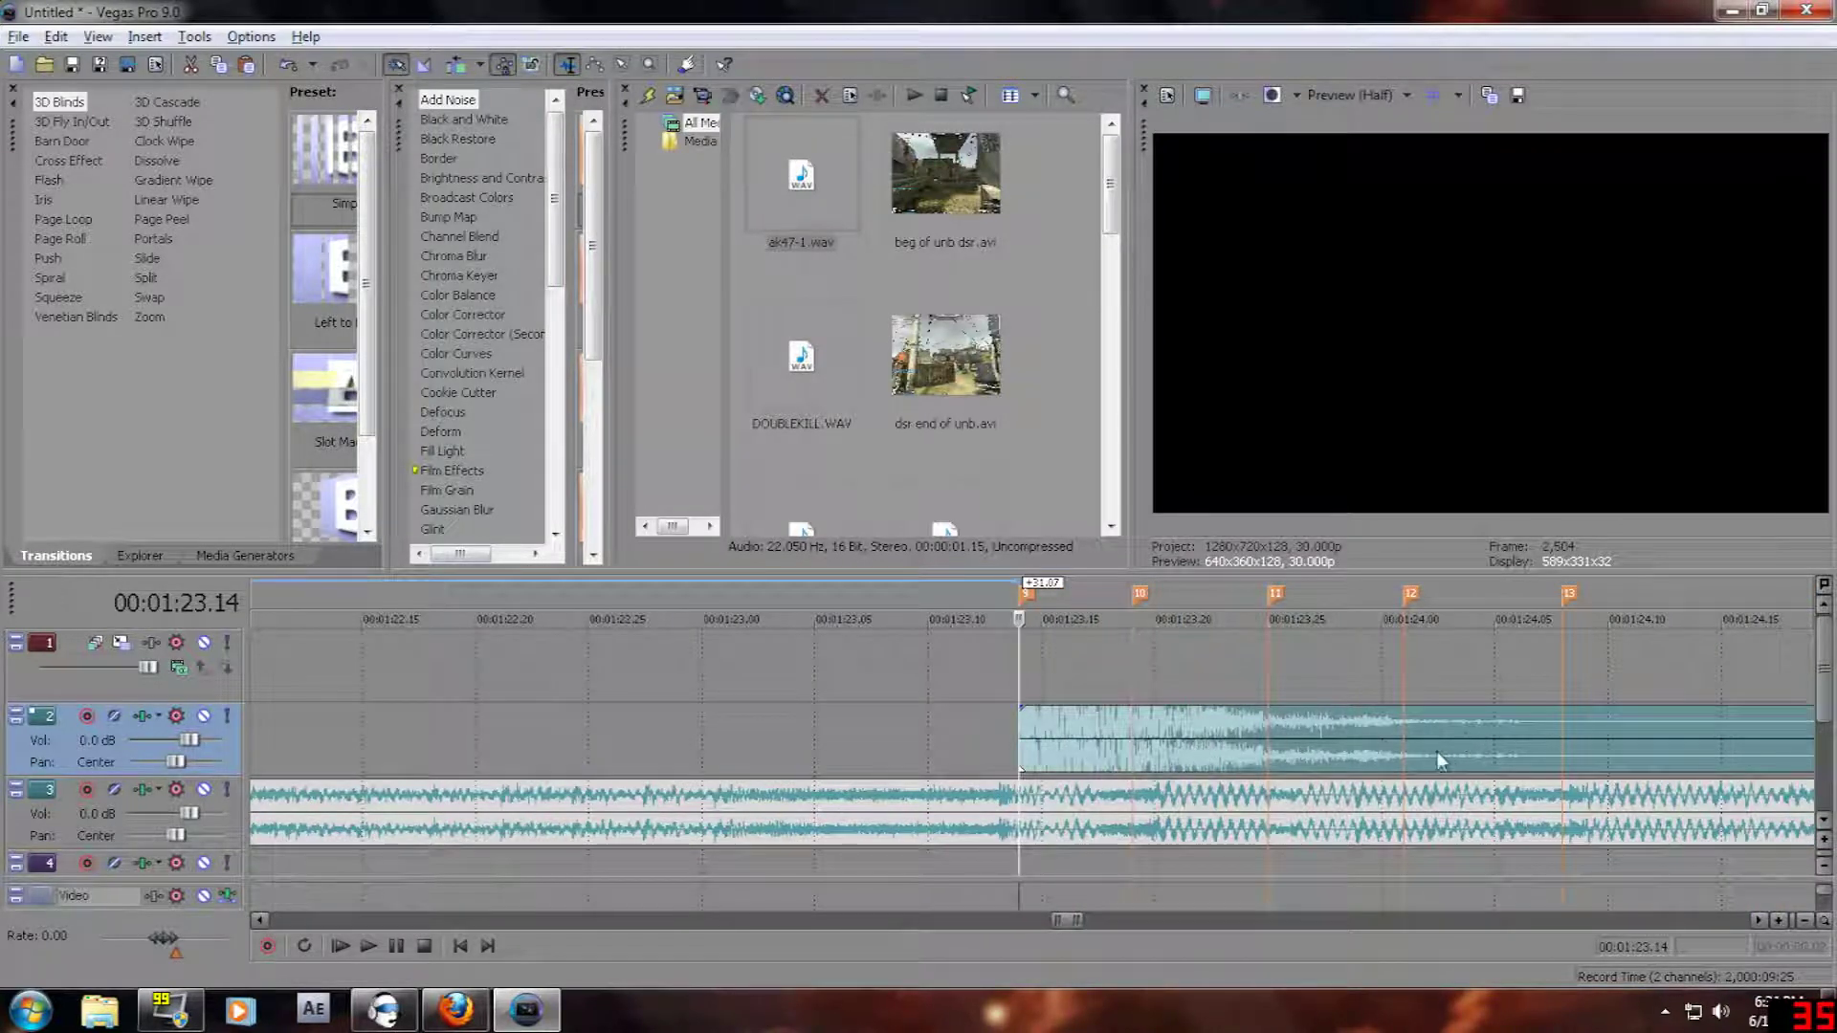
- Cut the ak47-1.wav event off at marker 10, 00:01:23.19, and fade it out over its whole length
click(1132, 745)
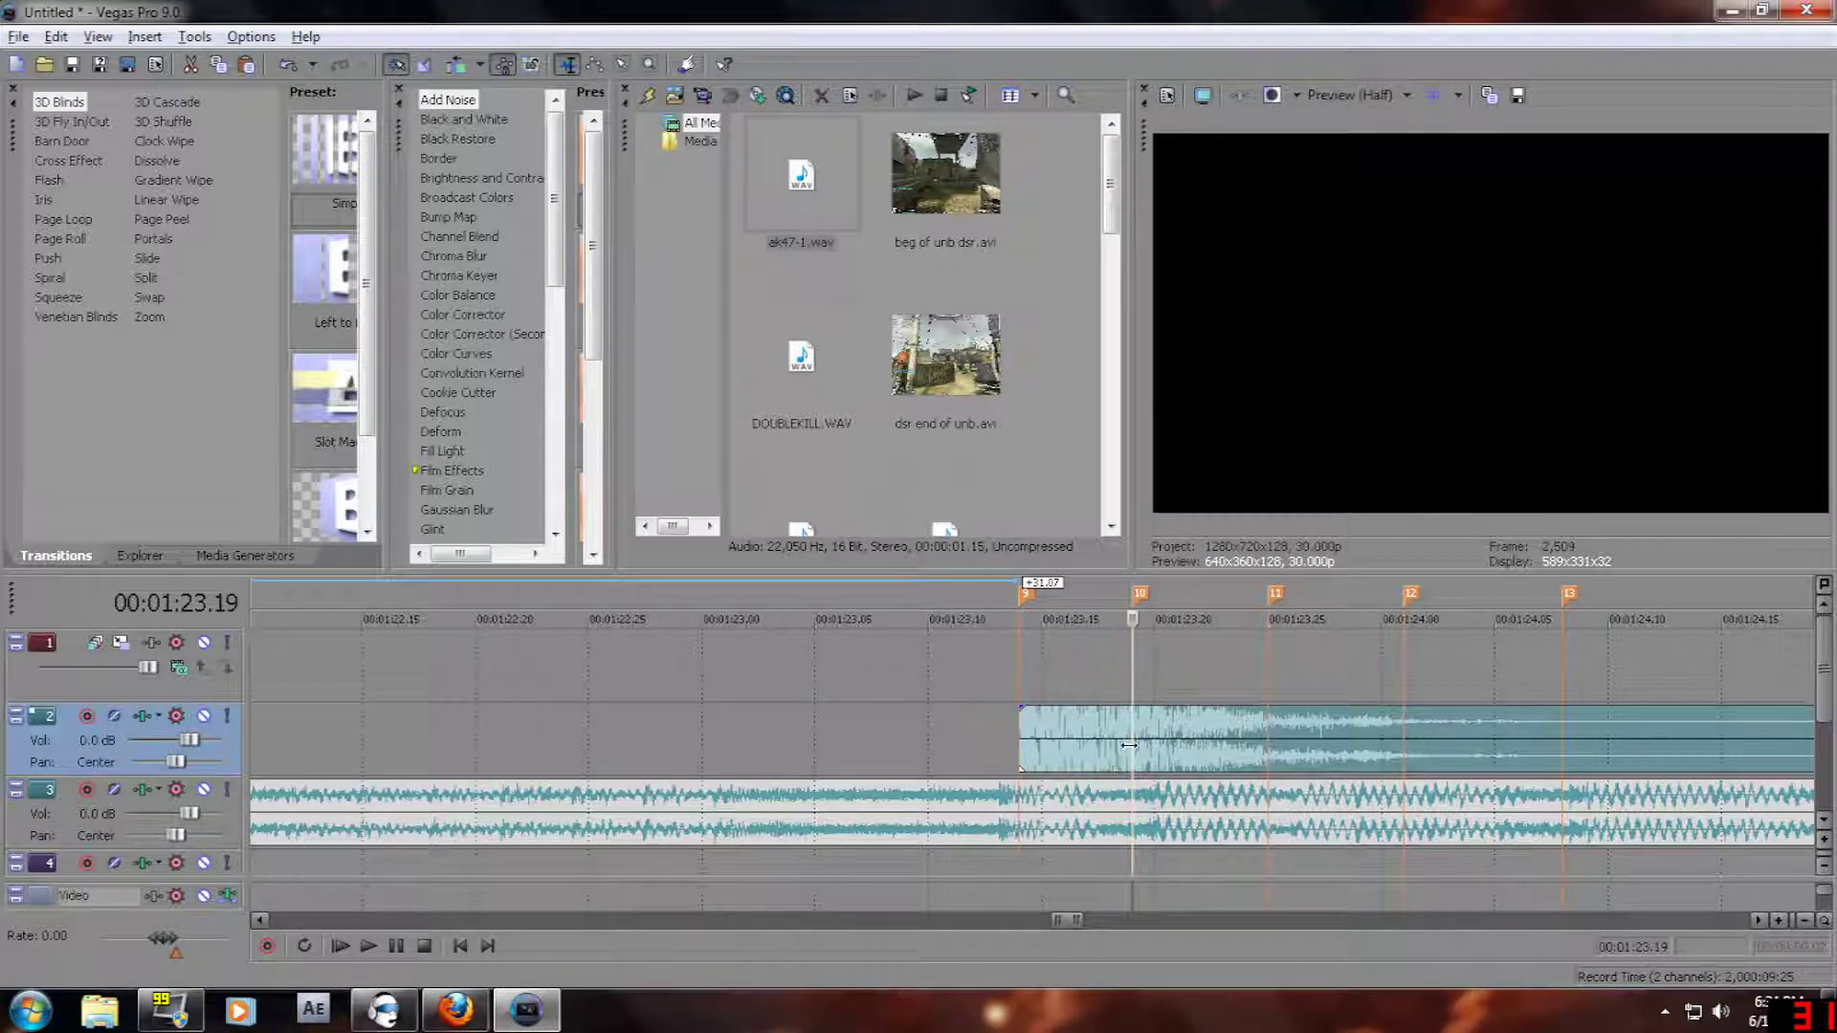
right_click(1175, 761)
click(1210, 456)
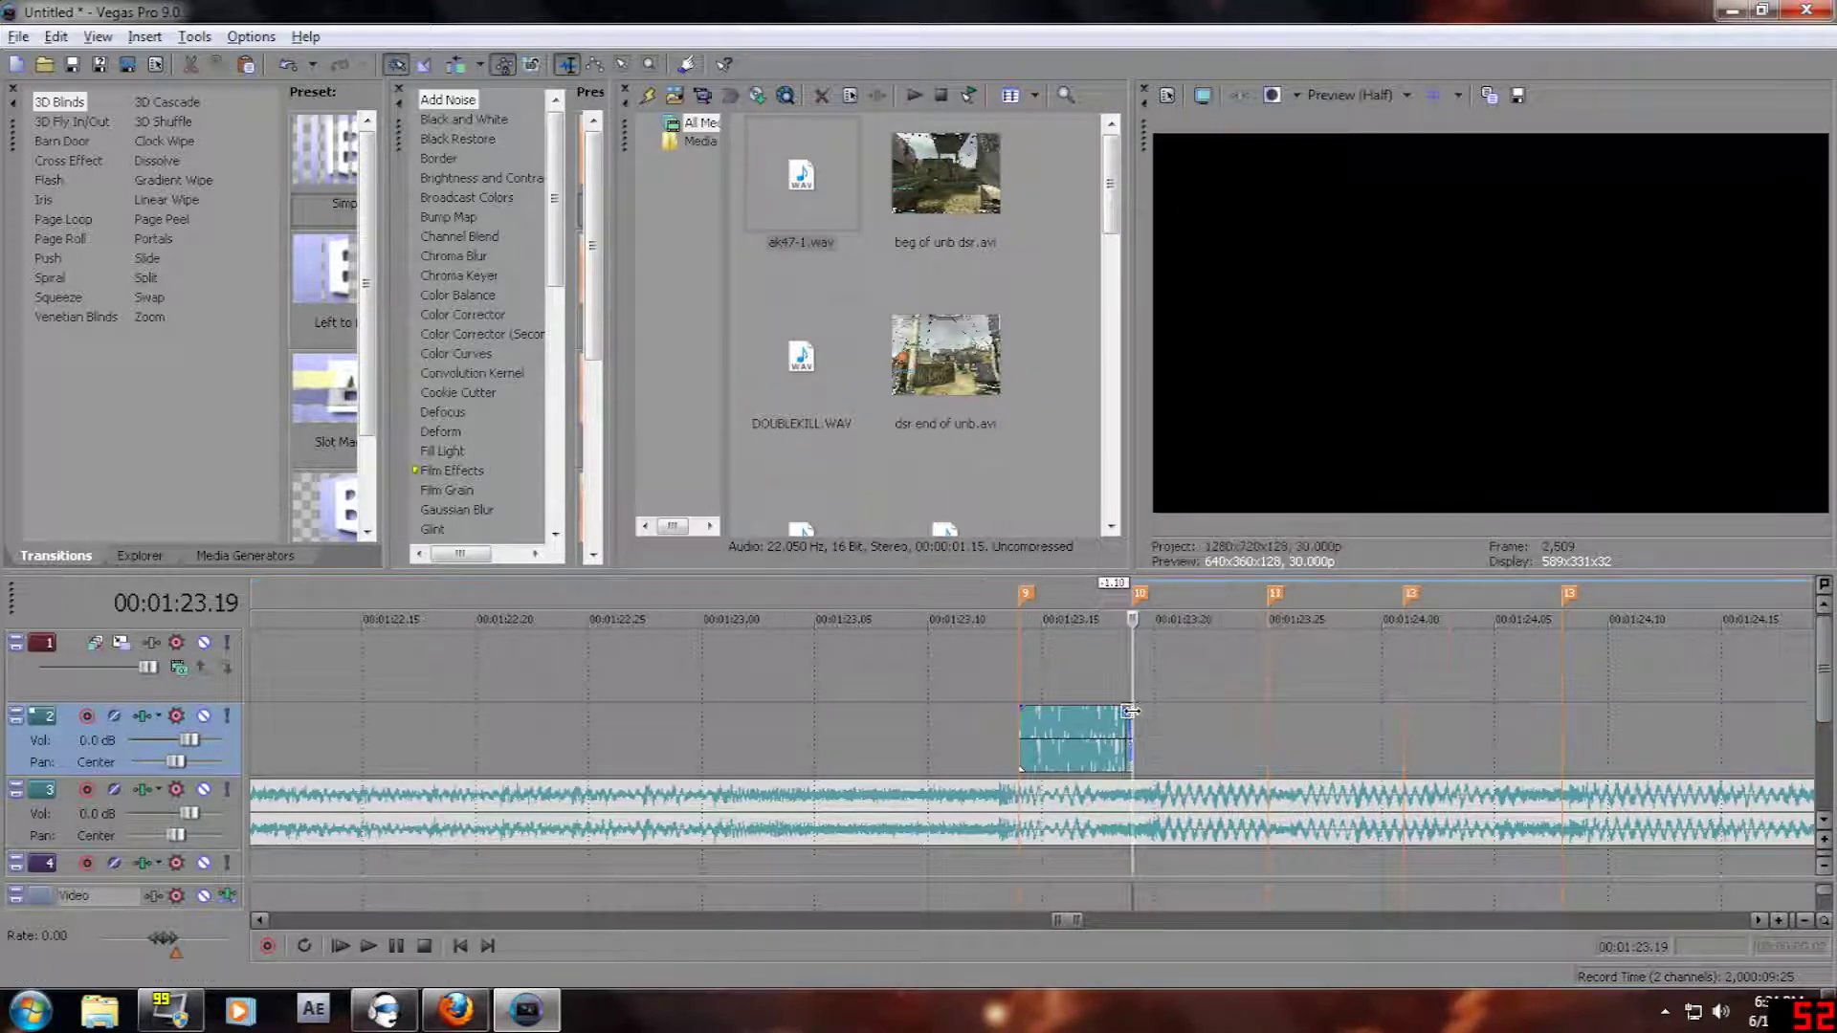
drag(1130, 711, 1021, 710)
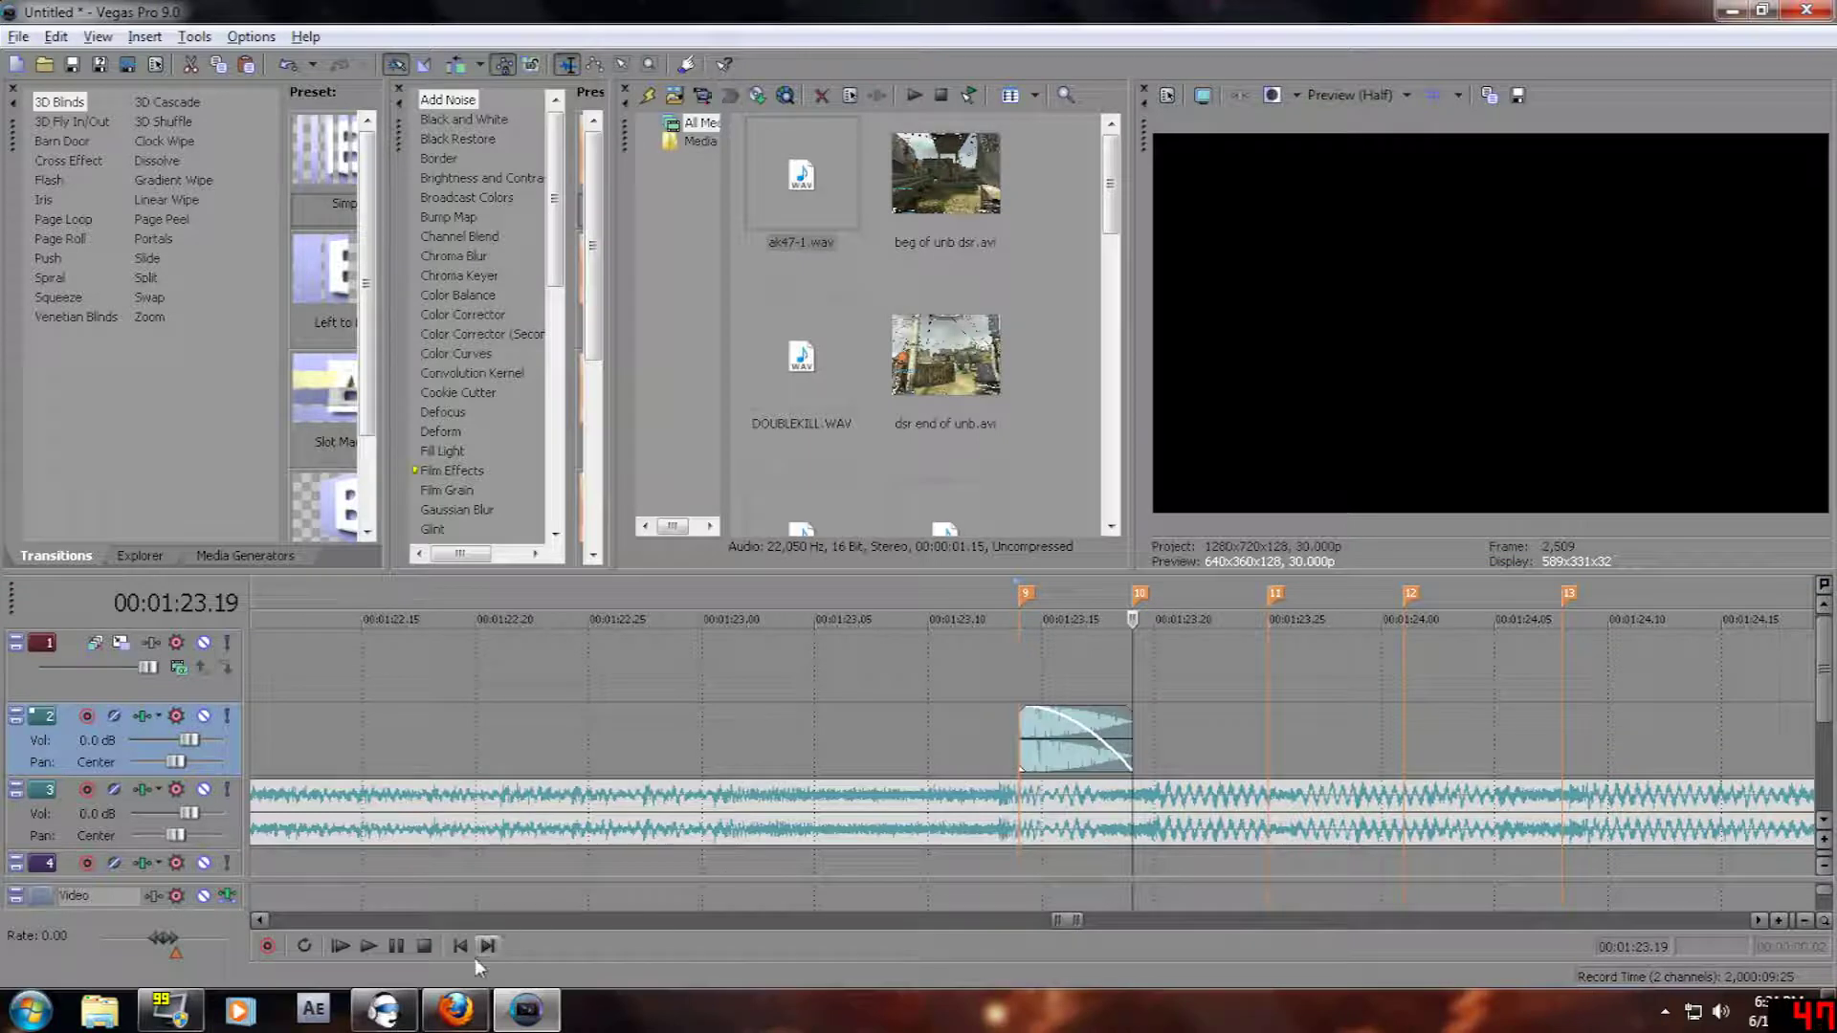
- Play the shortened gunshot against the music from 00:01:23.14
click(397, 947)
click(1012, 754)
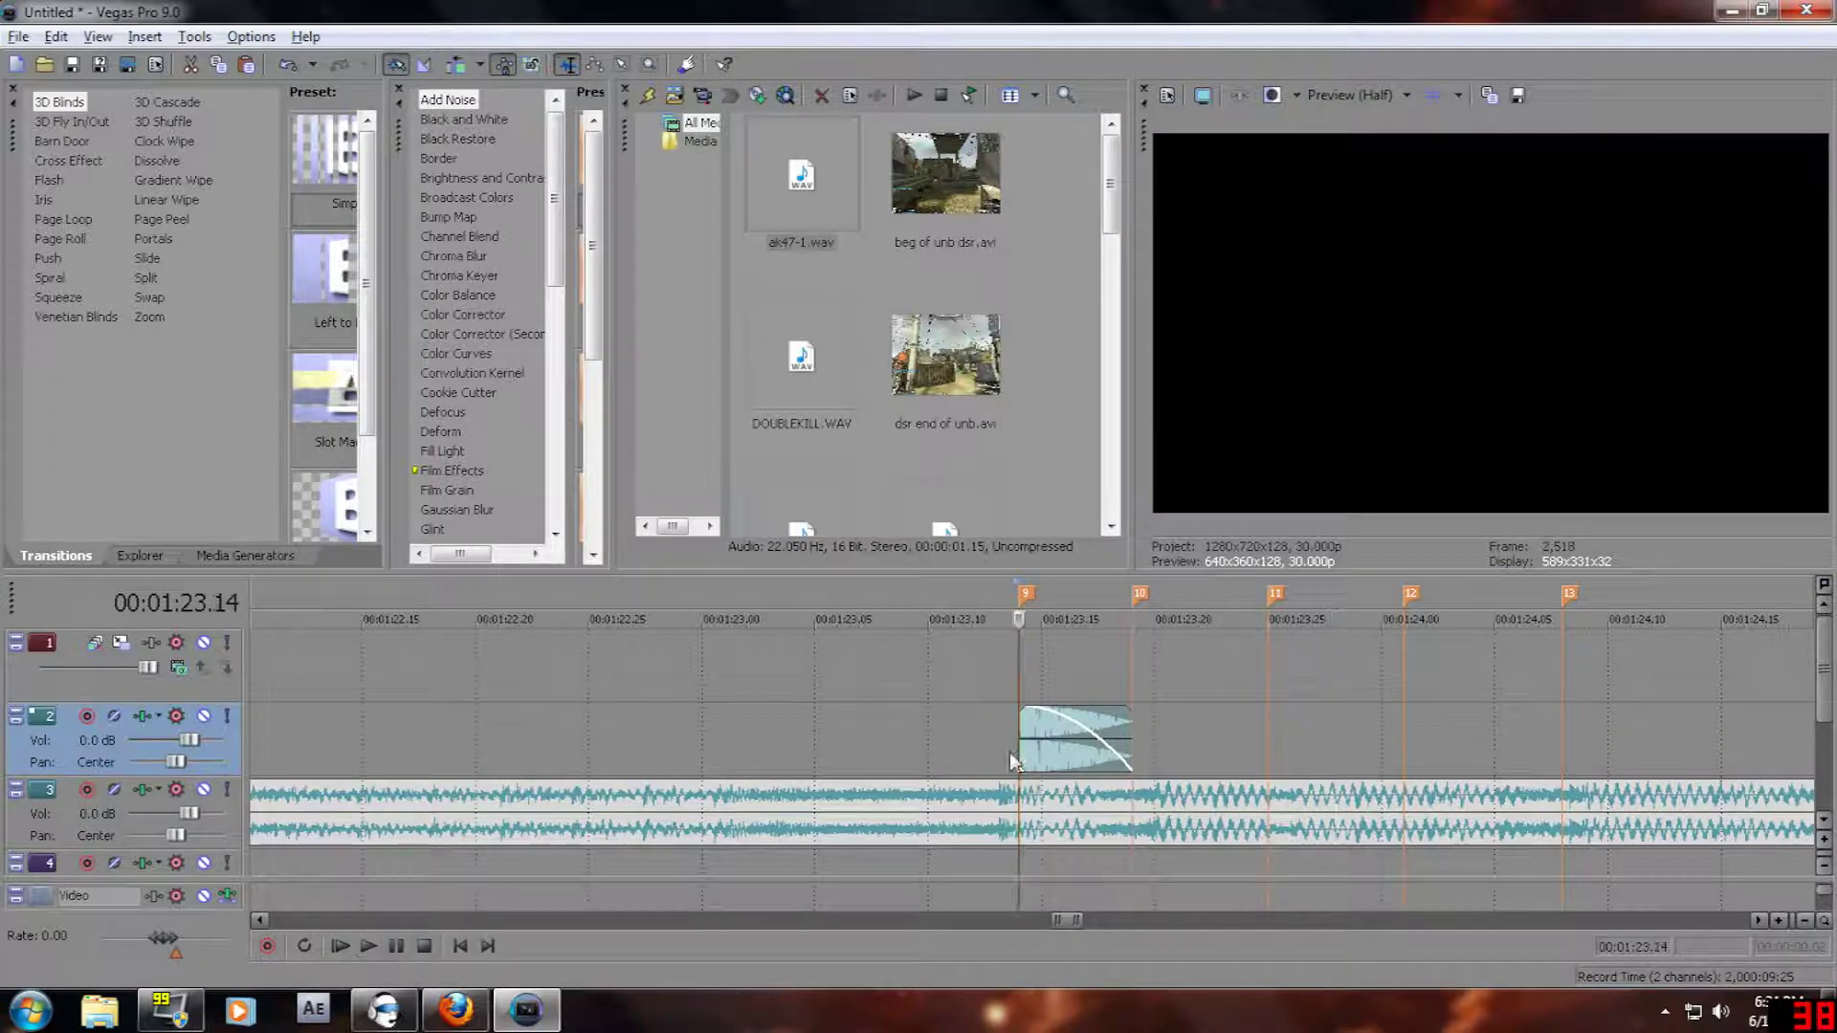
click(369, 947)
click(396, 946)
- Copy the faded gunshot event and paste it on track 2 at markers 10 and 11
right_click(1038, 744)
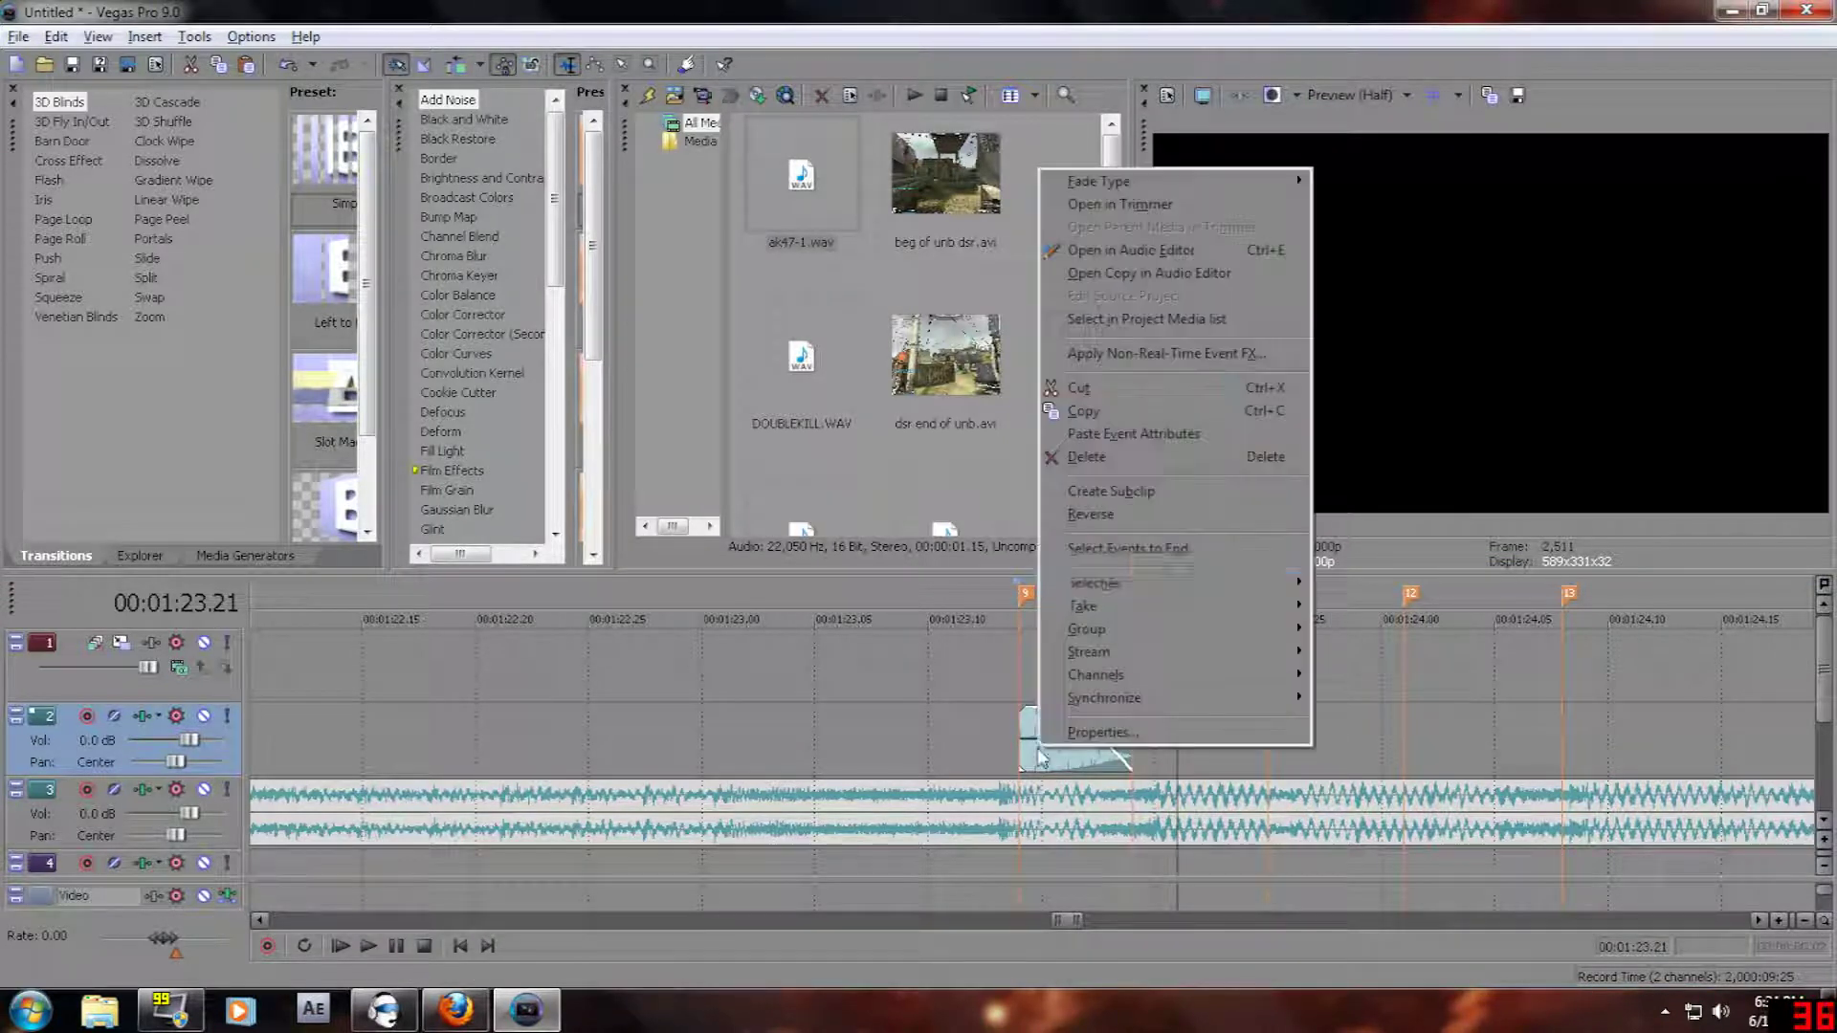
click(1116, 414)
click(1168, 727)
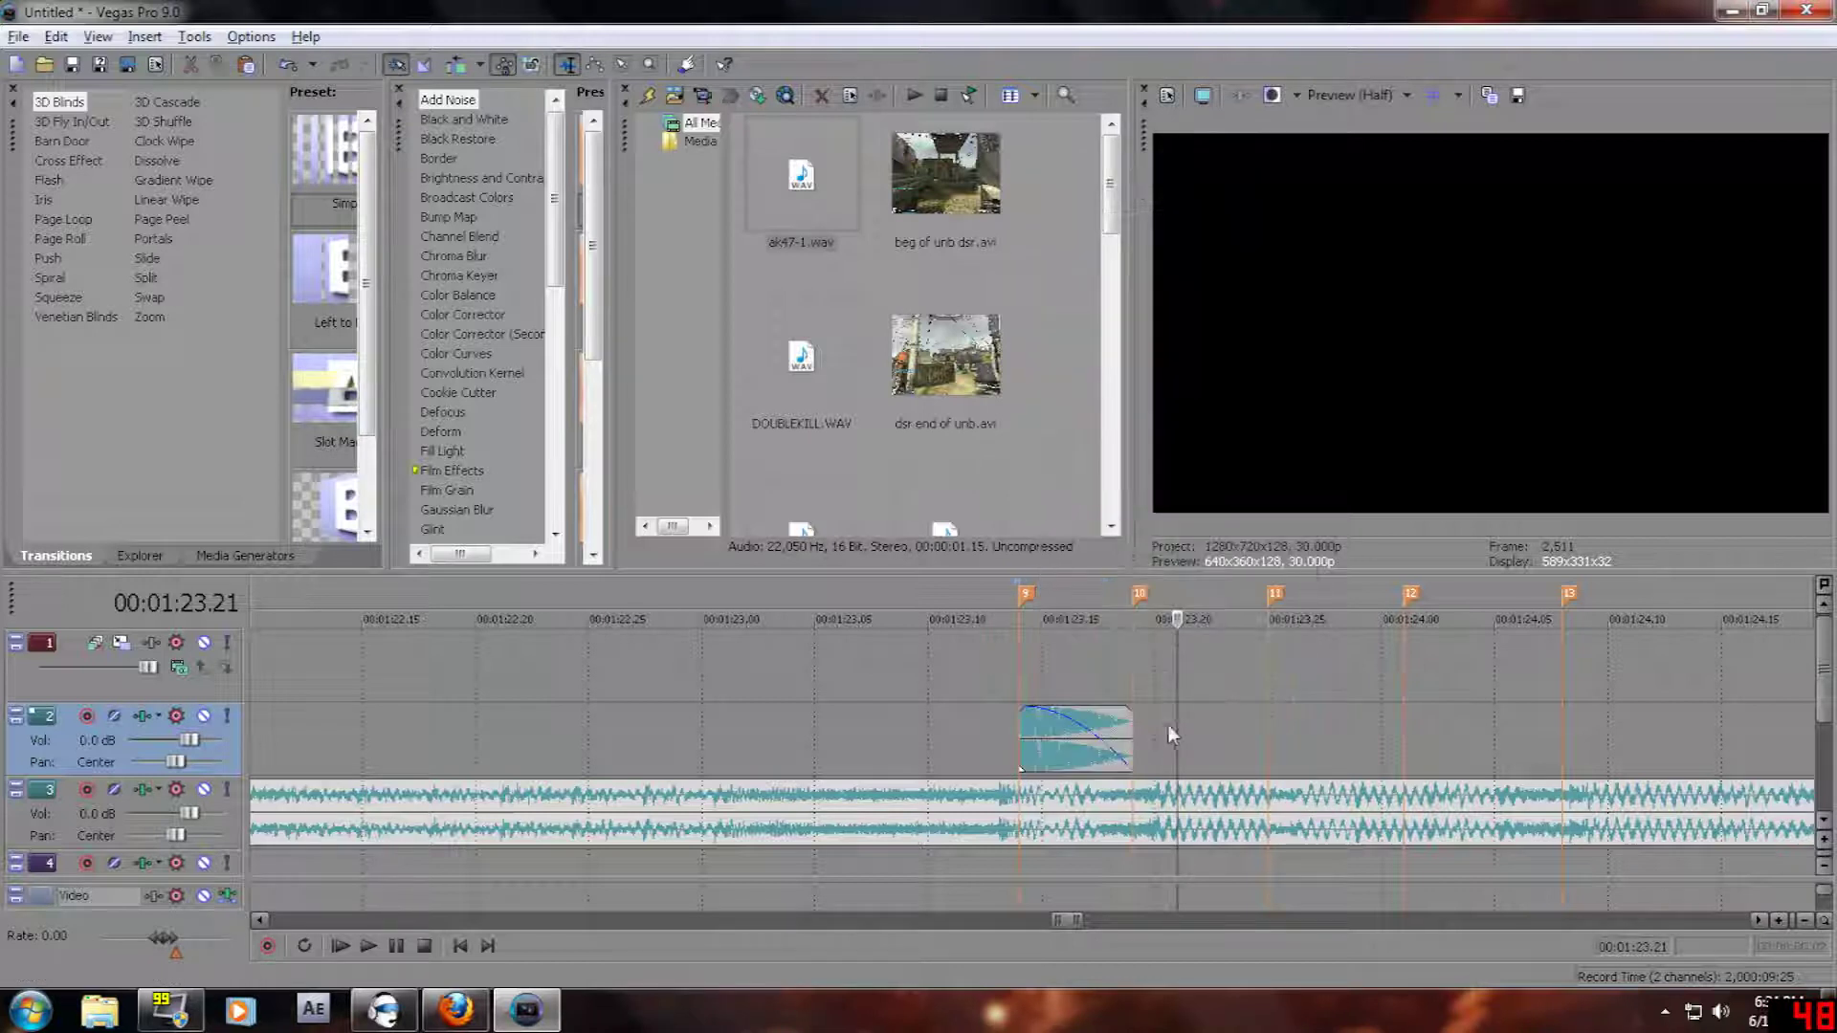
click(1126, 726)
right_click(1037, 742)
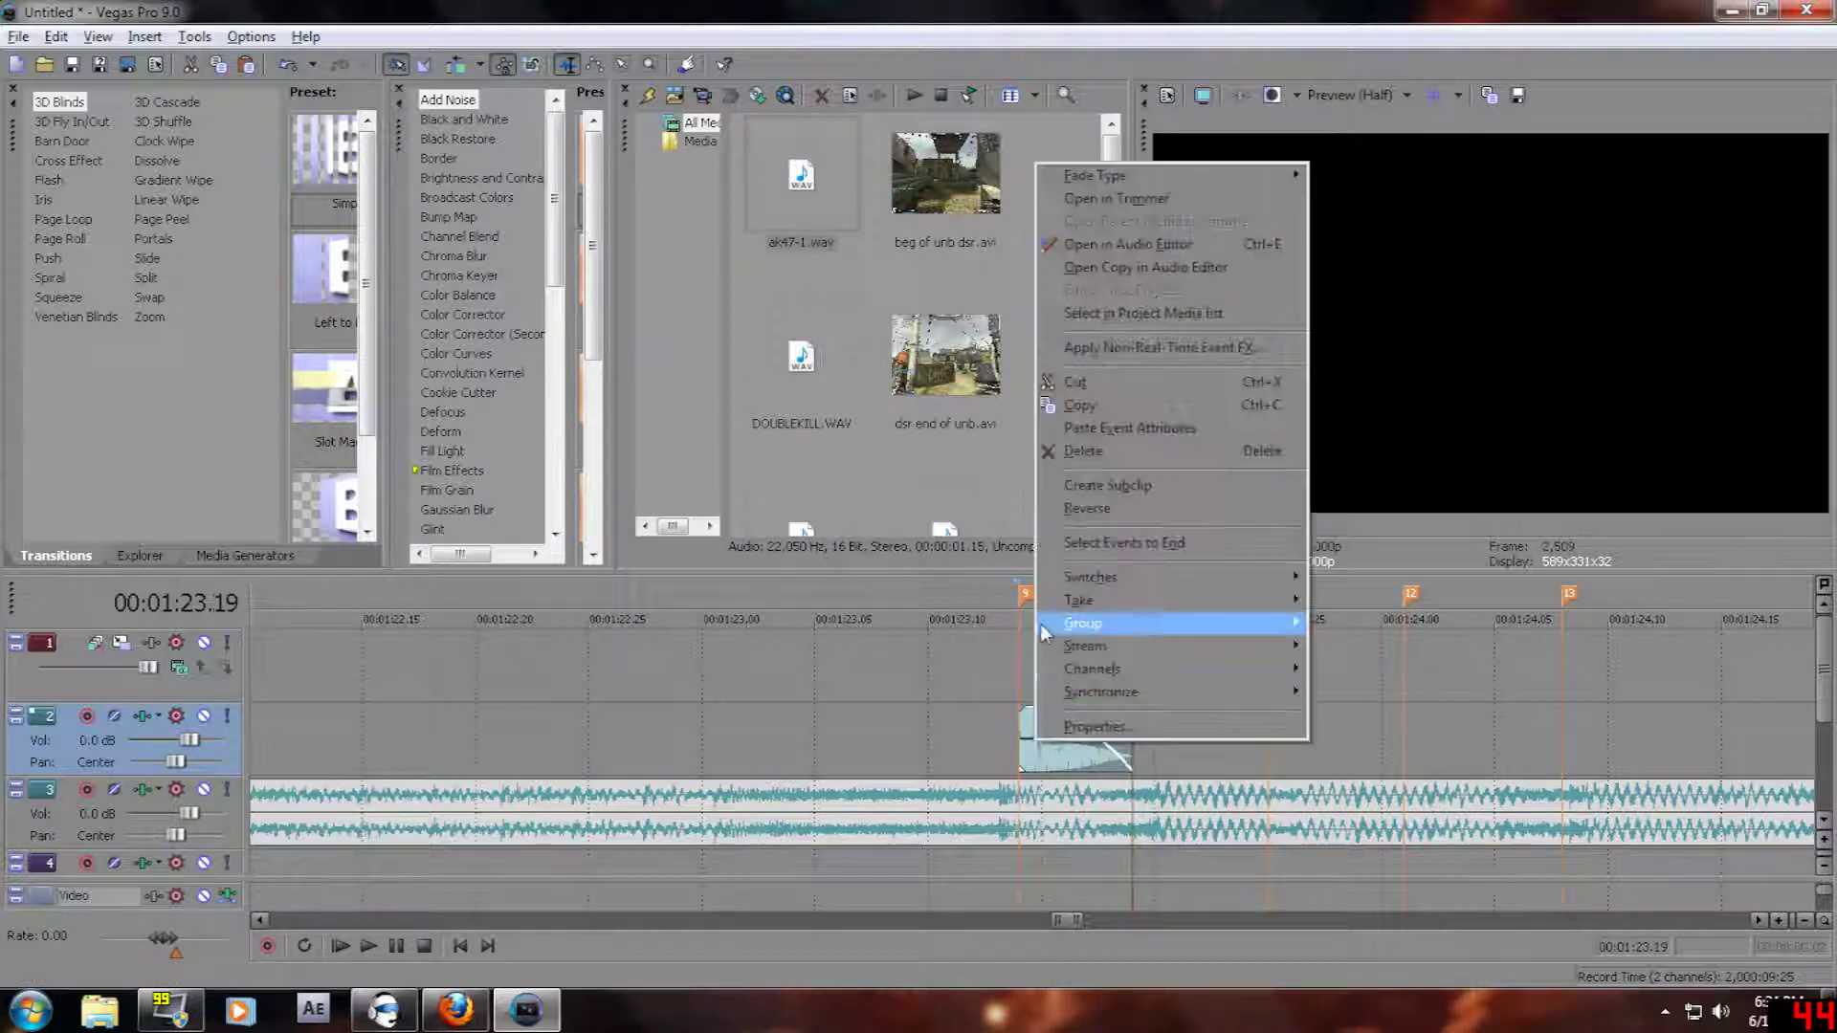
click(1085, 409)
right_click(1140, 737)
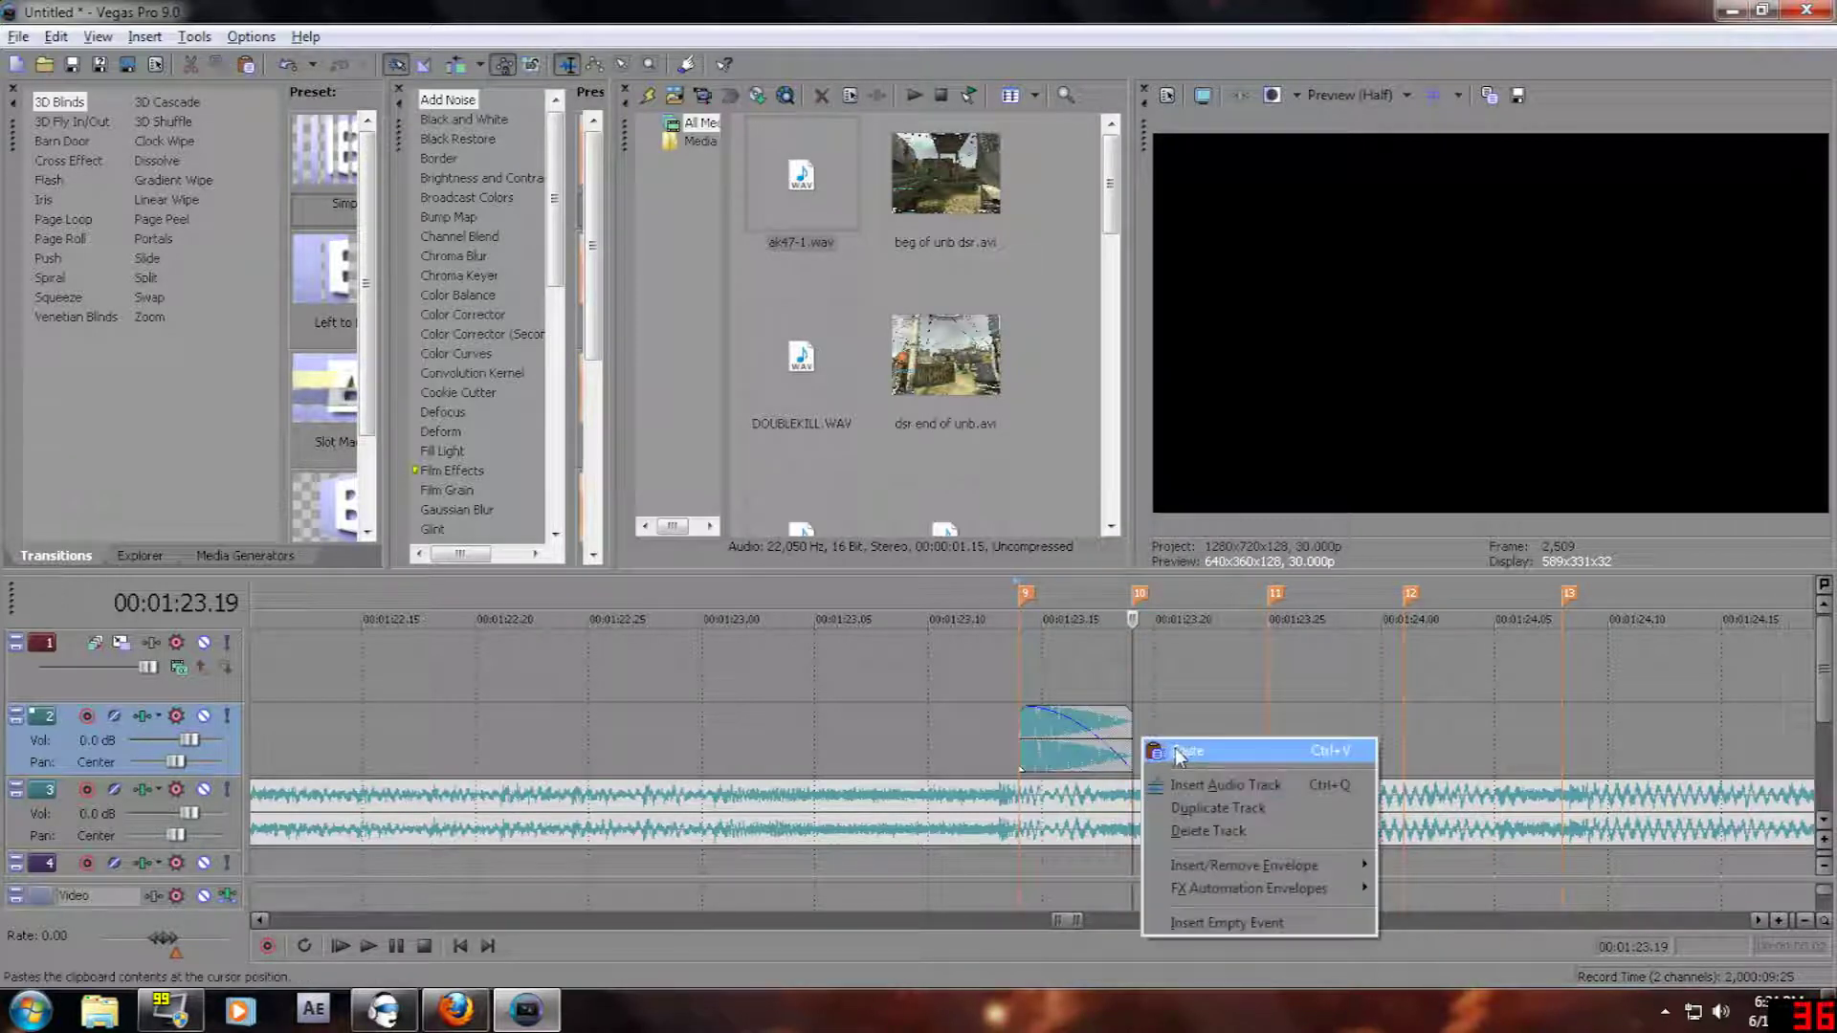
click(1244, 746)
key(ctrl+v)
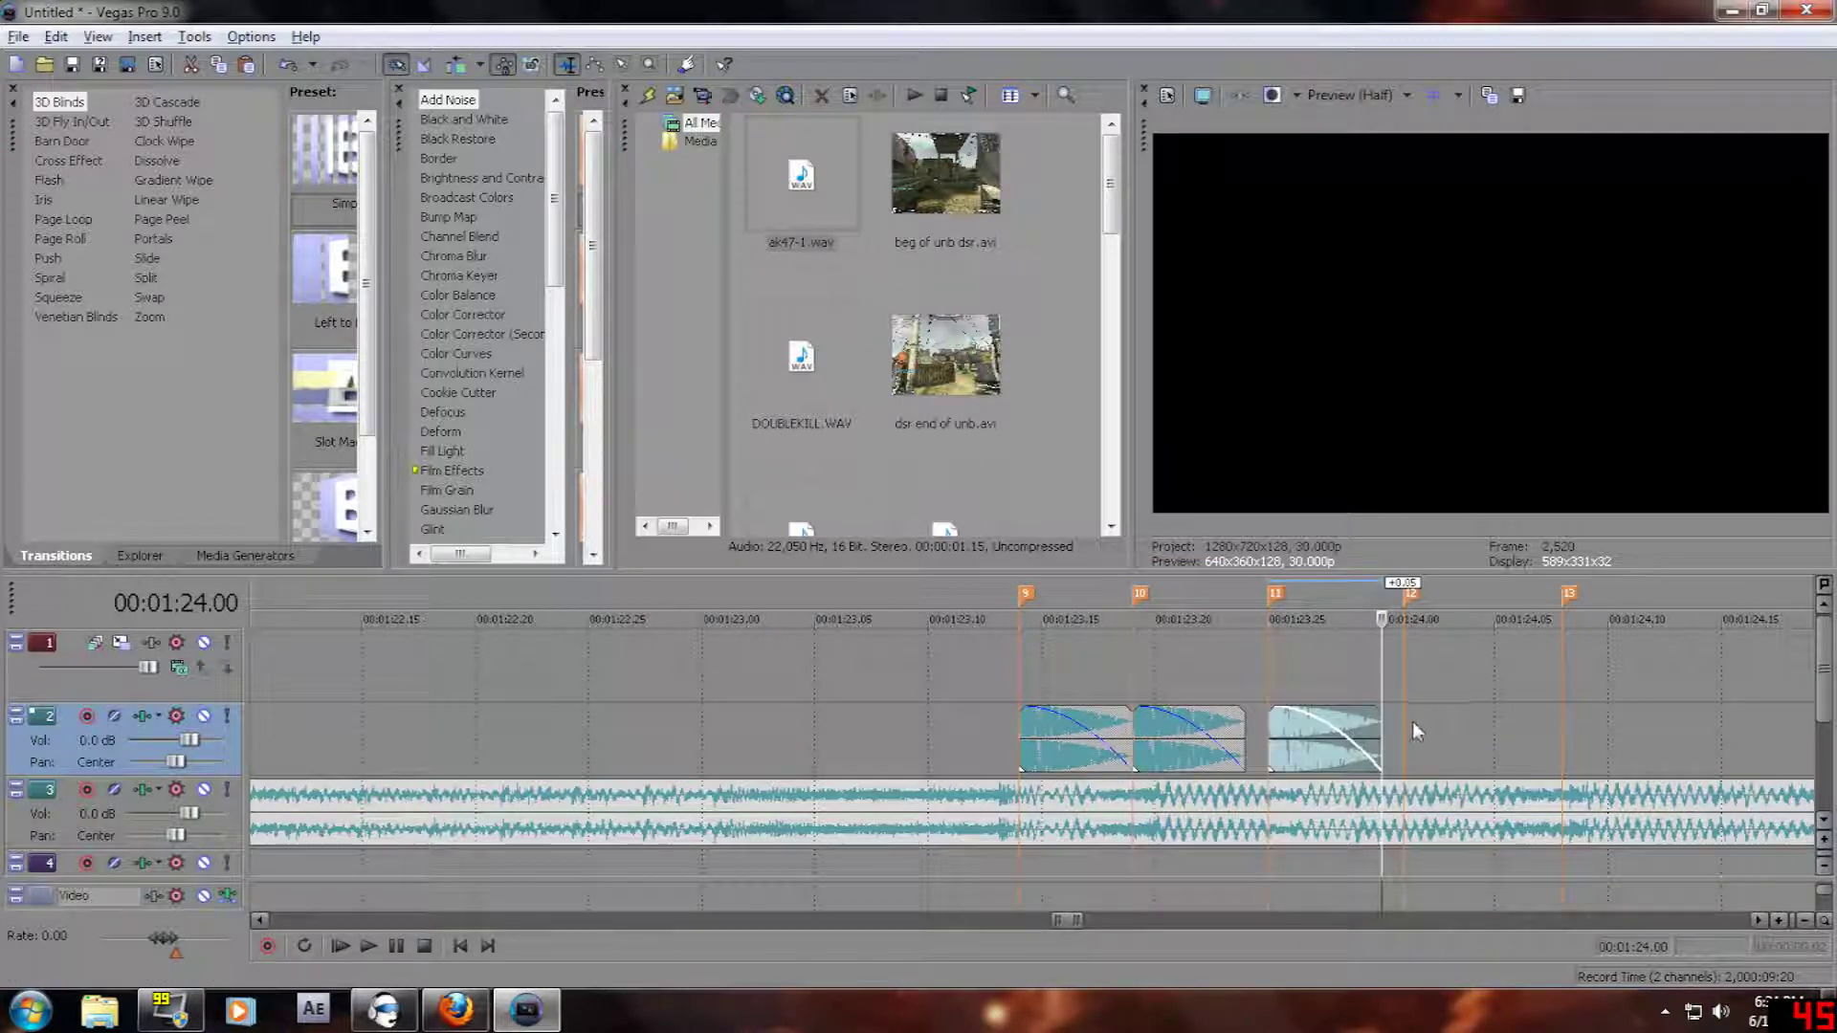
- Paste the gunshot event on track 2 at markers 12, 13, 14 and 15
click(1414, 732)
key(ctrl+v)
click(1570, 735)
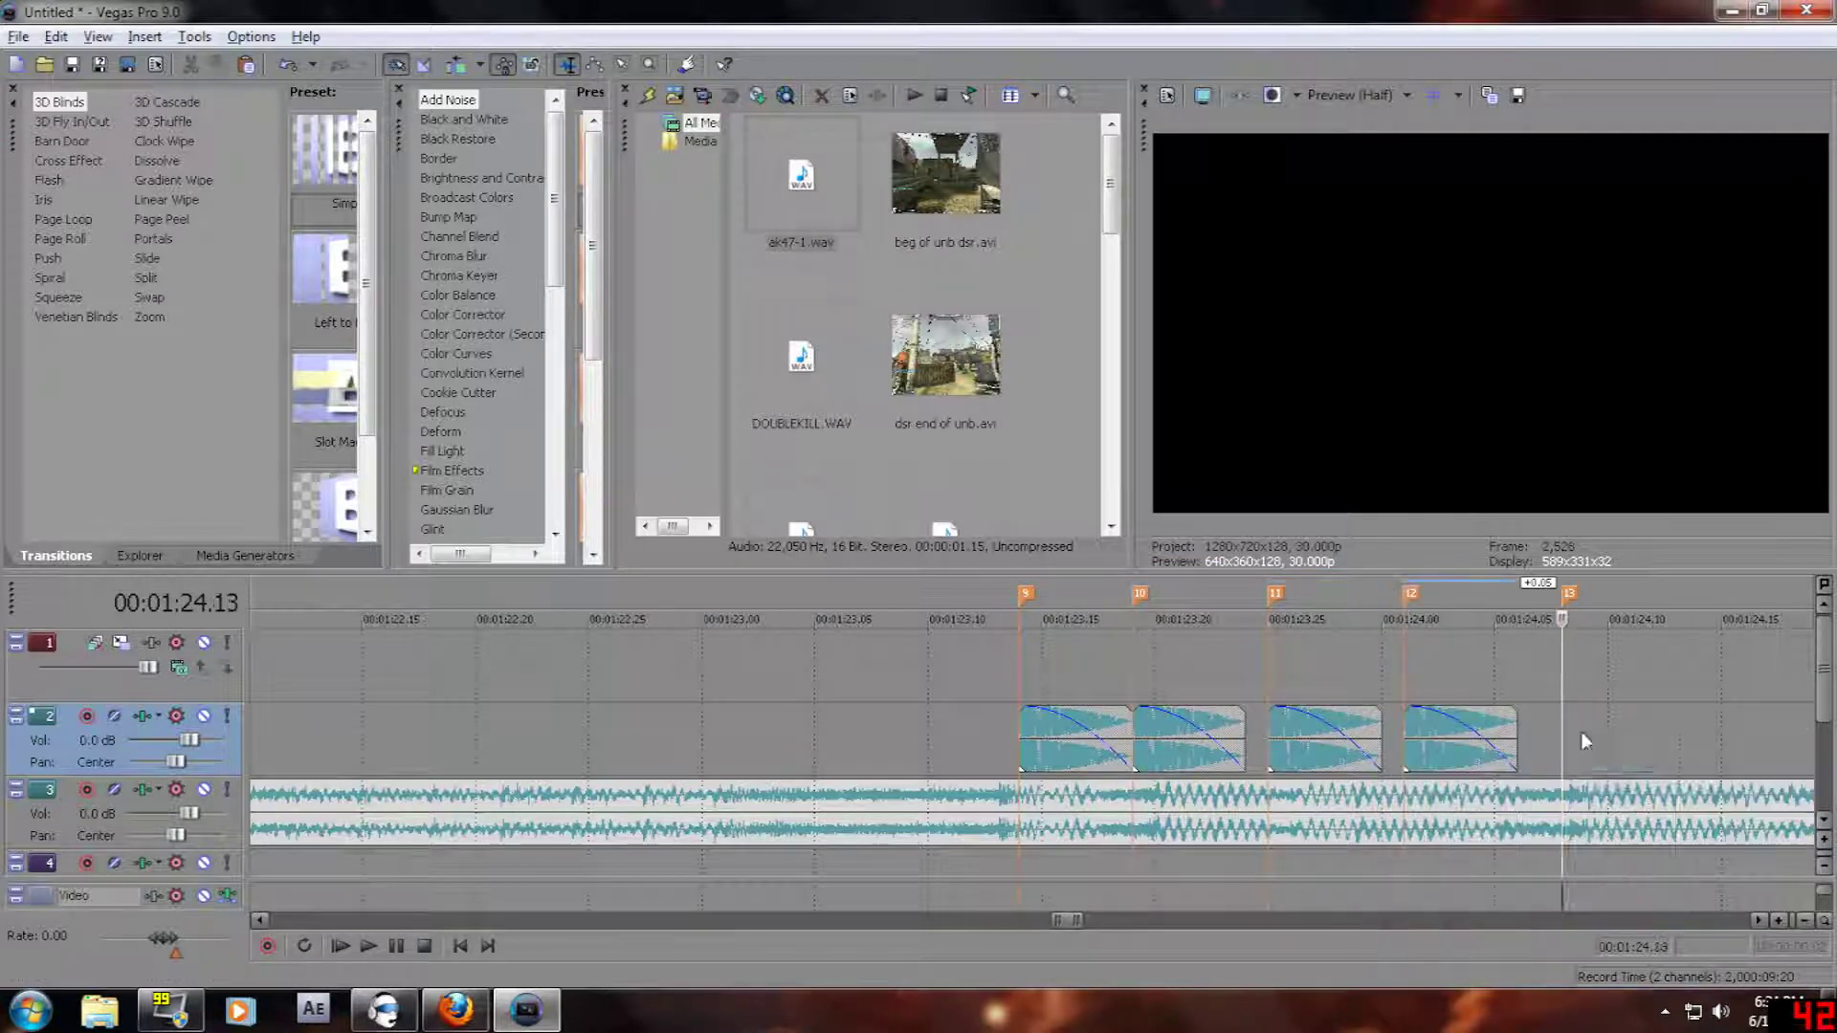
key(ctrl+v)
scroll(1531, 732, down, 3)
right_click(1073, 748)
click(1110, 756)
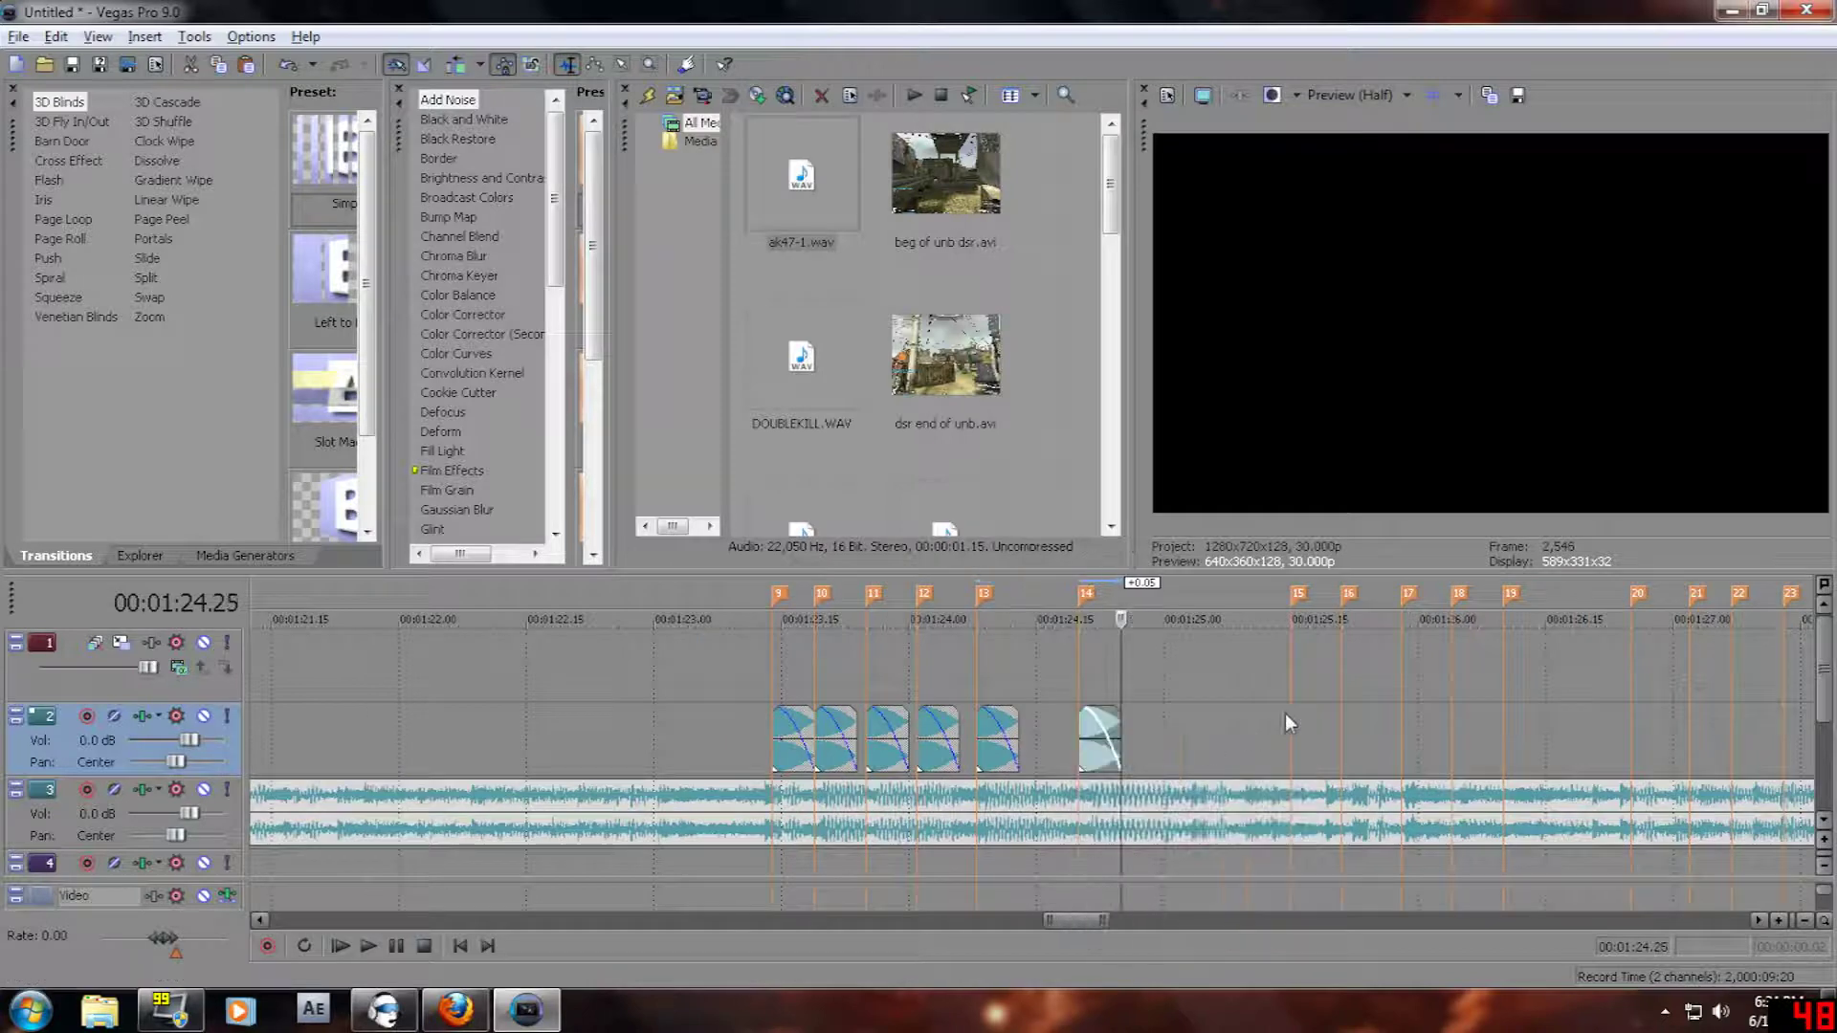
click(1297, 732)
key(ctrl+v)
- Paste the gunshot event on track 2 at markers 16, 17, 18 and 19
click(1344, 733)
key(ctrl+v)
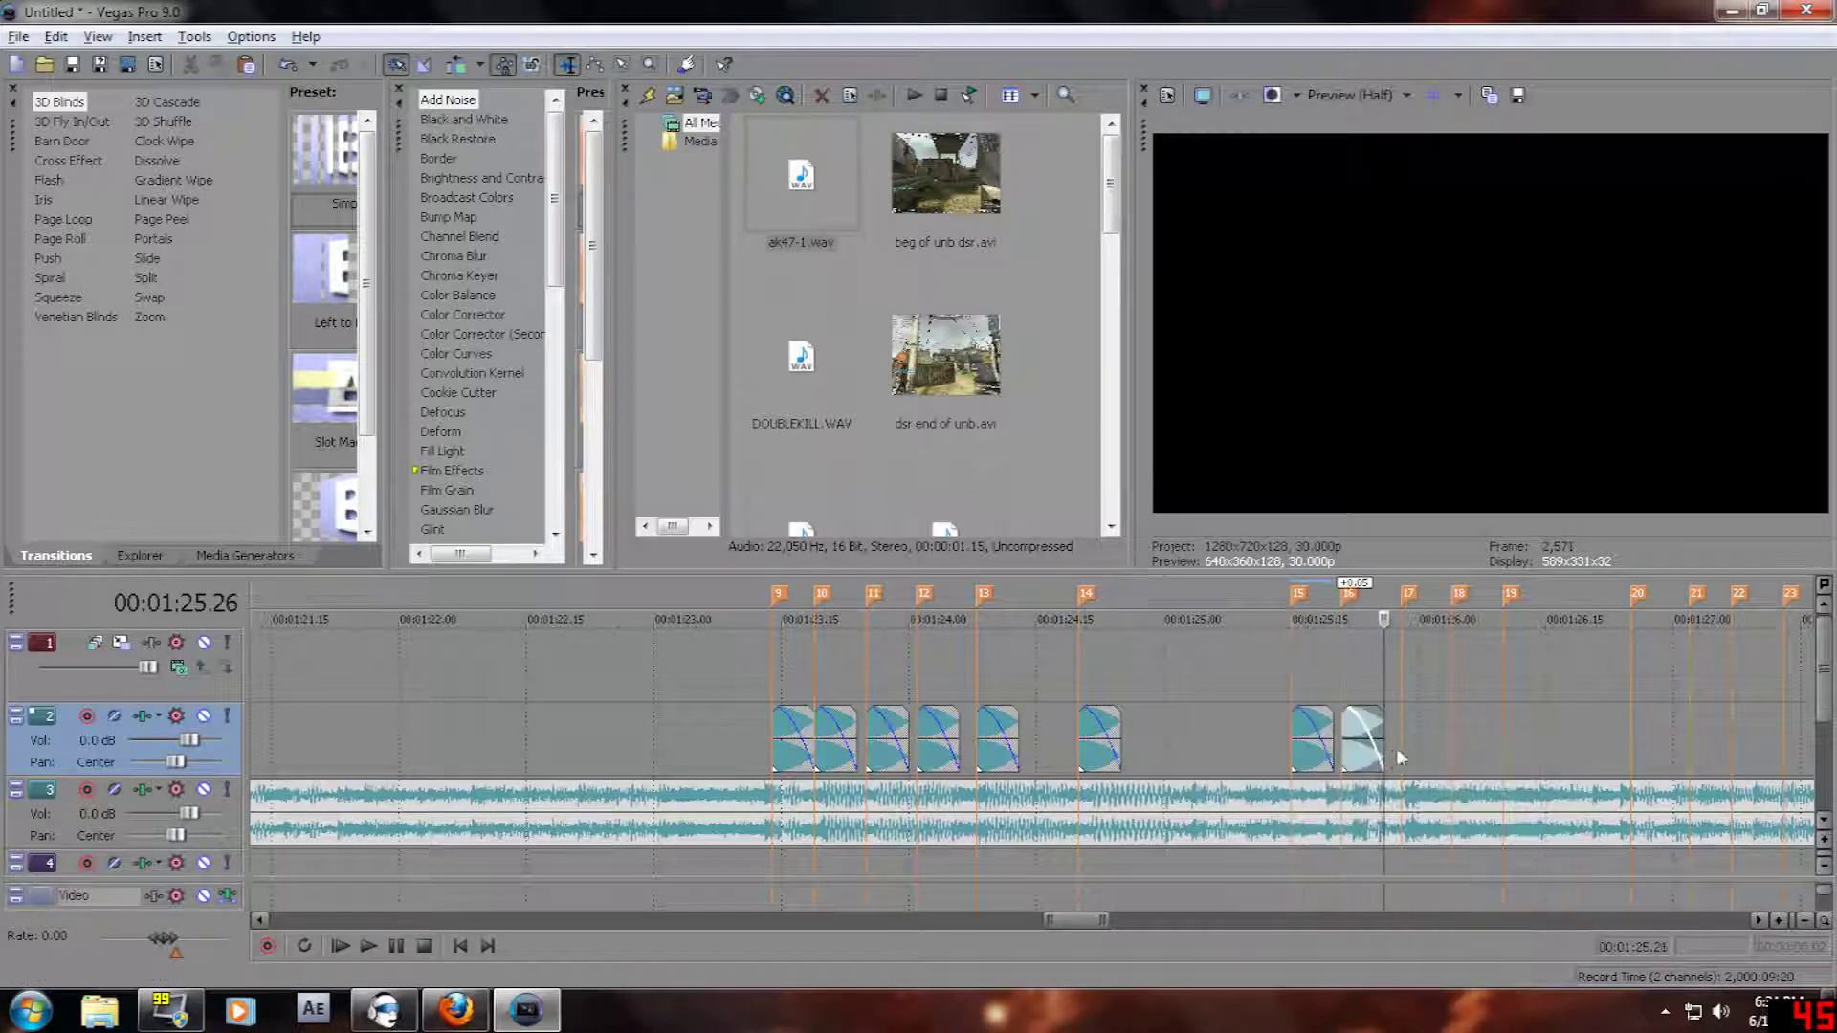
click(1403, 739)
key(ctrl+v)
click(1455, 733)
right_click(1454, 733)
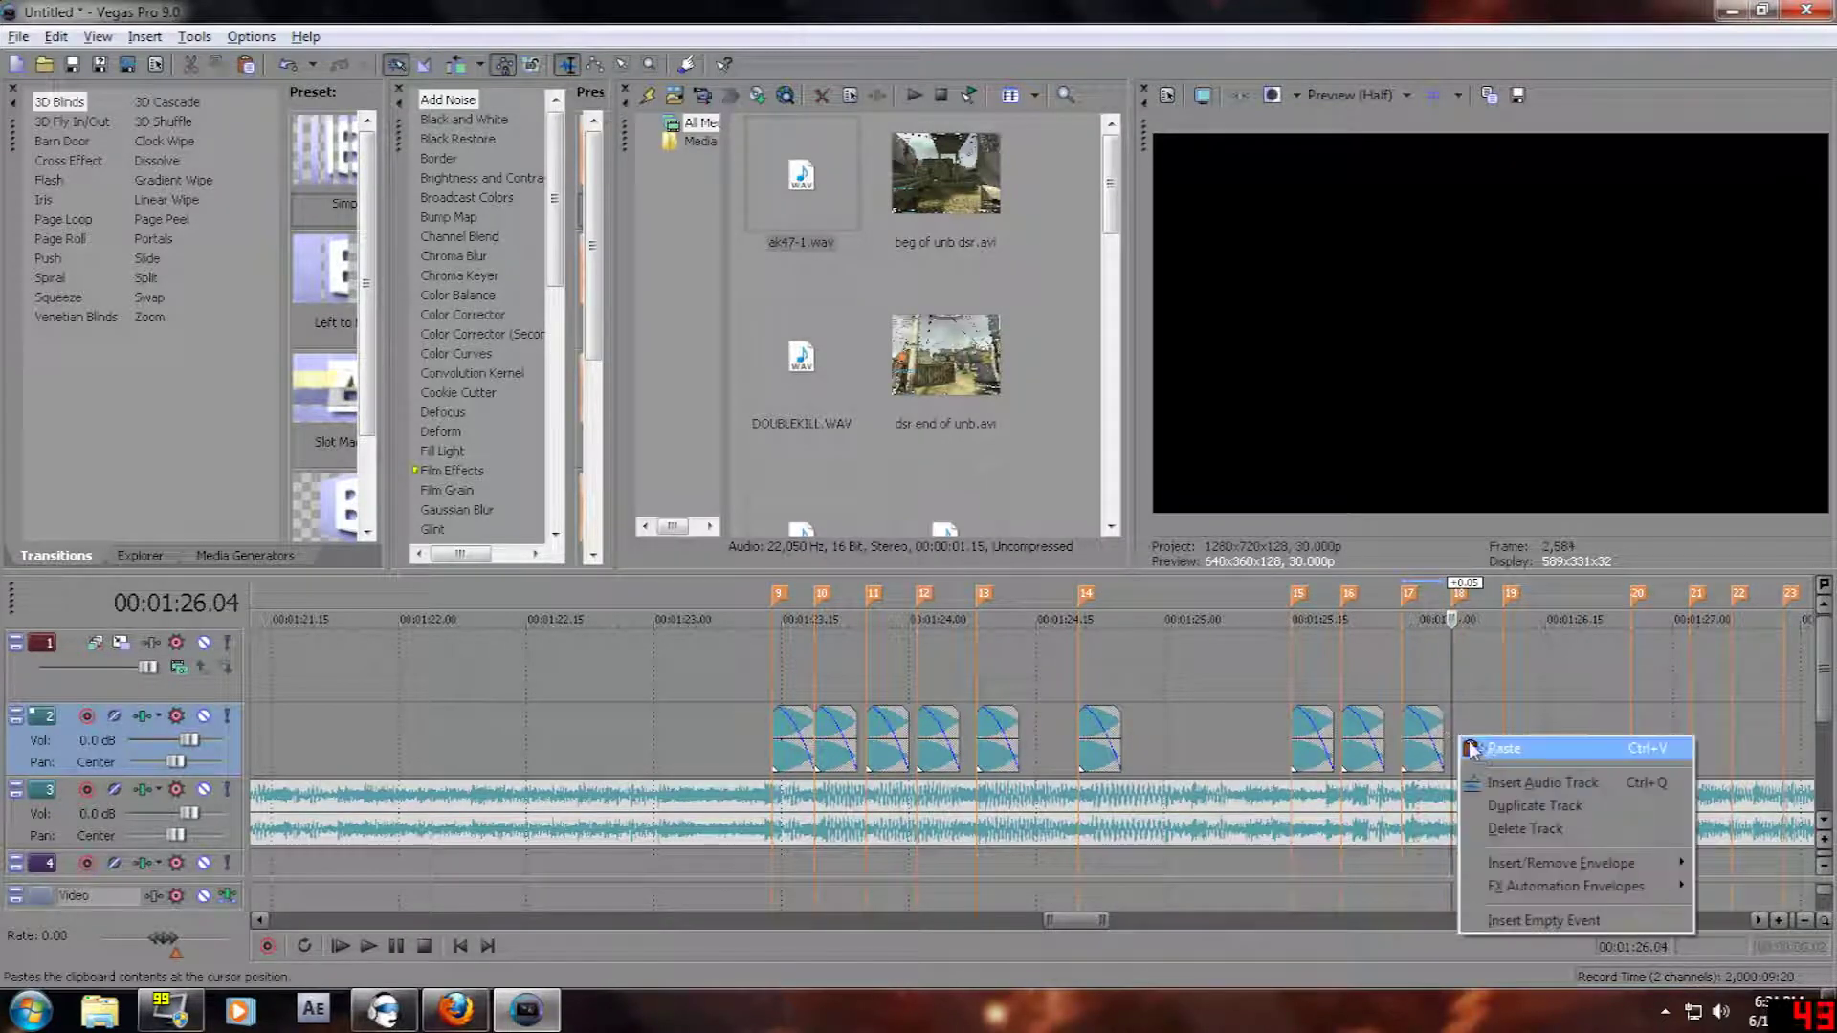
click(1491, 747)
click(1508, 739)
right_click(1508, 739)
click(1524, 754)
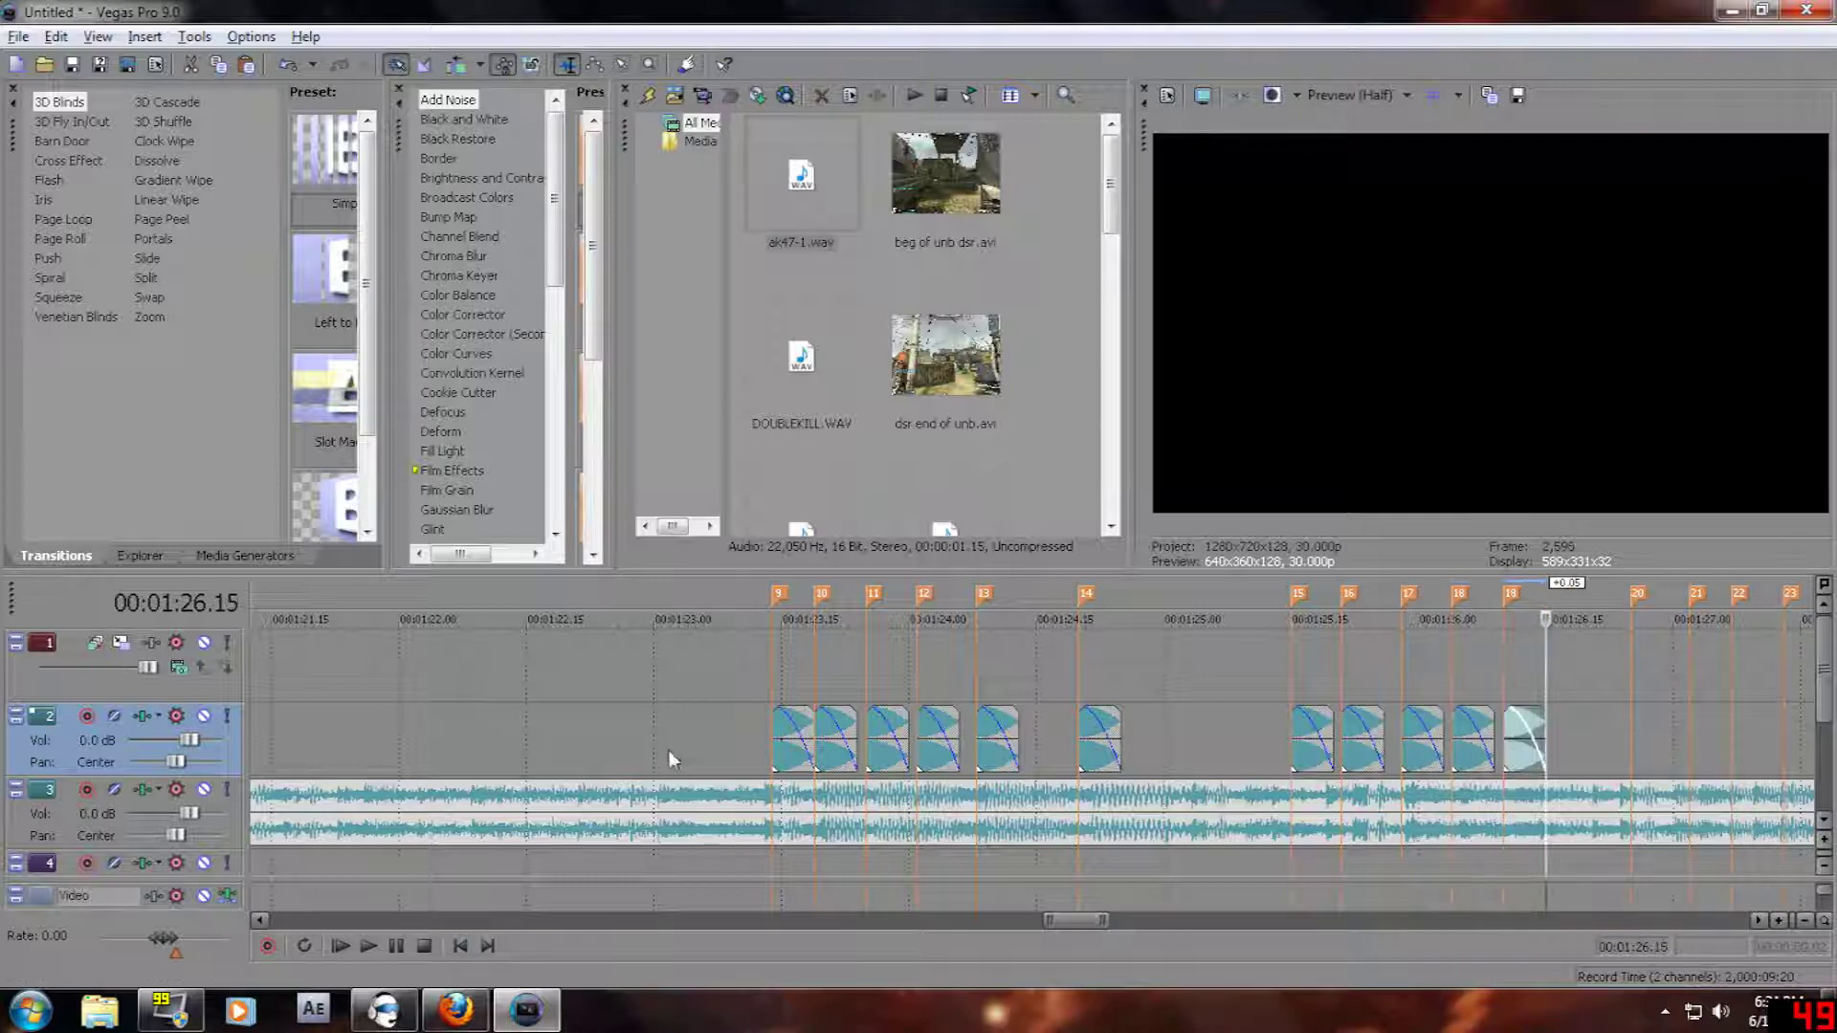
- Play the gunshot sequence with the music from shortly before marker 9
click(668, 750)
click(404, 947)
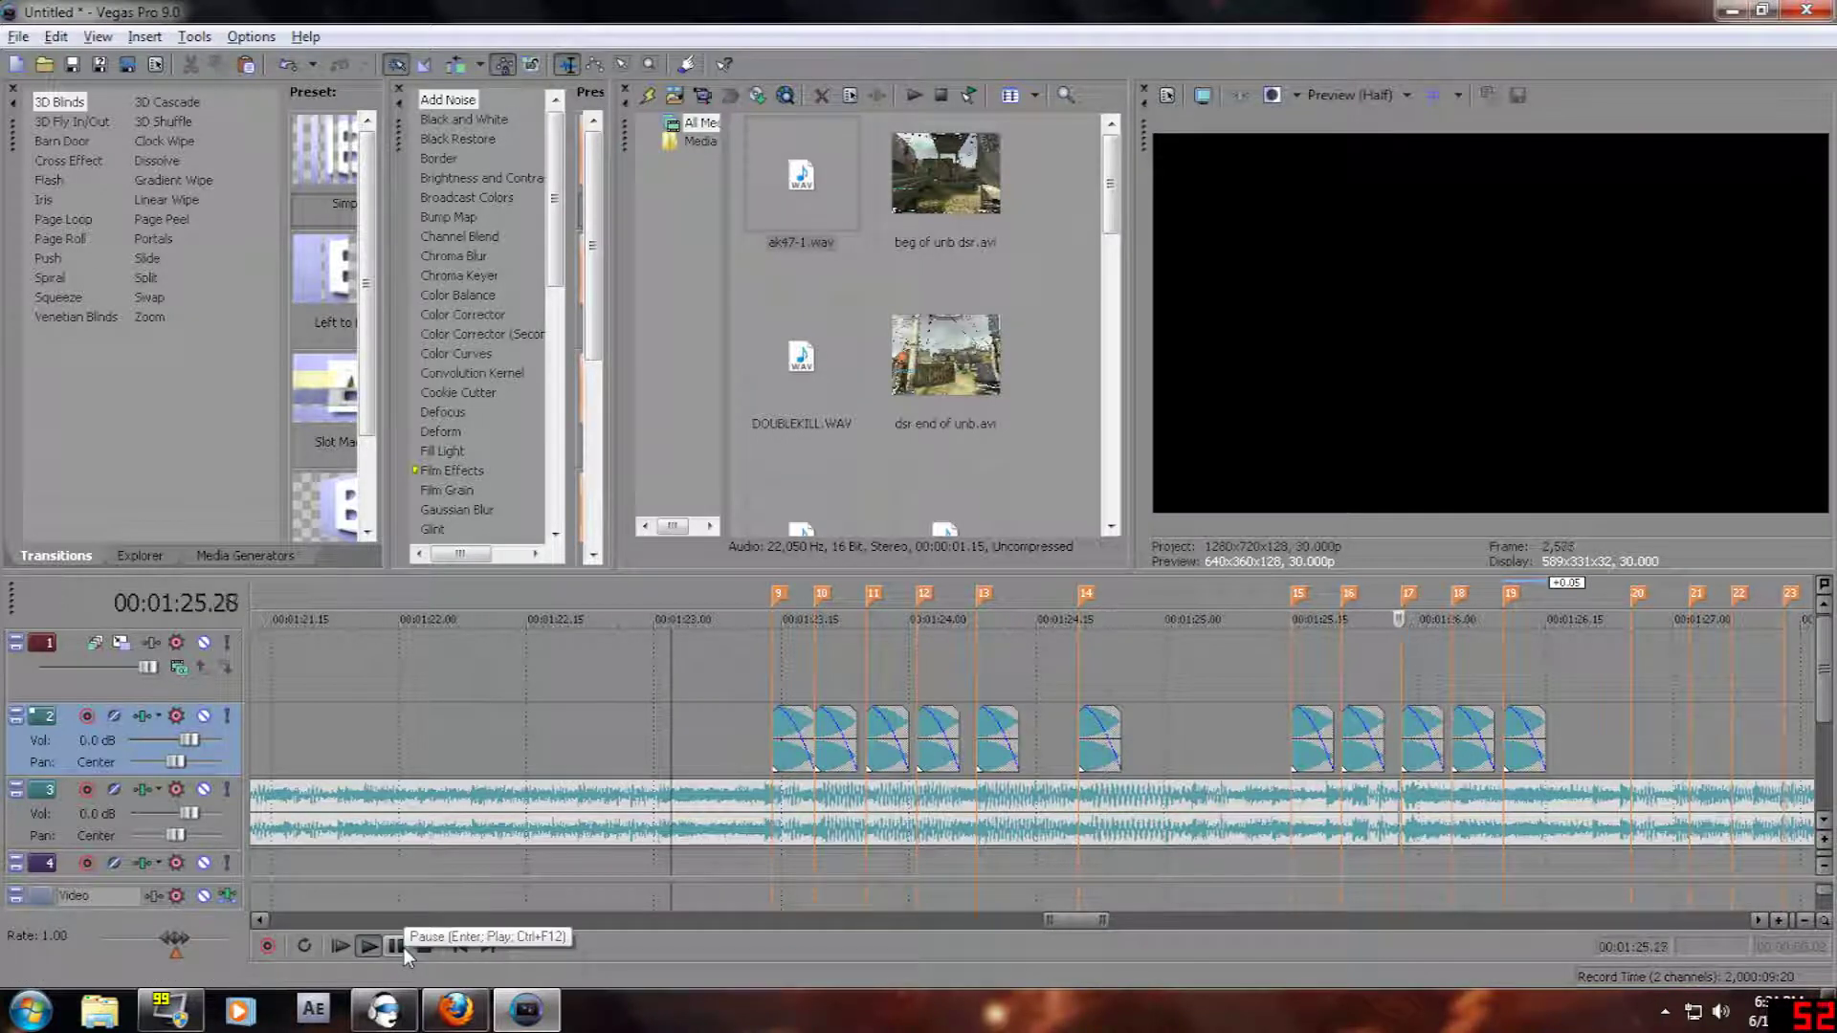
click(404, 947)
- Lower track 2's volume to -11.4 dB, resume playback and raise the volume to -1.3 dB
drag(166, 751, 156, 752)
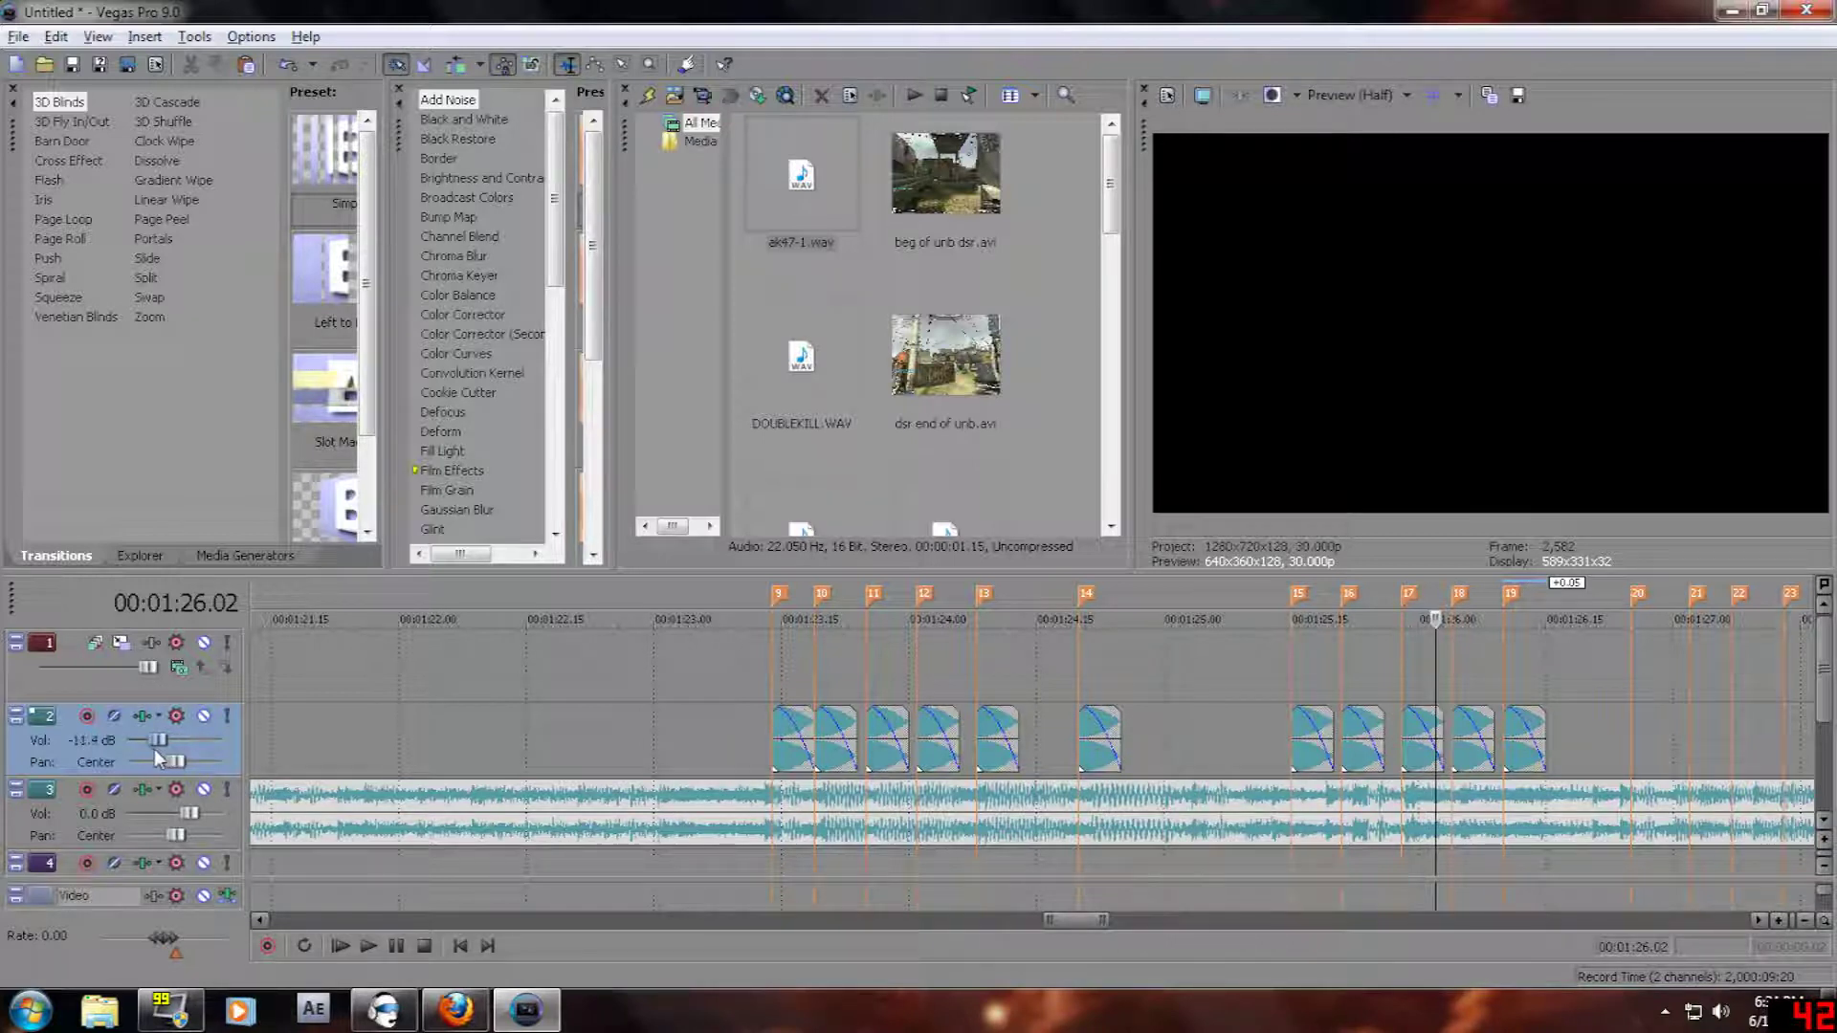
click(369, 947)
drag(160, 742, 188, 743)
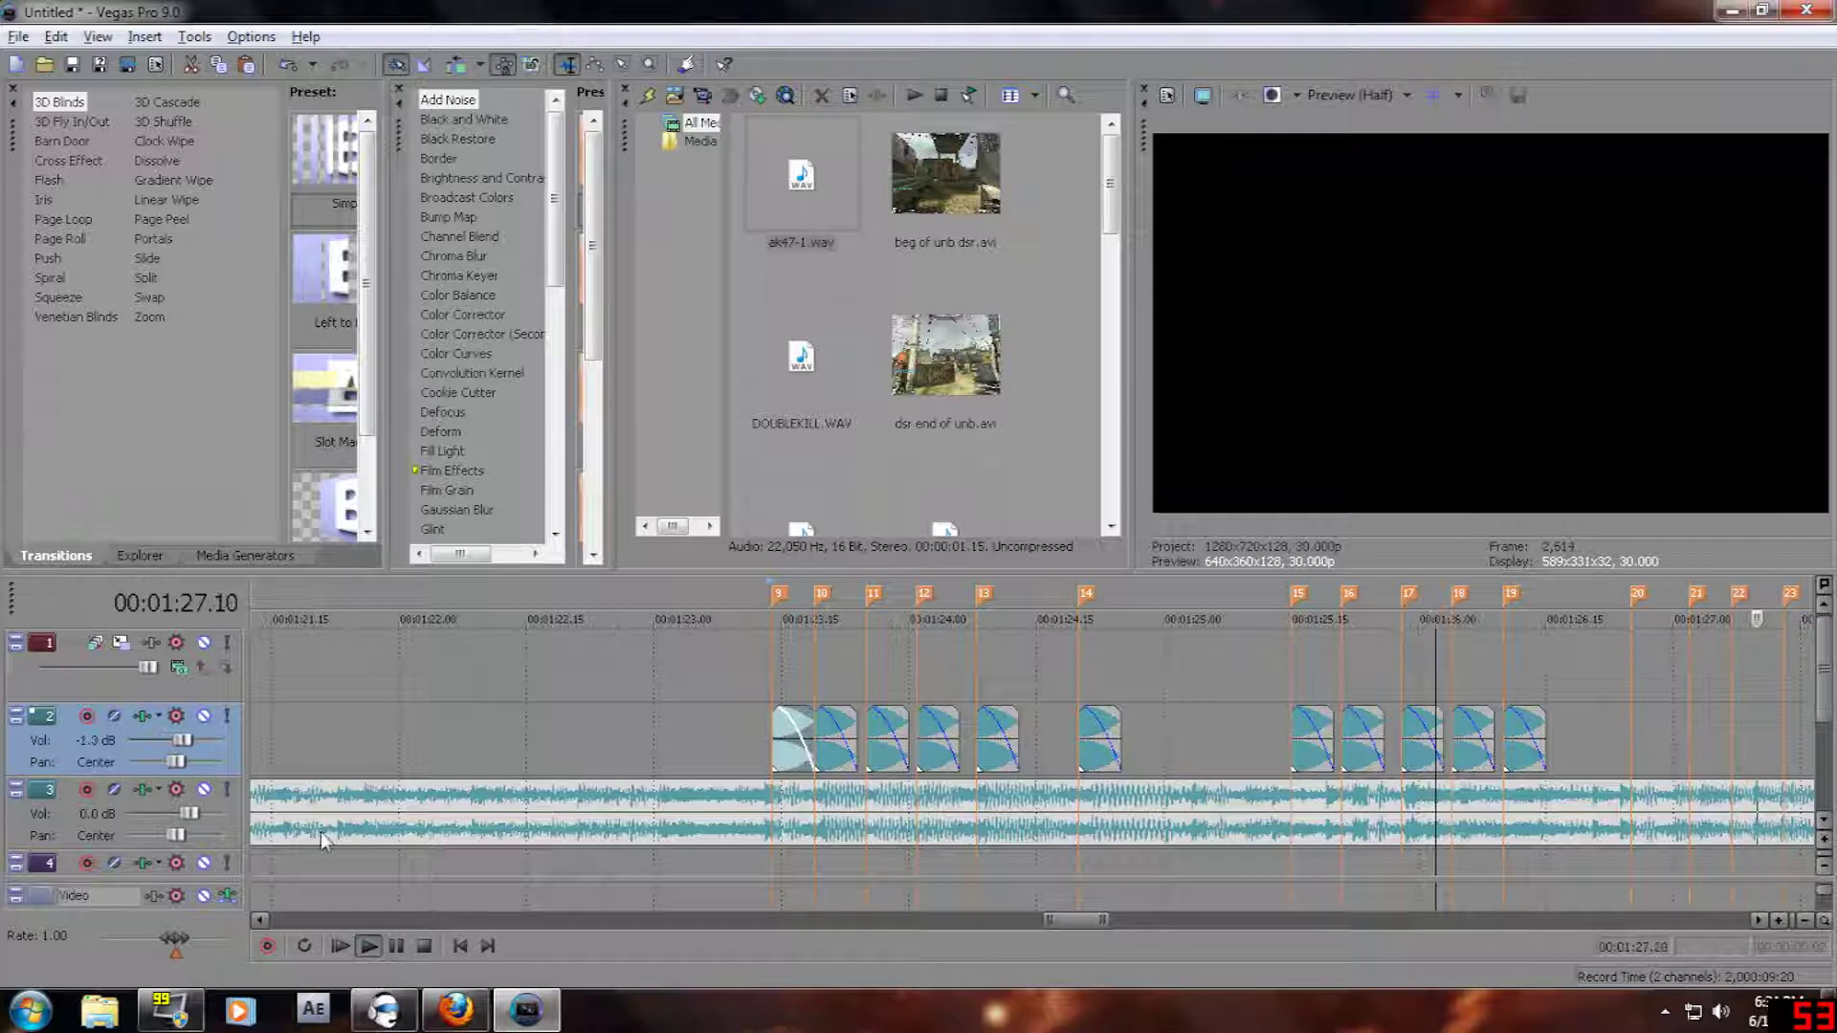
click(397, 947)
- Play the gunshots from marker 9 at 00:01:23.14 and set track 2's volume to -3.4 dB
scroll(469, 819, down, 4)
click(835, 751)
scroll(835, 751, up, 5)
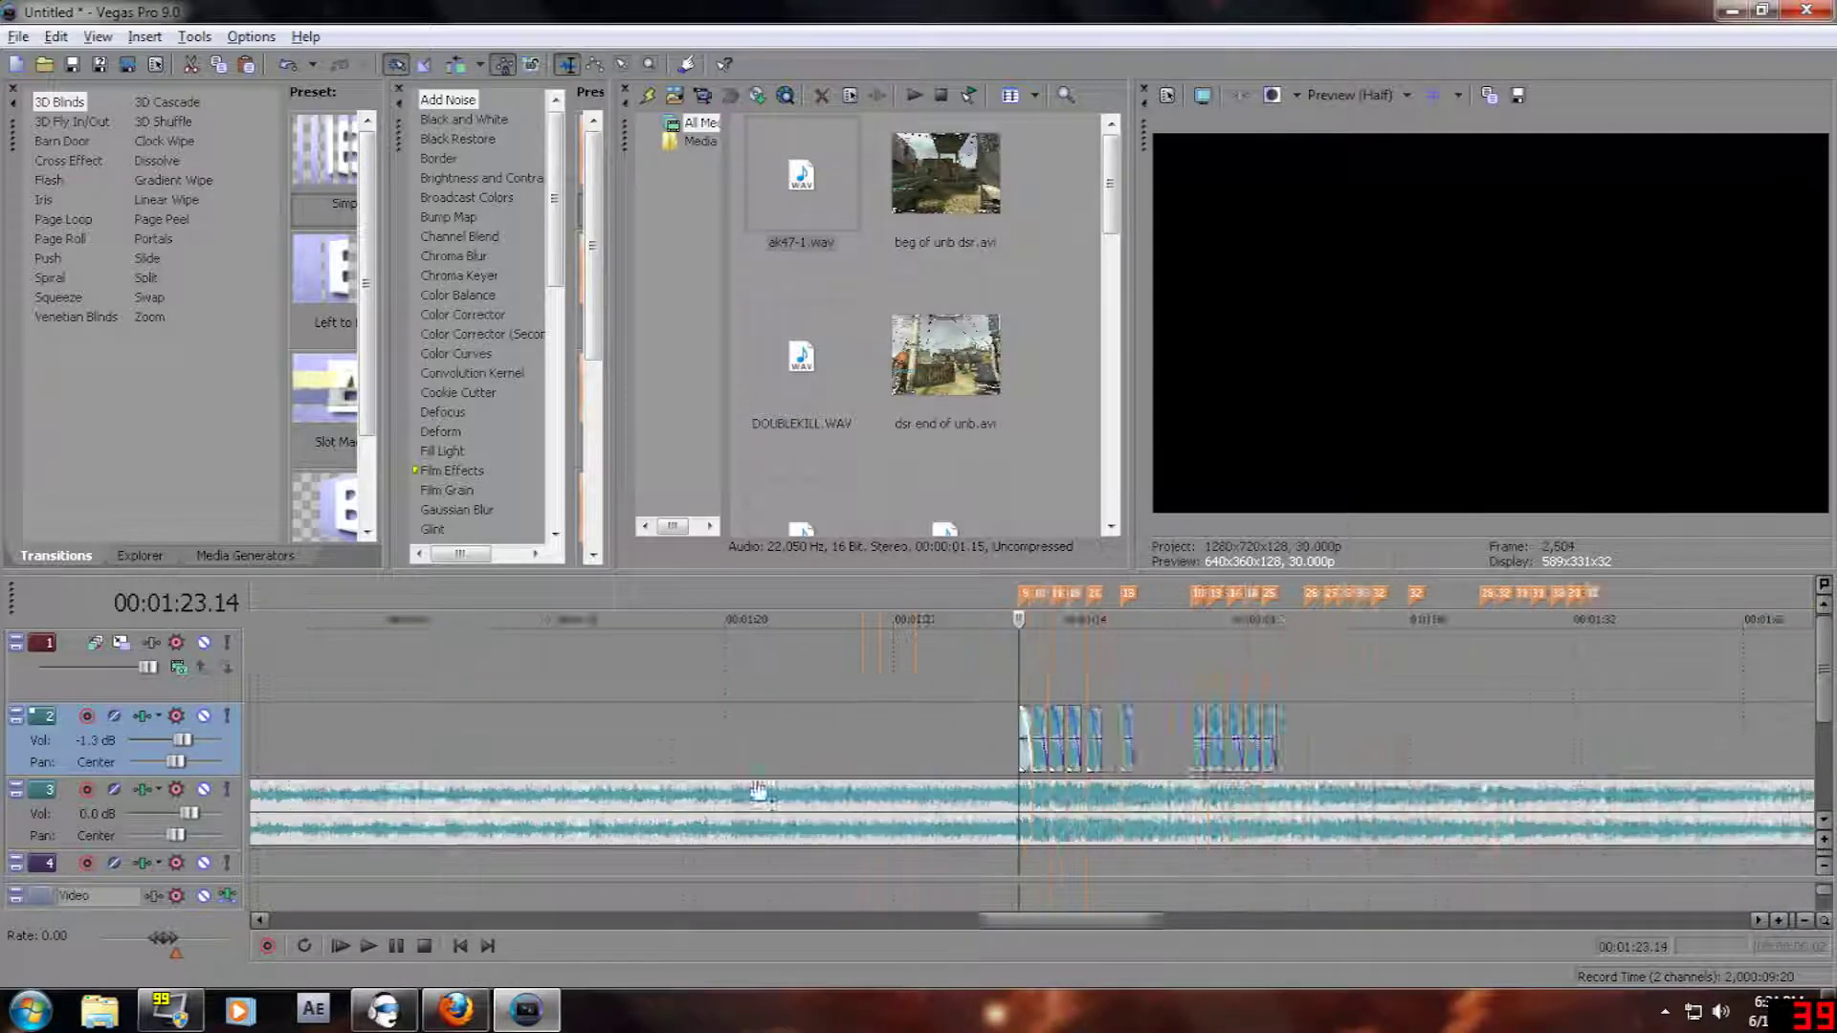
click(398, 948)
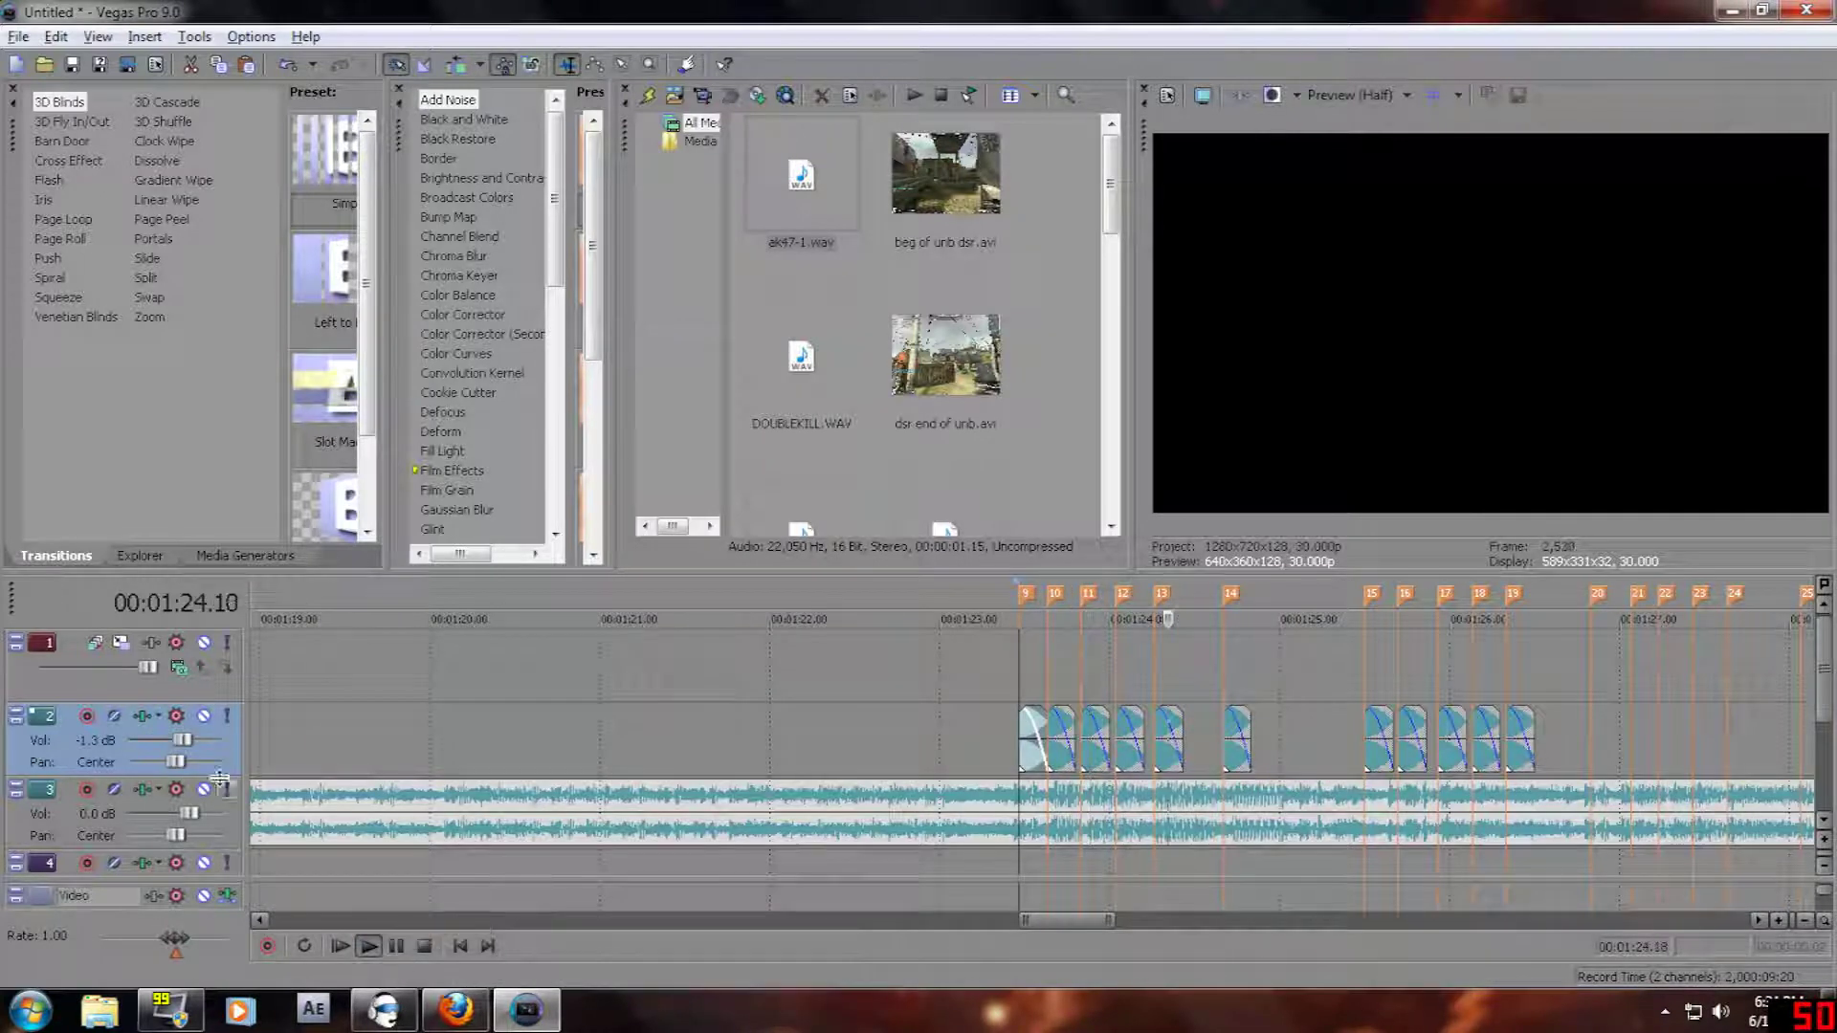
click(394, 947)
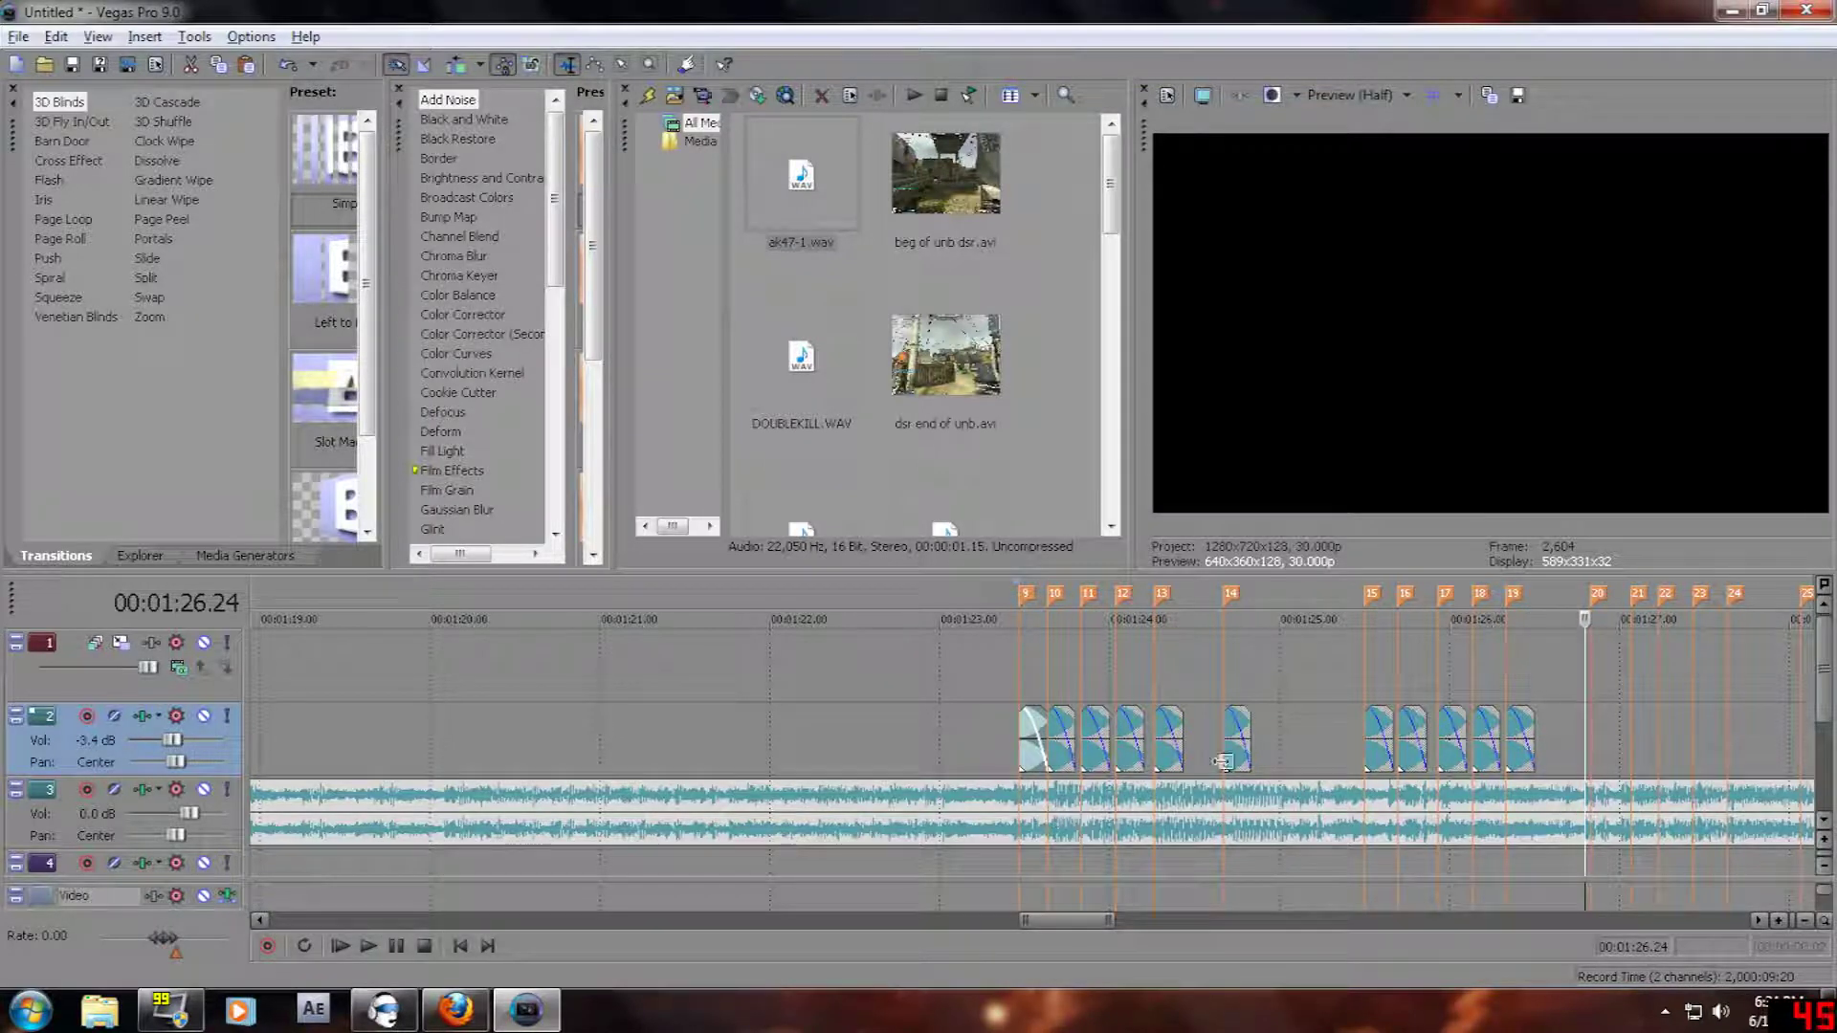
- Delete the gunshot events on track 2 at markers 19, 18, 17, 16 and 15
right_click(1520, 737)
click(1589, 465)
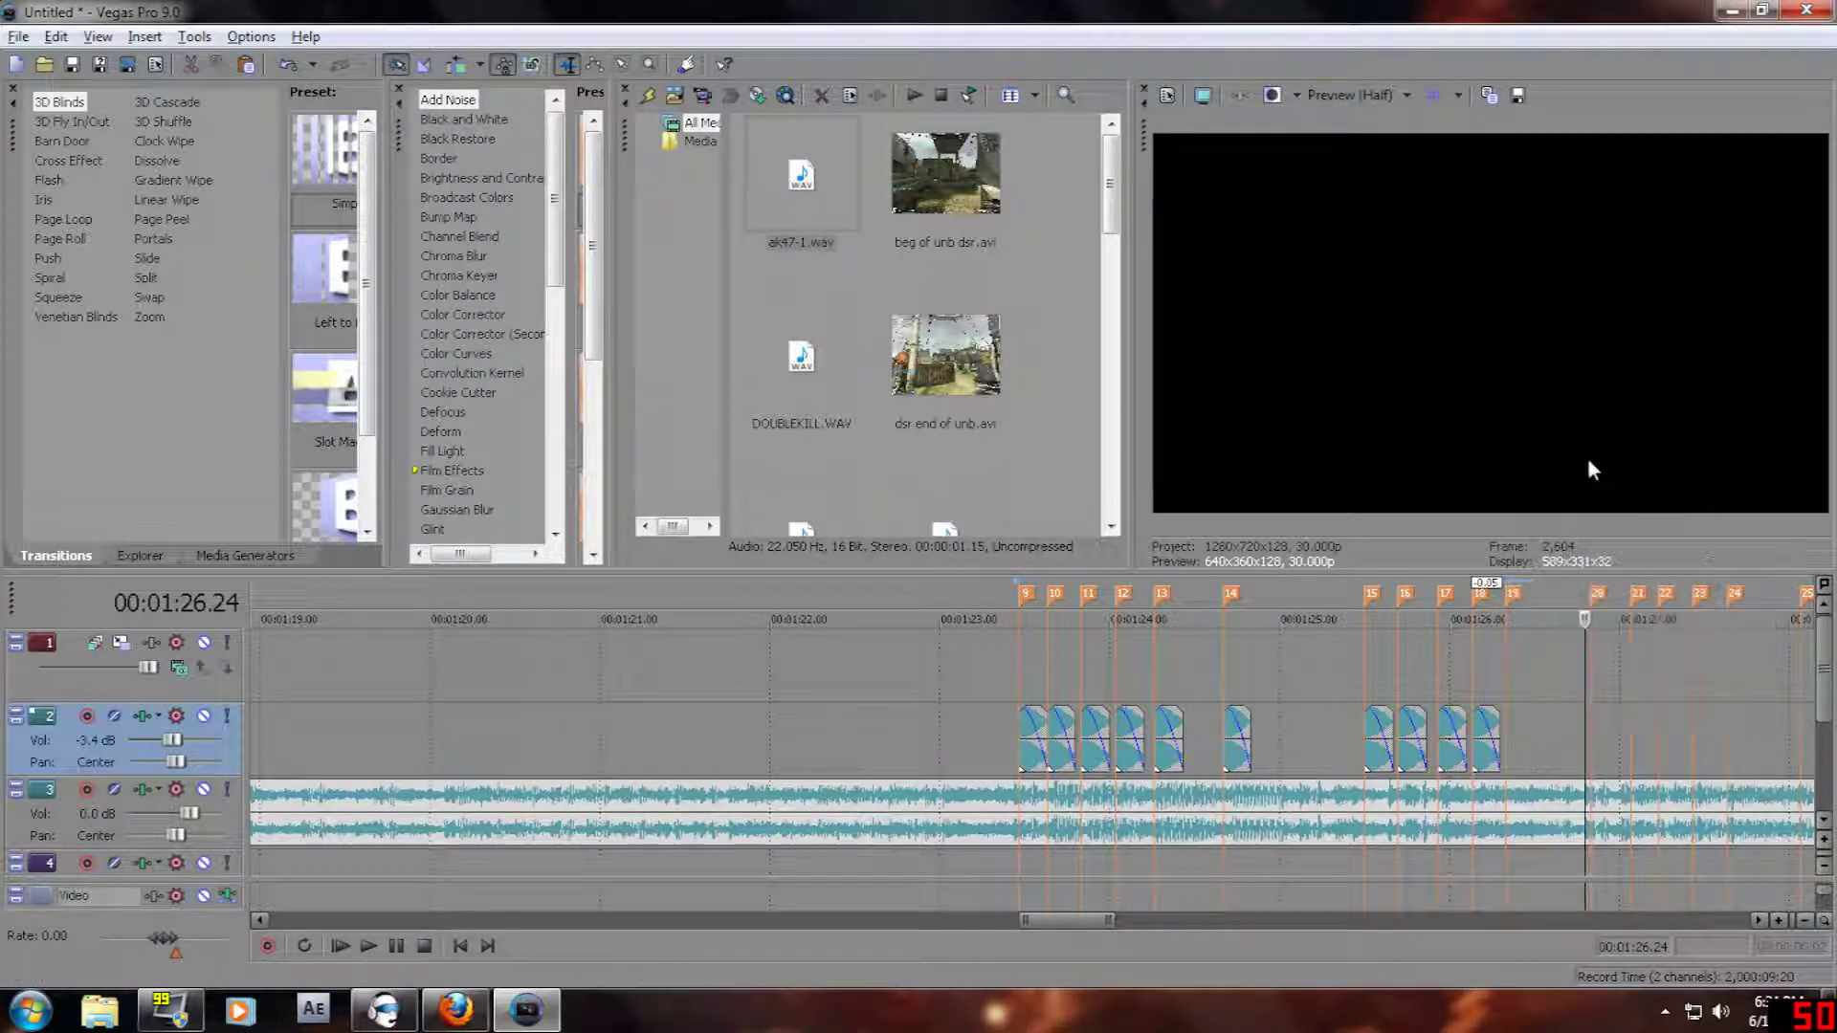
right_click(1487, 753)
click(1504, 531)
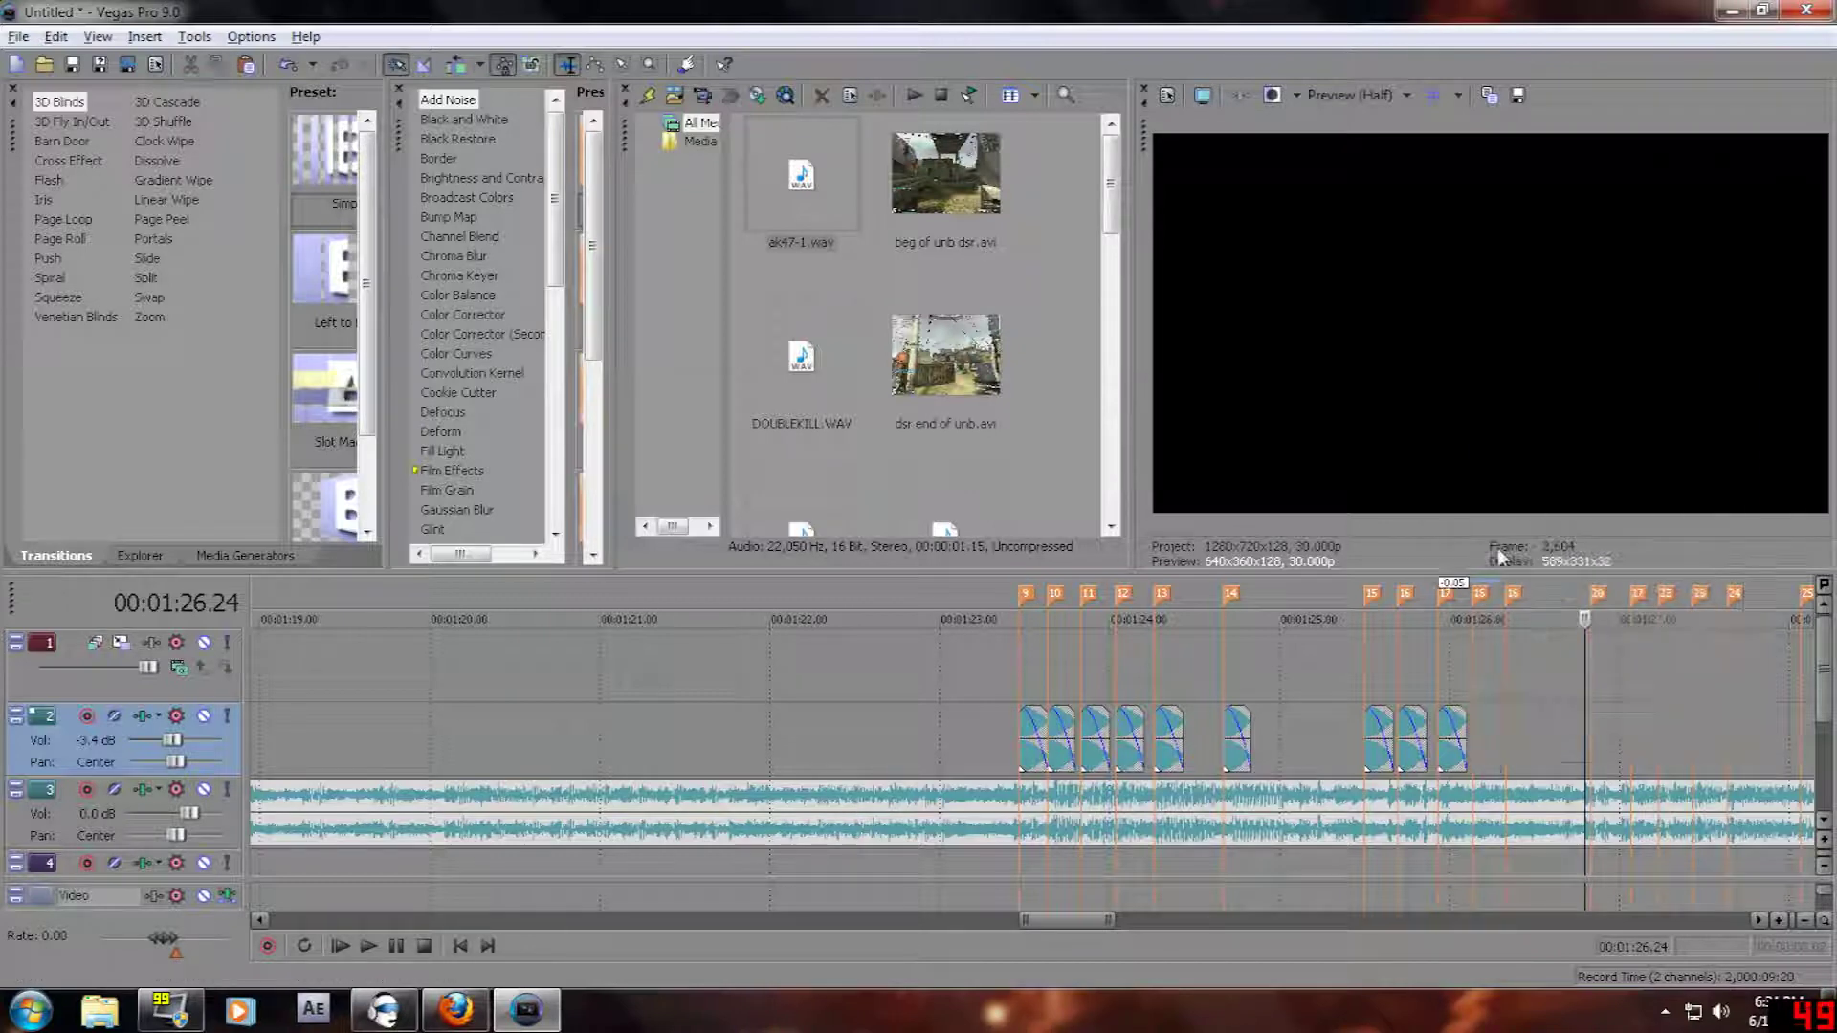
right_click(1454, 753)
click(1523, 444)
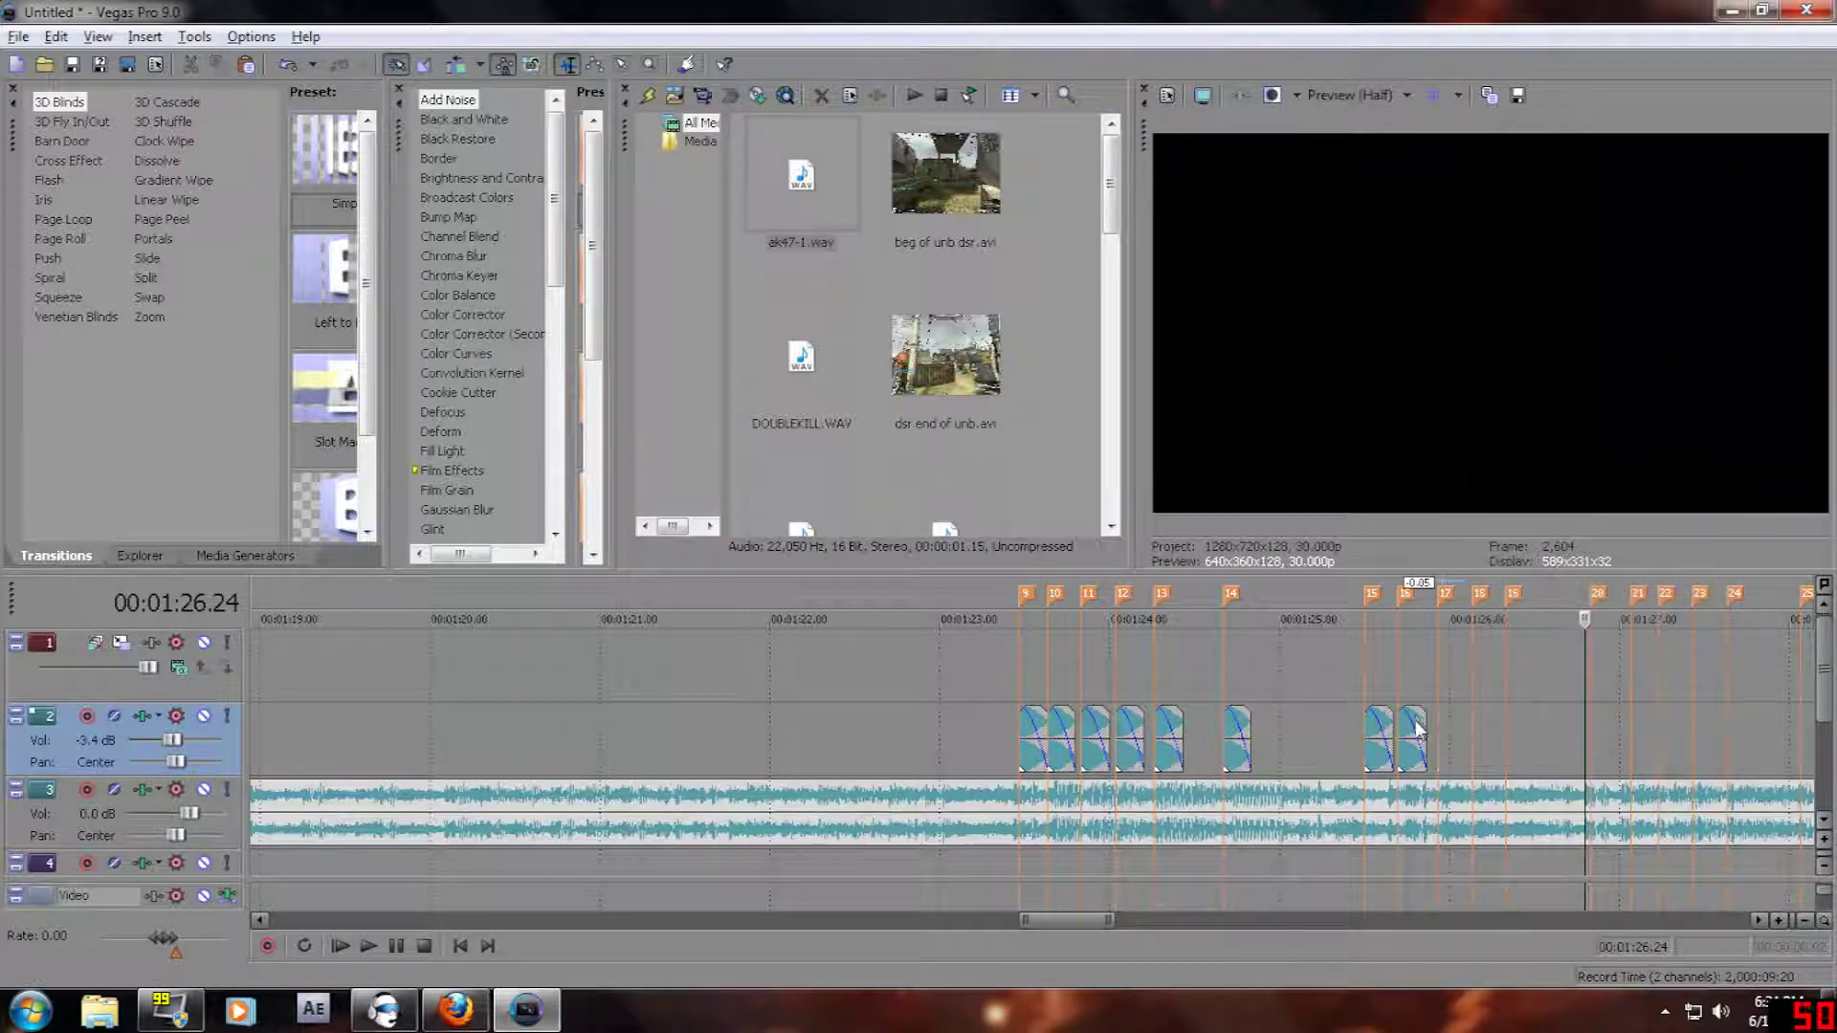
right_click(1416, 729)
click(1483, 433)
right_click(1383, 747)
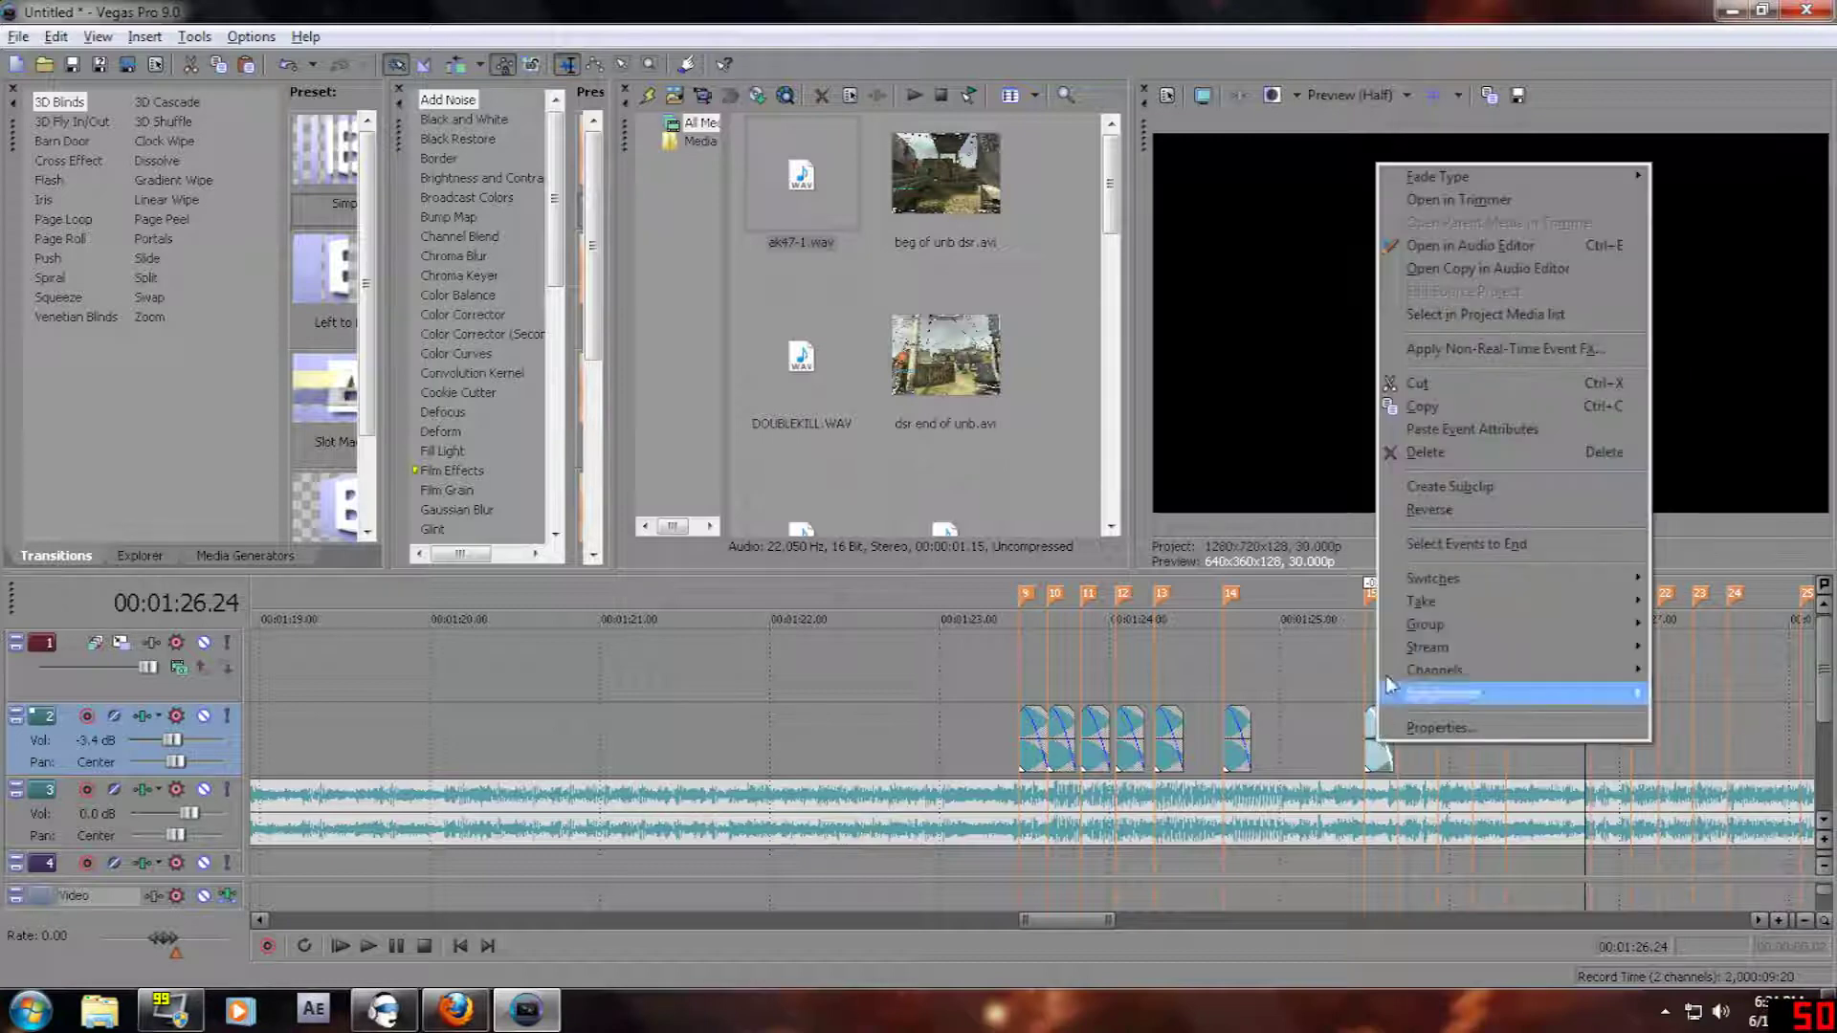
click(1416, 454)
- Delete the gunshot events on track 2 at markers 14 and 13
right_click(1242, 739)
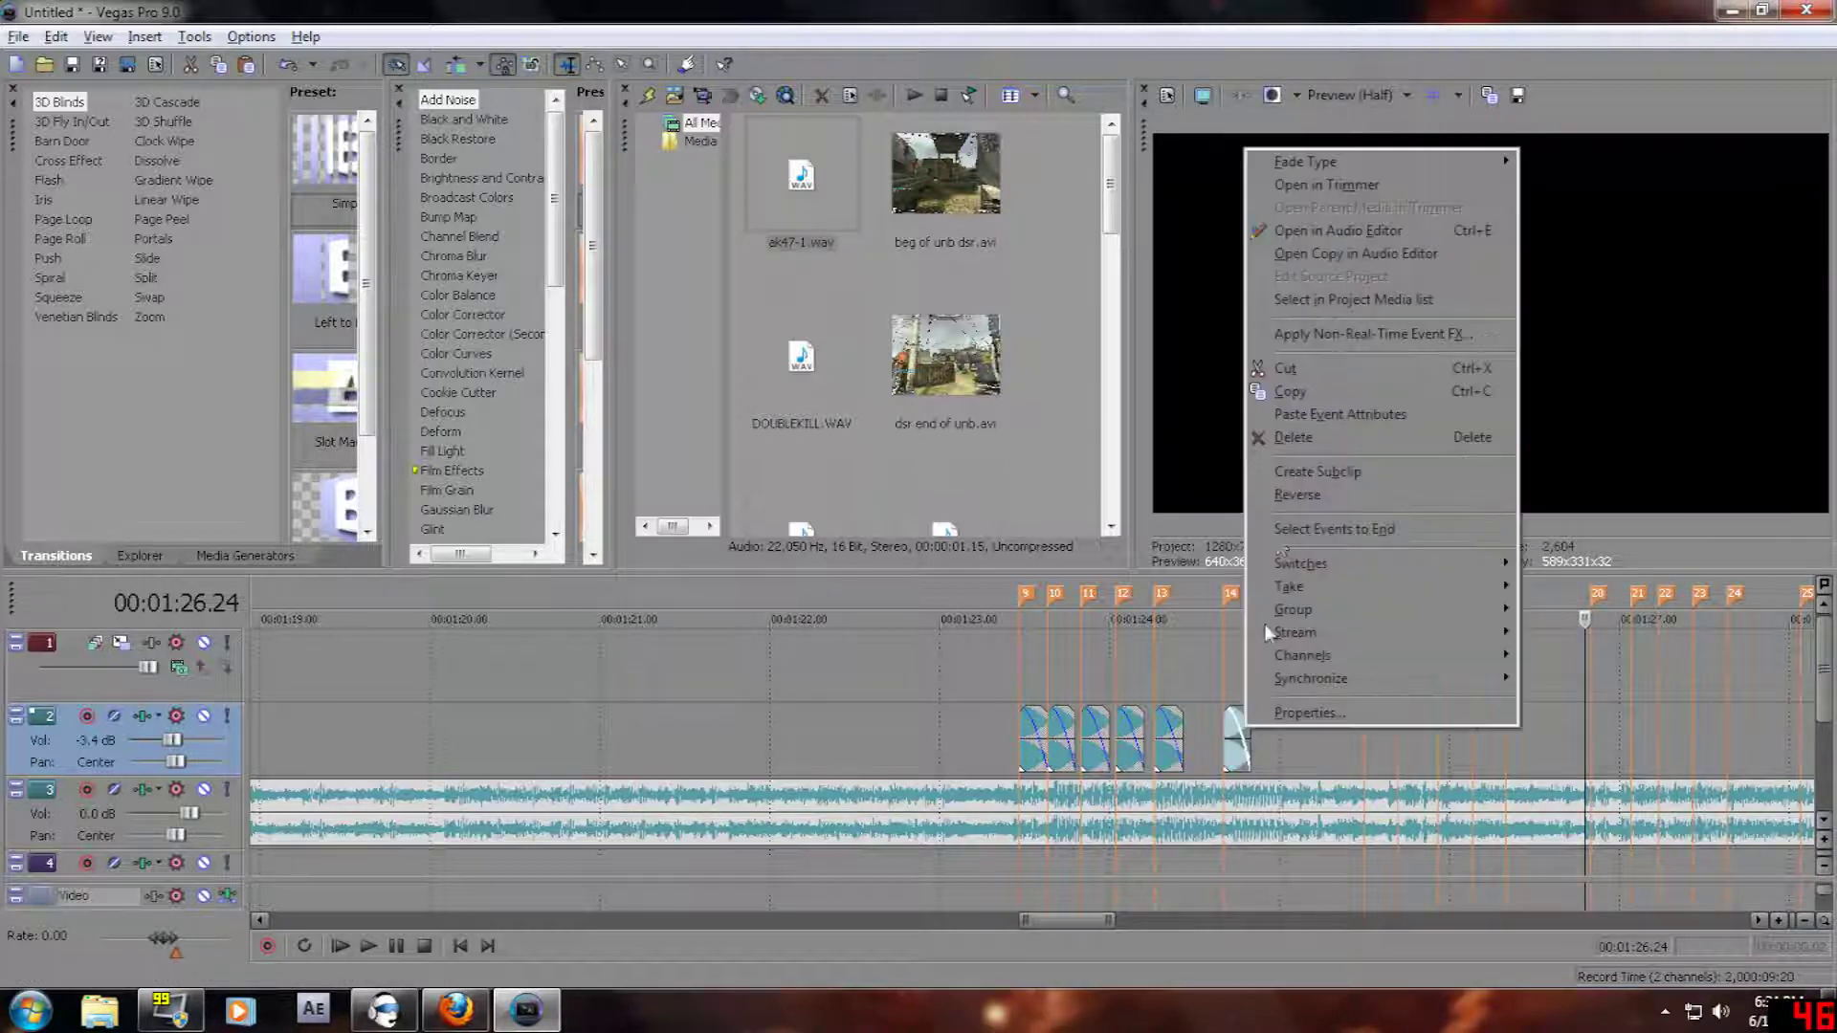
click(1307, 450)
right_click(1169, 737)
click(1244, 447)
- Go back to the project's start and scrub through the edited clips up to 00:00:16.10
scroll(773, 681, down, 5)
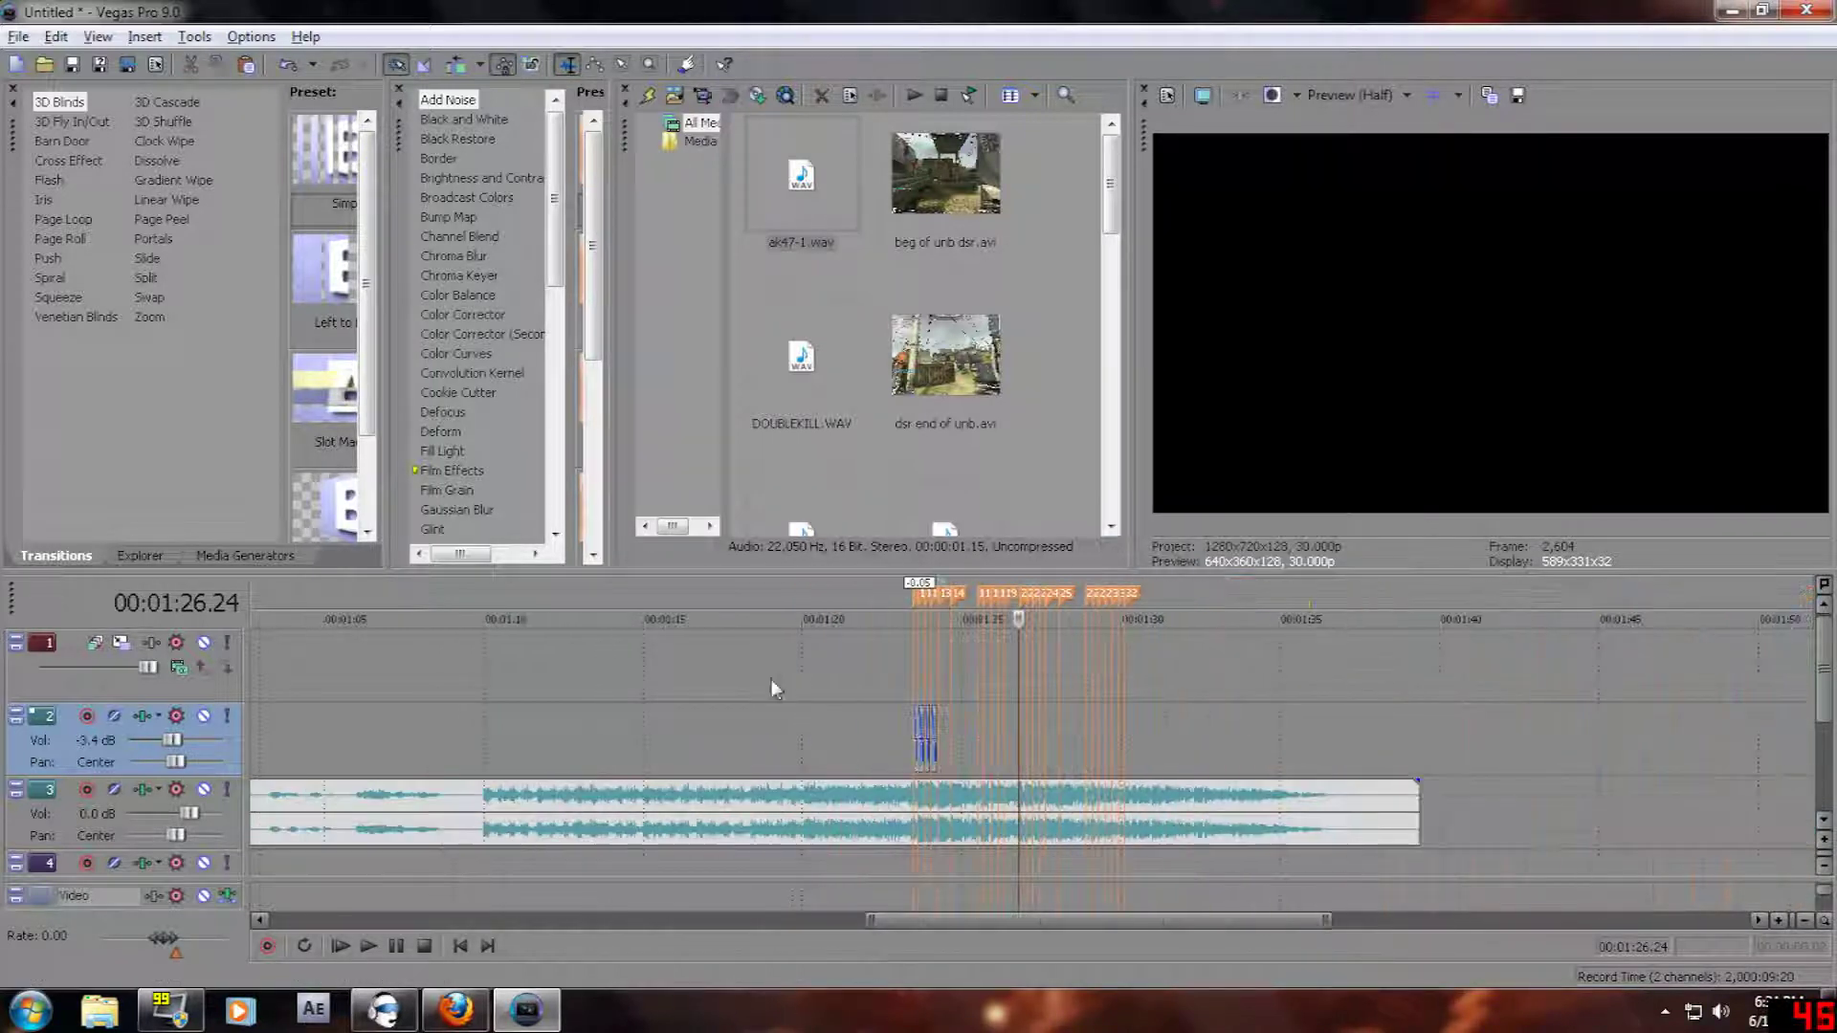
scroll(771, 687, down, 5)
click(268, 721)
click(260, 721)
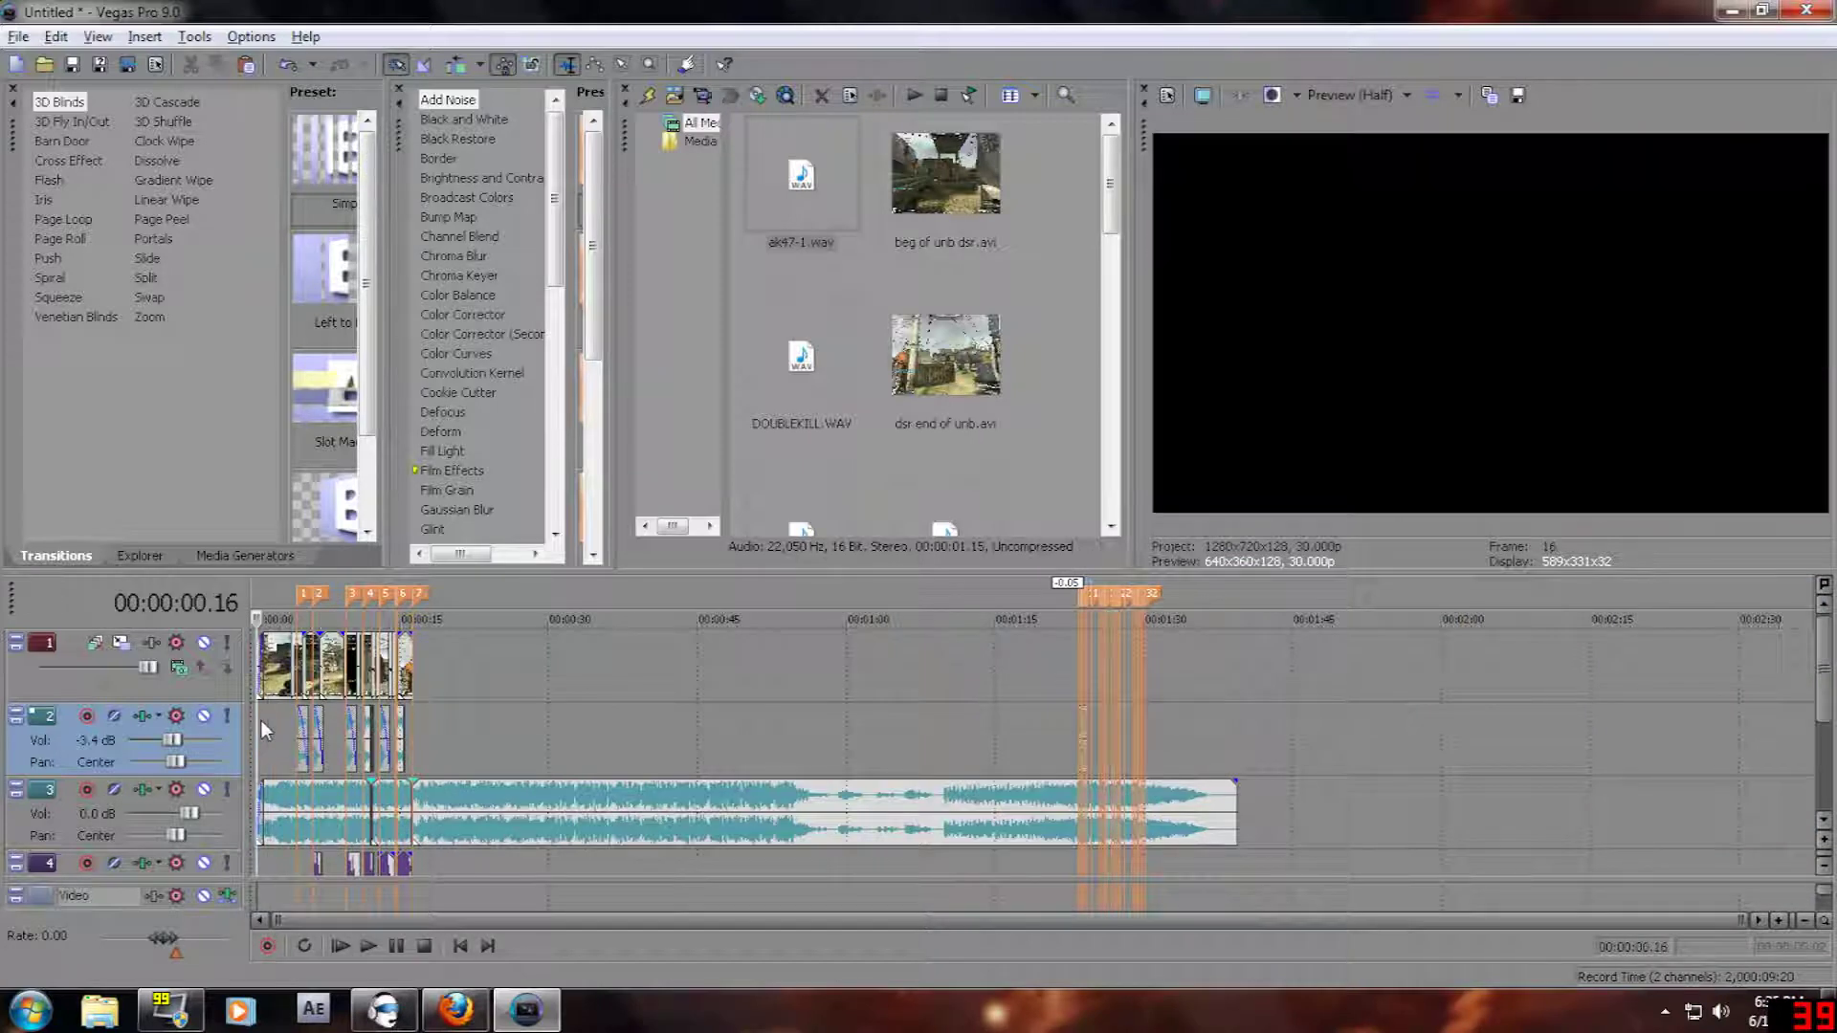
drag(255, 719, 412, 728)
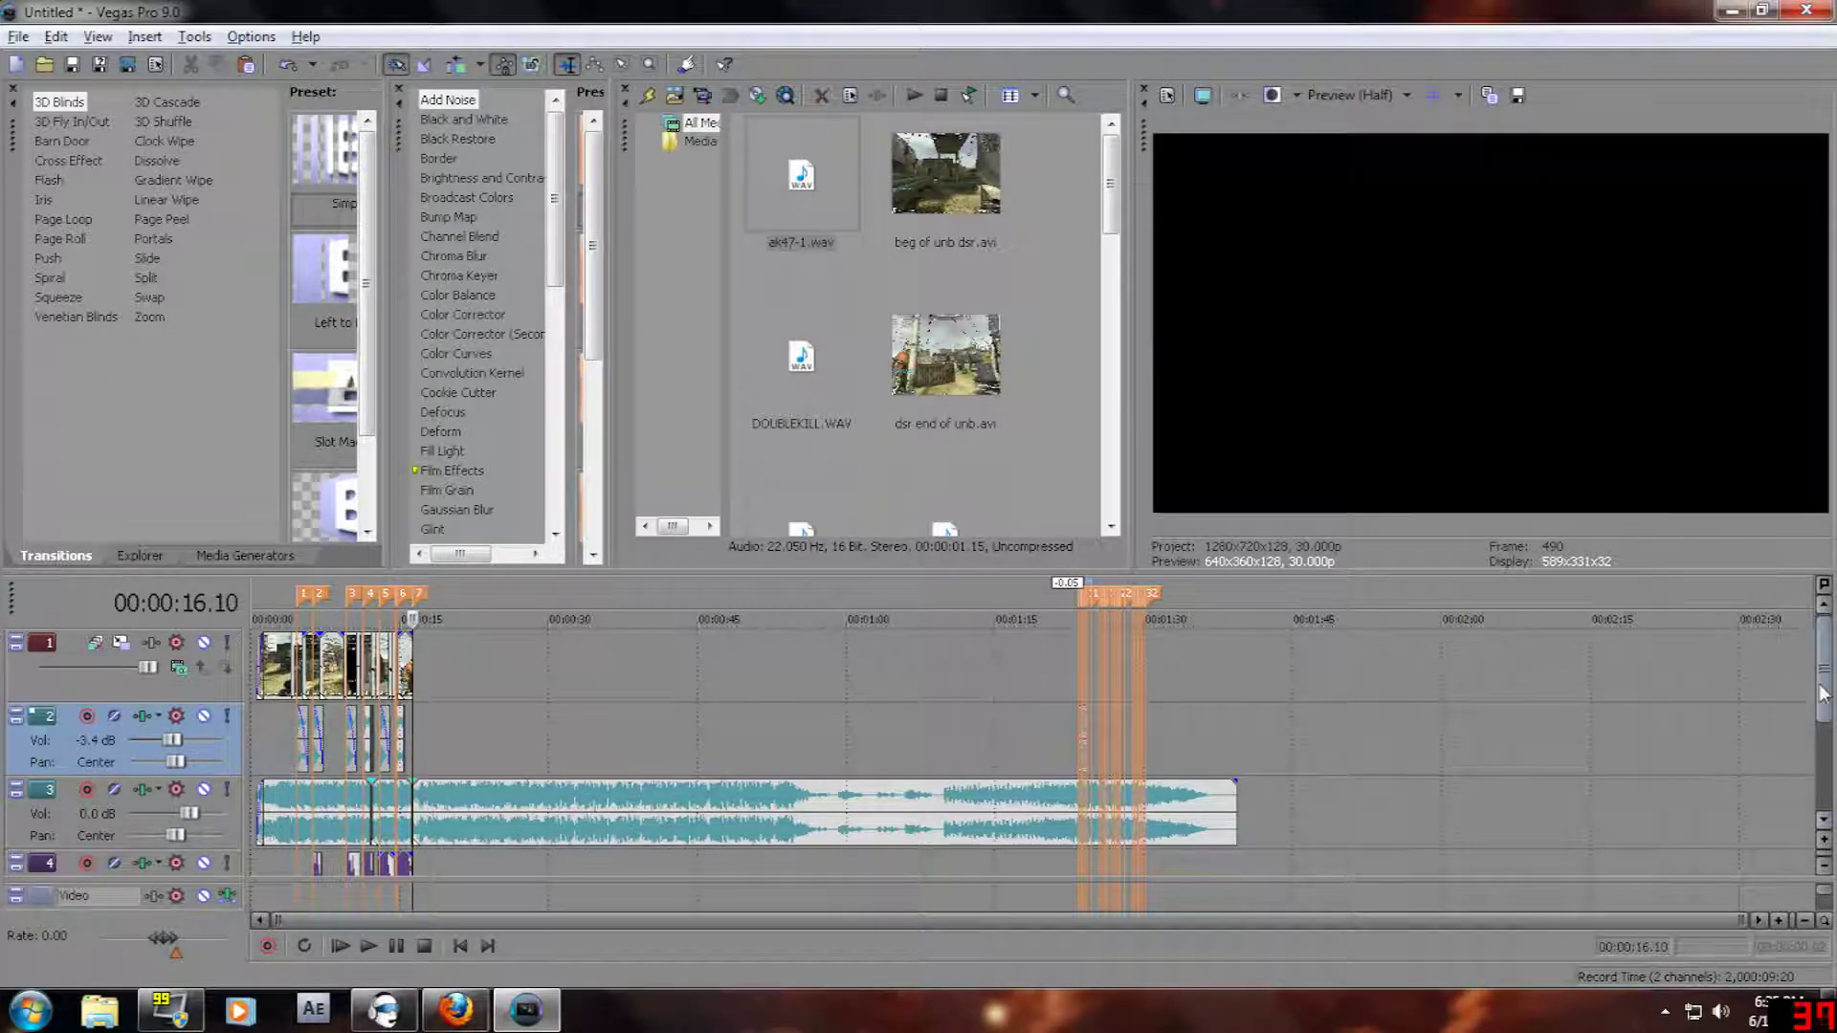
- Play the double kill sound on track 4 from 00:00:06.28, just after marker 2, and pause playback
drag(1822, 695, 1822, 712)
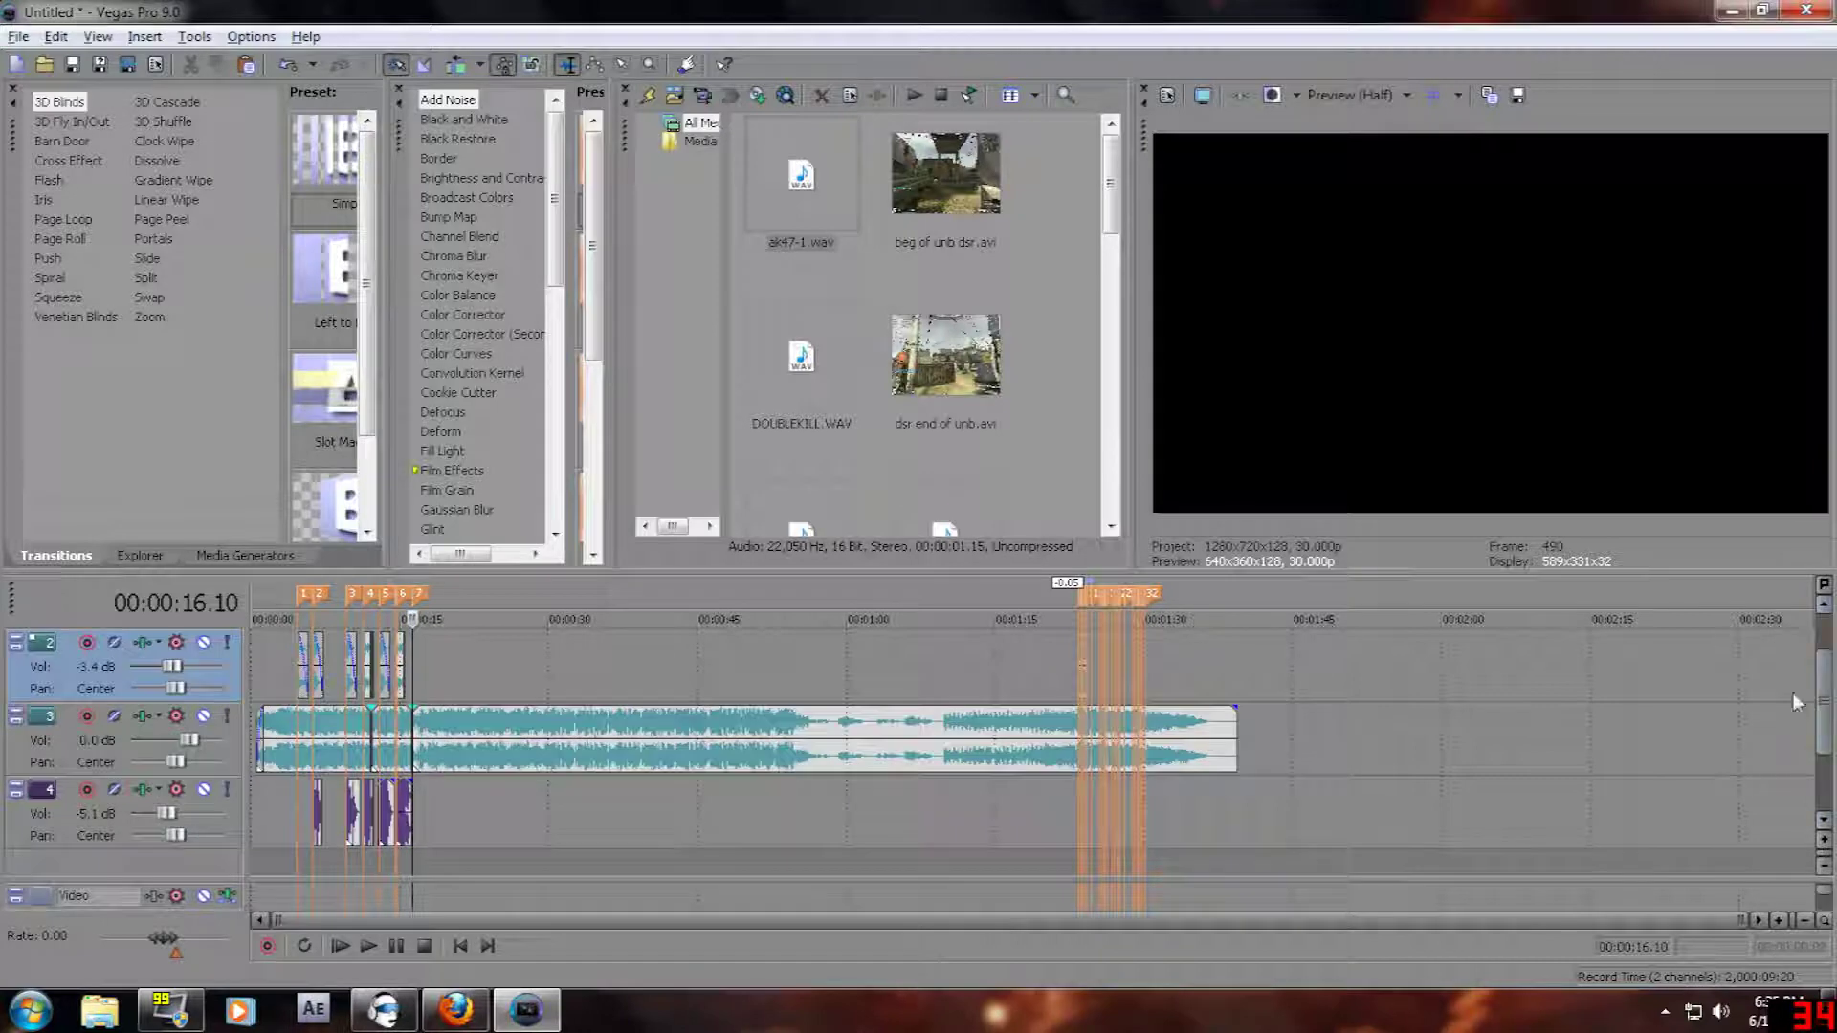
click(313, 809)
scroll(316, 809, up, 5)
click(545, 808)
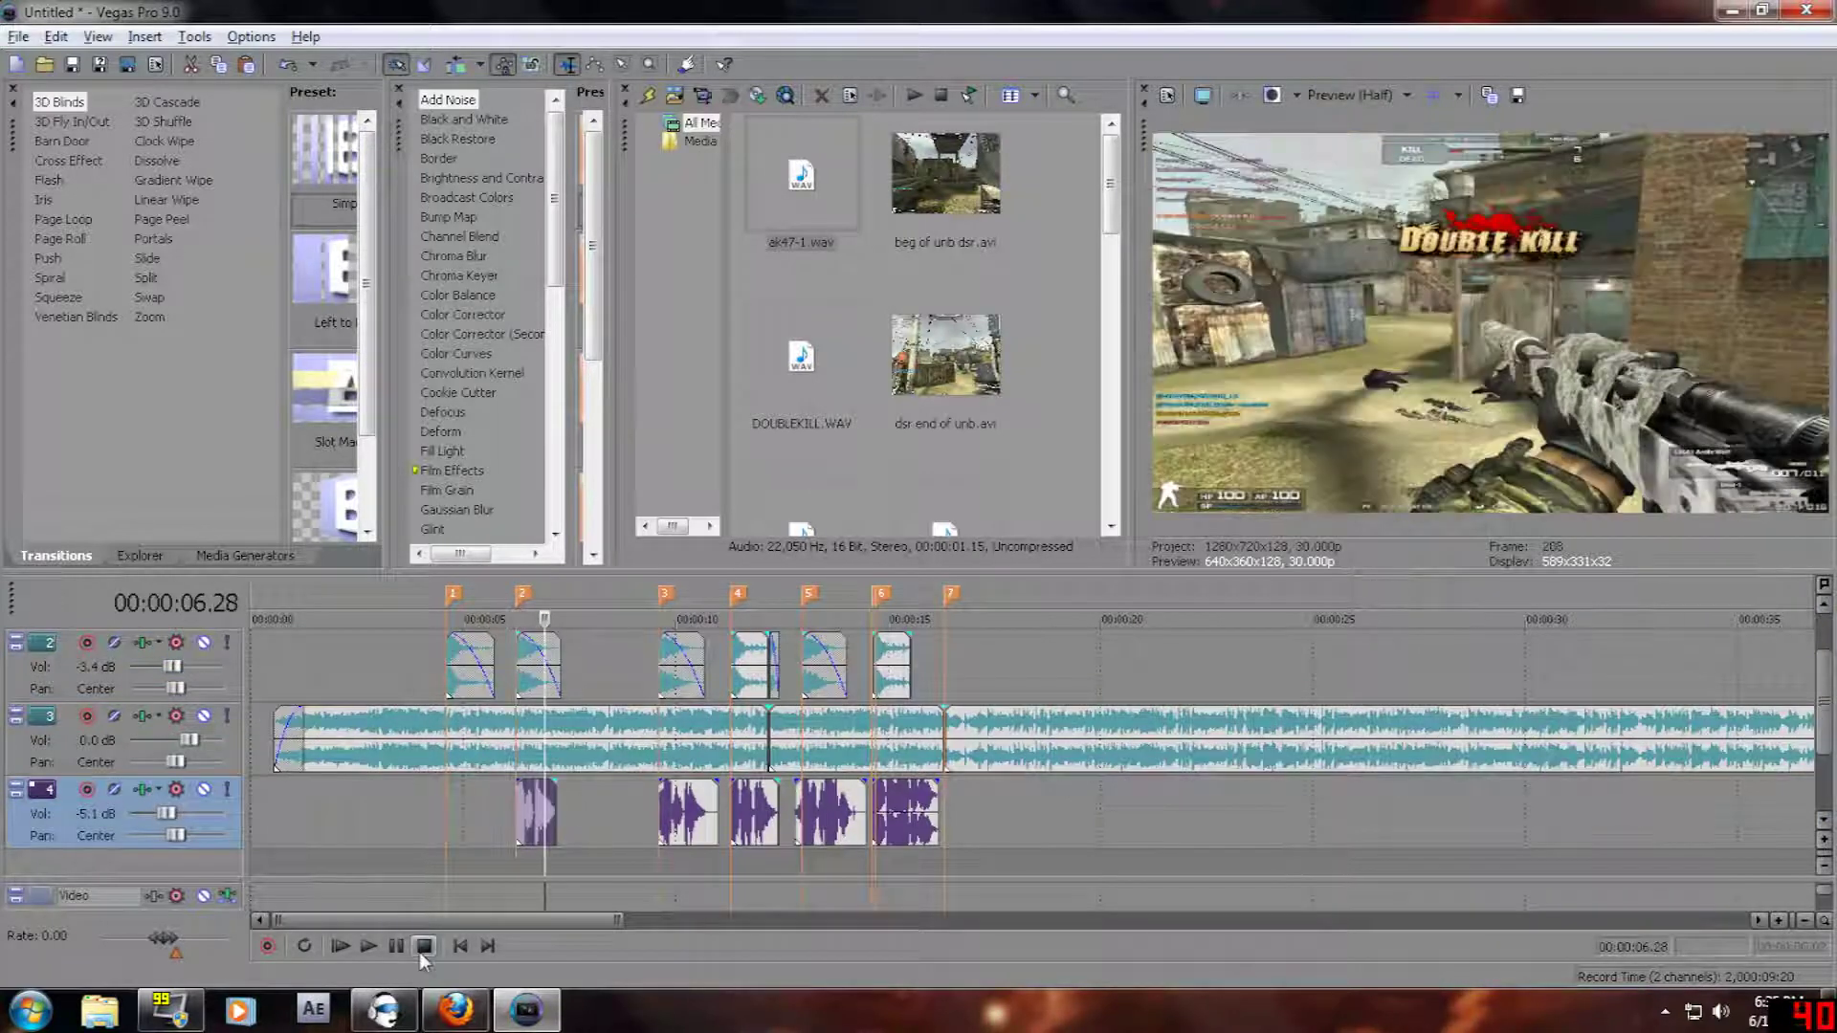
click(395, 945)
click(394, 946)
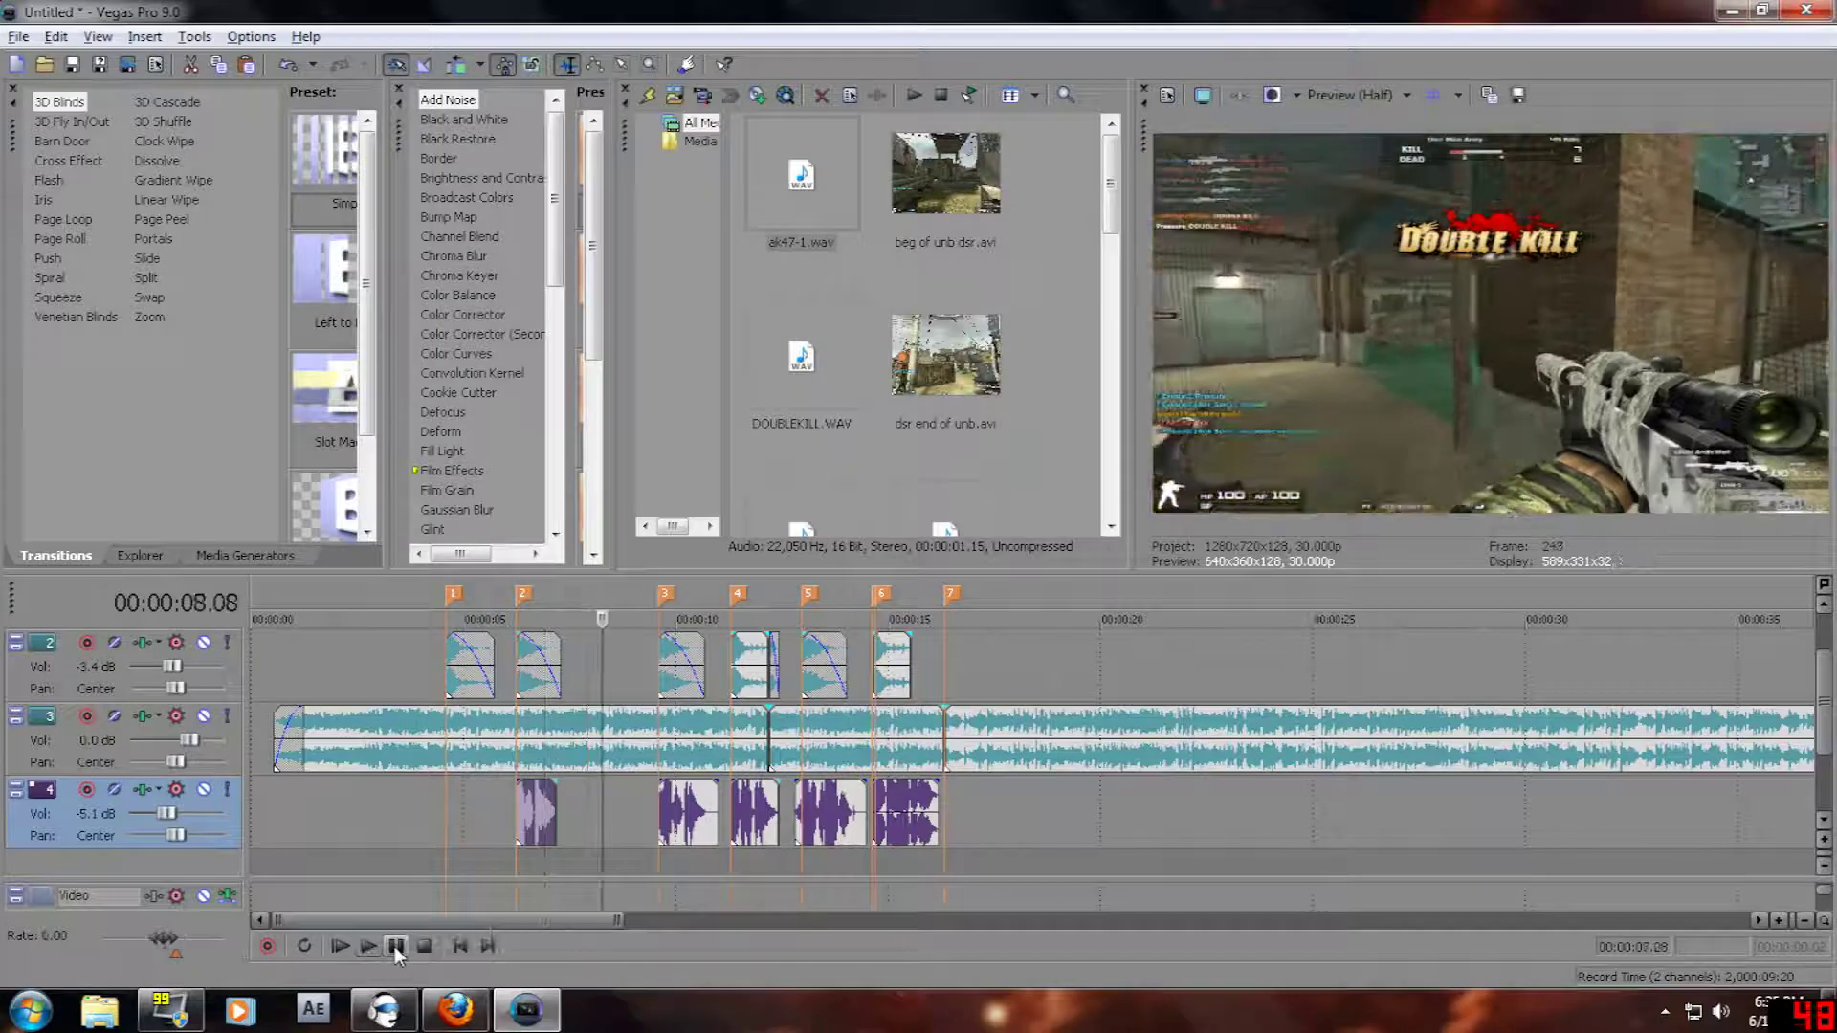
- Check the kill sounds on track 4 at markers 3 and 4, and return the cursor to marker 2
click(658, 814)
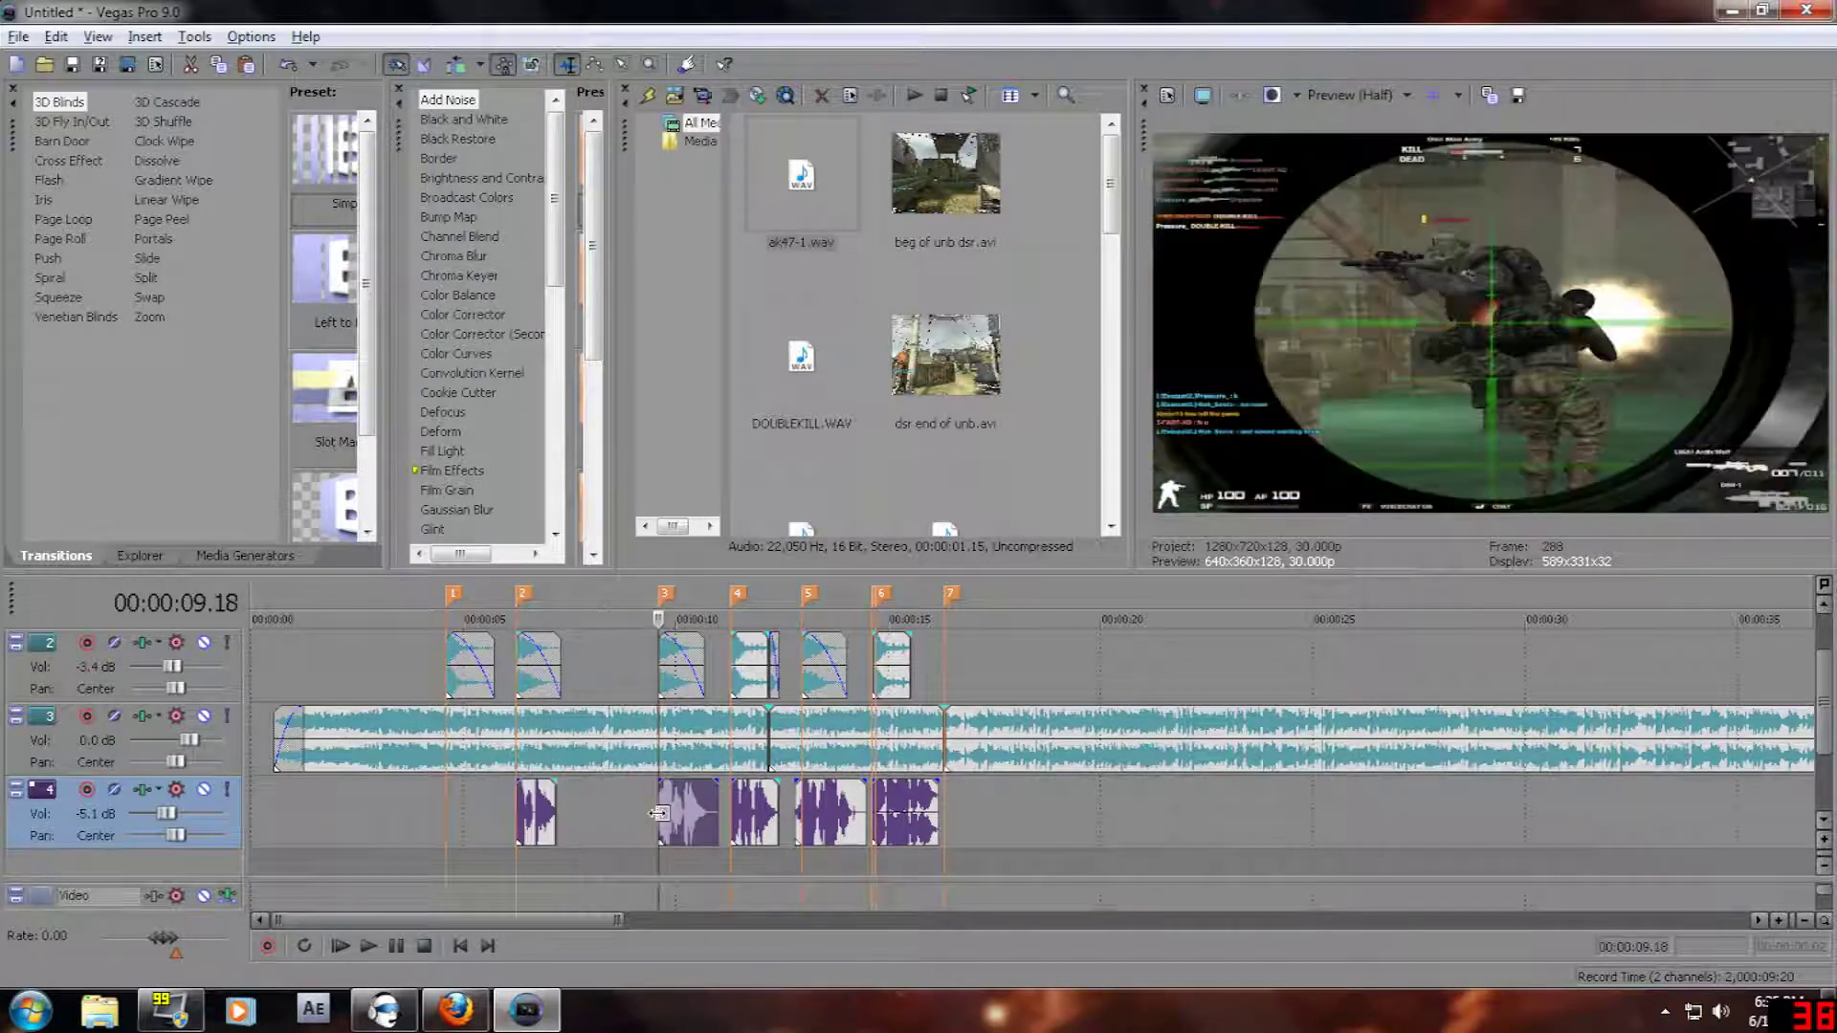
click(679, 814)
click(730, 811)
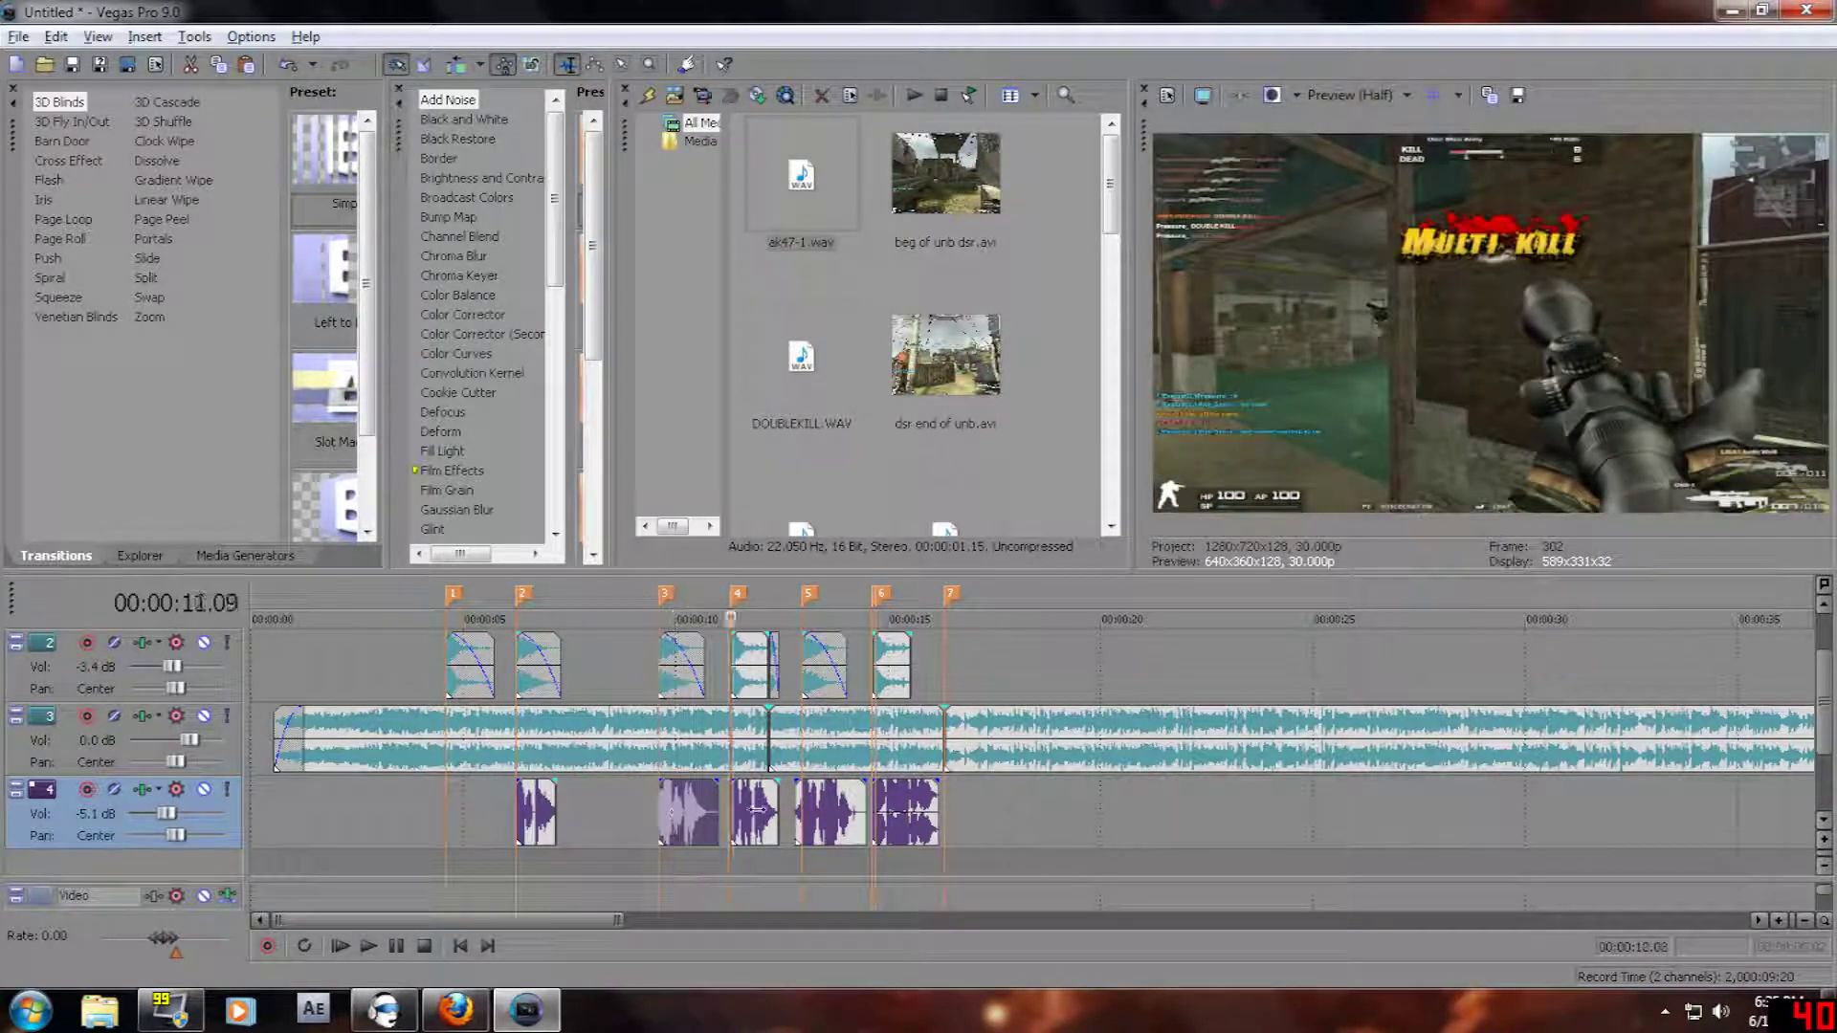
click(769, 810)
drag(768, 810, 525, 787)
click(523, 787)
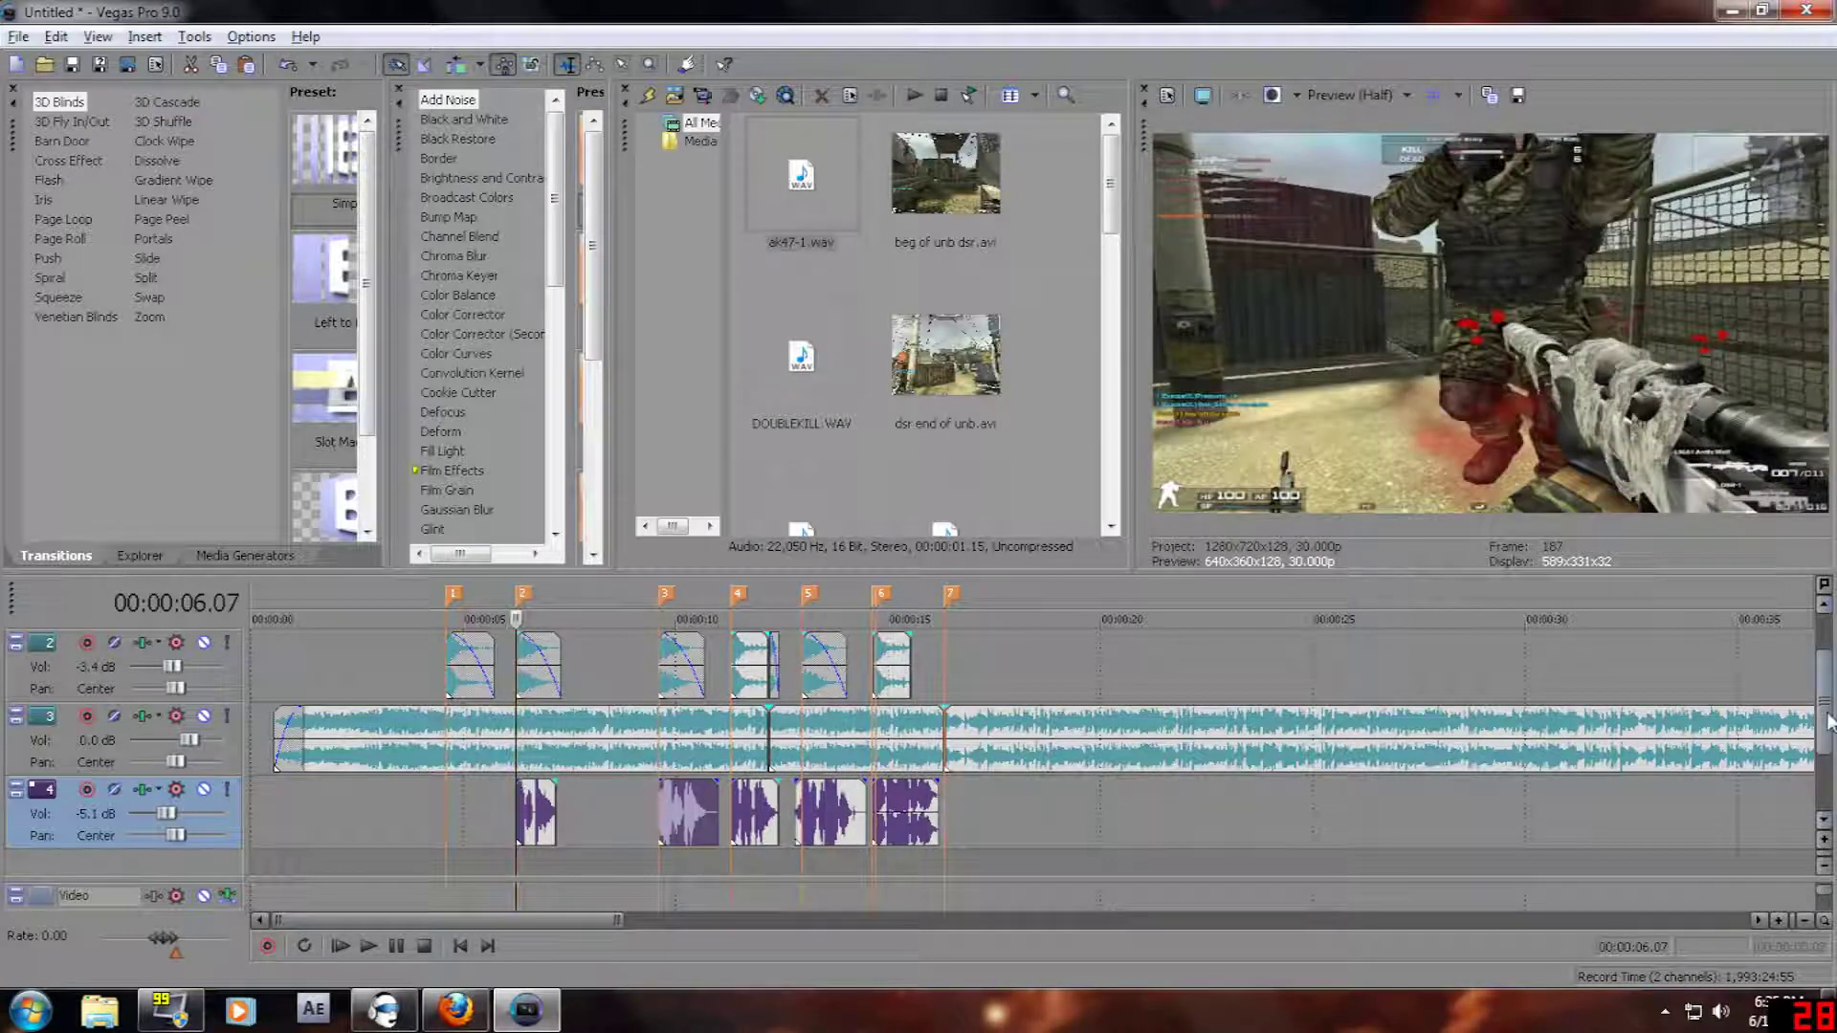
- Place the edit cursor on track 2 at 00:00:08.01, between markers 2 and 3
drag(1828, 722, 1830, 676)
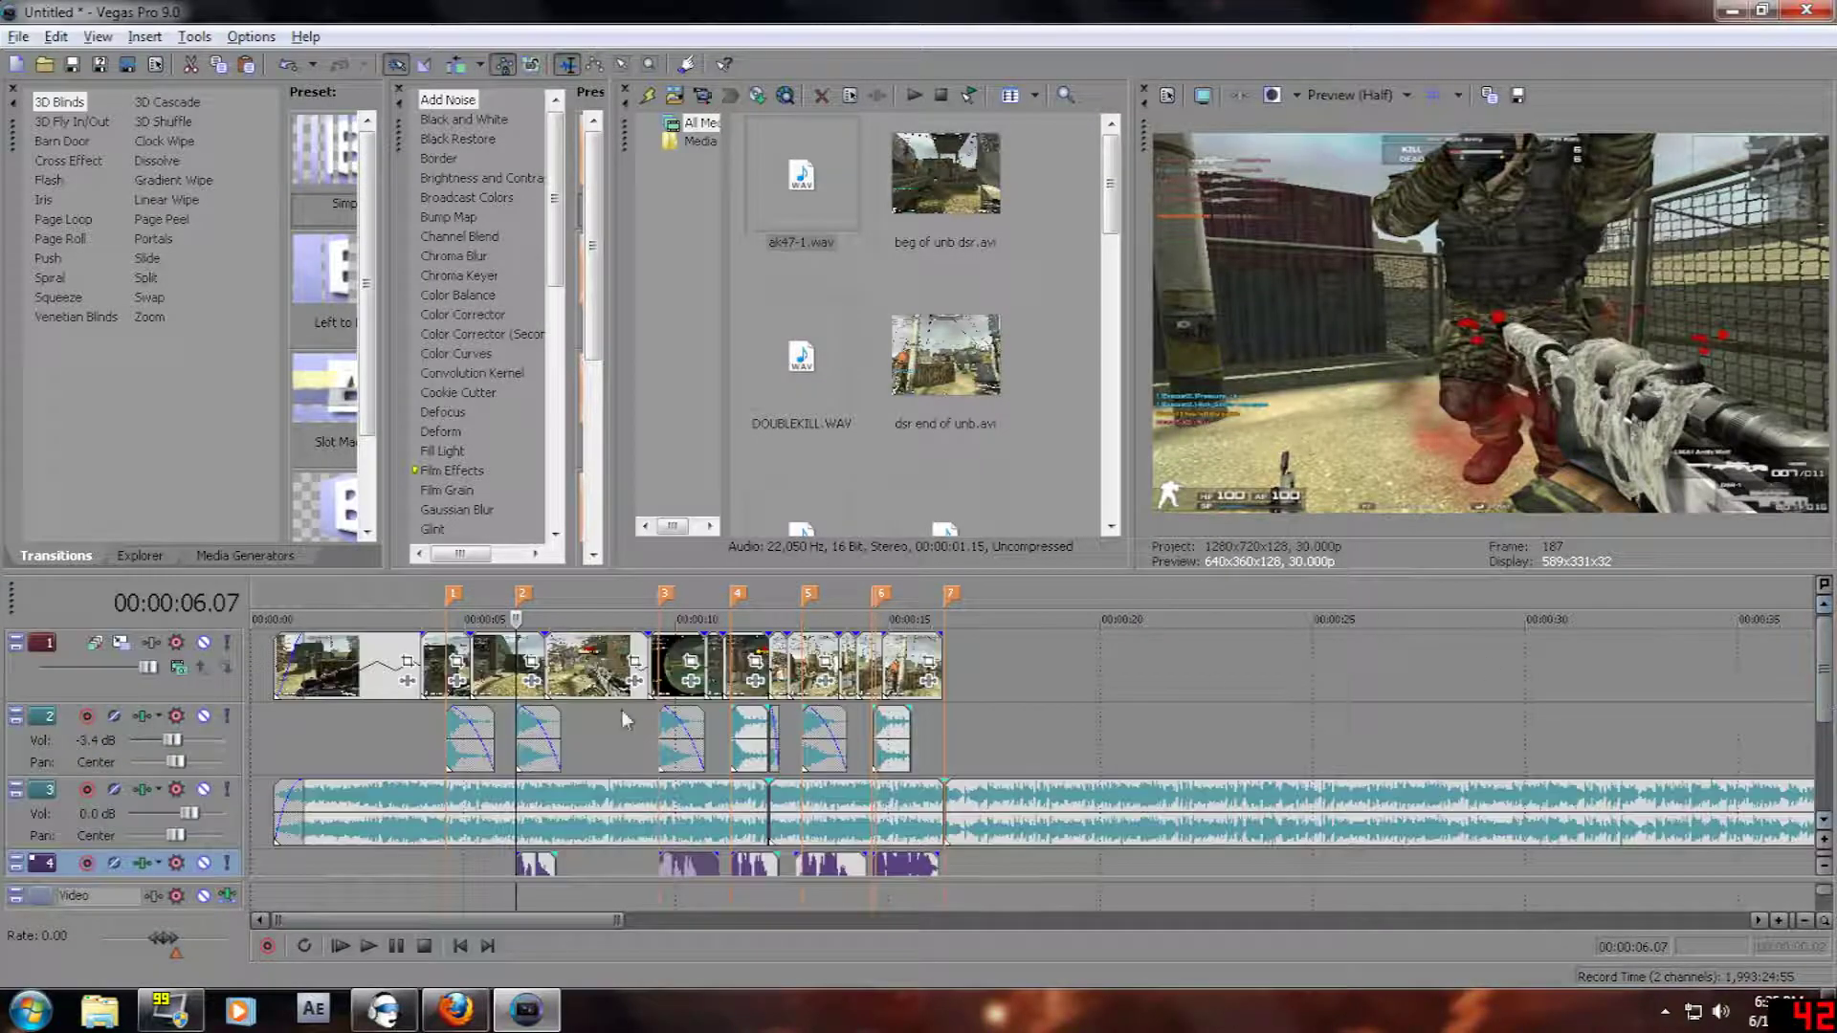
click(591, 727)
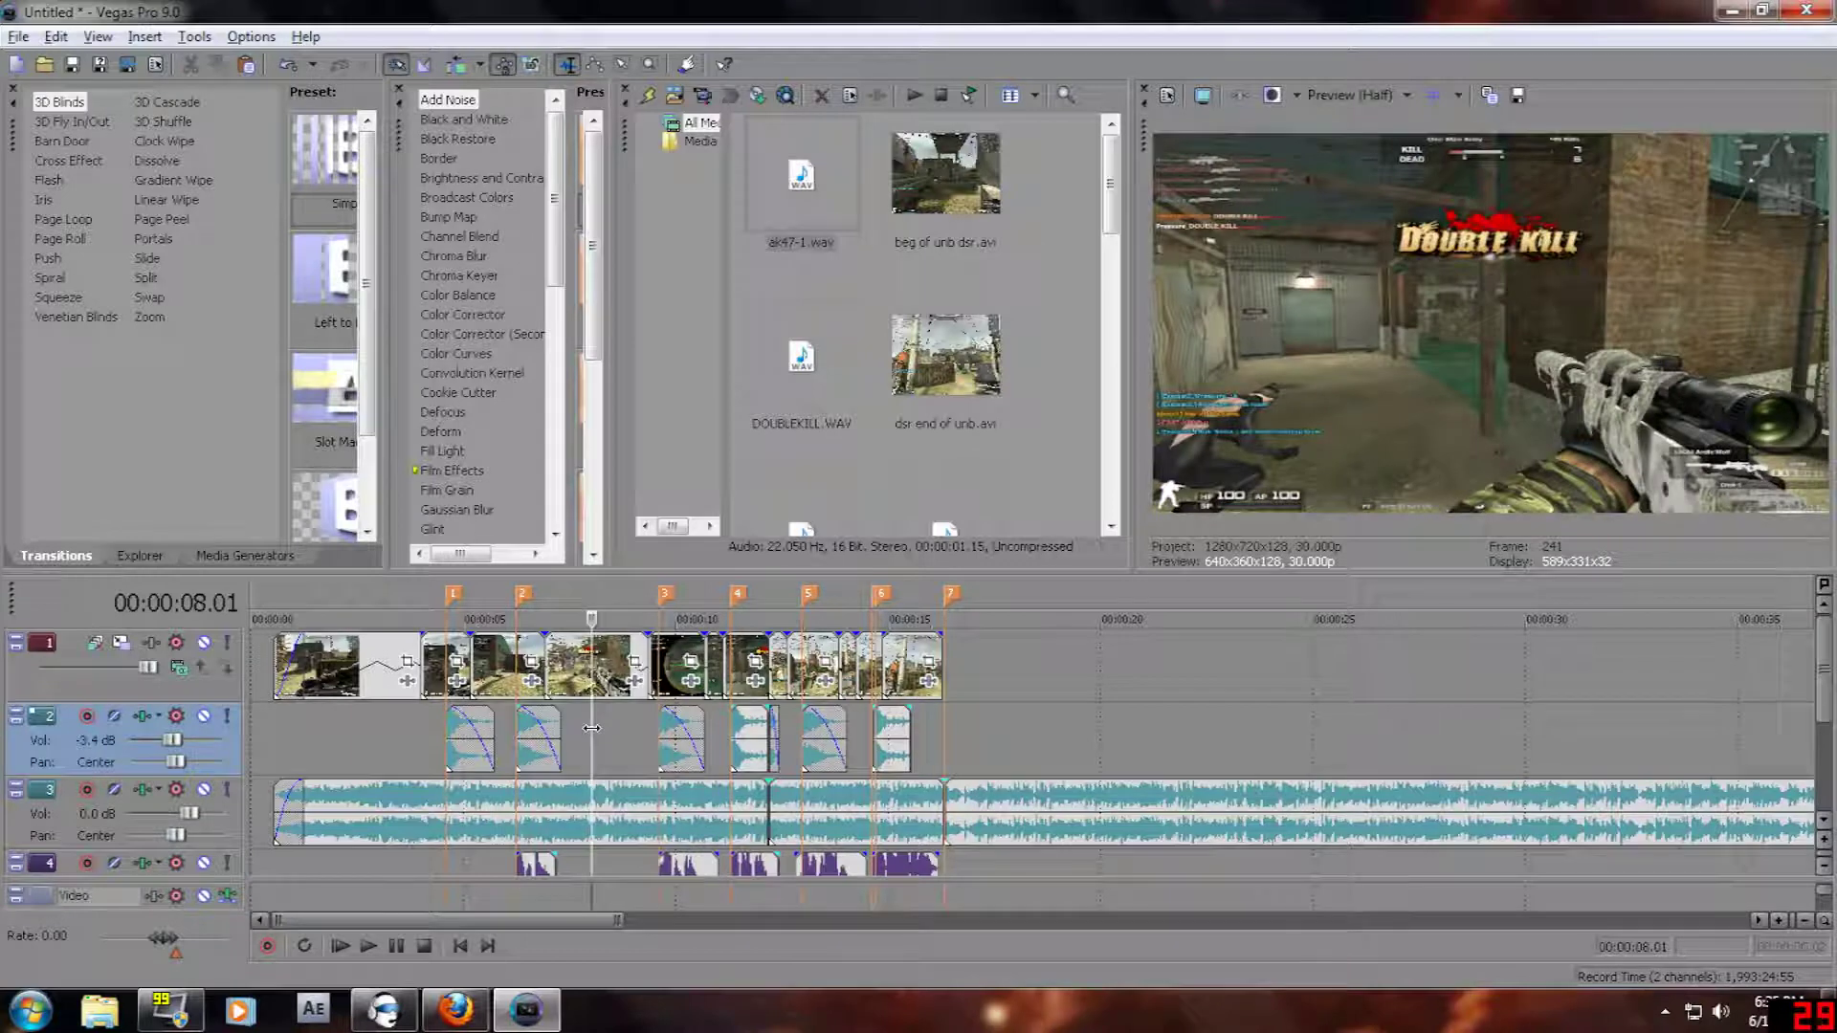